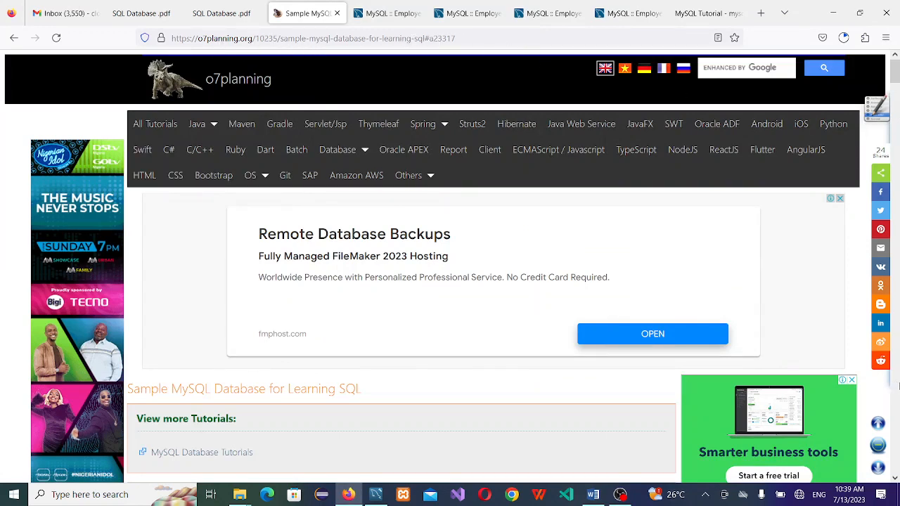
# Step: Look through the Sample MySQL Database article from its table of contents down to the Introduction section
pyautogui.click(894, 478)
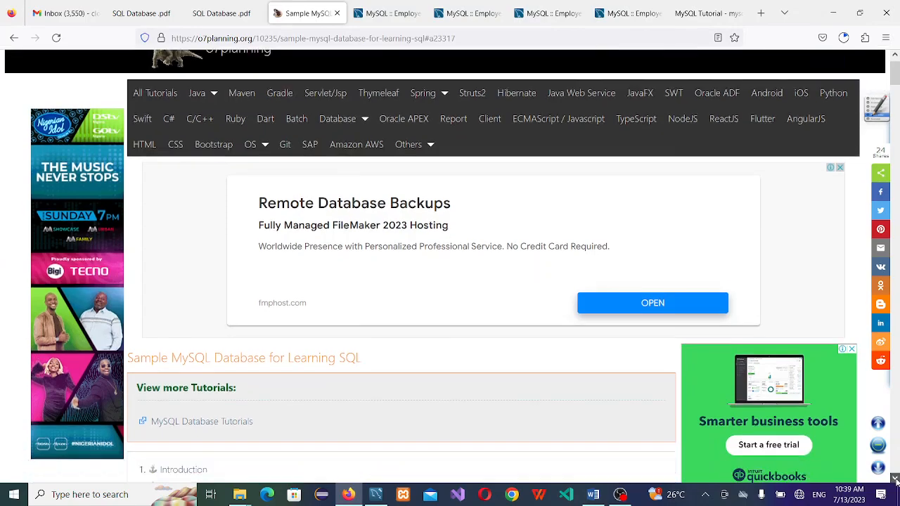
pyautogui.click(895, 479)
pyautogui.click(895, 479)
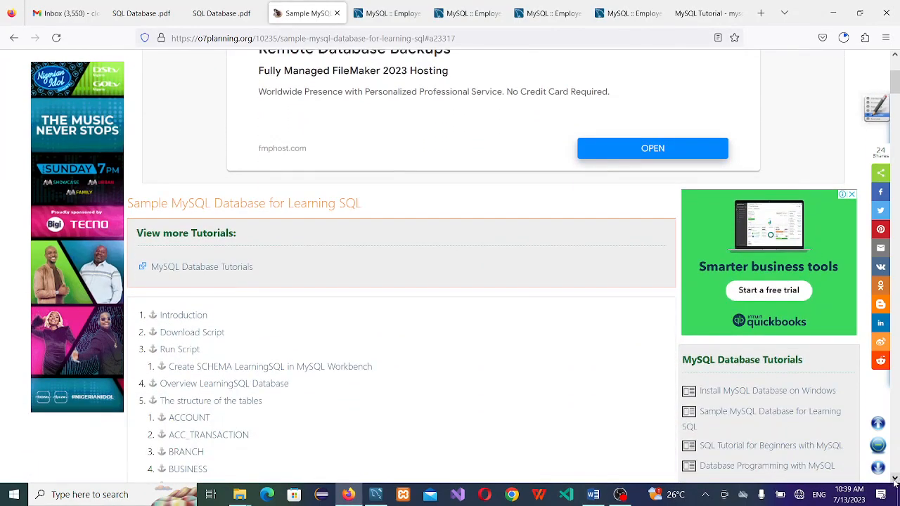
pyautogui.click(895, 478)
pyautogui.click(895, 478)
pyautogui.click(895, 479)
pyautogui.click(895, 479)
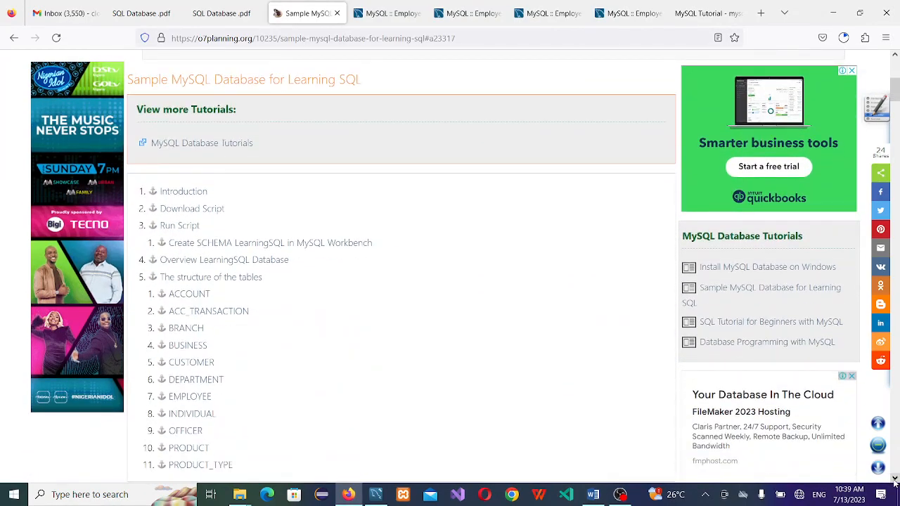
pyautogui.click(895, 479)
pyautogui.click(895, 479)
pyautogui.click(894, 478)
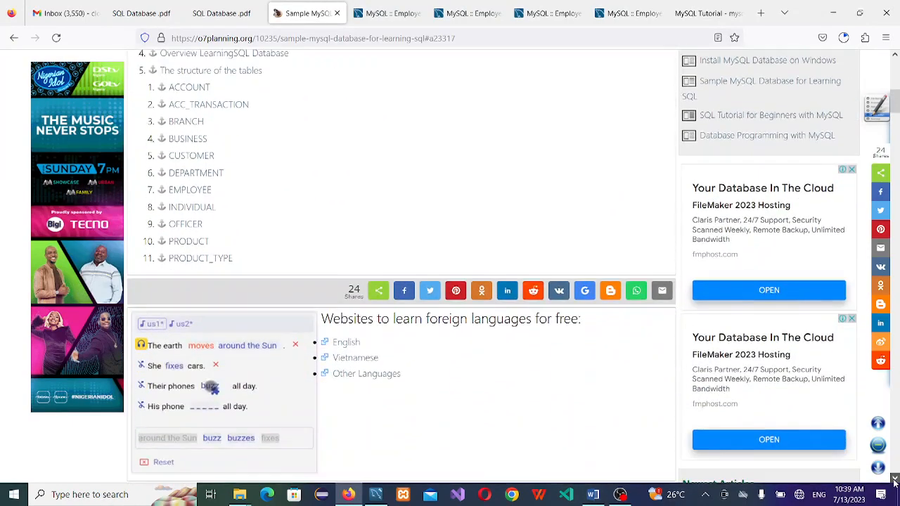
pyautogui.click(894, 479)
pyautogui.click(895, 479)
pyautogui.click(894, 479)
pyautogui.click(895, 479)
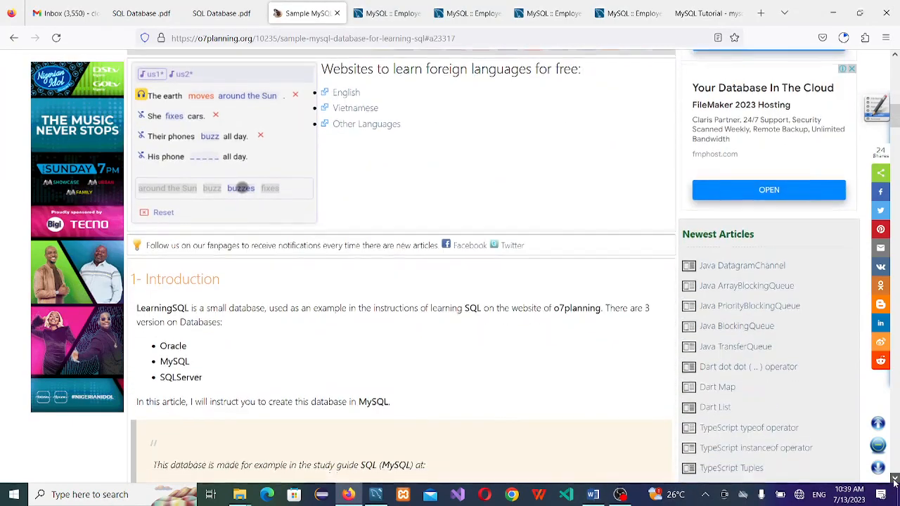
pyautogui.scroll(-2, 326, 183)
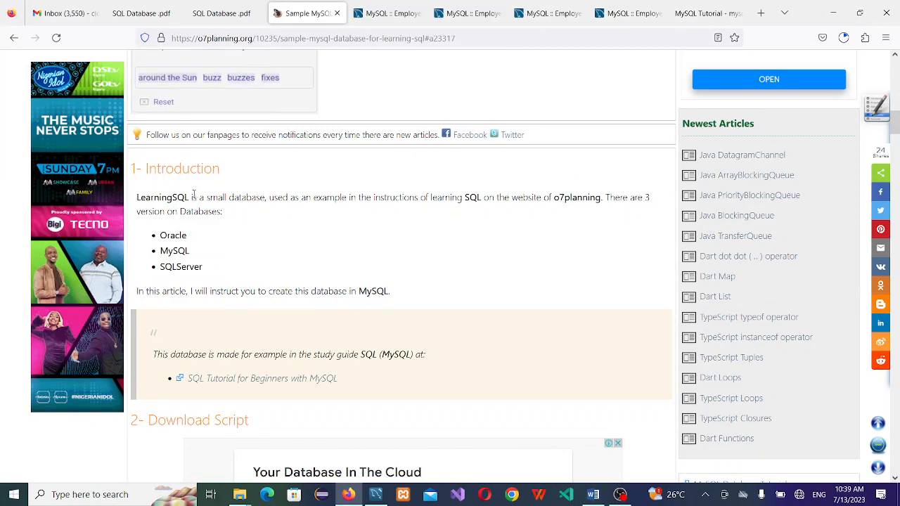
# Step: Examine the Introduction, highlighting the LearningSQL description and the MySQL entry in the list of database versions
pyautogui.moveTo(190, 199); pyautogui.dragTo(125, 203)
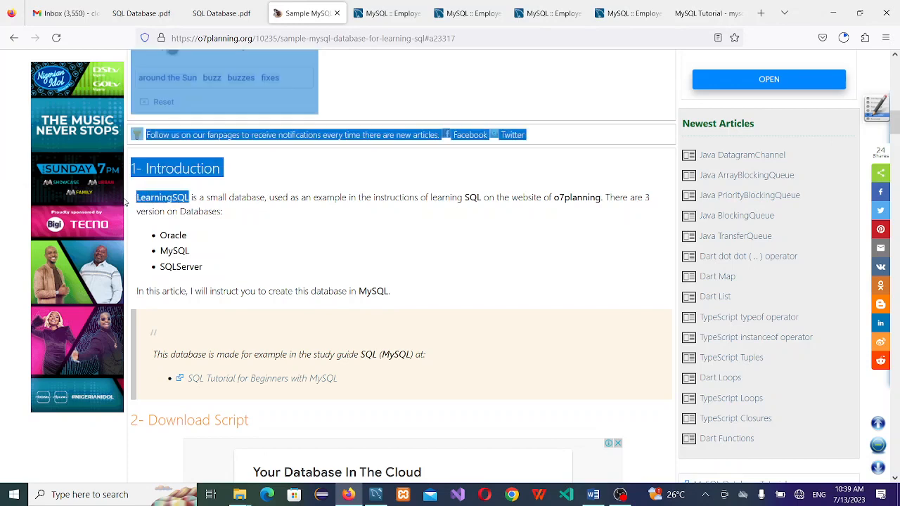
pyautogui.click(272, 228)
pyautogui.moveTo(189, 199); pyautogui.dragTo(144, 211)
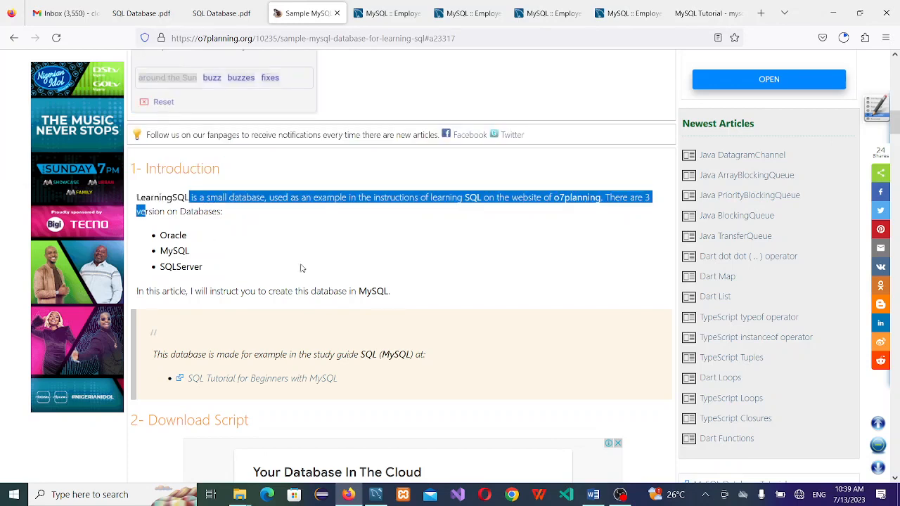
pyautogui.click(264, 266)
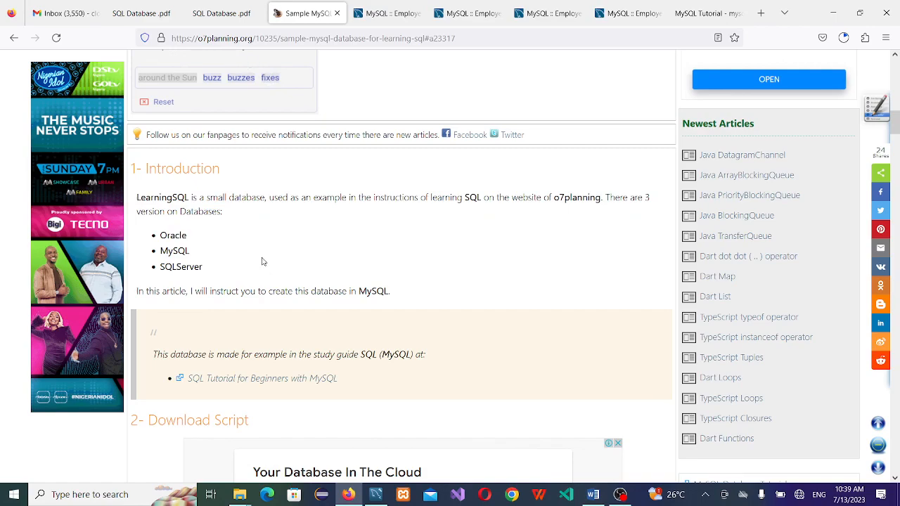
pyautogui.scroll(5, 211, 266)
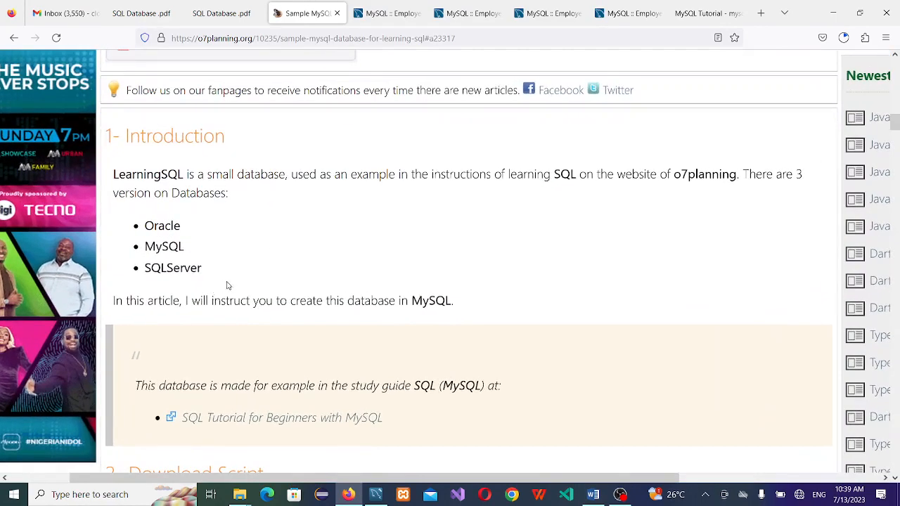
pyautogui.moveTo(208, 256); pyautogui.dragTo(142, 254)
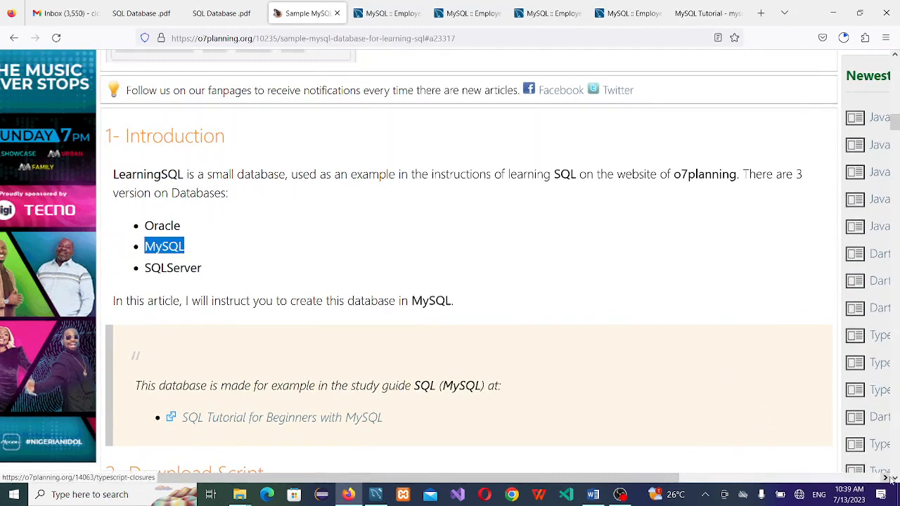
pyautogui.click(653, 324)
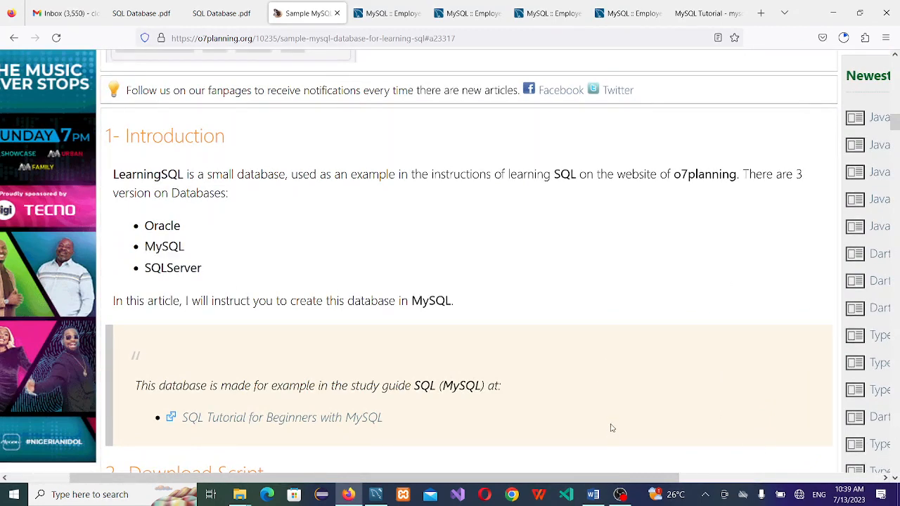
# Step: Examine the Download Script section, including the download links and the required file LearningSQL-MySQL-Script.sql
pyautogui.click(894, 478)
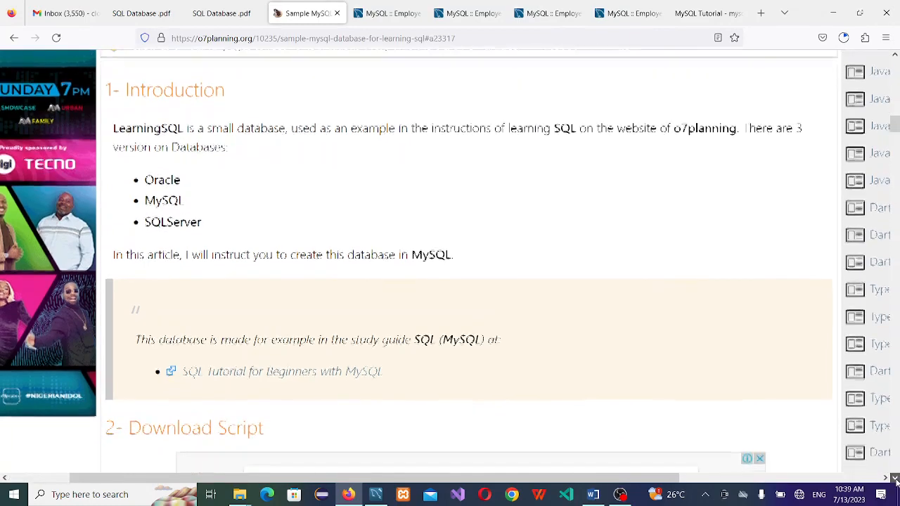
pyautogui.click(895, 478)
pyautogui.click(895, 478)
pyautogui.click(894, 478)
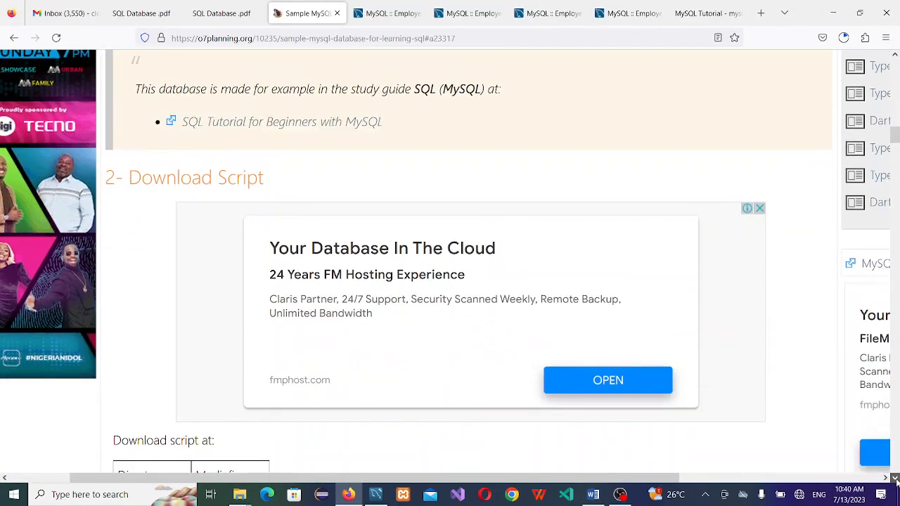
pyautogui.click(895, 478)
pyautogui.click(895, 478)
pyautogui.click(895, 478)
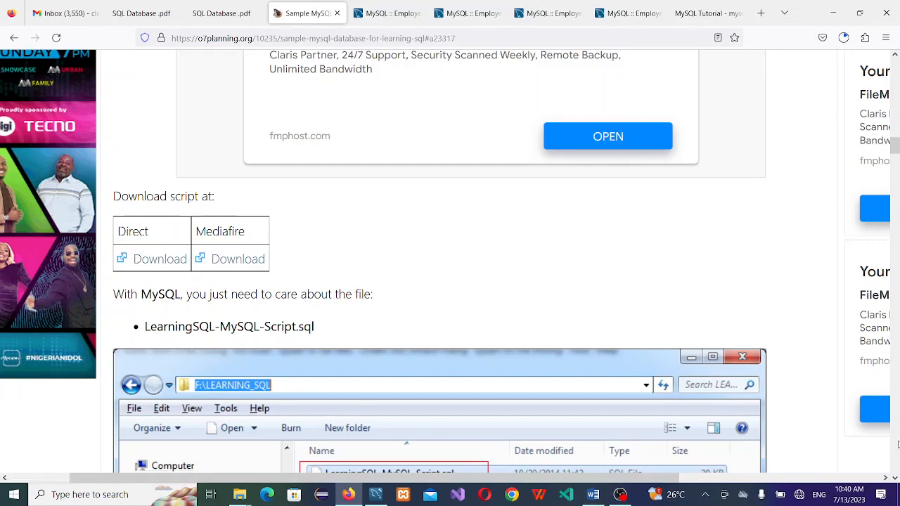
pyautogui.scroll(-5, 895, 479)
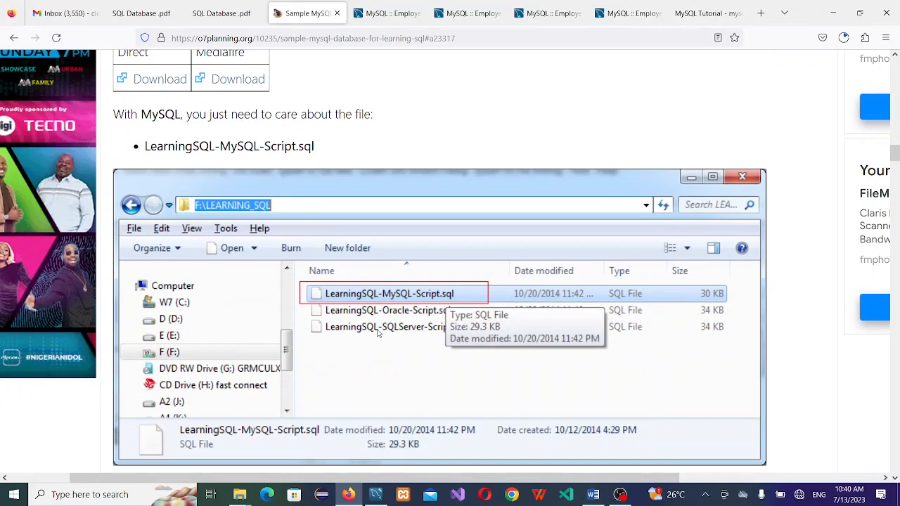
# Step: Check the browser's recent downloads for learning_sql.zip and bring up the LEARNING_SQL folder in File Explorer
pyautogui.click(844, 40)
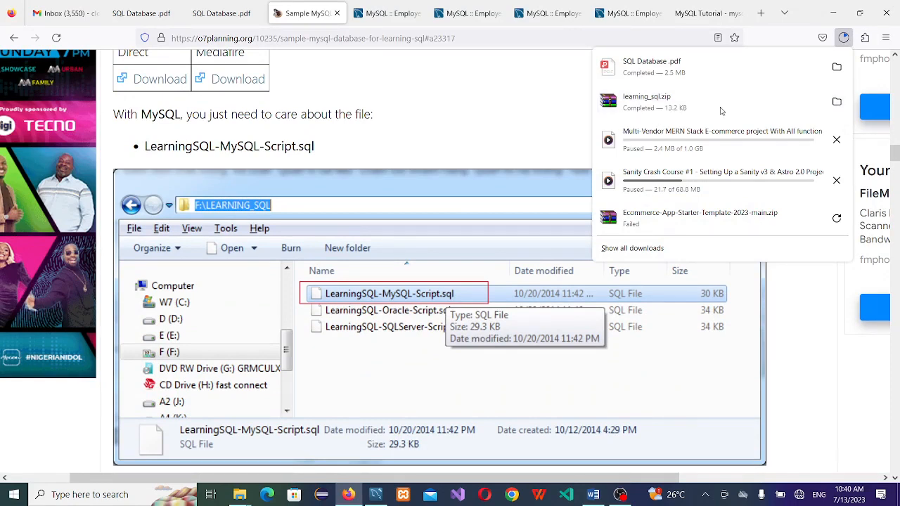
pyautogui.click(239, 494)
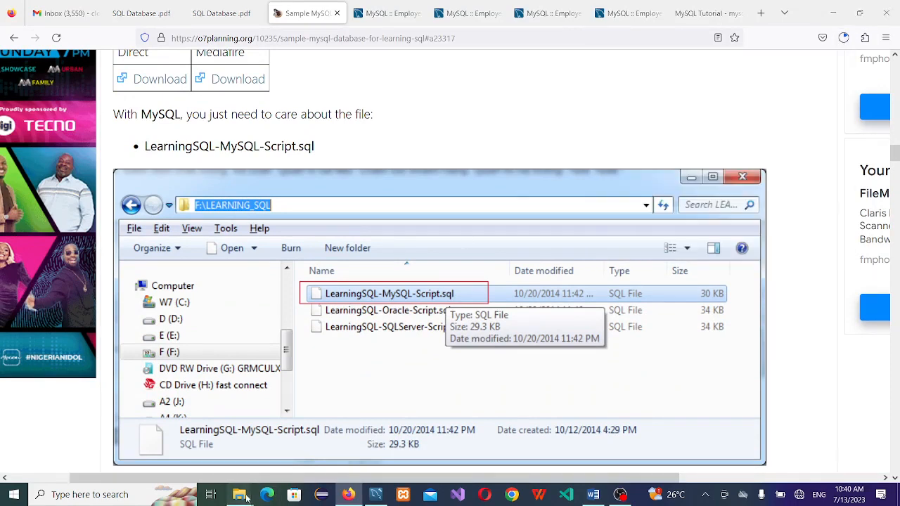
pyautogui.moveTo(217, 437)
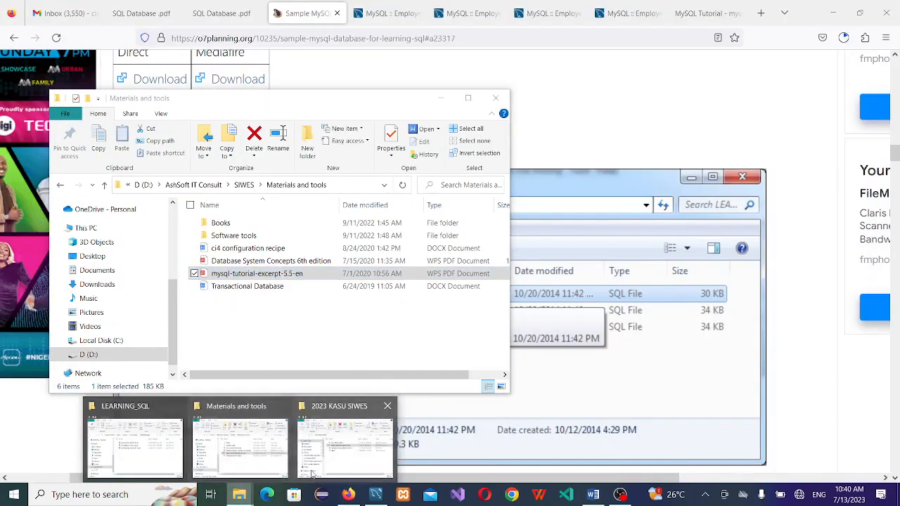
pyautogui.click(337, 457)
pyautogui.moveTo(239, 494)
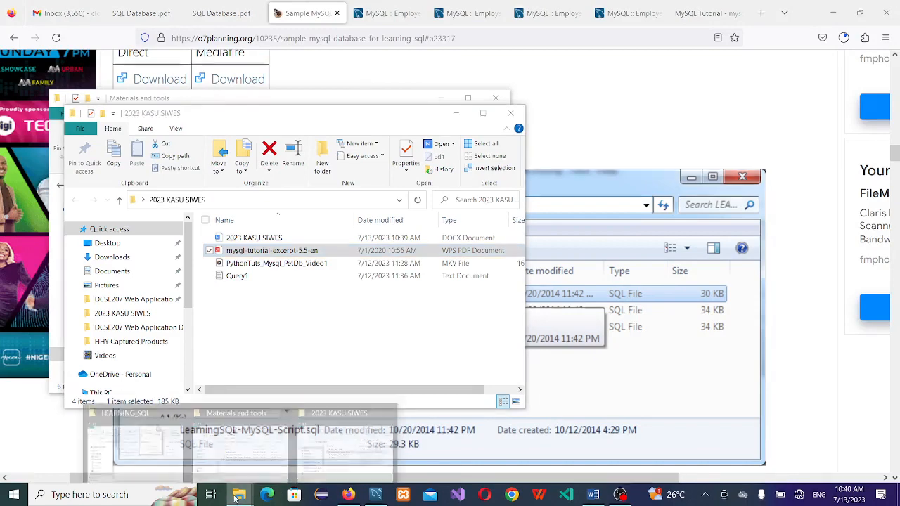
pyautogui.click(183, 435)
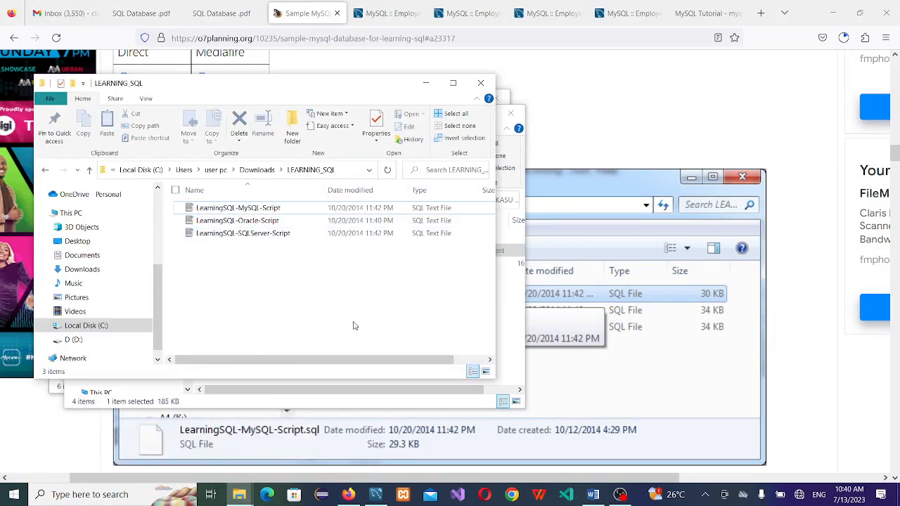
# Step: Locate the learning_sql archive in Downloads, then open the extracted LEARNING_SQL folder and select LearningSQL-MySQL-Script
pyautogui.click(257, 169)
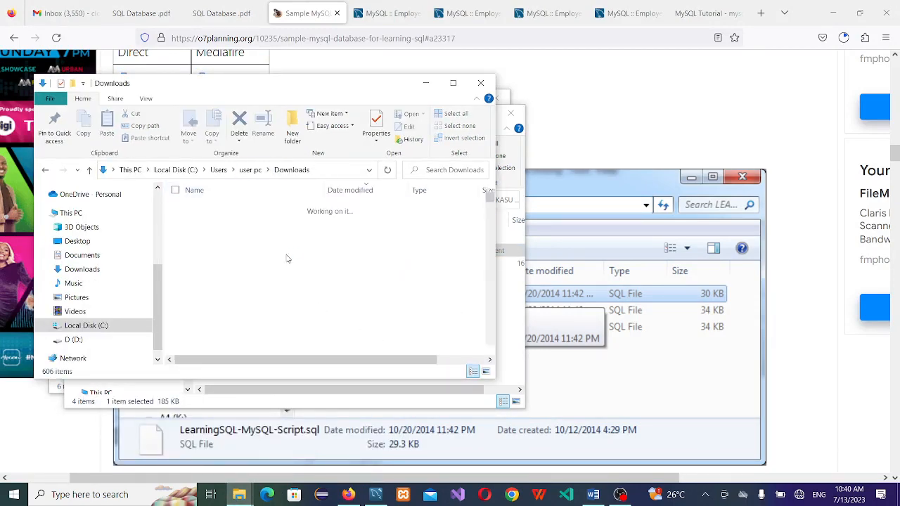
pyautogui.moveTo(490, 340); pyautogui.dragTo(490, 200)
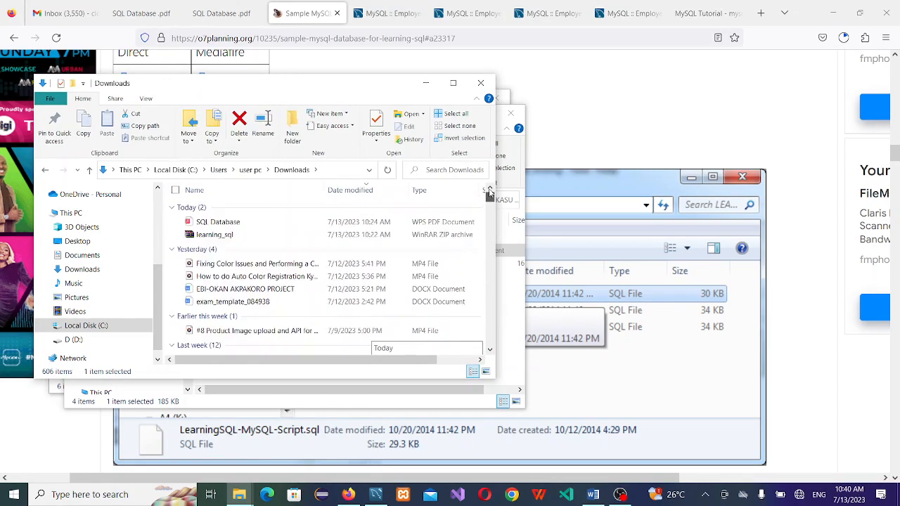
pyautogui.click(235, 240)
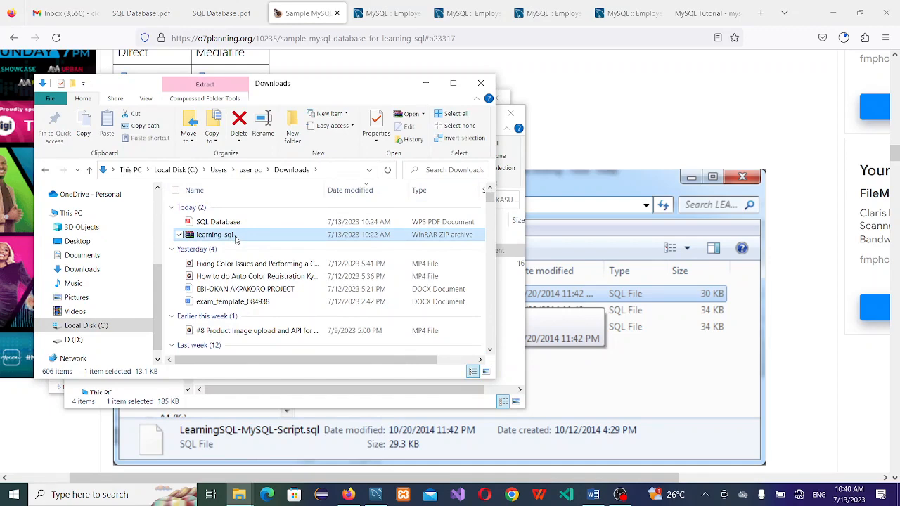
pyautogui.press('End')
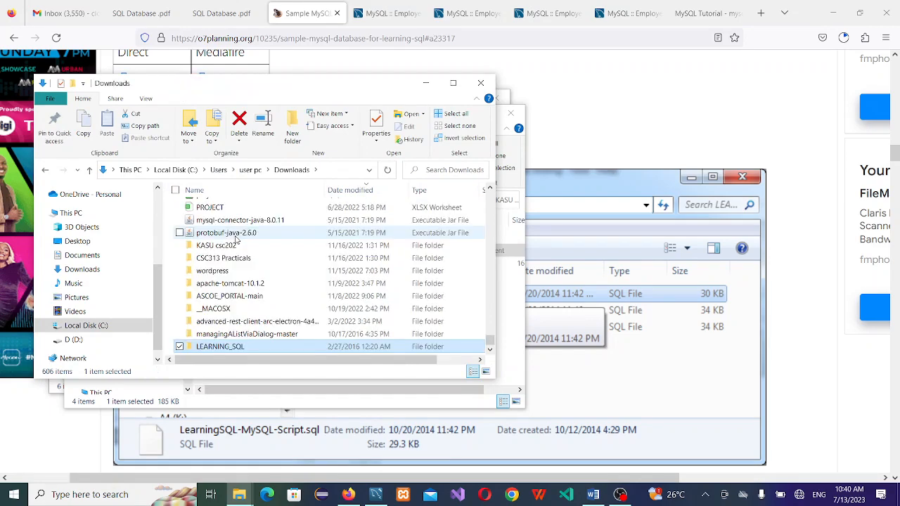
pyautogui.doubleClick(239, 349)
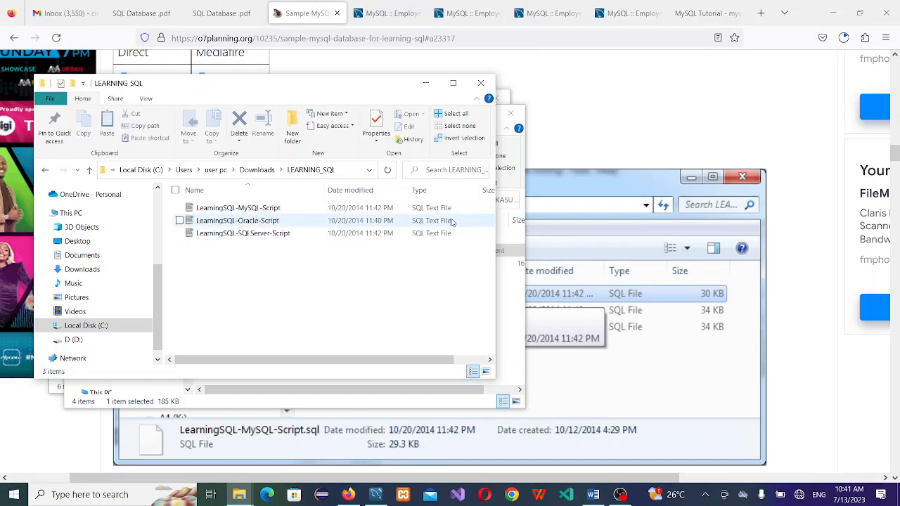
pyautogui.moveTo(413, 359); pyautogui.dragTo(256, 336)
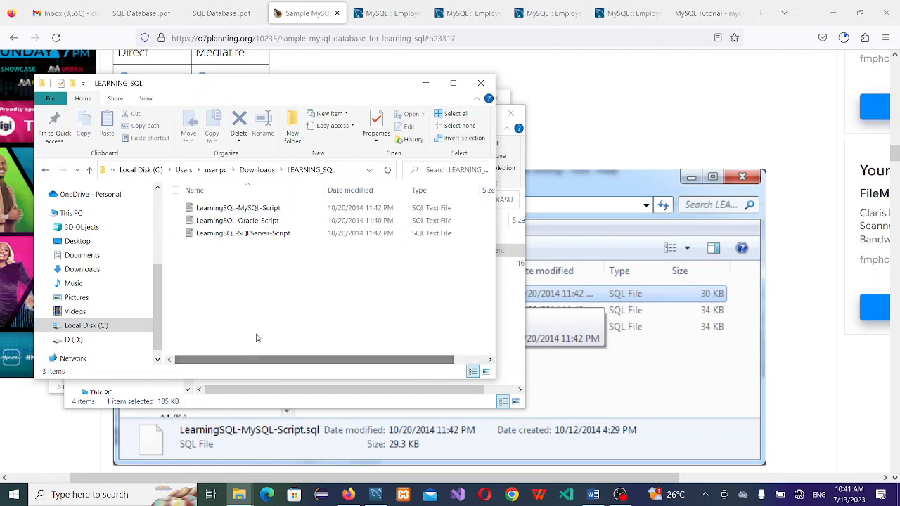
pyautogui.click(235, 208)
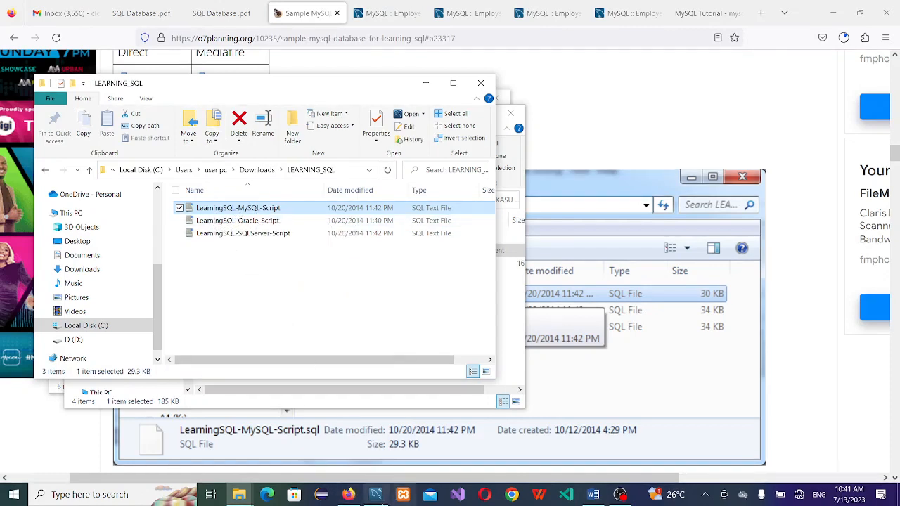
# Step: Switch to MySQL Workbench, open the Python_wel_class_2023 connection and dismiss the Restore Workspace dialog
pyautogui.click(378, 495)
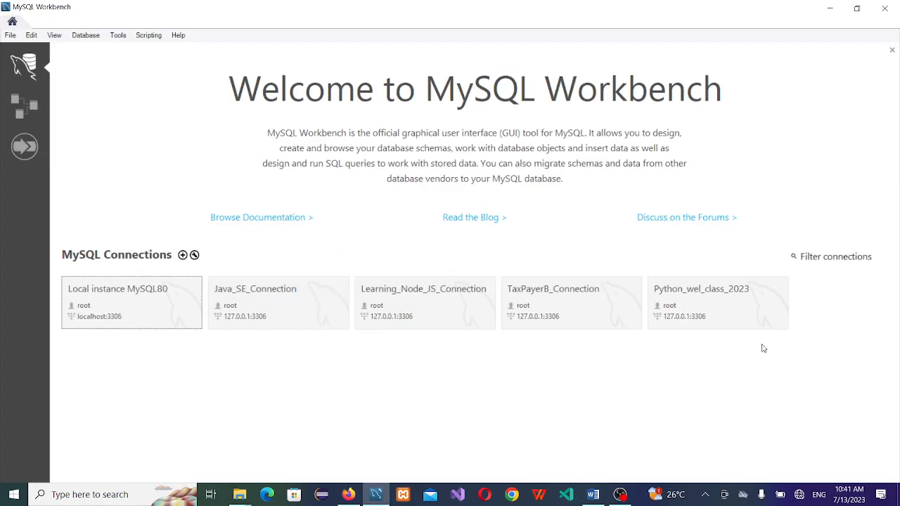
pyautogui.click(729, 304)
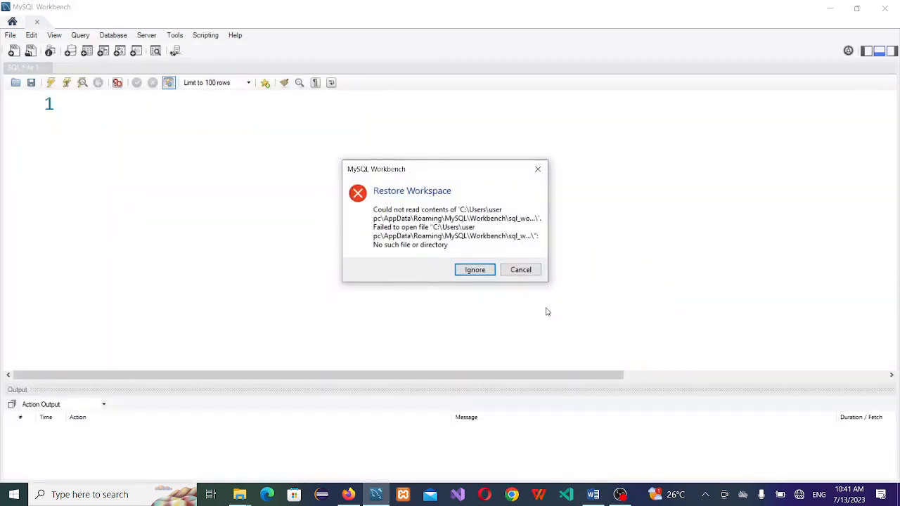
pyautogui.click(524, 270)
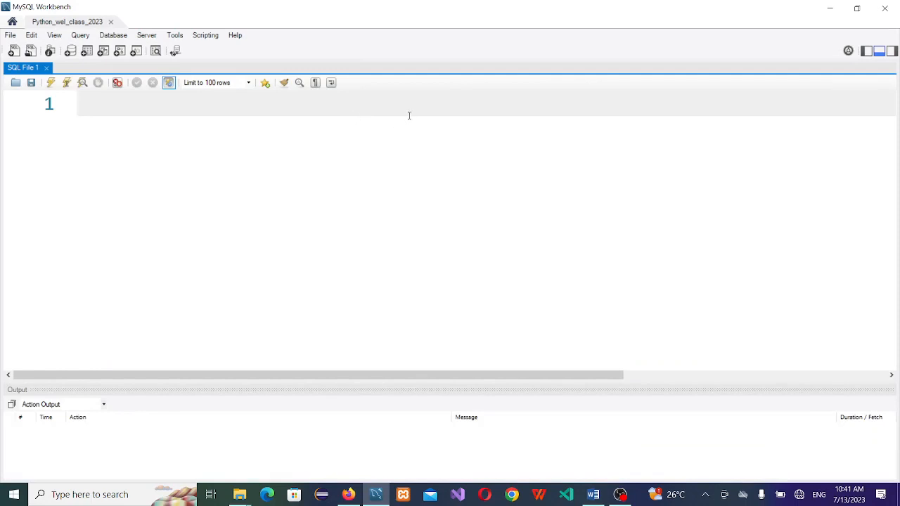
# Step: Write the statement create database learningSQLDb; in the SQL editor and execute it
pyautogui.write('create')
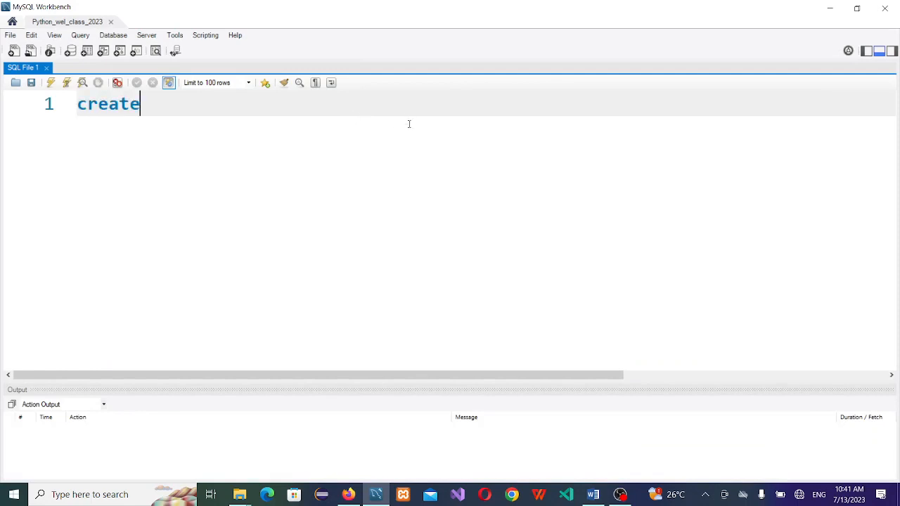
pyautogui.write(' datab')
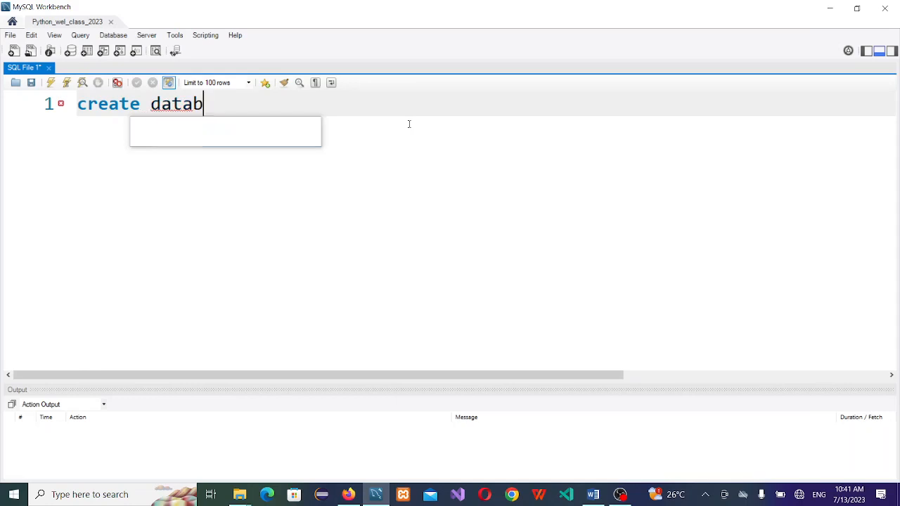
pyautogui.write('ase learning')
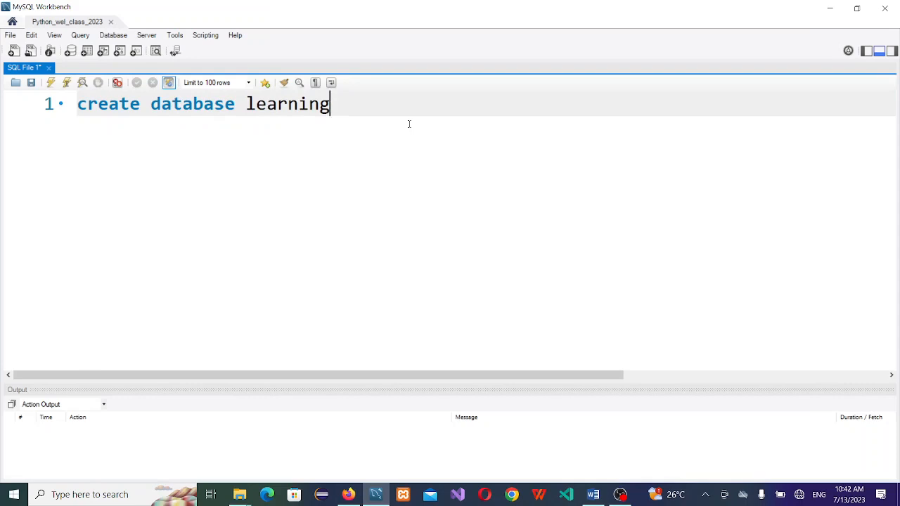
pyautogui.write('SQLDb')
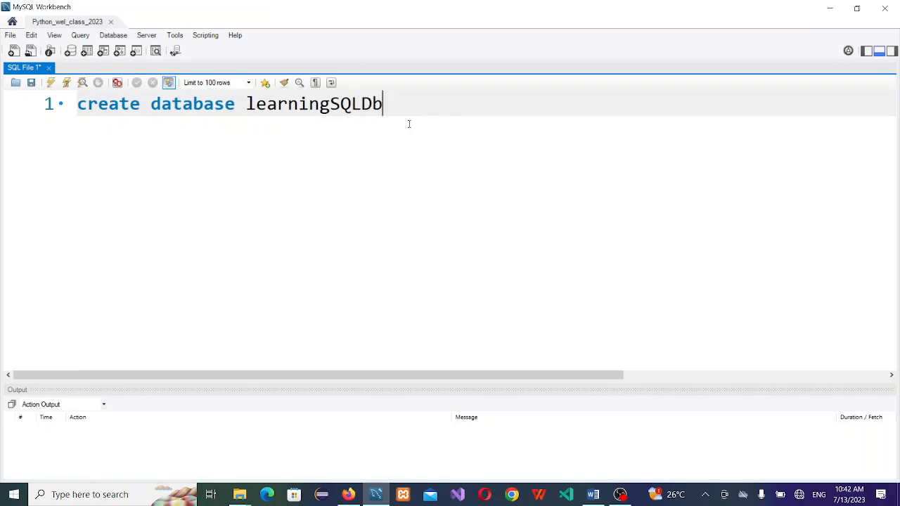
pyautogui.write(';')
pyautogui.moveTo(414, 104); pyautogui.dragTo(61, 107)
pyautogui.click(66, 82)
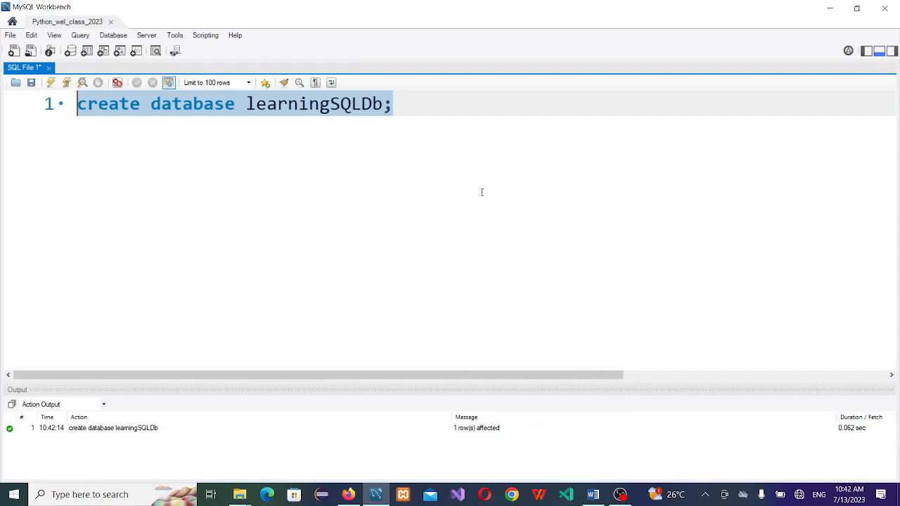
# Step: Add the statement use learningSQLDb; on line 3 below the create statement, copying the database name from line 1
pyautogui.click(497, 101)
pyautogui.press('Return')
pyautogui.press('Return')
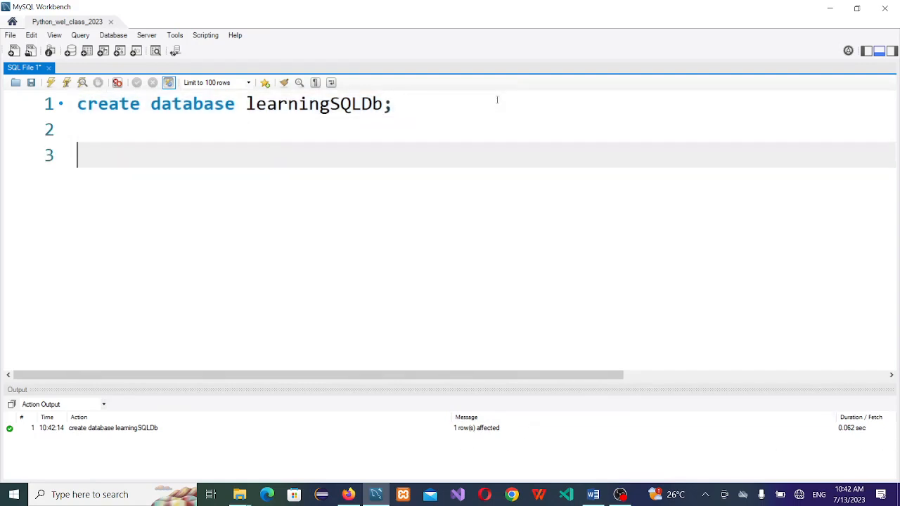
pyautogui.doubleClick(339, 104)
pyautogui.hotkey('ctrl', 'c')
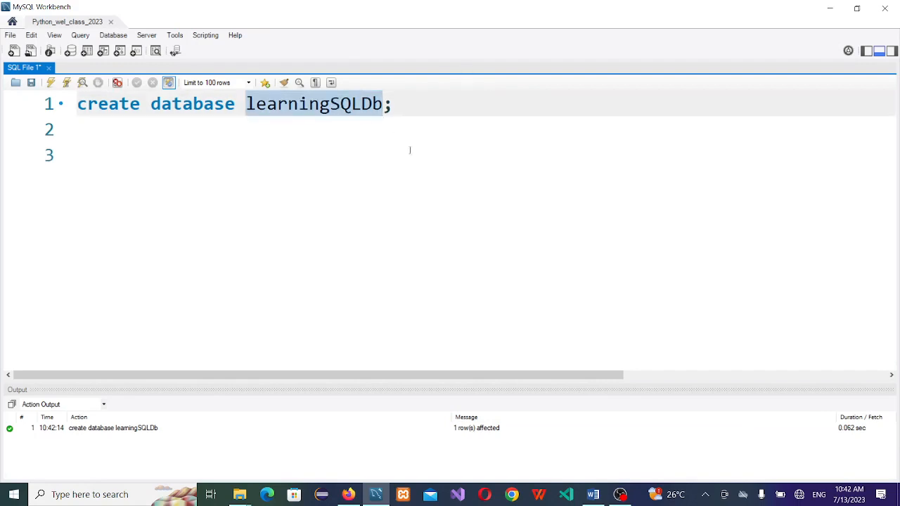
pyautogui.click(435, 156)
pyautogui.write('use')
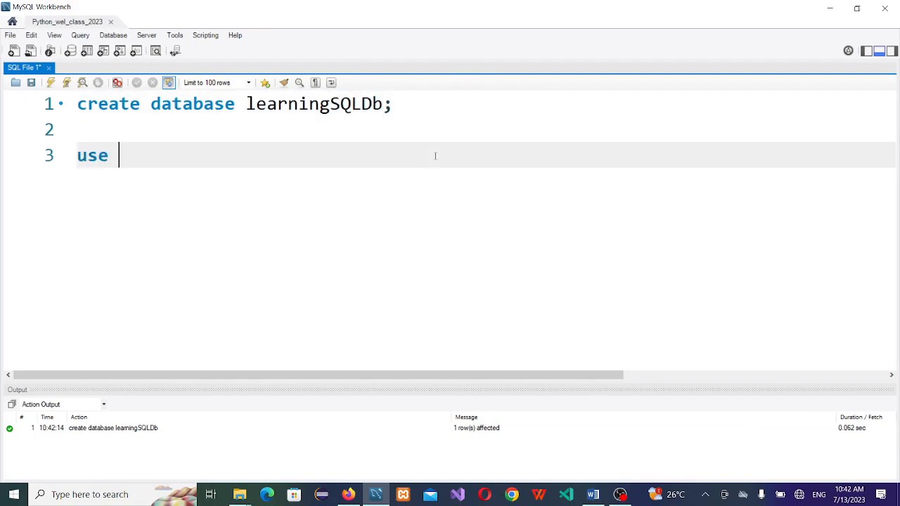
pyautogui.hotkey('ctrl', 'v')
pyautogui.write(';')
pyautogui.press('Return')
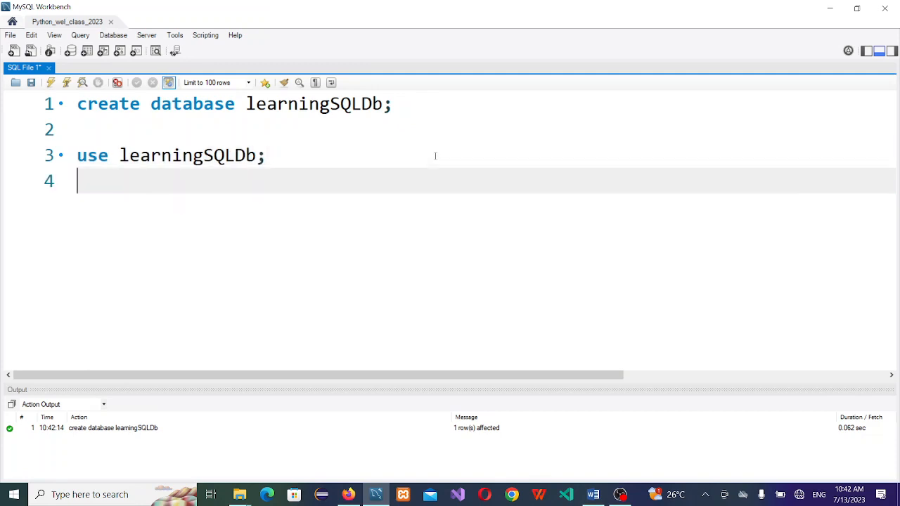
# Step: Add show tables; on line 4 and execute it together with the use learningSQLDb; statement
pyautogui.write('show tables')
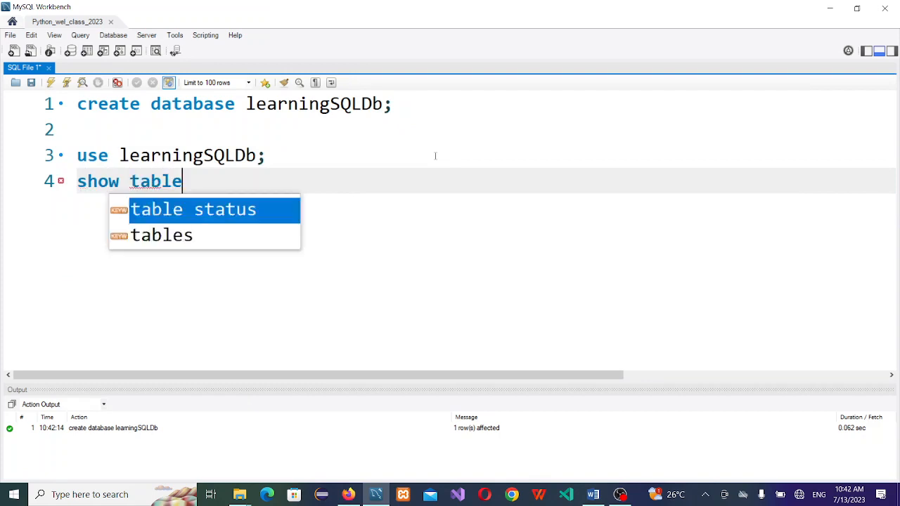
pyautogui.write(';')
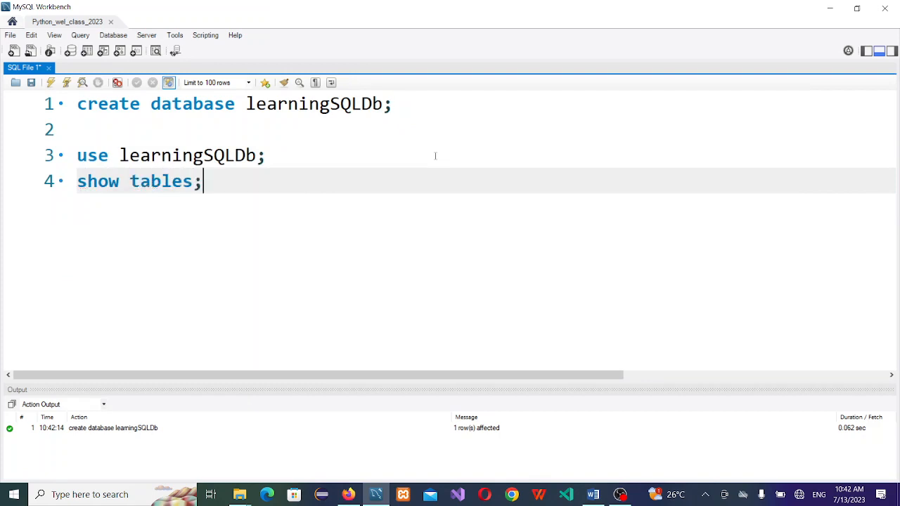
pyautogui.moveTo(325, 200); pyautogui.dragTo(77, 155)
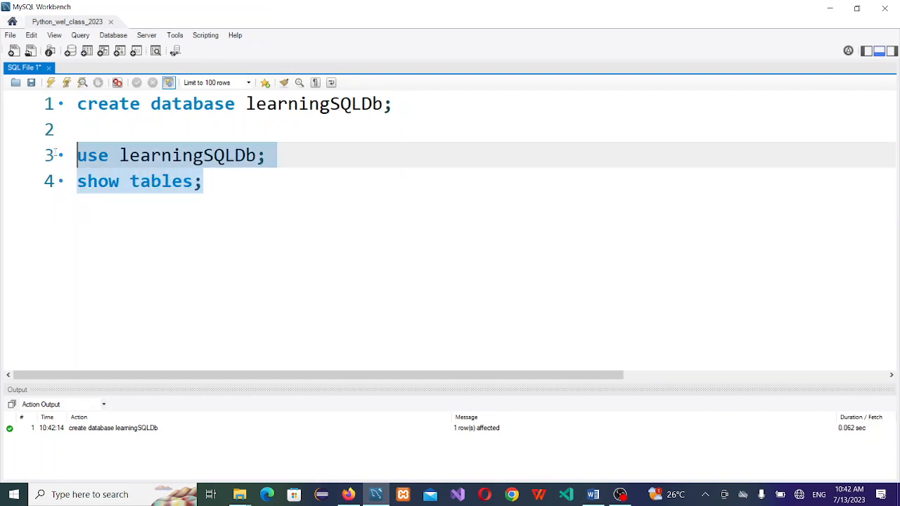
pyautogui.click(68, 83)
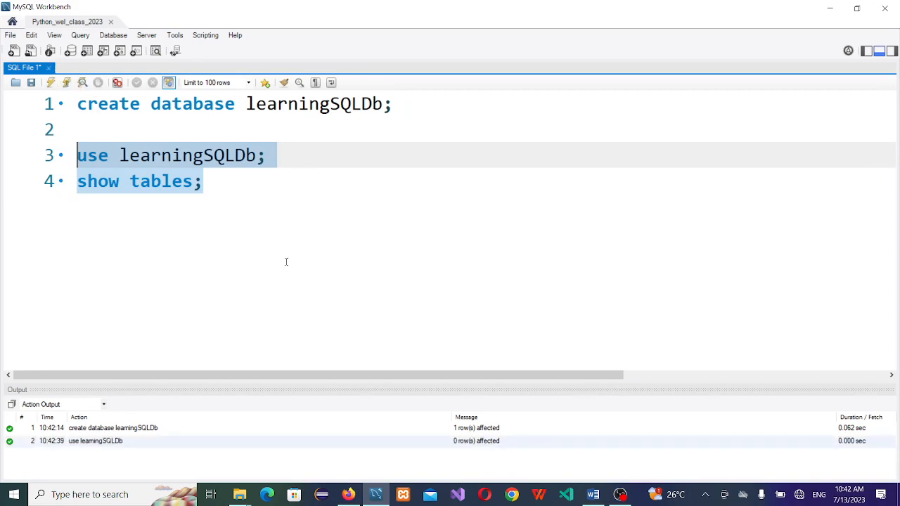
pyautogui.click(53, 83)
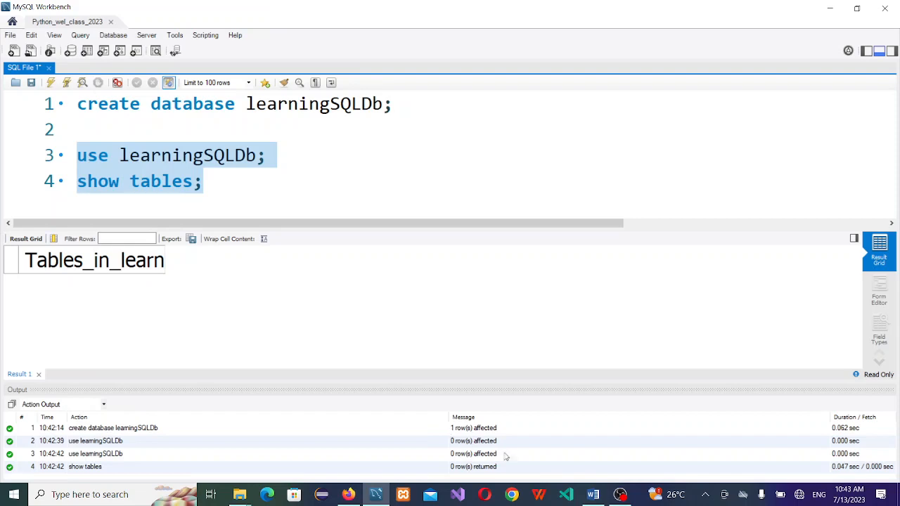
# Step: Switch to the LEARNING_SQL folder in File Explorer and view the properties of LearningSQL-MySQL-Script
pyautogui.click(239, 494)
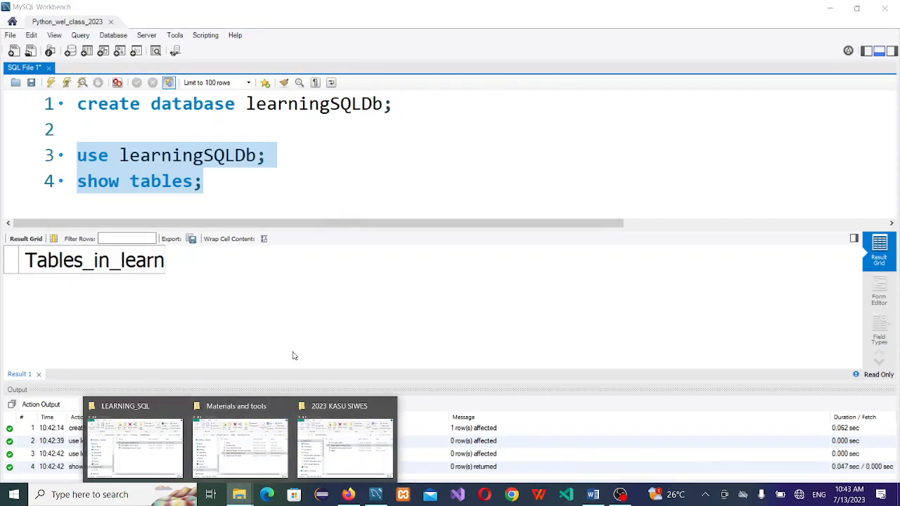
pyautogui.click(119, 454)
pyautogui.click(286, 290)
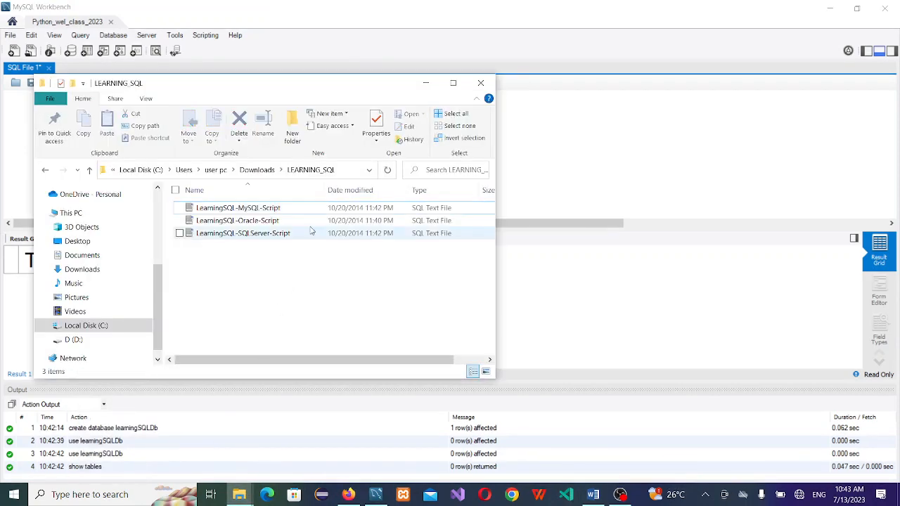
pyautogui.click(281, 210)
pyautogui.rightClick(281, 210)
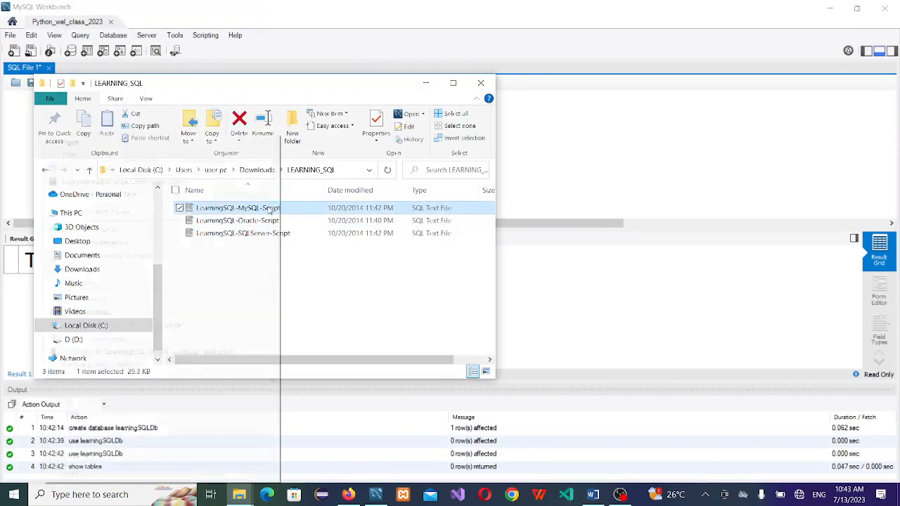
pyautogui.click(198, 478)
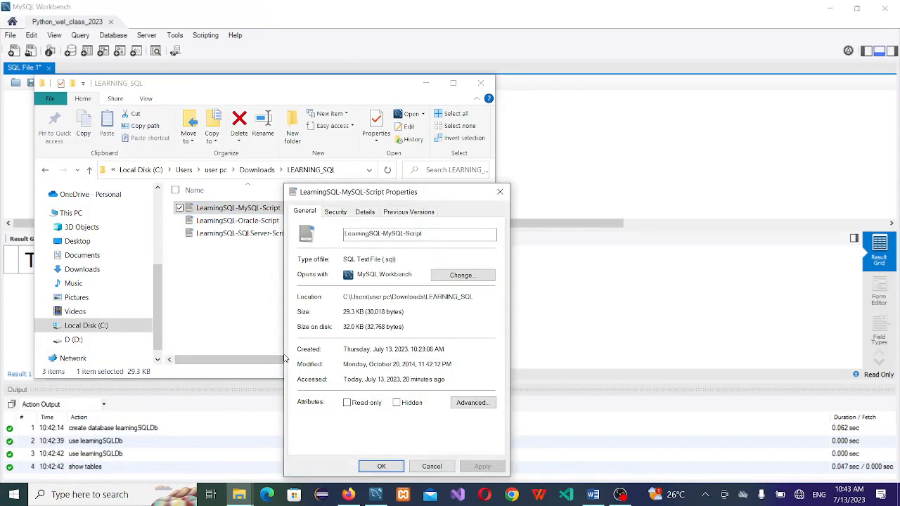
# Step: Search Windows for magnifier, launch the Magnifier app and set its zoom level to 100%
pyautogui.press('super')
pyautogui.write('ag')
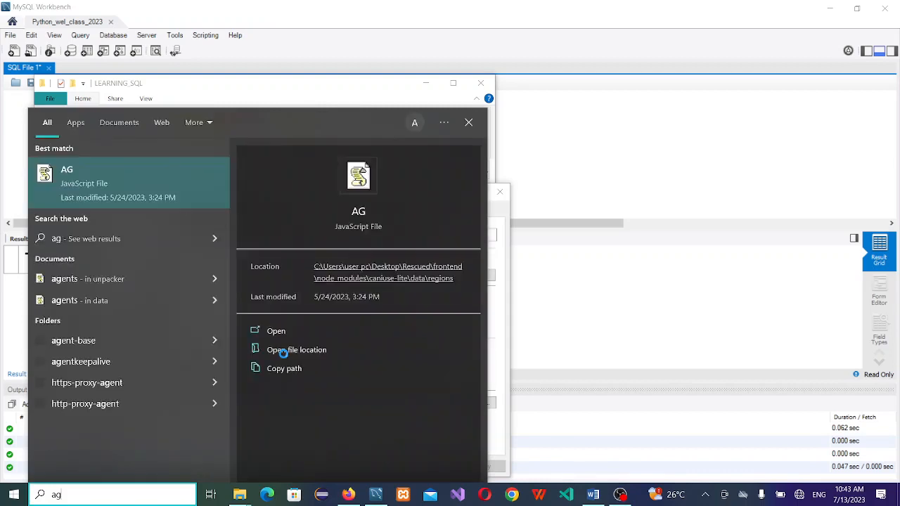
pyautogui.press('BackSpace')
pyautogui.press('BackSpace')
pyautogui.write('magnifier')
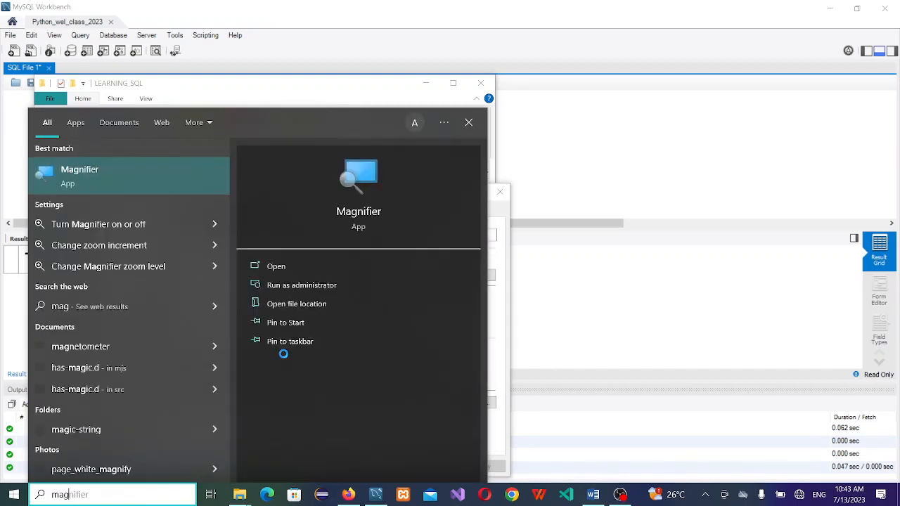
pyautogui.click(204, 172)
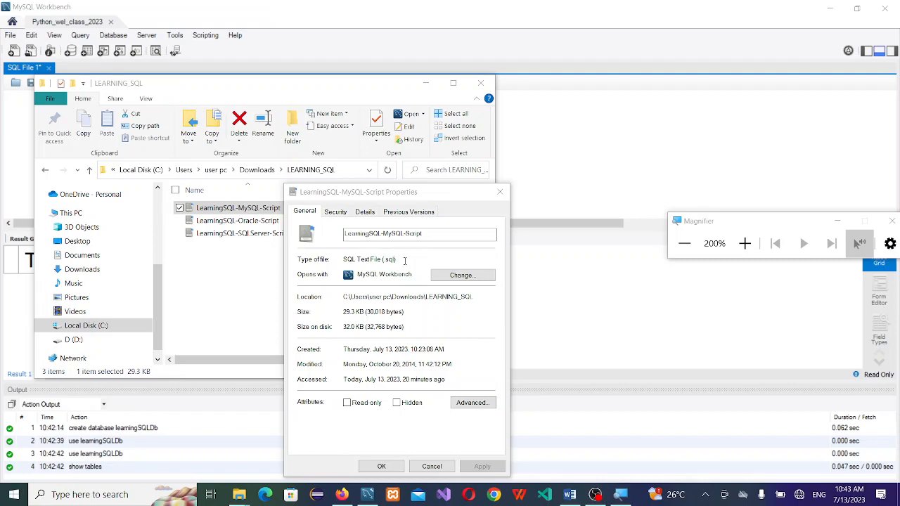
pyautogui.click(682, 247)
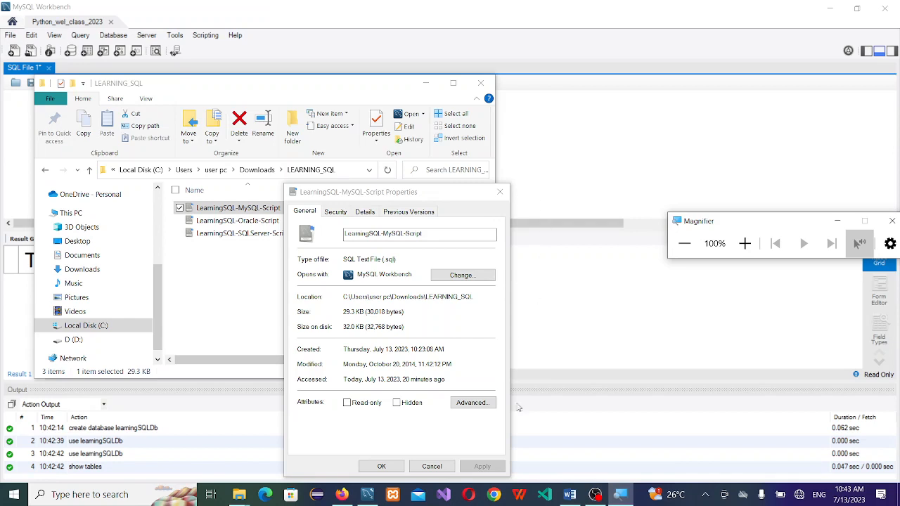
# Step: Close the LearningSQL-MySQL-Script Properties dialog and return to the query editor in MySQL Workbench
pyautogui.click(597, 494)
pyautogui.click(597, 494)
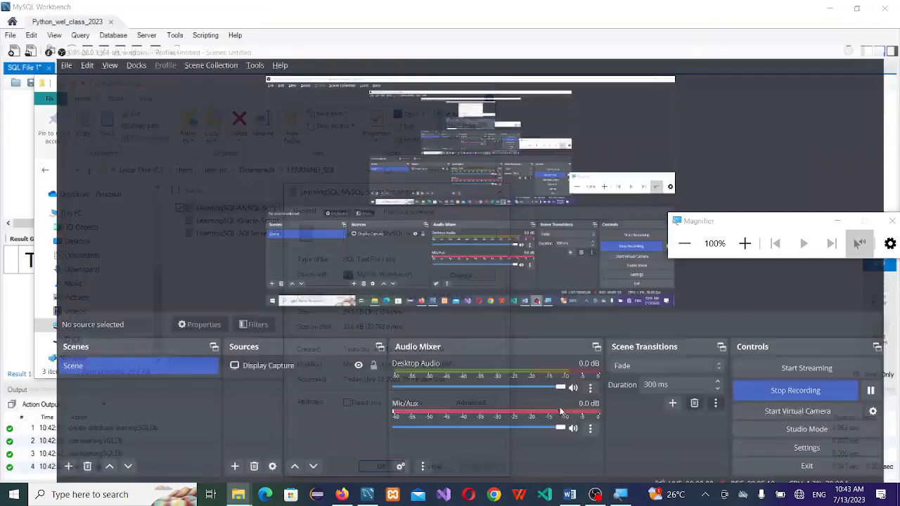
pyautogui.click(501, 193)
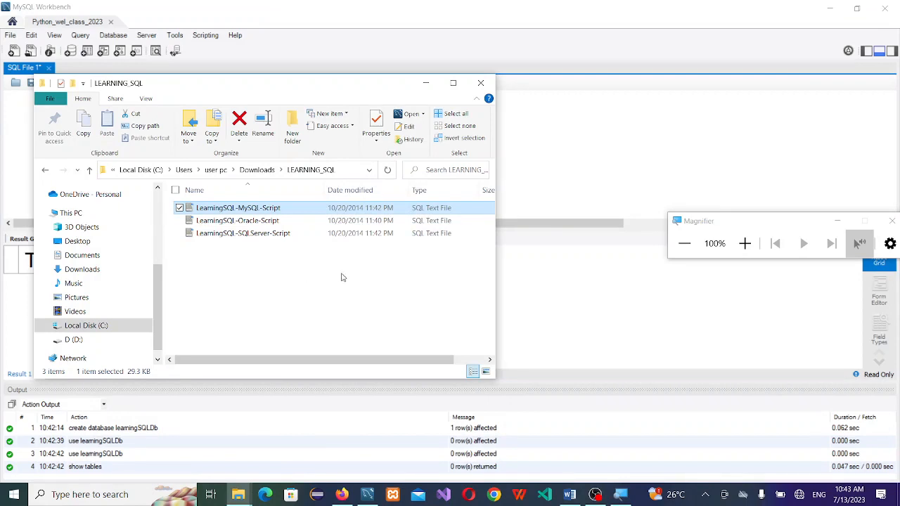
pyautogui.click(319, 290)
pyautogui.click(549, 175)
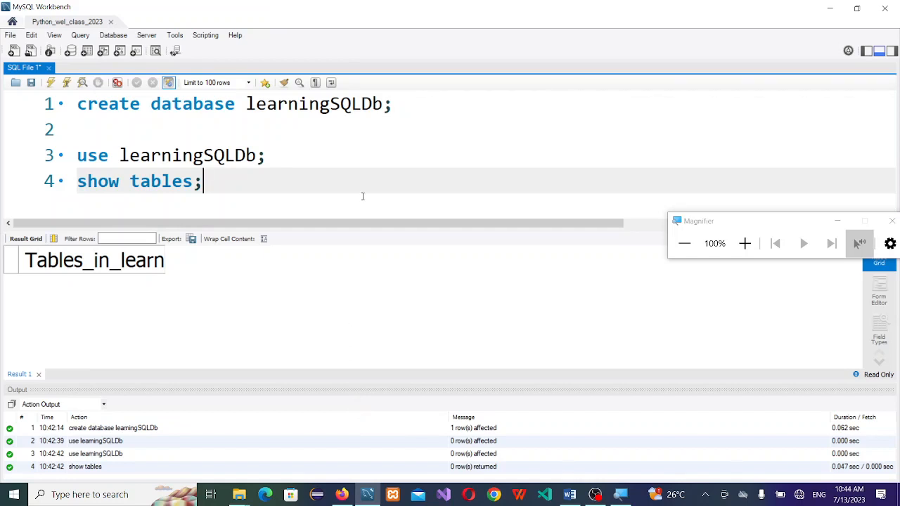
# Step: Switch to the 2023 KASU SIWES document in Word, append a colon to "Import and Export Databases" and start a new line below it
pyautogui.click(571, 496)
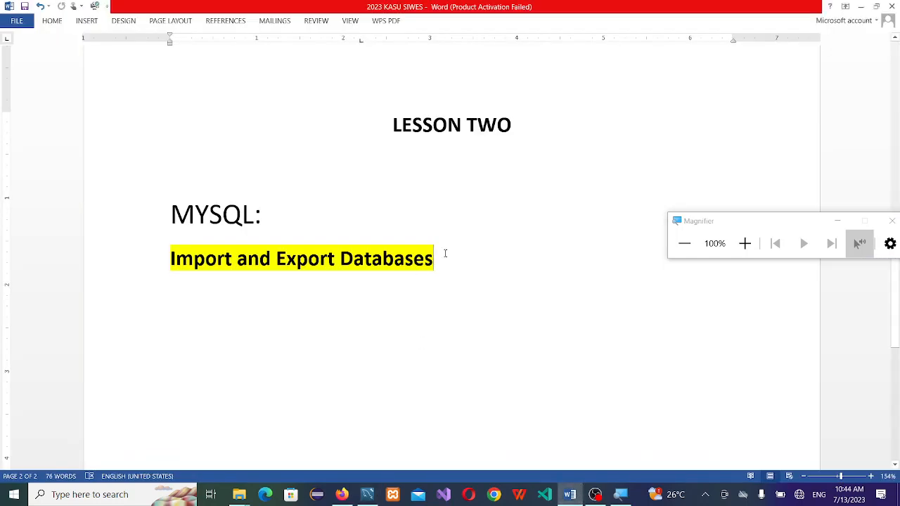
pyautogui.press('Return')
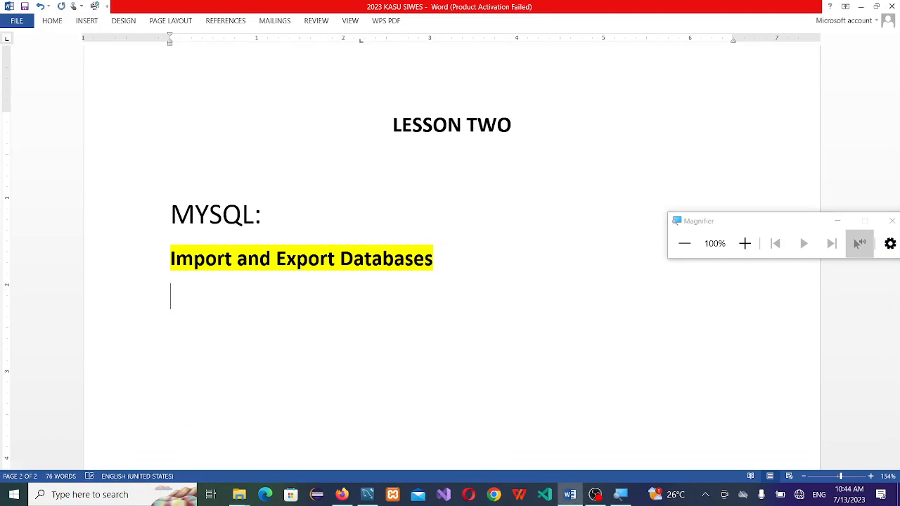
pyautogui.press('Up')
pyautogui.write(':')
pyautogui.press('Down')
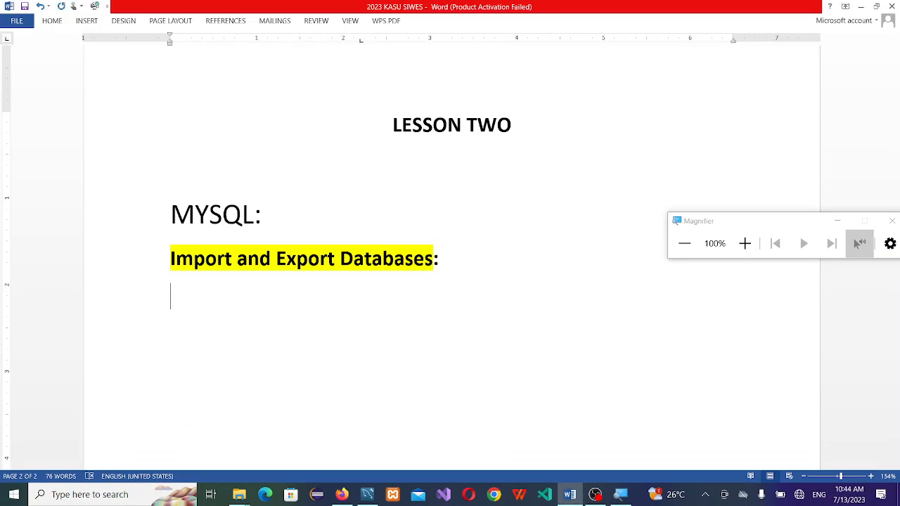
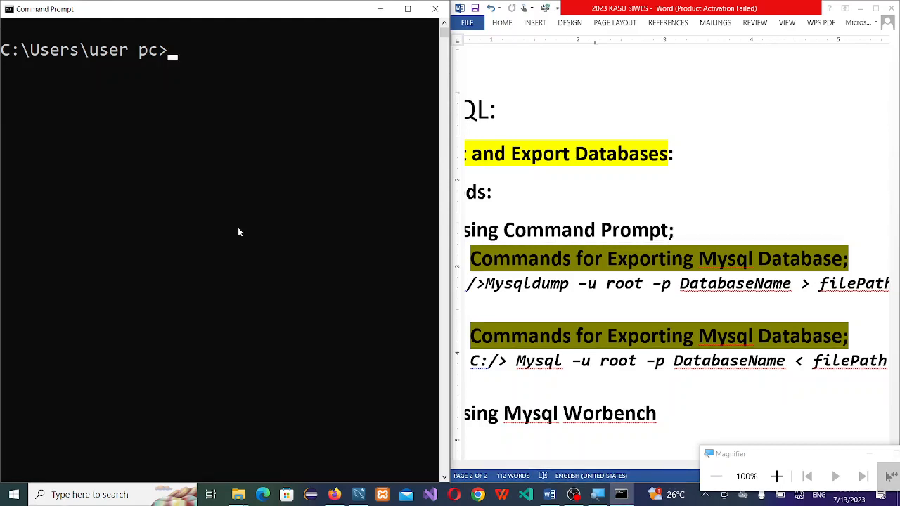
# Step: Change the Command Prompt directory to the root of C: with cd\ and clear the screen with cls
pyautogui.write('cd\\')
pyautogui.press('Return')
pyautogui.write('cls')
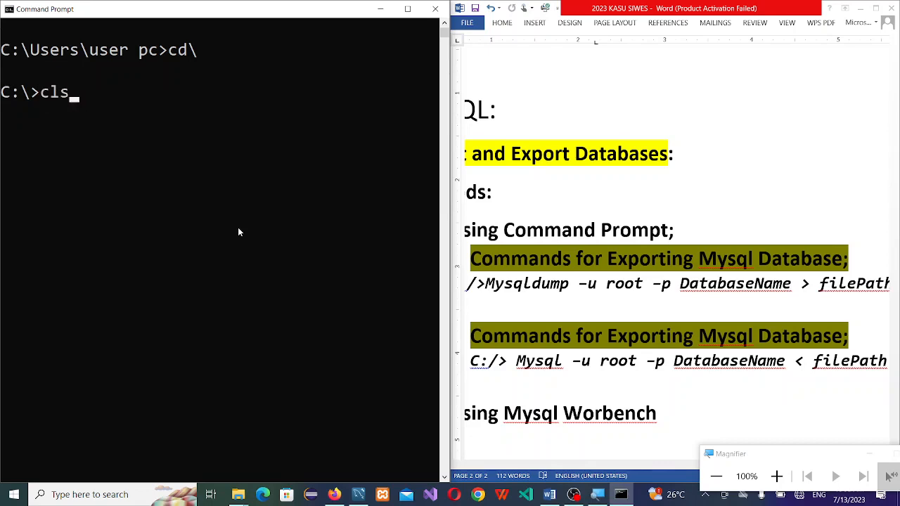
pyautogui.press('Return')
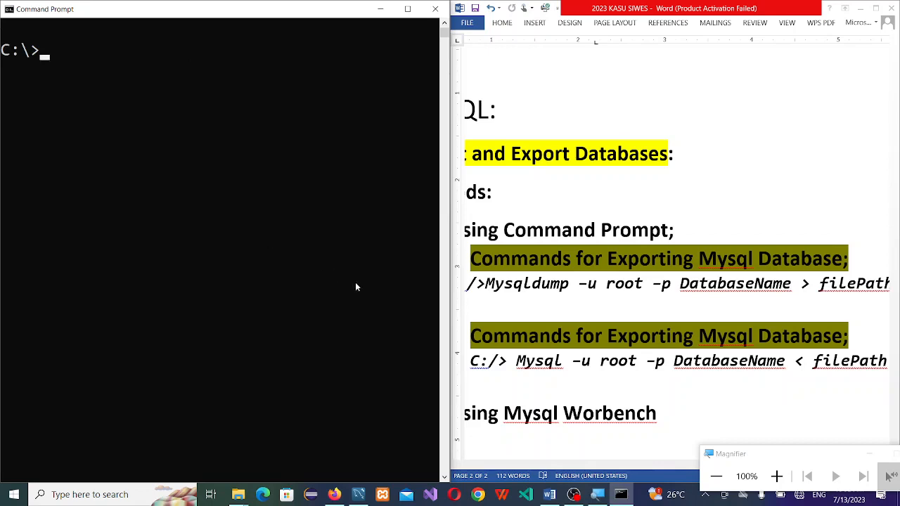
# Step: Highlight the "C:/> Mysql –u root –p DatabaseName < filePath" command line in the Word notes in light gray
pyautogui.click(507, 295)
pyautogui.click(490, 361)
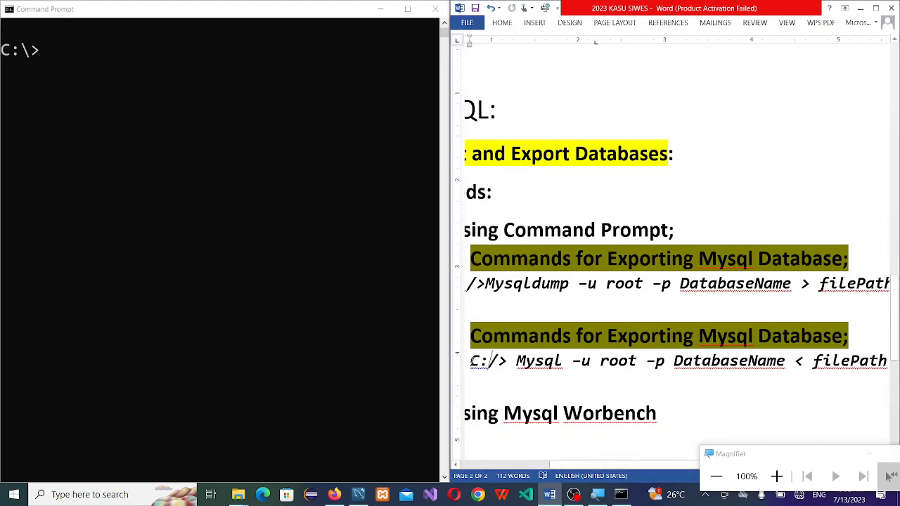
pyautogui.moveTo(471, 363); pyautogui.dragTo(477, 379)
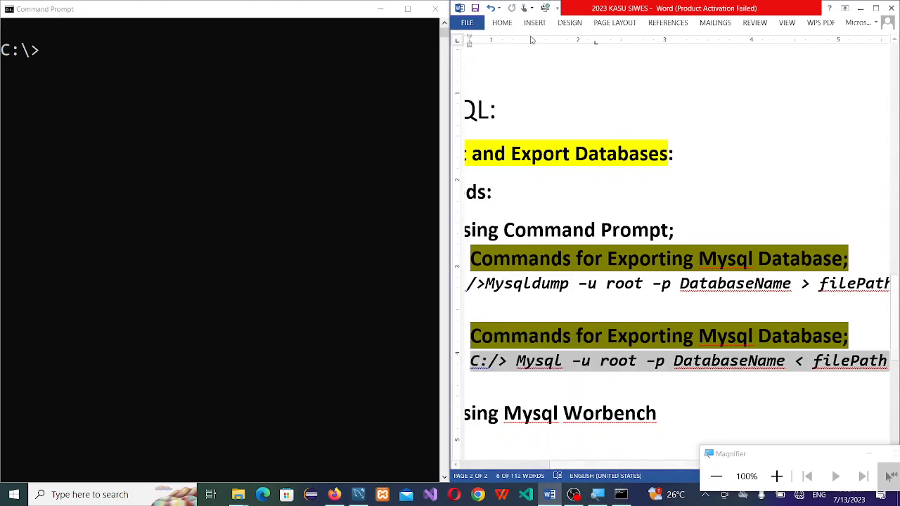
pyautogui.click(501, 23)
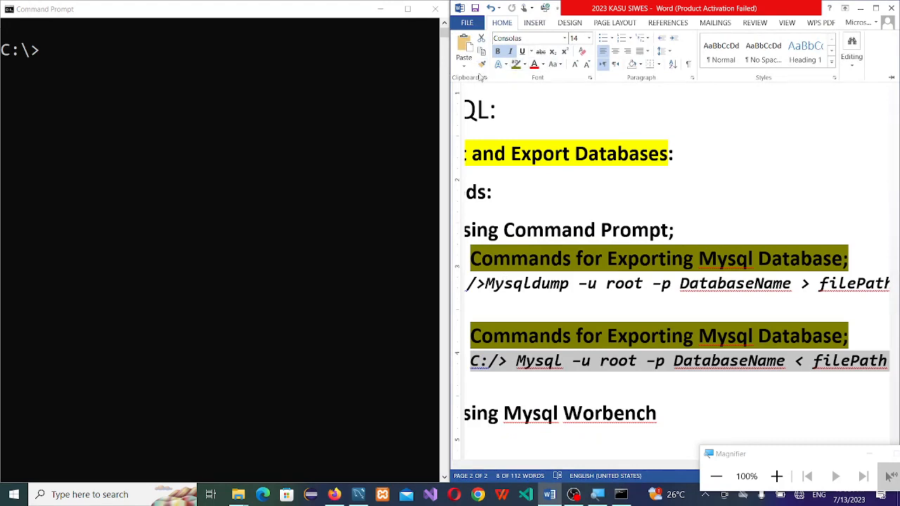
pyautogui.click(524, 64)
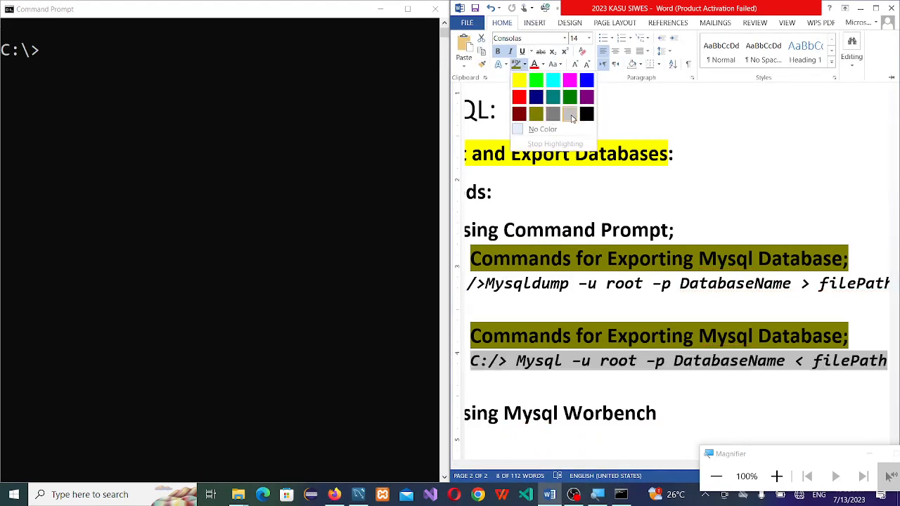
pyautogui.click(570, 115)
pyautogui.click(602, 388)
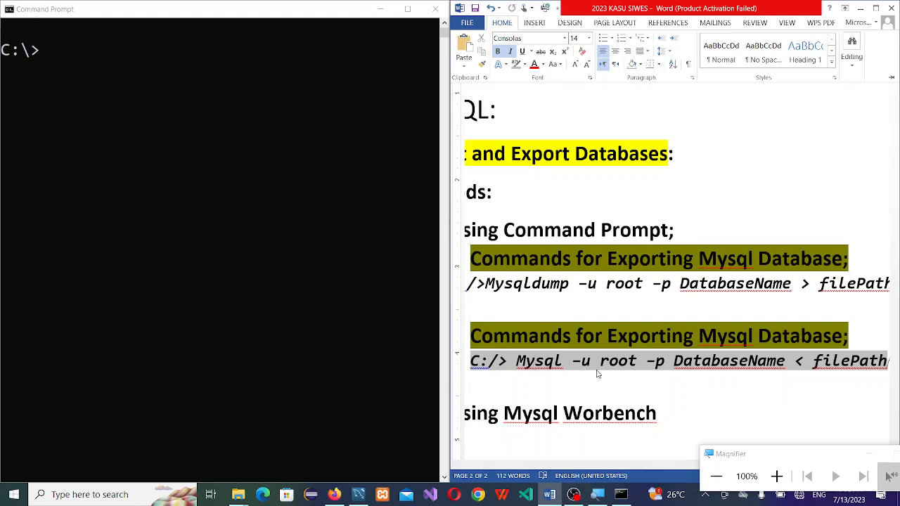
# Step: Replace "Exporting" with "Import" in the second "Commands for Exporting Mysql Database;" heading
pyautogui.click(648, 336)
pyautogui.doubleClick(648, 336)
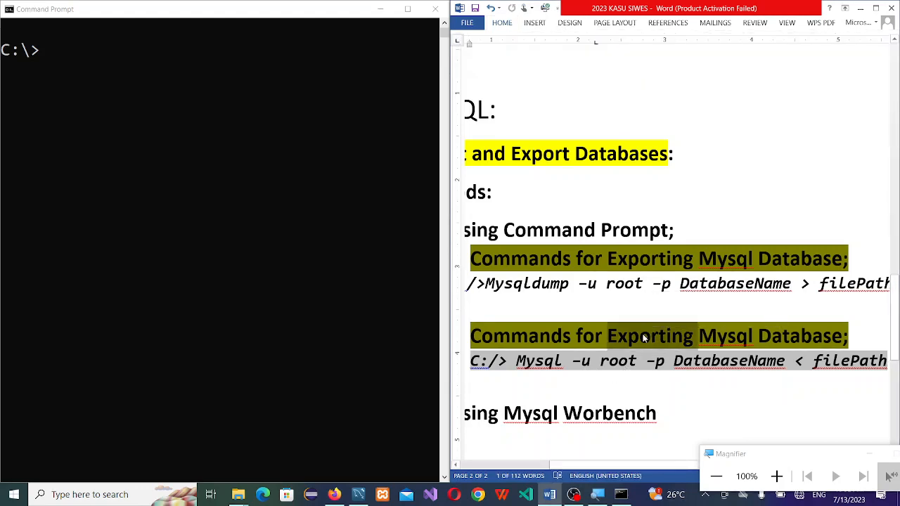
pyautogui.write('Import')
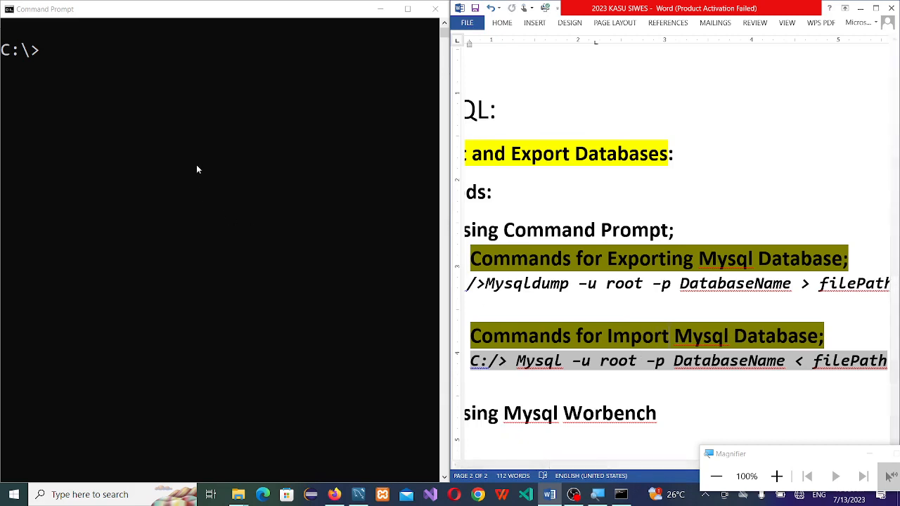
# Step: Switch to Command Prompt and enter the start of the import command, mysql -u root -p, without running it
pyautogui.click(161, 127)
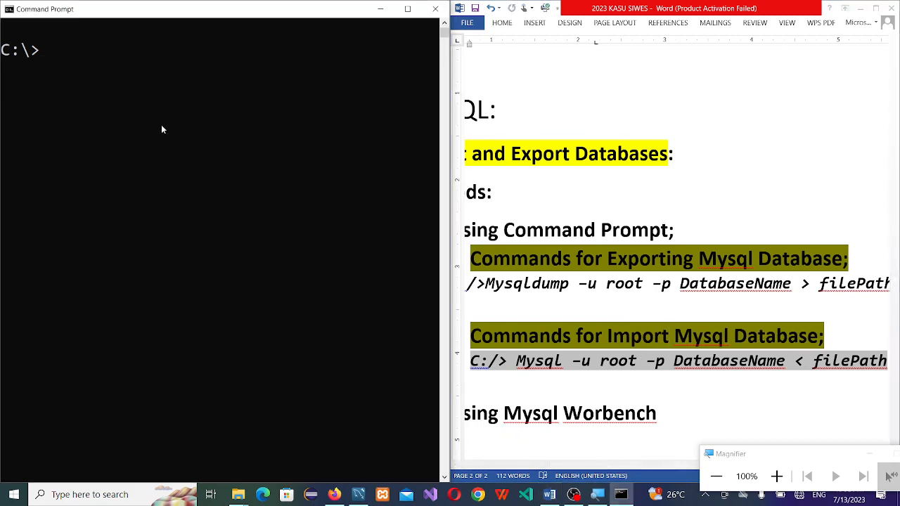
pyautogui.write('mysql -u r')
pyautogui.write('oot ')
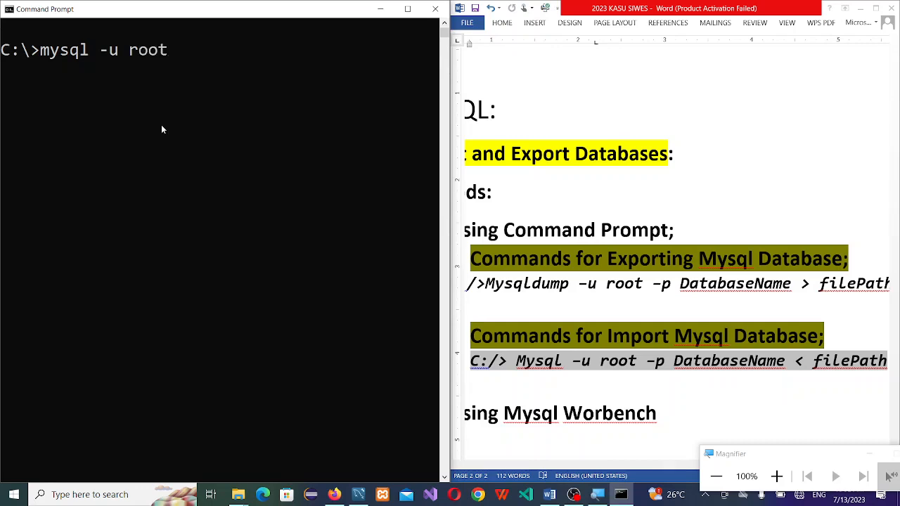
pyautogui.write('-p')
# Step: Copy the database name learningSQLDb from the use statement in MySQL Workbench and append it to the Command Prompt command
pyautogui.click(359, 494)
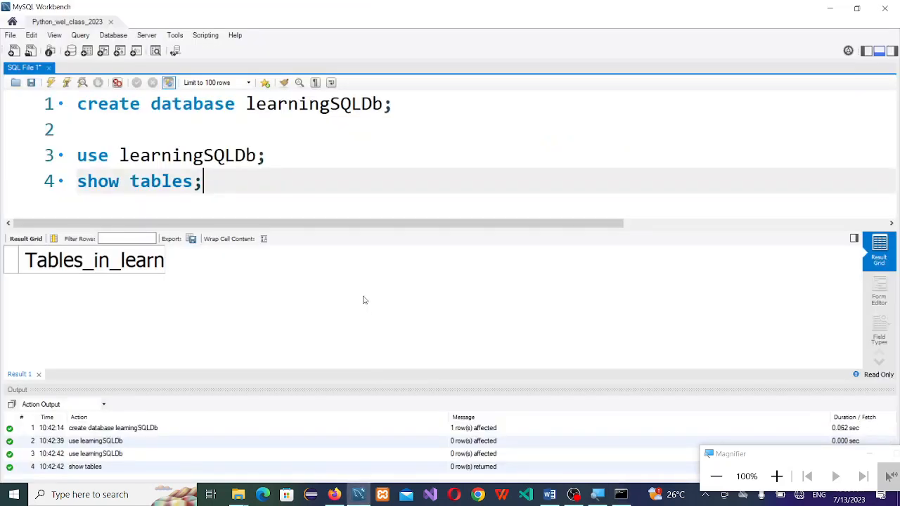
pyautogui.doubleClick(211, 156)
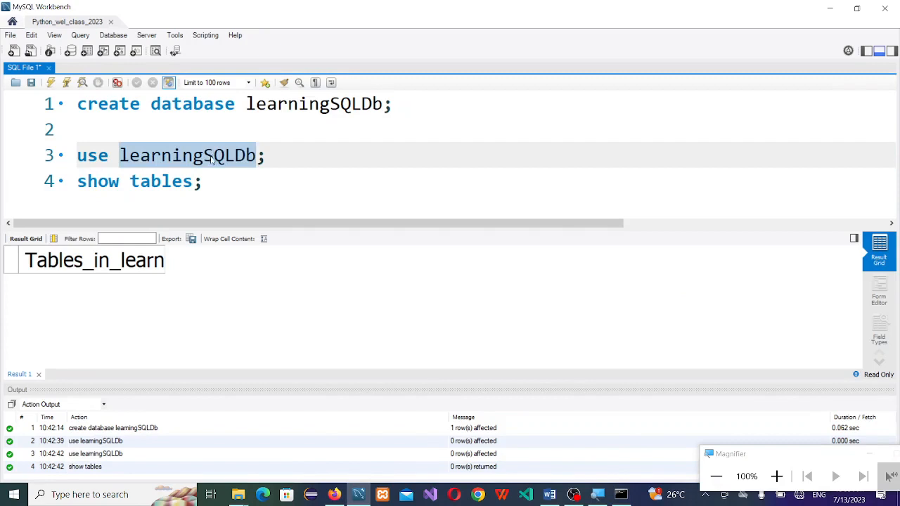
pyautogui.hotkey('ctrl', 'c')
pyautogui.hotkey('alt', 'Tab')
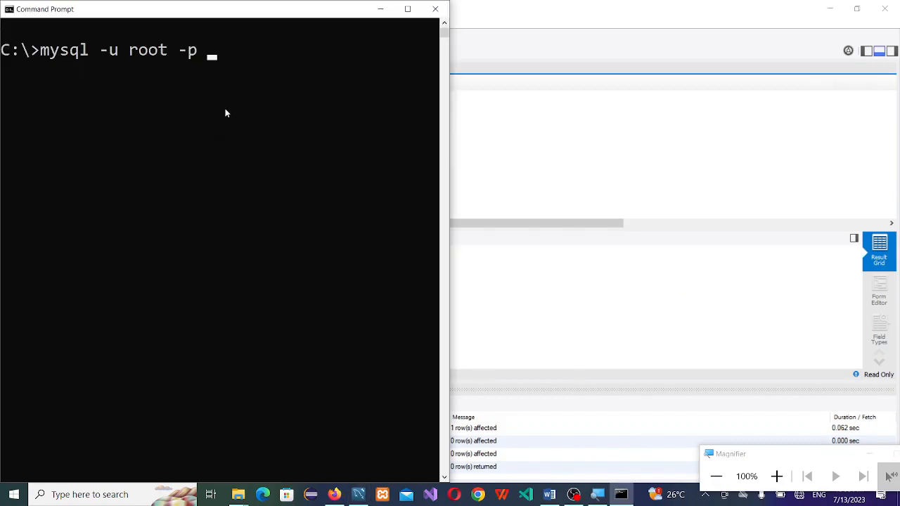
pyautogui.hotkey('ctrl', 'v')
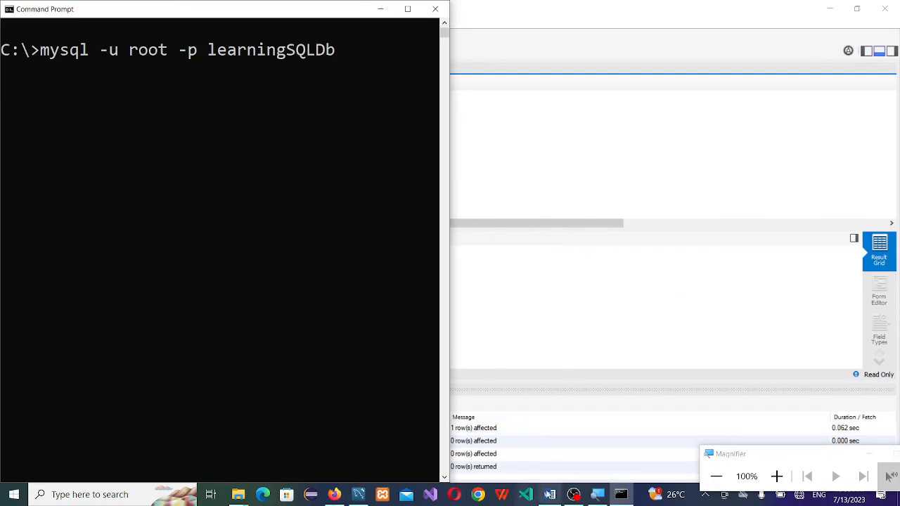
# Step: Bring the Word notes back beside Command Prompt and add the < redirection operator after the database name
pyautogui.click(549, 494)
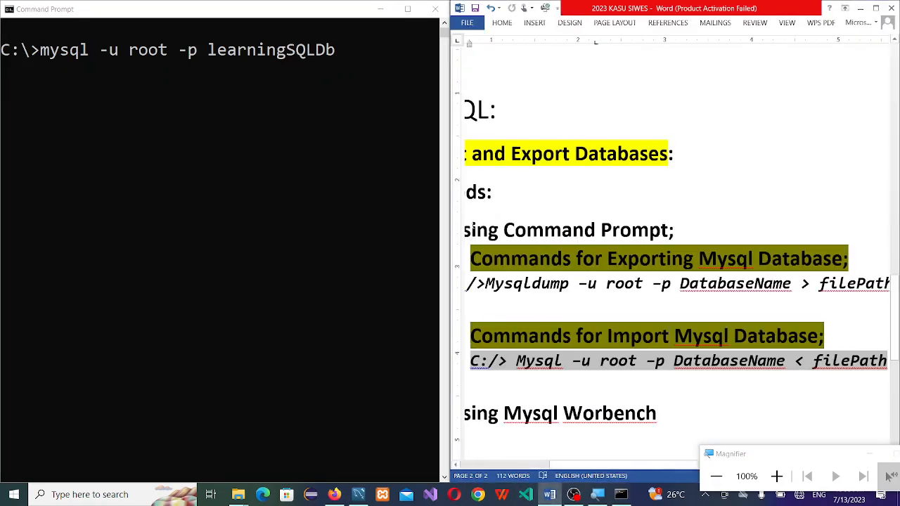
pyautogui.click(364, 66)
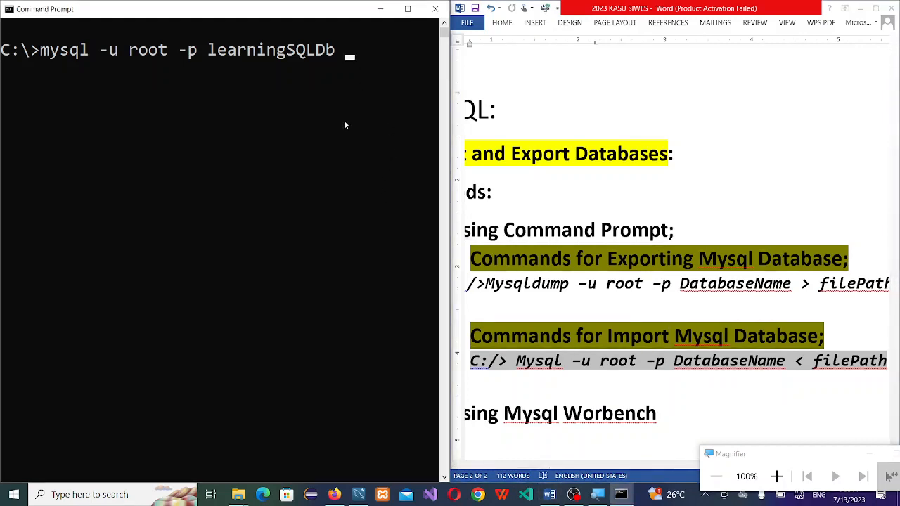
pyautogui.write('<')
# Step: Switch to the LEARNING_SQL folder in File Explorer and copy the LearningSQL-MySQL-Script file
pyautogui.moveTo(245, 496)
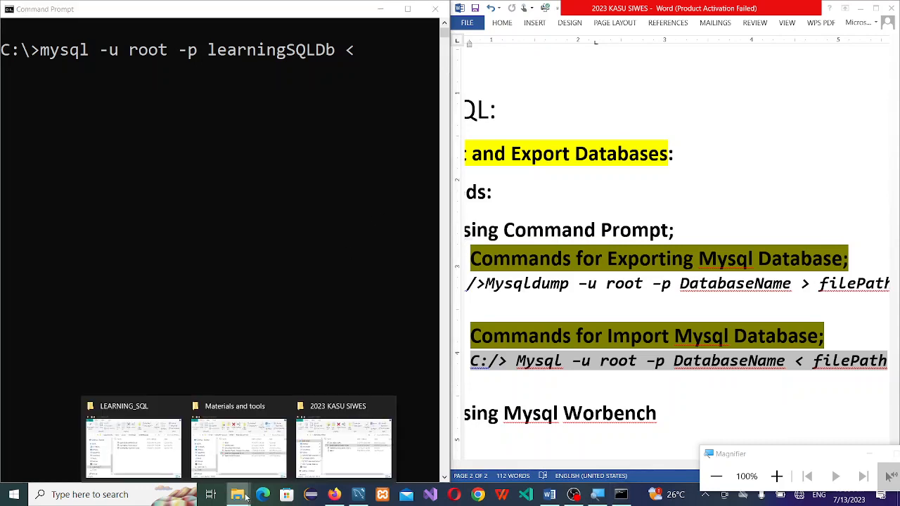
pyautogui.click(142, 444)
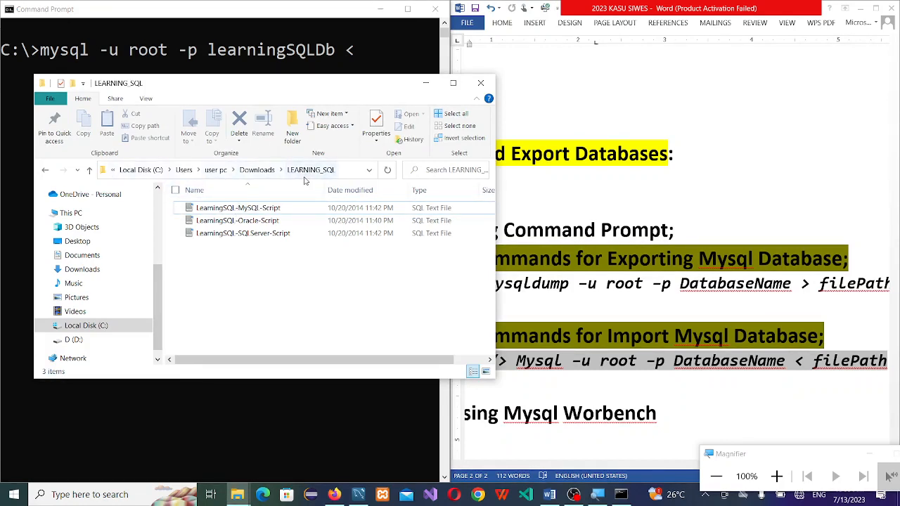
pyautogui.click(238, 208)
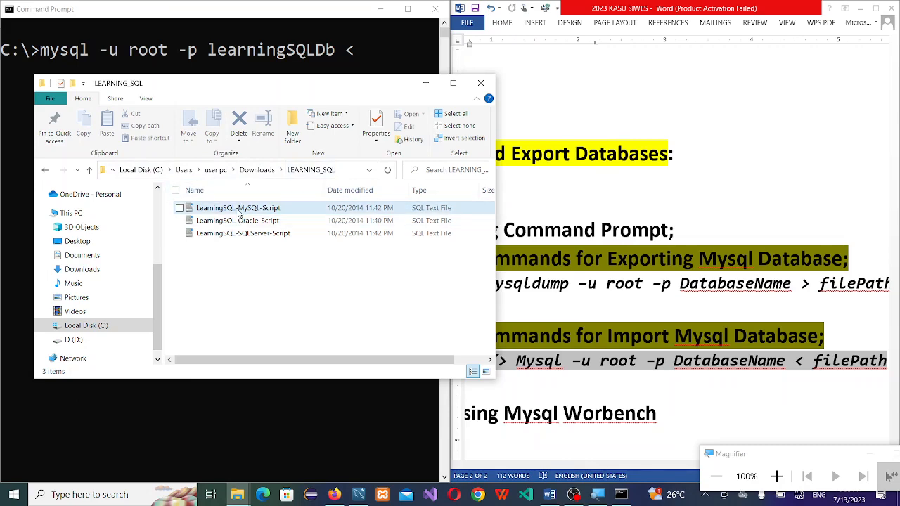
pyautogui.rightClick(240, 213)
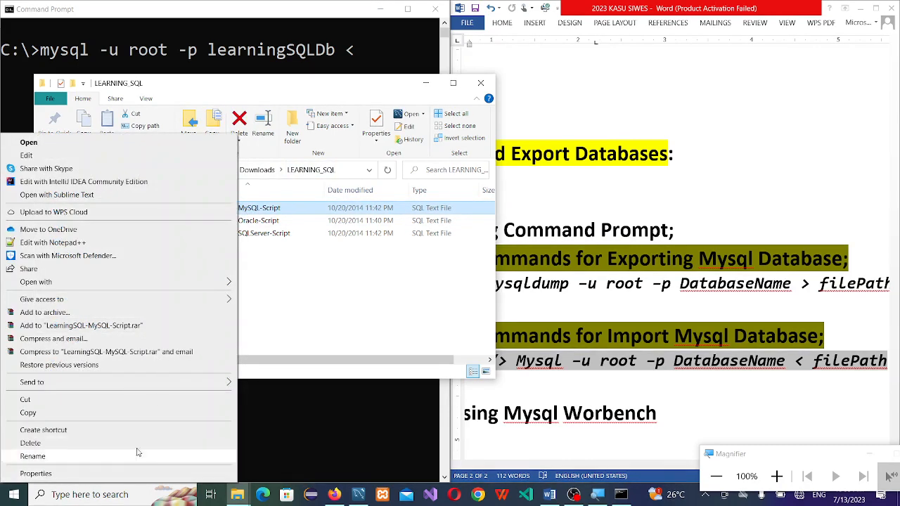
pyautogui.click(129, 413)
pyautogui.click(253, 284)
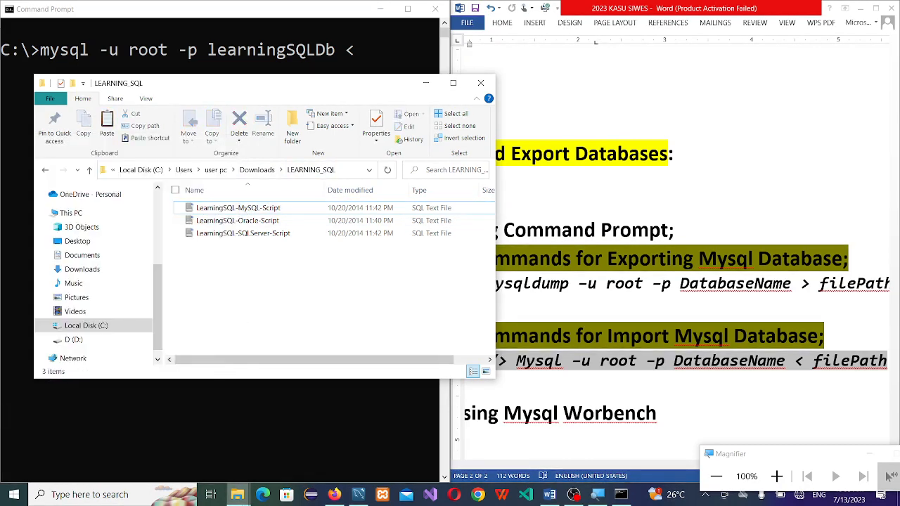
# Step: In the Materials and tools window, go to the Export folder on drive D and paste the copied script there
pyautogui.click(239, 494)
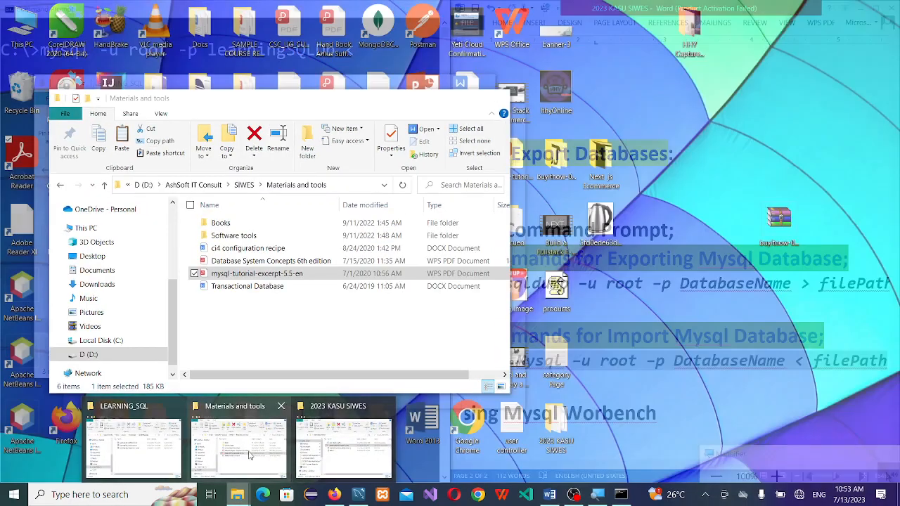
pyautogui.click(249, 456)
pyautogui.click(99, 356)
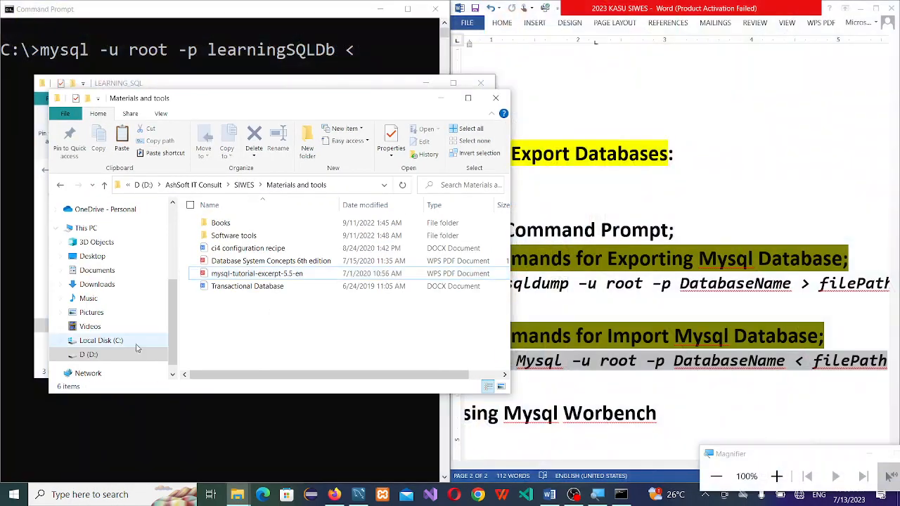
pyautogui.click(257, 238)
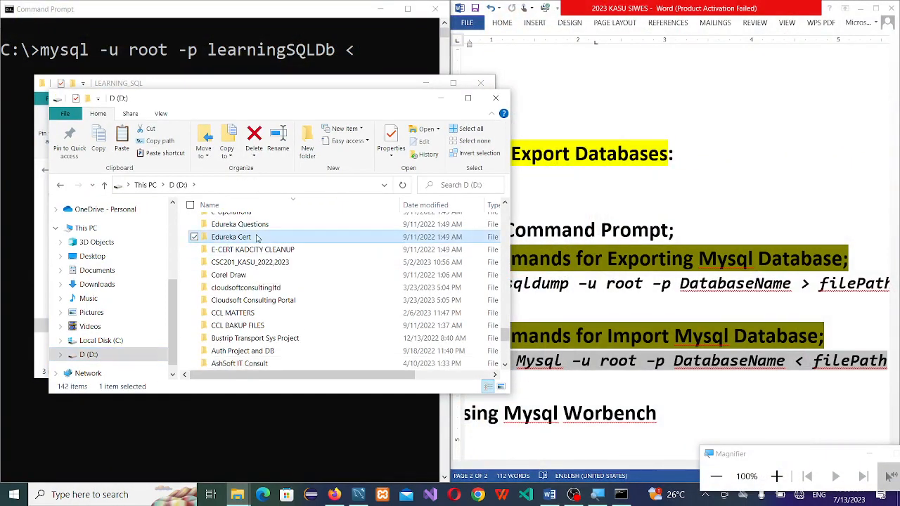
pyautogui.press('Down')
pyautogui.press('e')
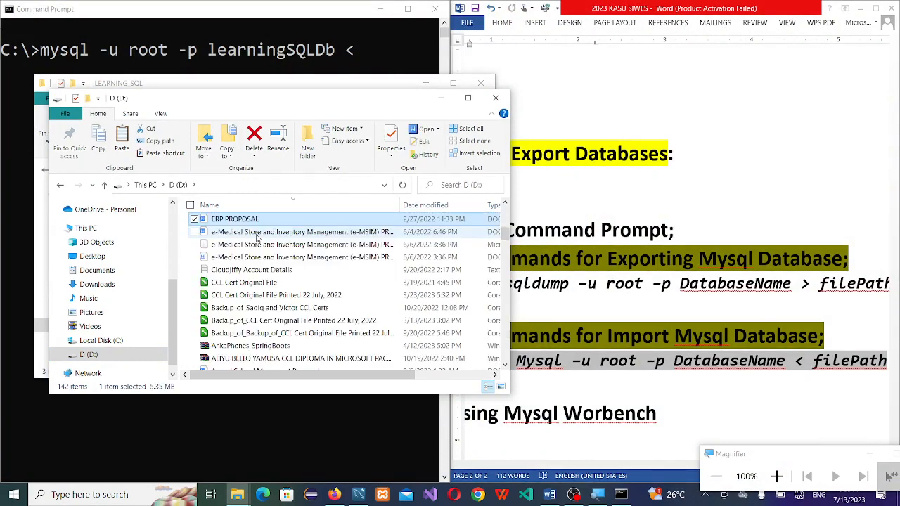
pyautogui.press('s')
pyautogui.press('e')
pyautogui.press('e')
pyautogui.press('e')
pyautogui.press('e')
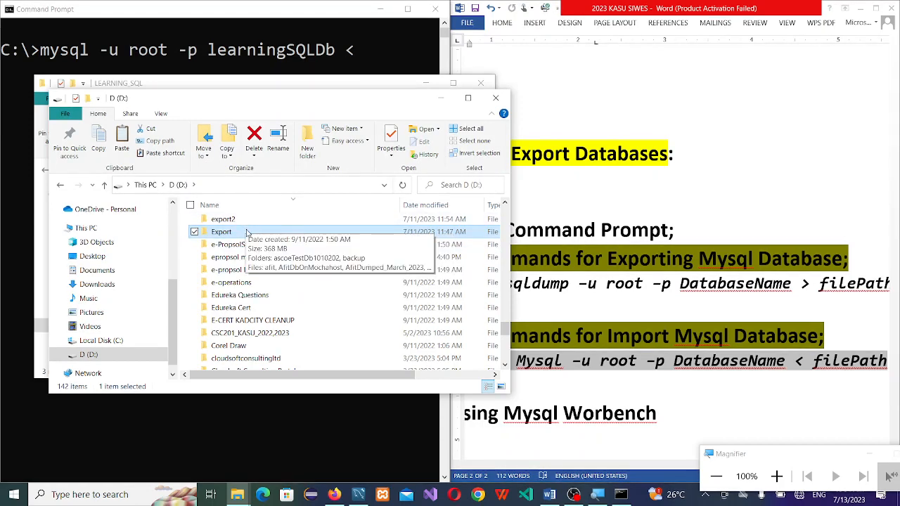
pyautogui.doubleClick(248, 233)
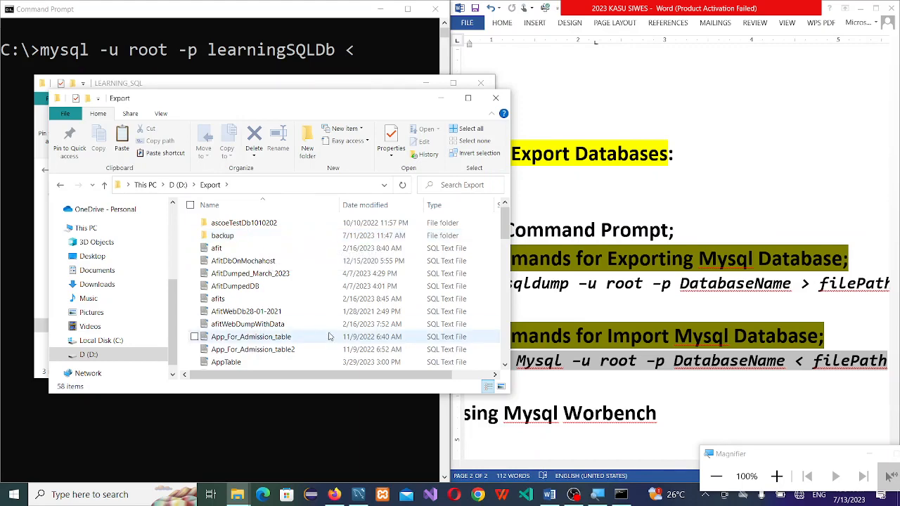
pyautogui.hotkey('ctrl', 'v')
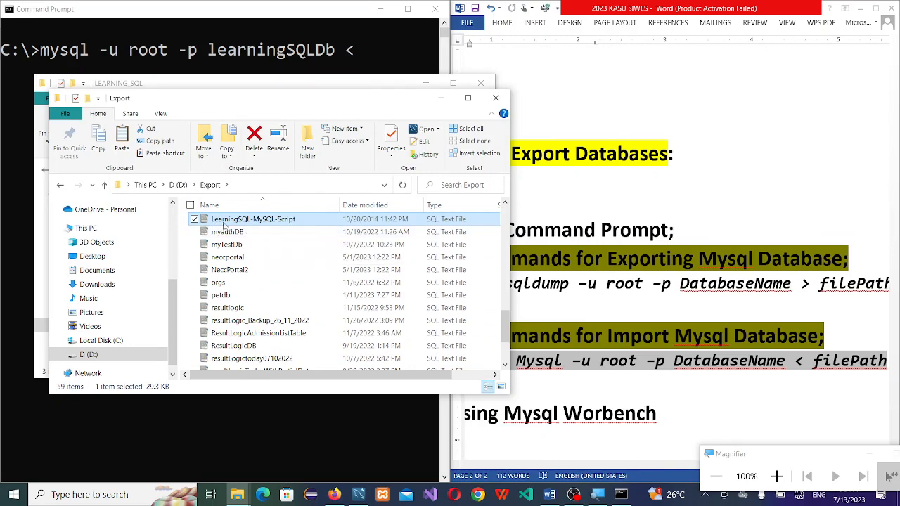
# Step: Rename the pasted script file in the Export folder as LearningSQL
pyautogui.rightClick(274, 224)
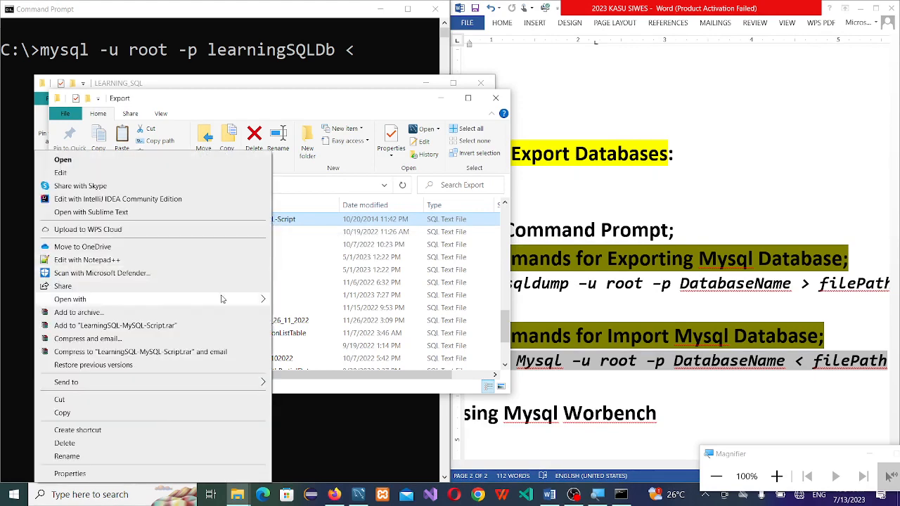
pyautogui.click(124, 456)
pyautogui.press('End')
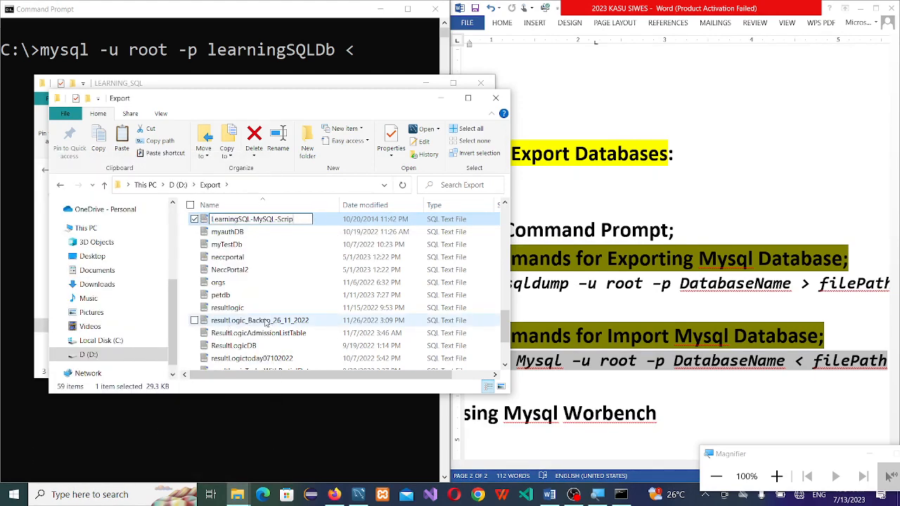
pyautogui.press('BackSpace')
pyautogui.press('BackSpace')
pyautogui.press('BackSpace')
pyautogui.press('BackSpace')
pyautogui.press('BackSpace')
pyautogui.press('BackSpace')
pyautogui.press('BackSpace')
pyautogui.press('BackSpace')
pyautogui.press('BackSpace')
pyautogui.press('BackSpace')
pyautogui.press('BackSpace')
pyautogui.press('BackSpace')
pyautogui.press('BackSpace')
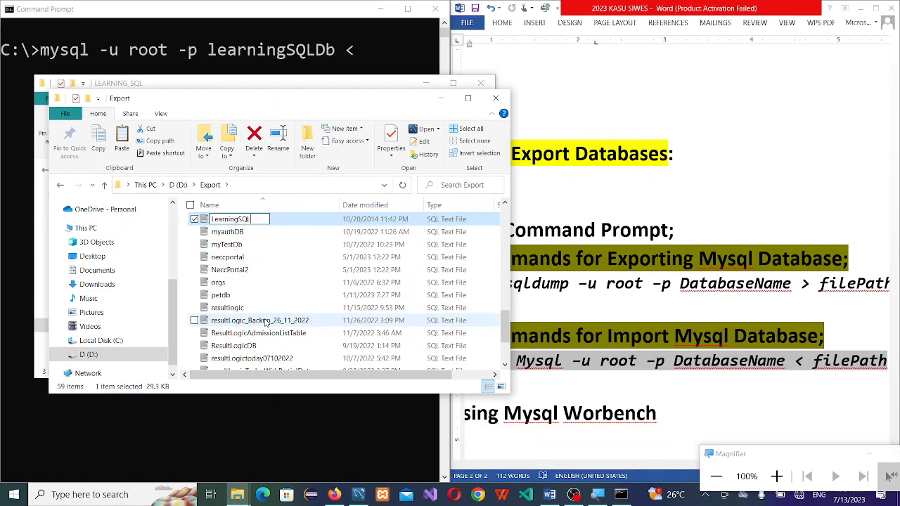
pyautogui.click(311, 282)
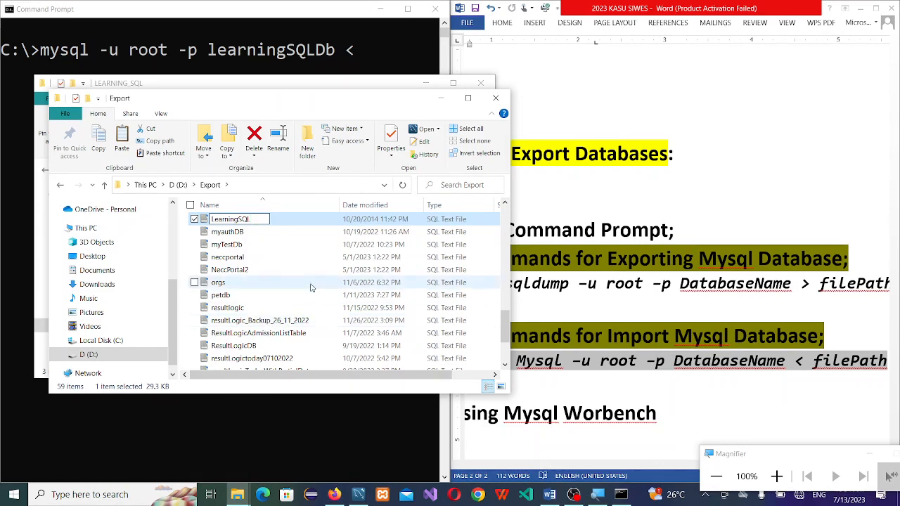
pyautogui.rightClick(236, 219)
pyautogui.click(106, 456)
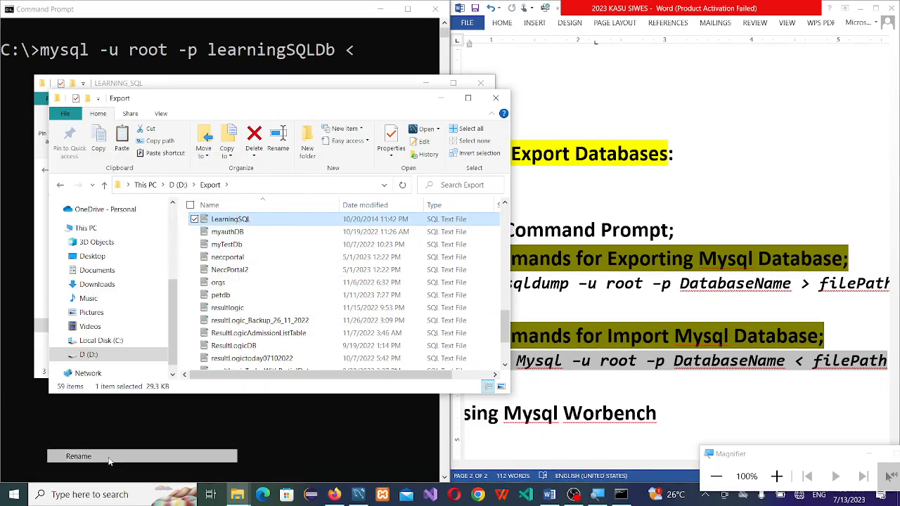
pyautogui.click(314, 187)
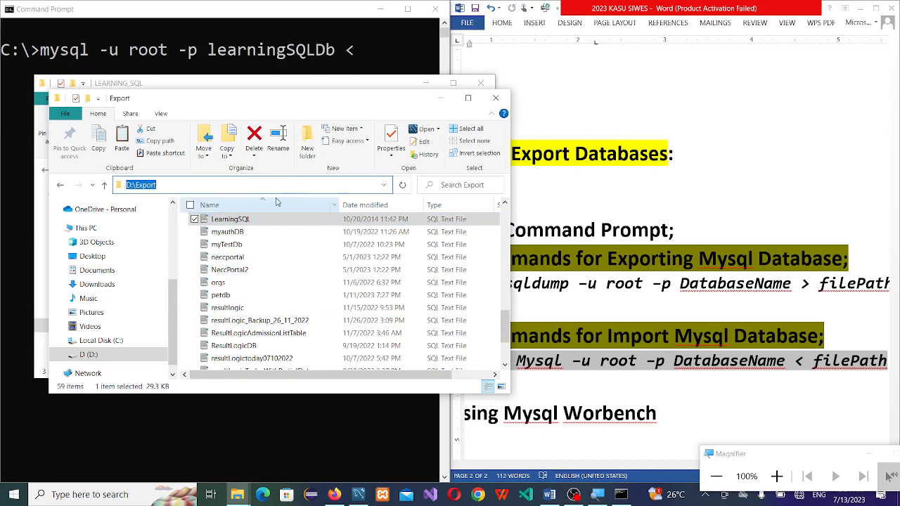
pyautogui.click(200, 184)
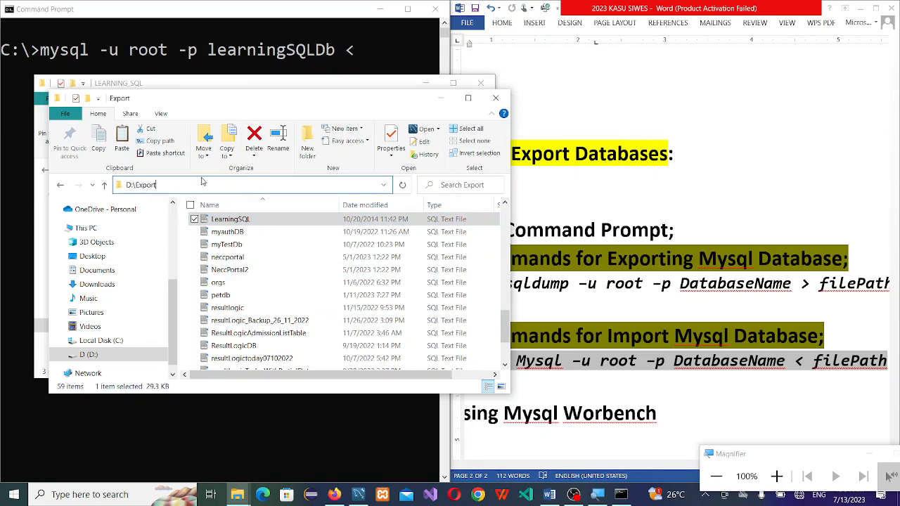
pyautogui.write('\\')
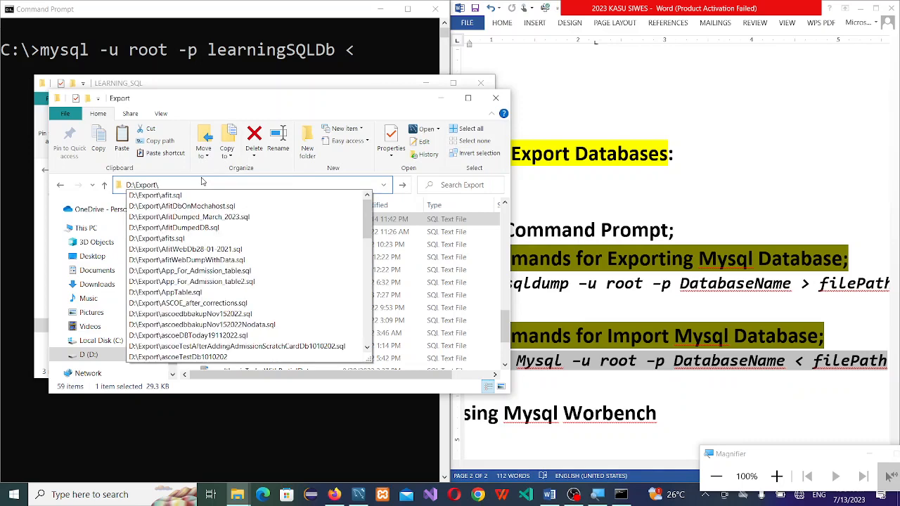
pyautogui.hotkey('ctrl', 'v')
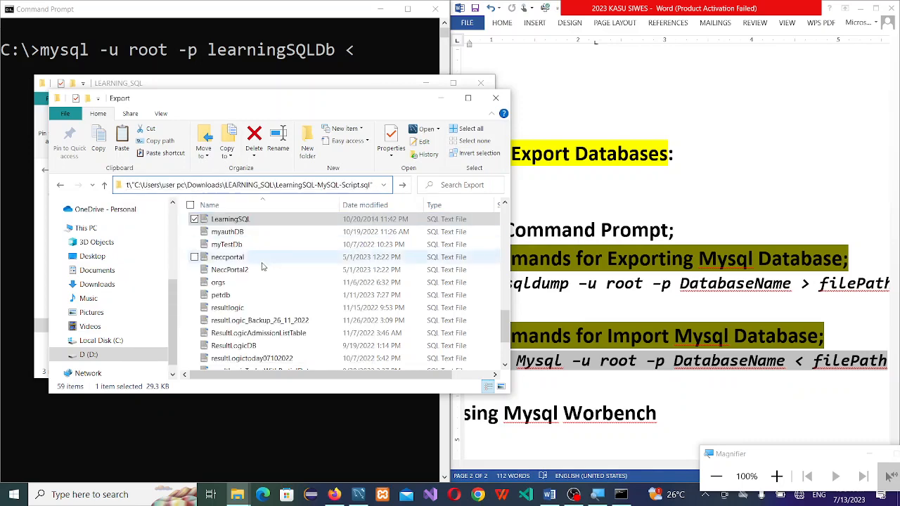
pyautogui.click(274, 296)
pyautogui.click(261, 223)
pyautogui.rightClick(260, 223)
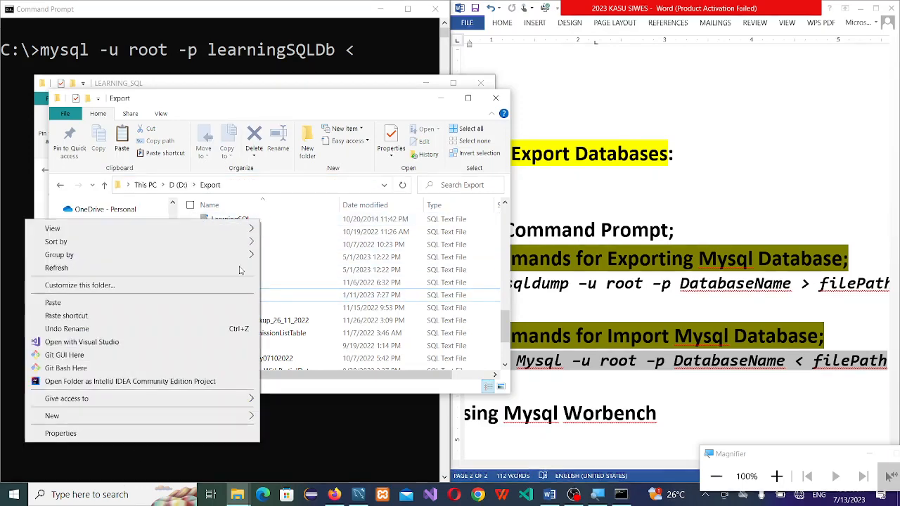
# Step: Copy the name text of the LearningSQL file in the Export folder without changing it
pyautogui.click(236, 220)
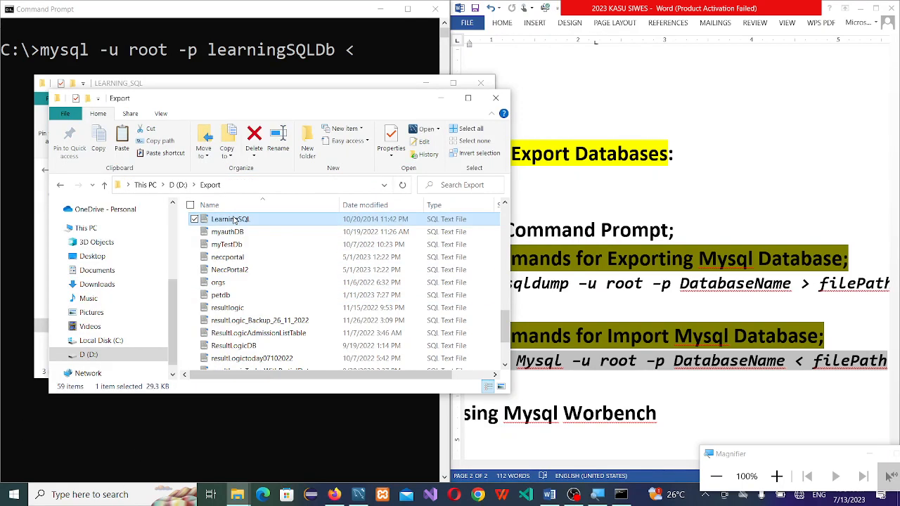
pyautogui.rightClick(235, 220)
pyautogui.click(73, 457)
pyautogui.hotkey('ctrl', 'c')
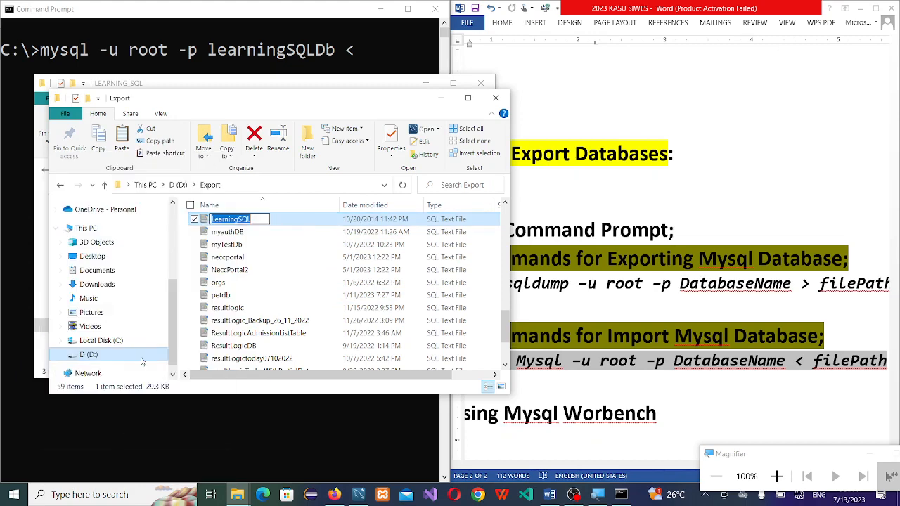
# Step: Extend the Export folder's address with the copied name to form D:\Export\LearningSQL and copy the full path
pyautogui.click(260, 182)
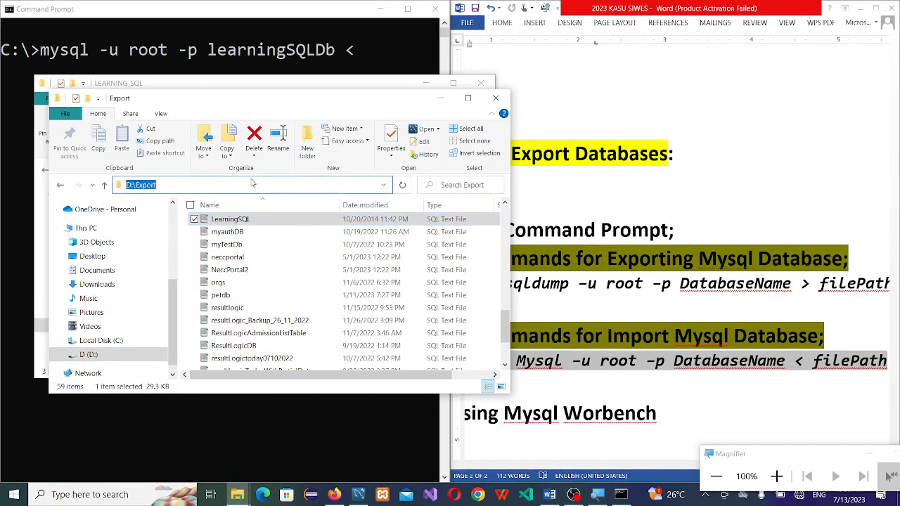
pyautogui.click(253, 185)
pyautogui.write('\\')
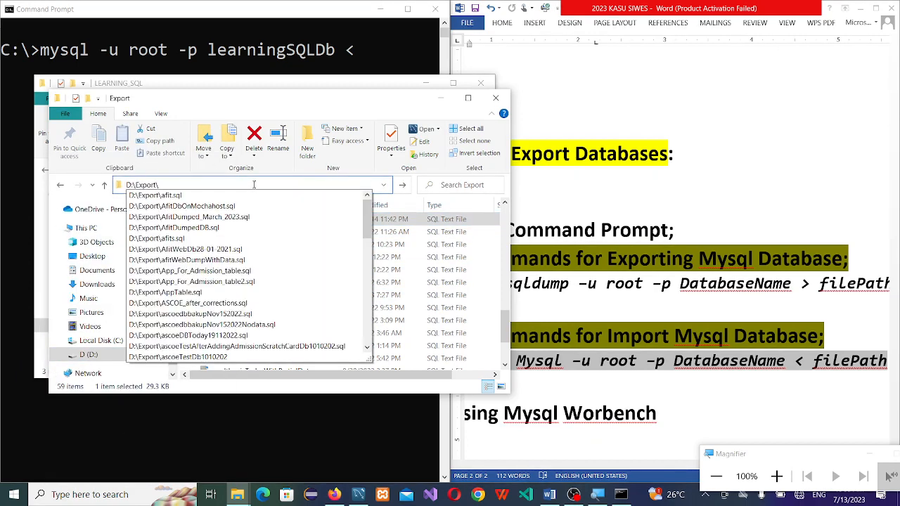
pyautogui.hotkey('ctrl', 'v')
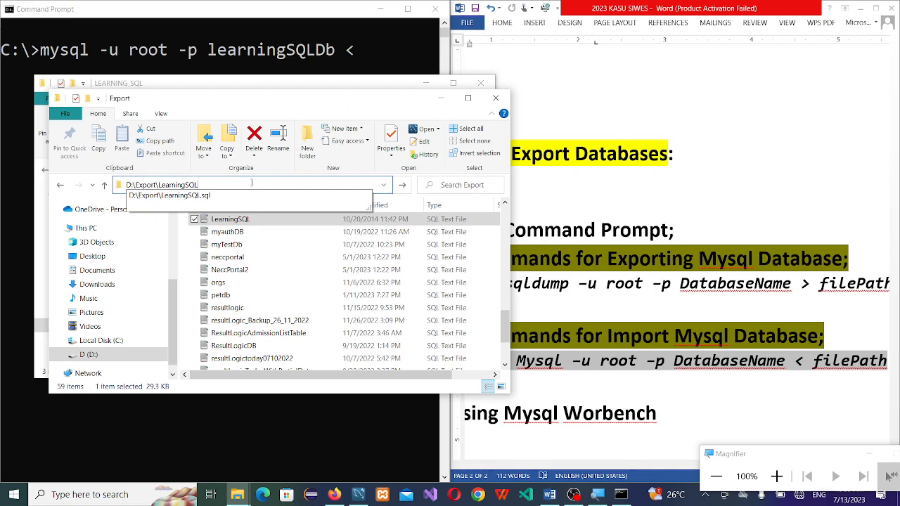
pyautogui.hotkey('ctrl', 'a')
pyautogui.hotkey('ctrl', 'c')
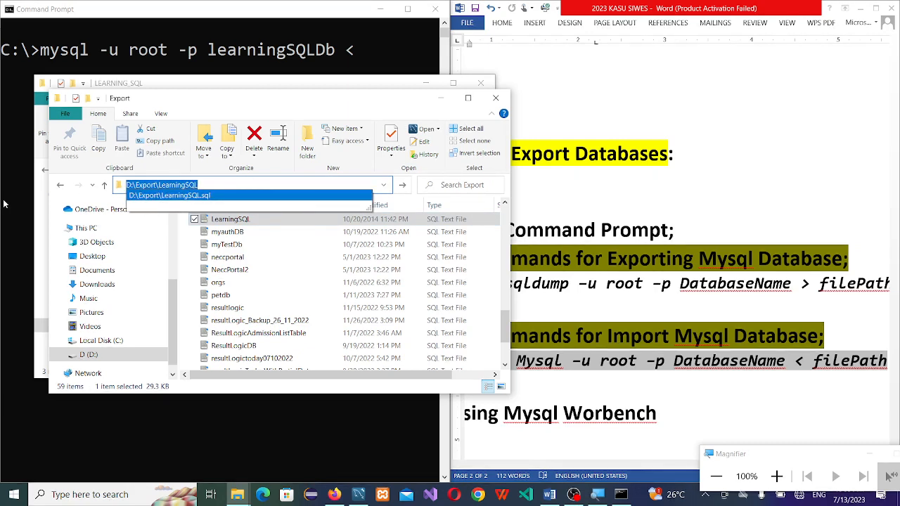
# Step: In Command Prompt, add the copied path D:\Export\LearningSQL after the < operator and try to run the import
pyautogui.click(168, 51)
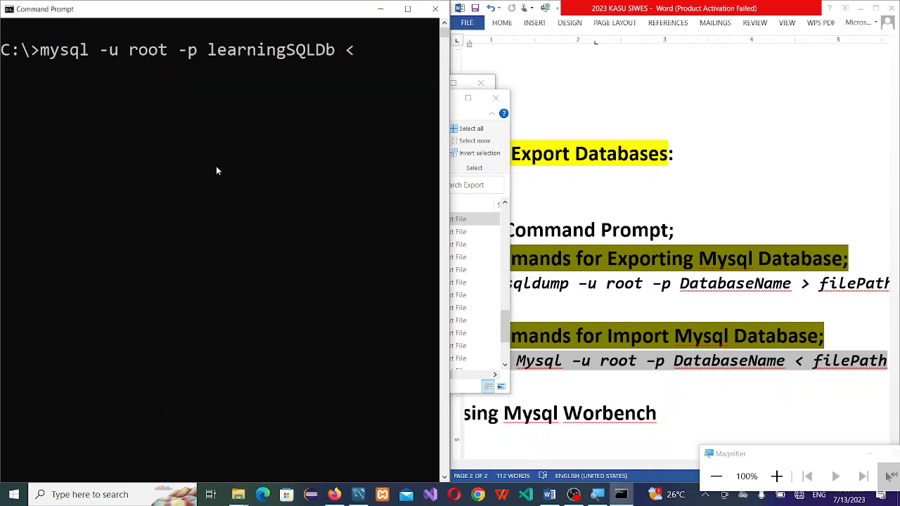
pyautogui.hotkey('ctrl', 'v')
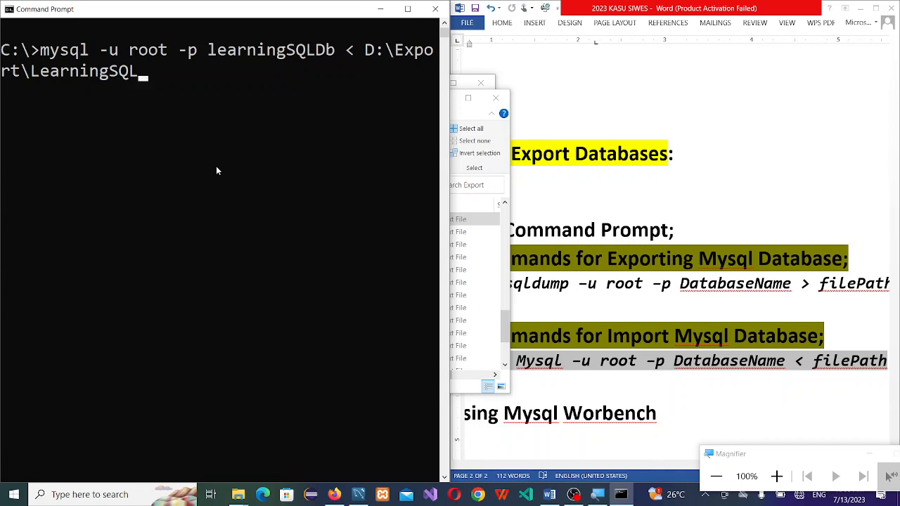
pyautogui.press('Return')
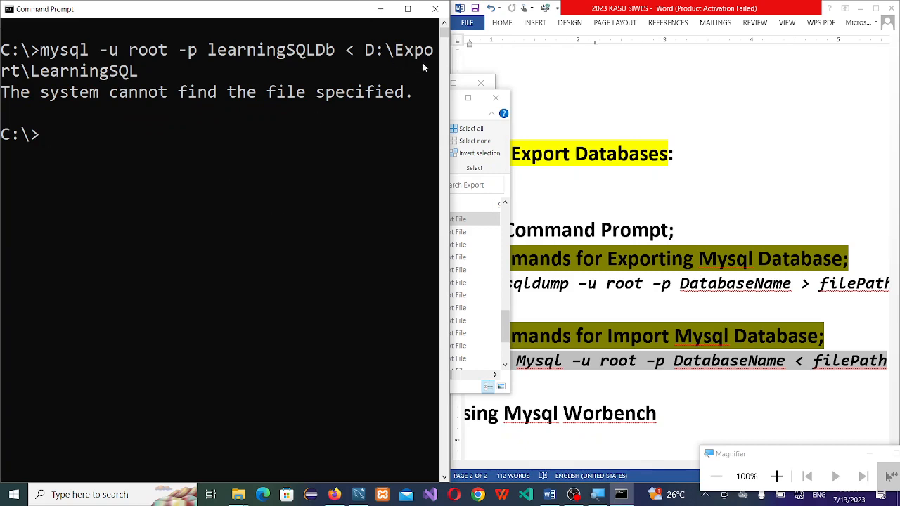
# Step: Recall the import command, add the .sql extension to the file path, run it and enter the MySQL root password
pyautogui.press('Up')
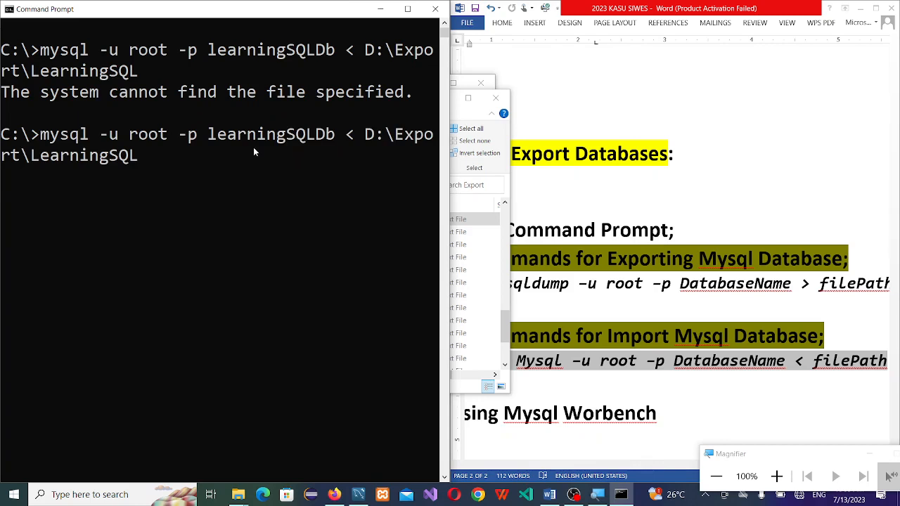
pyautogui.write('.psq')
pyautogui.press('BackSpace')
pyautogui.press('BackSpace')
pyautogui.press('BackSpace')
pyautogui.write('sql')
pyautogui.press('Return')
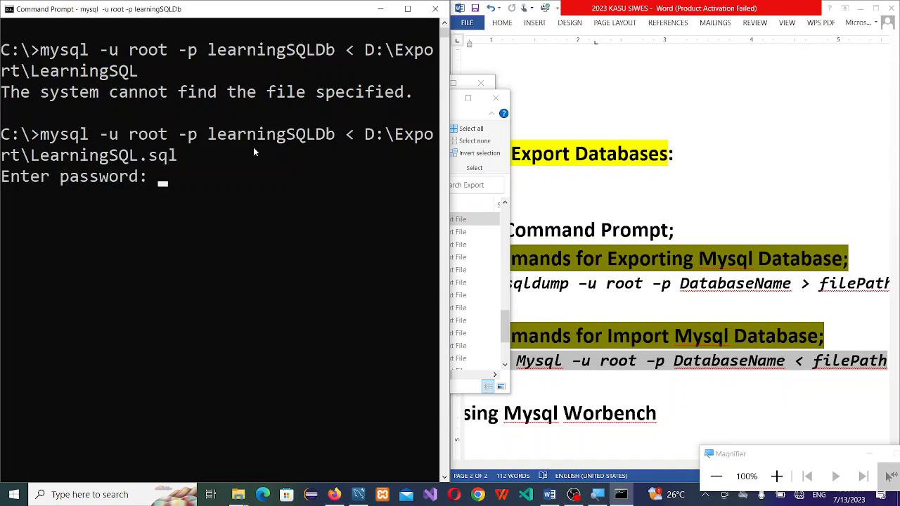
pyautogui.write('******')
pyautogui.press('Return')
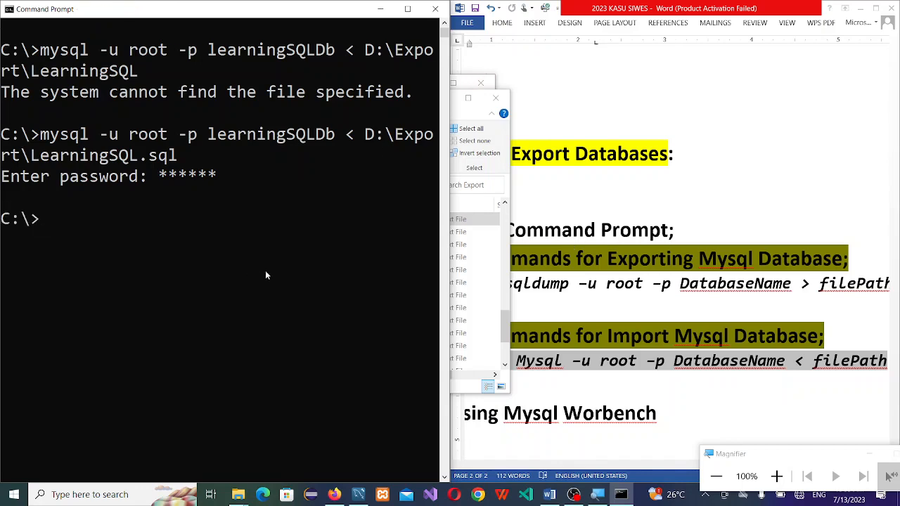
# Step: Switch to MySQL Workbench and run the show tables statement for learningSQLDb
pyautogui.click(358, 494)
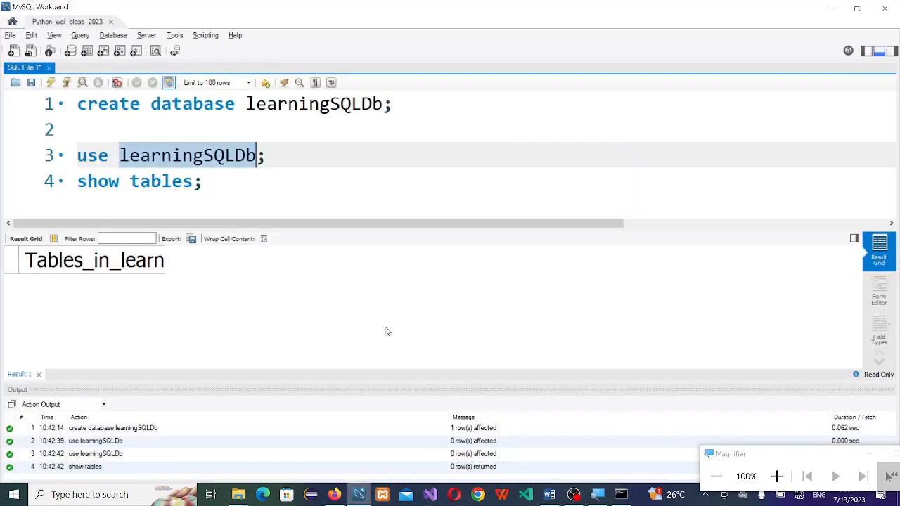
pyautogui.click(365, 172)
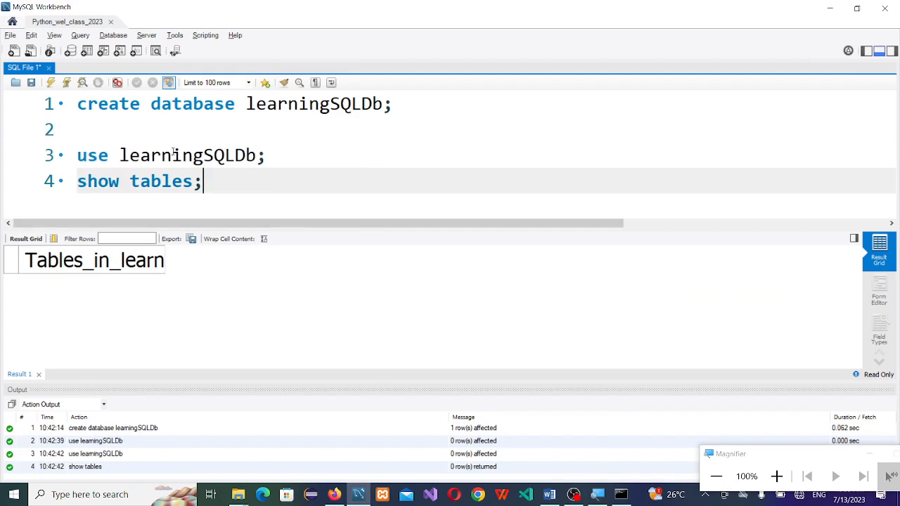
pyautogui.click(171, 180)
pyautogui.click(67, 82)
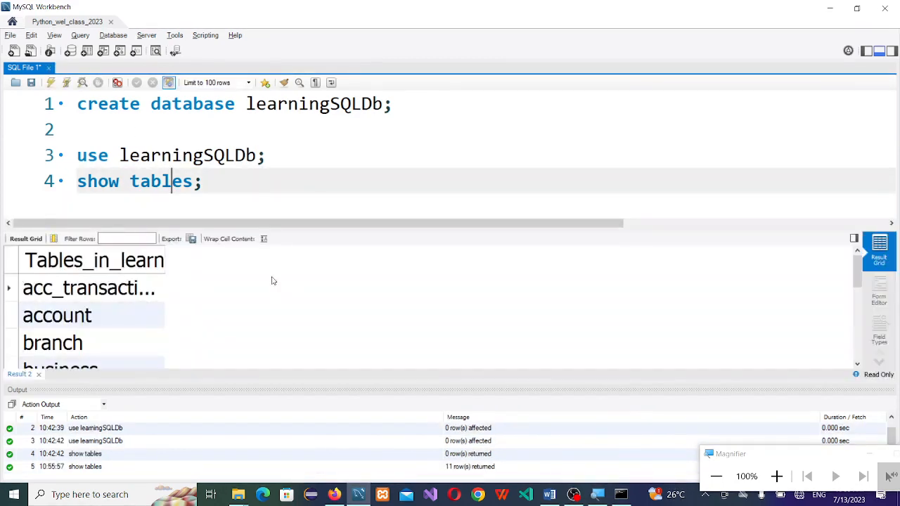
# Step: Widen the table name column, enlarge the result grid and look through the full list of imported tables
pyautogui.moveTo(166, 262); pyautogui.dragTo(359, 280)
pyautogui.moveTo(377, 227); pyautogui.dragTo(378, 163)
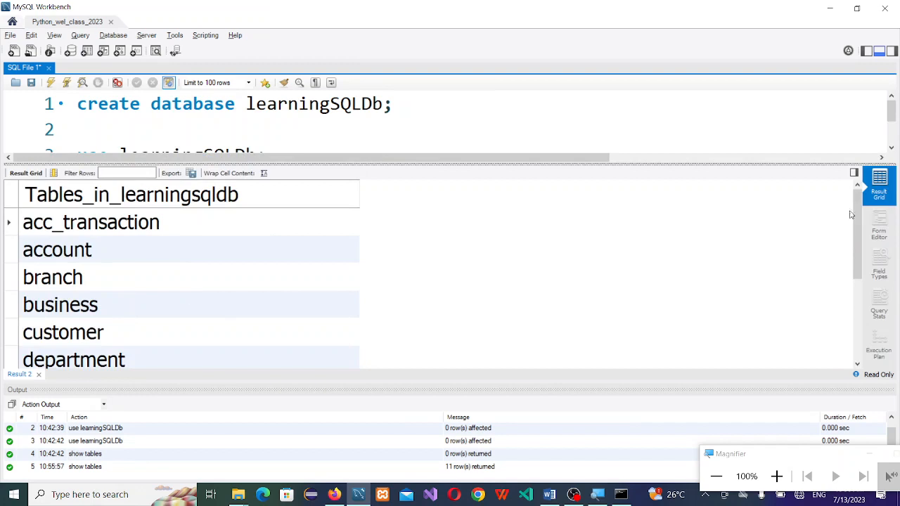
pyautogui.moveTo(858, 225)
pyautogui.mouseDown()
pyautogui.moveTo(857, 315)
pyautogui.moveTo(863, 223)
pyautogui.mouseUp()
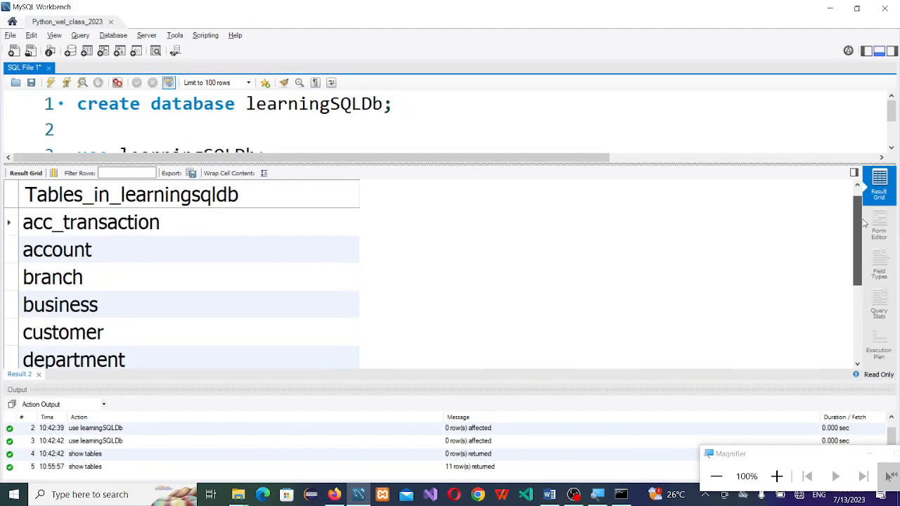
pyautogui.moveTo(864, 224); pyautogui.dragTo(863, 325)
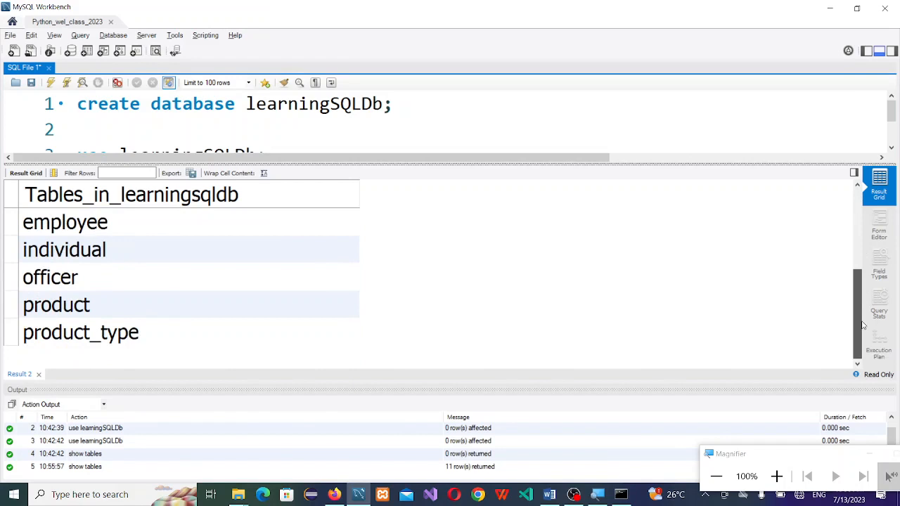
pyautogui.moveTo(863, 325); pyautogui.dragTo(858, 182)
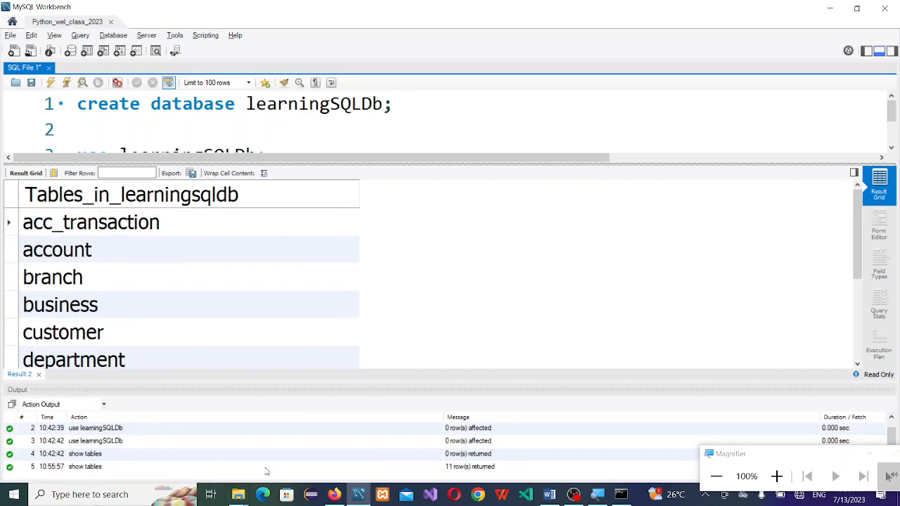
# Step: Switch to the sample MySQL database page in Firefox and close the Magnifier window
pyautogui.click(343, 487)
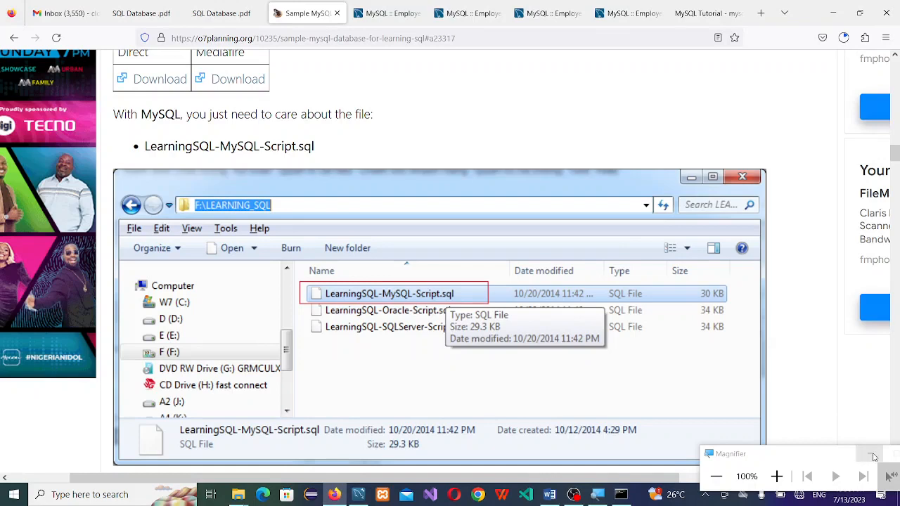
pyautogui.moveTo(833, 454); pyautogui.dragTo(664, 423)
pyautogui.click(762, 425)
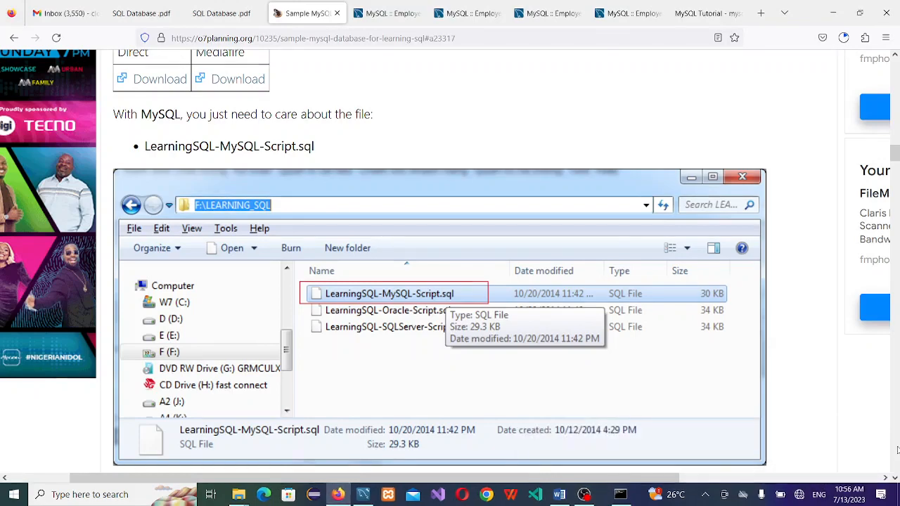
# Step: Read the Run Script section on creating the learningsql schema and executing the script in MySQL Workbench
pyautogui.scroll(-5, 895, 478)
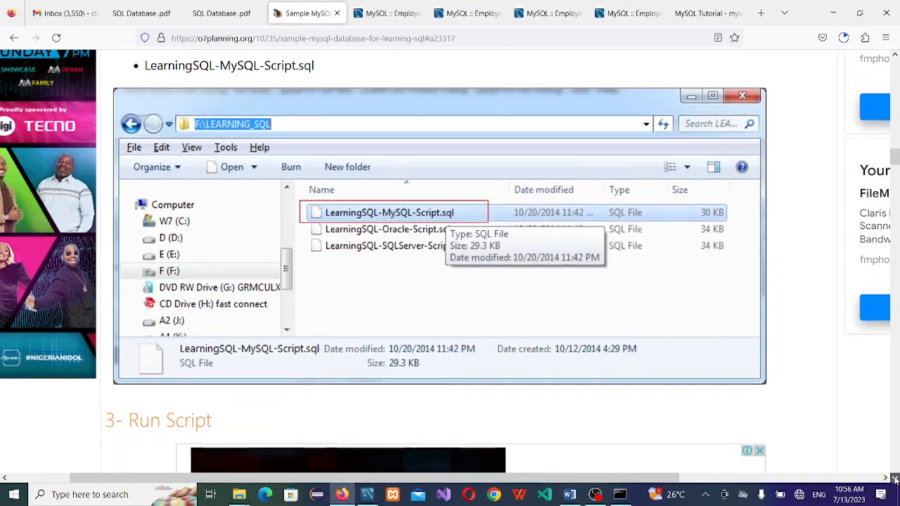
pyautogui.scroll(-6, 894, 479)
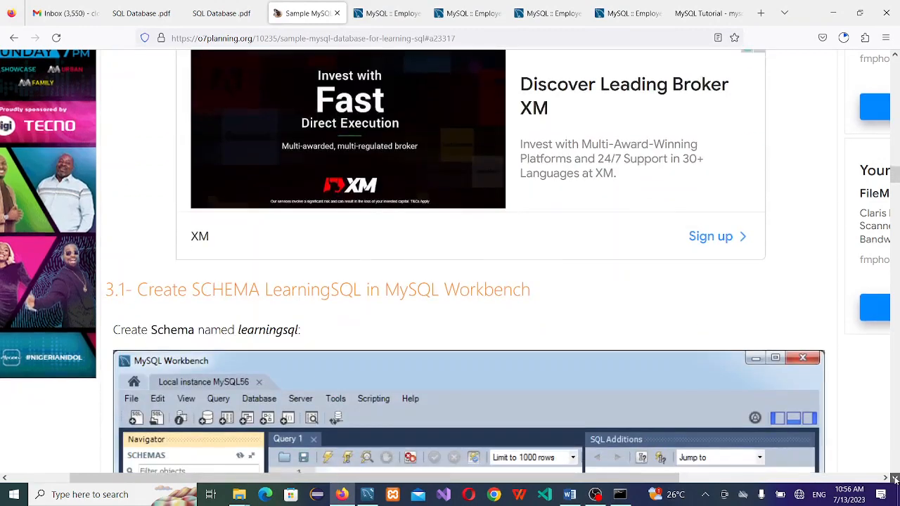
pyautogui.scroll(-3, 895, 479)
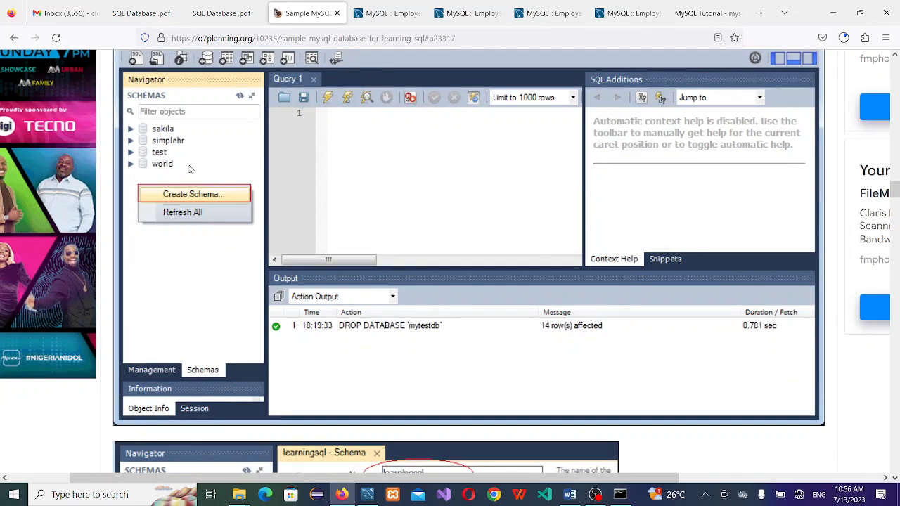
pyautogui.click(895, 478)
pyautogui.scroll(-8, 895, 478)
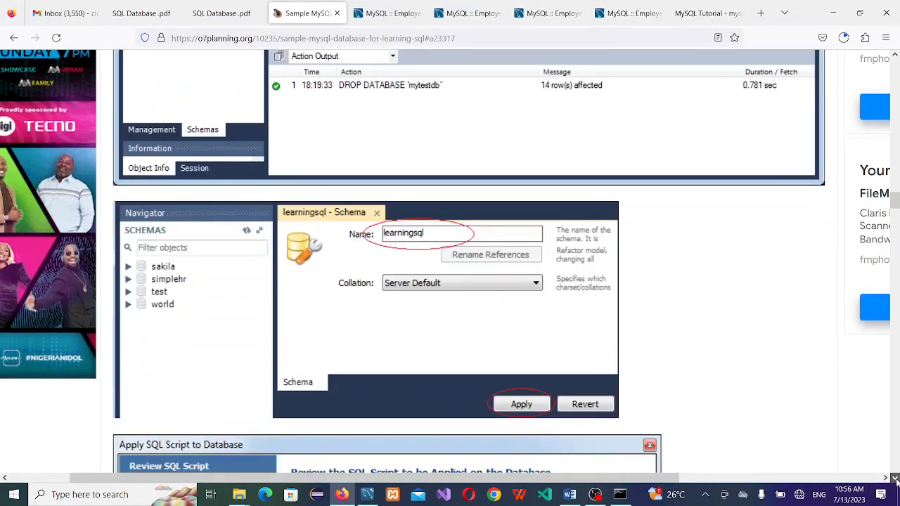
pyautogui.scroll(-10, 895, 478)
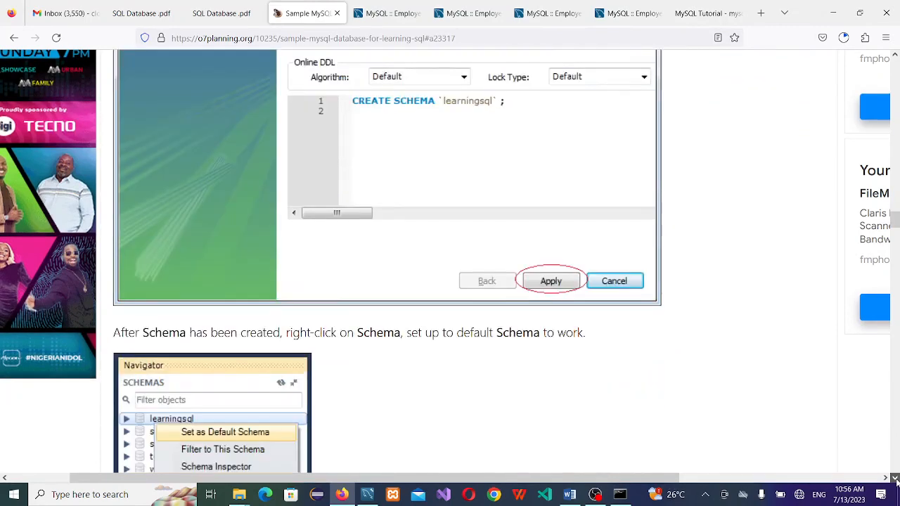
pyautogui.scroll(-5, 895, 478)
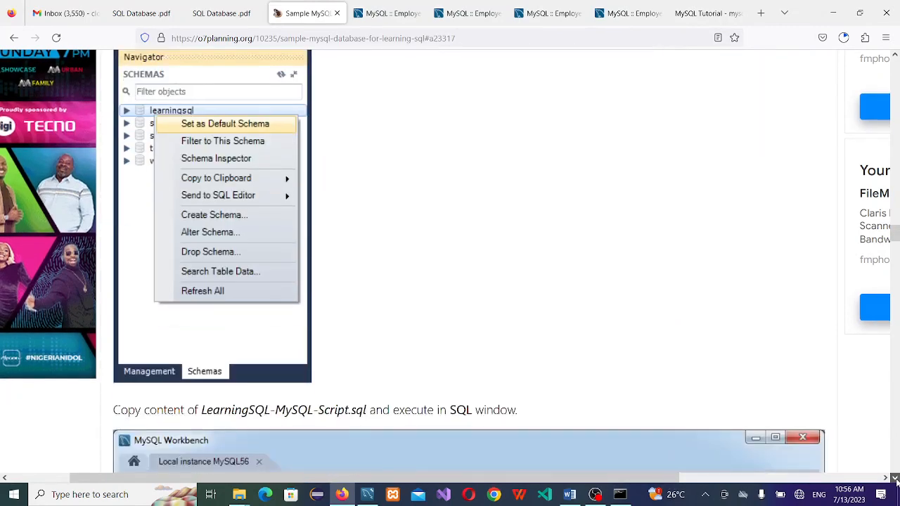
pyautogui.scroll(-3, 895, 478)
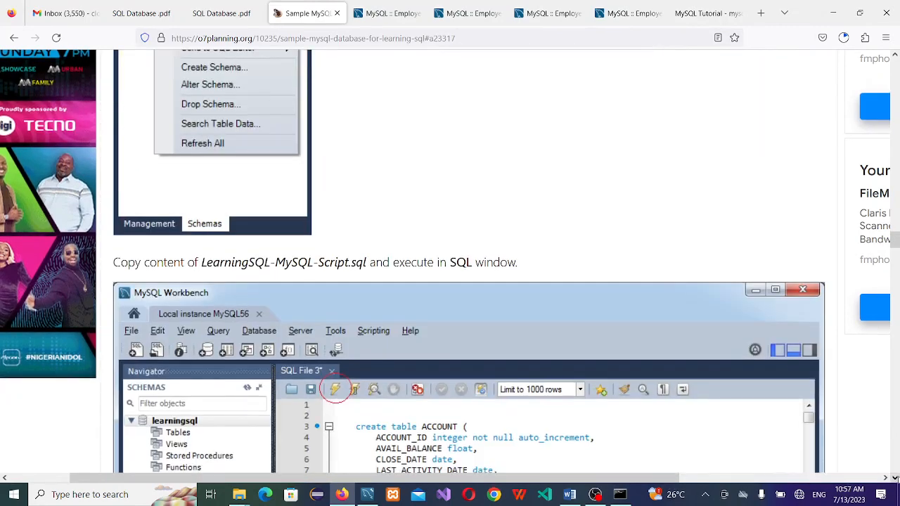
pyautogui.scroll(-6, 894, 478)
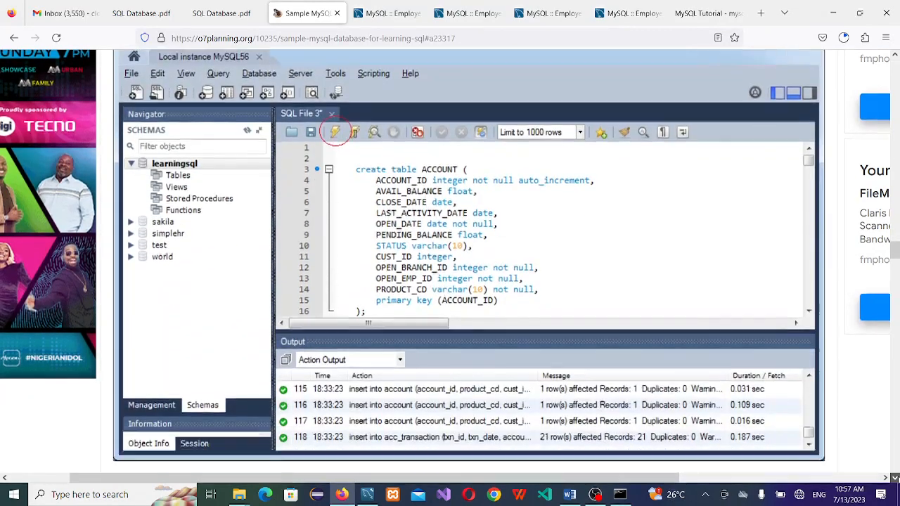
# Step: Read the rest of the Run Script section and the table descriptions in the Overview LearningSQL Database section
pyautogui.scroll(-2, 895, 478)
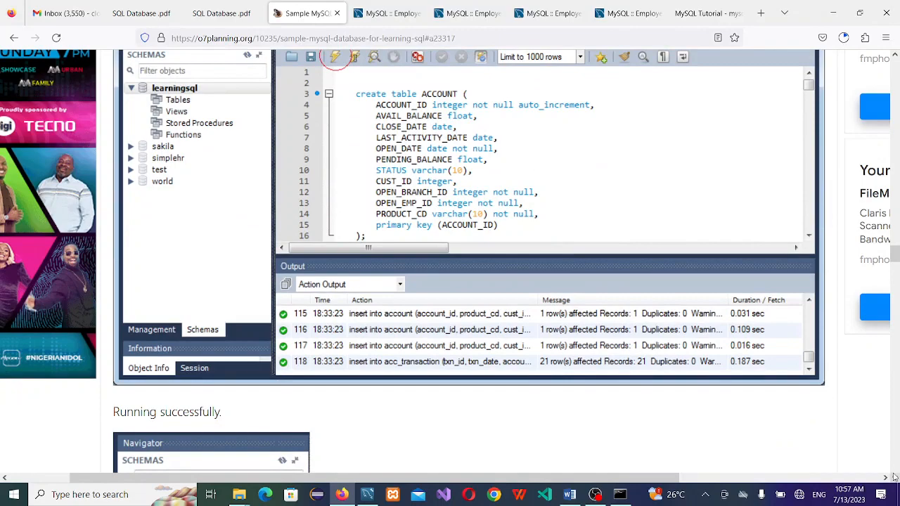
pyautogui.scroll(-3, 895, 478)
pyautogui.scroll(-10, 895, 479)
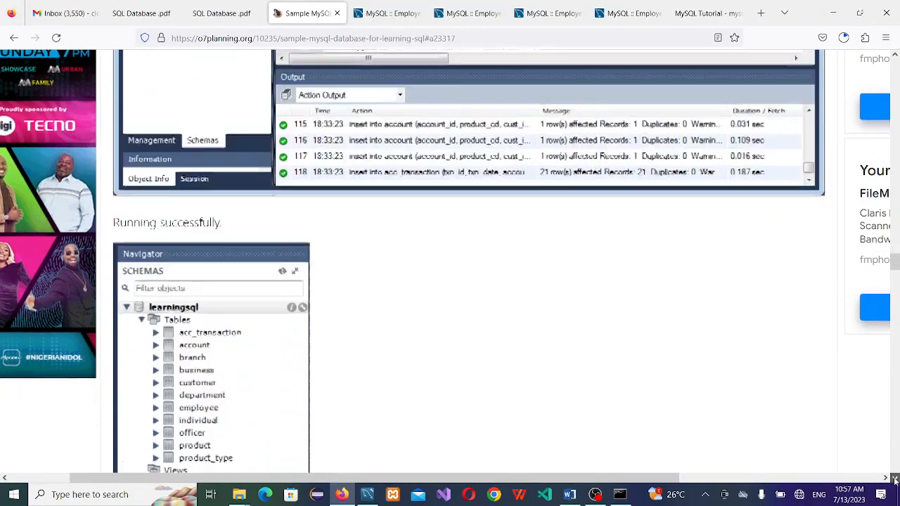
pyautogui.scroll(-9, 895, 479)
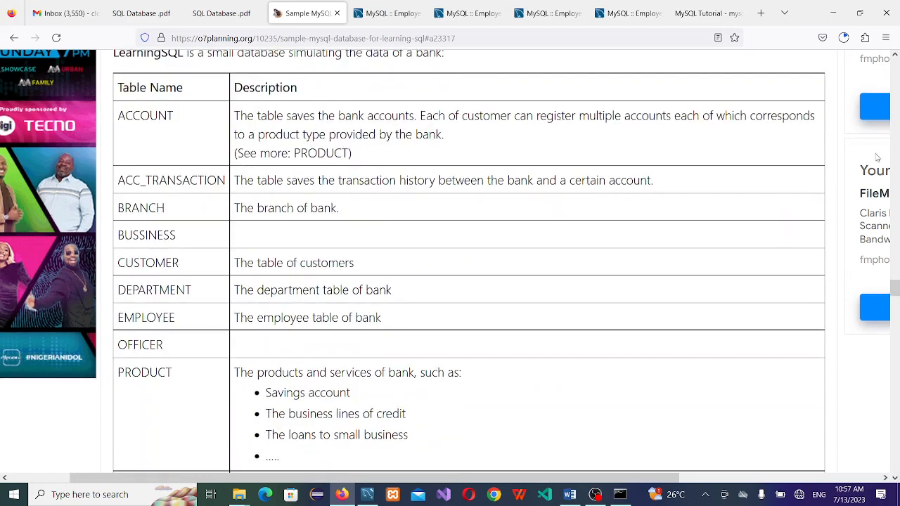
pyautogui.scroll(2, 895, 57)
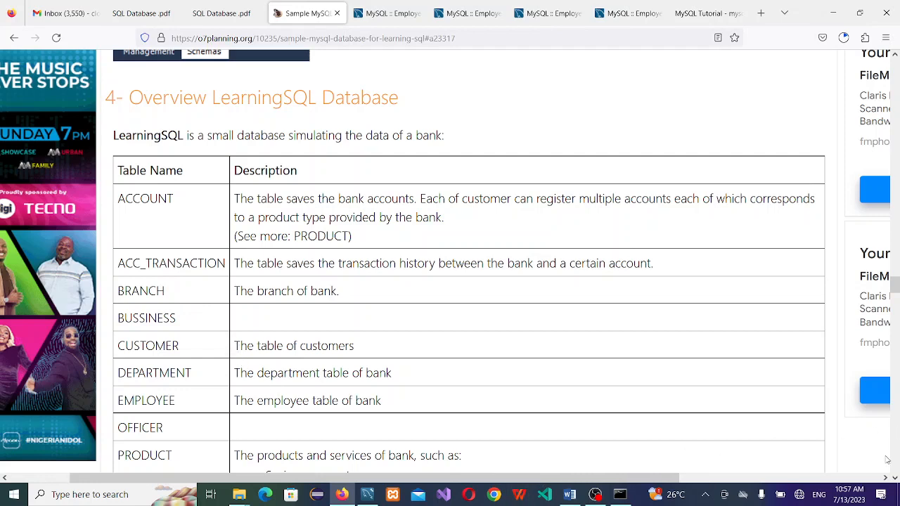
pyautogui.click(895, 478)
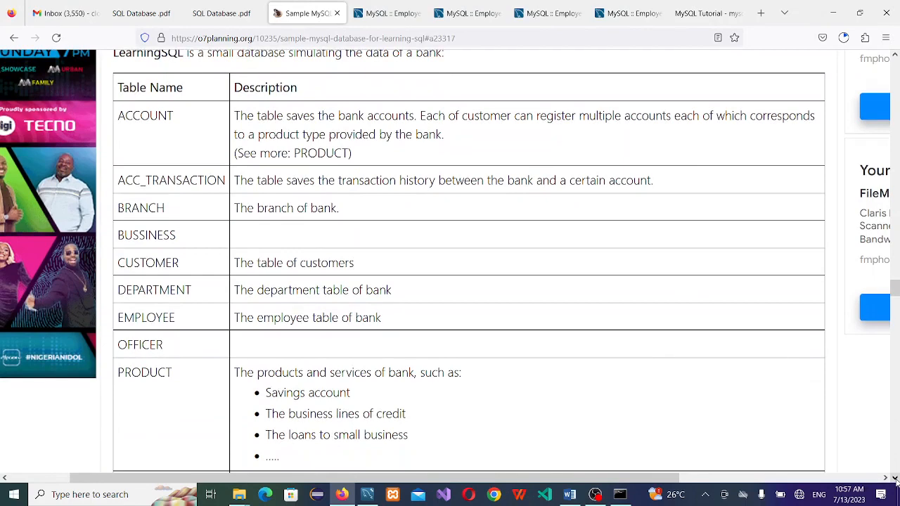
pyautogui.click(895, 478)
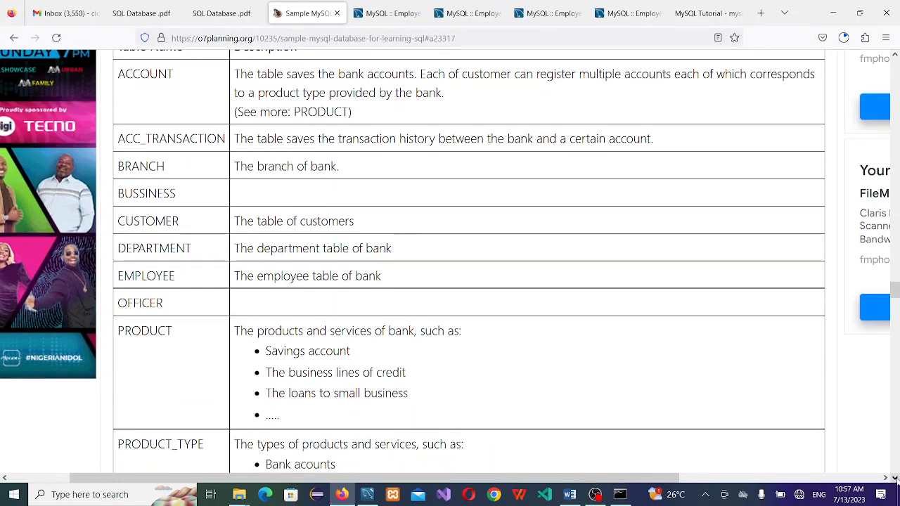
pyautogui.scroll(-4, 895, 478)
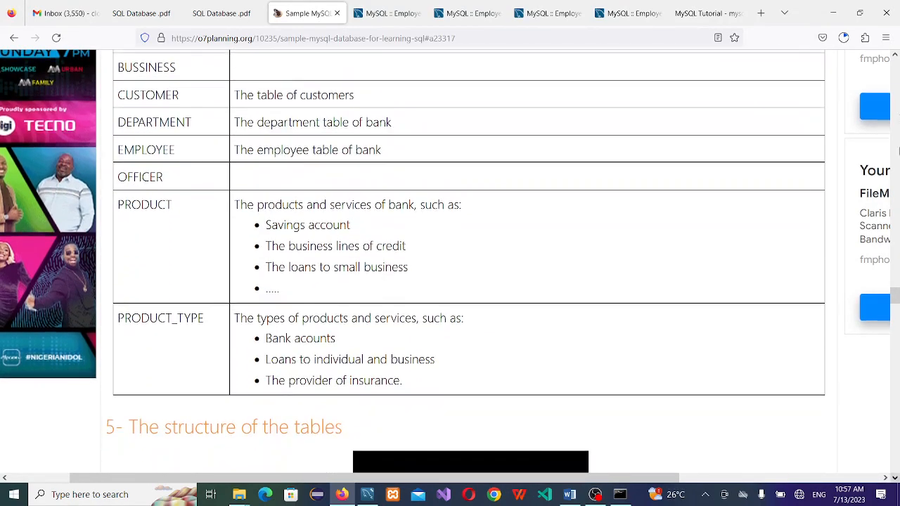
pyautogui.click(894, 56)
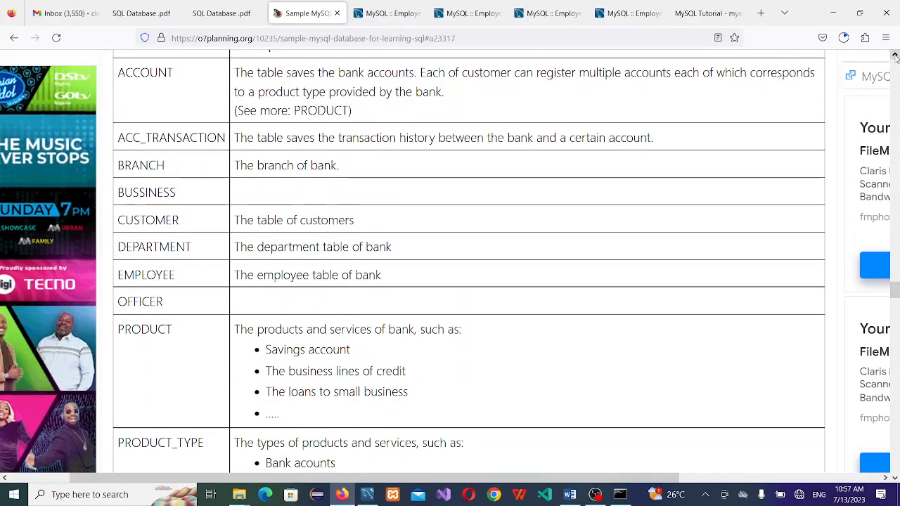
pyautogui.click(895, 56)
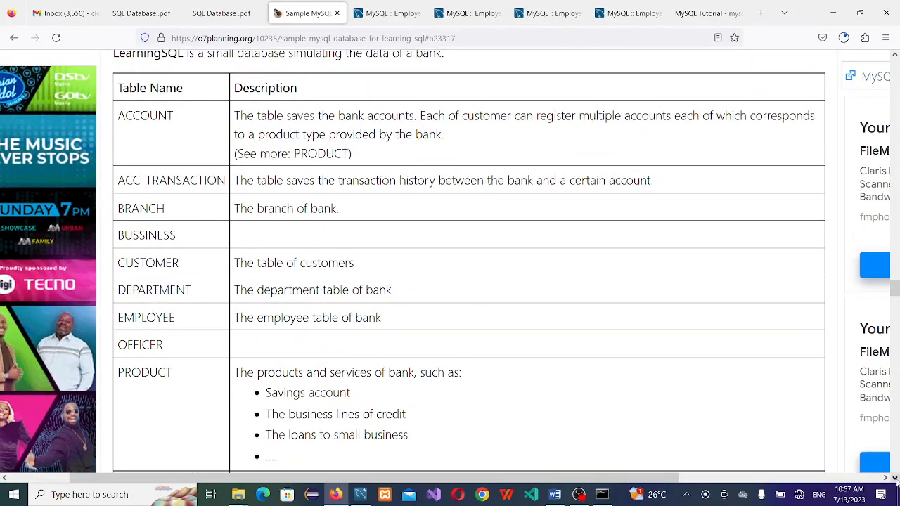
pyautogui.click(895, 478)
pyautogui.click(894, 479)
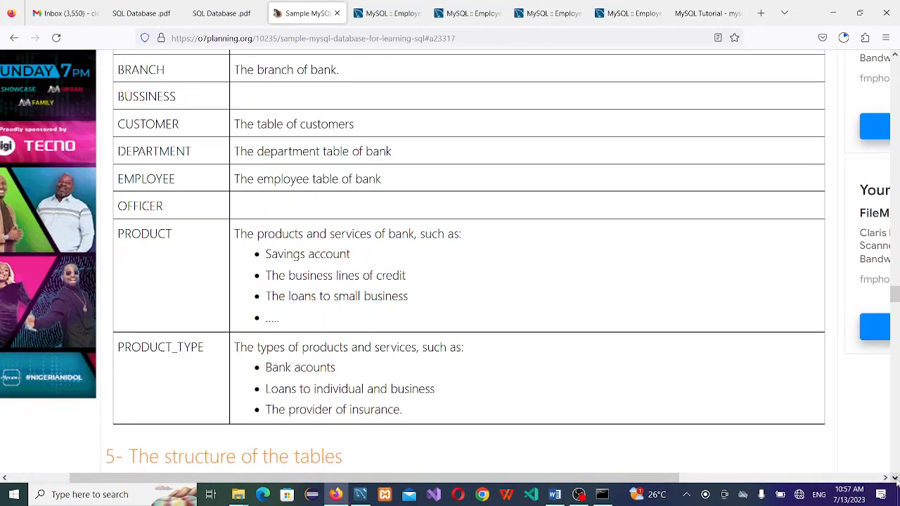
pyautogui.click(895, 478)
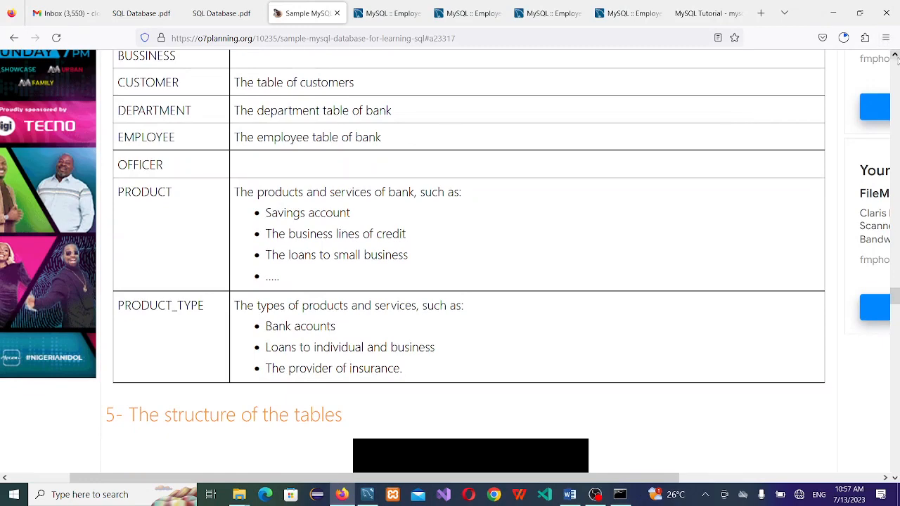
pyautogui.scroll(3, 706, 58)
pyautogui.scroll(1, 706, 57)
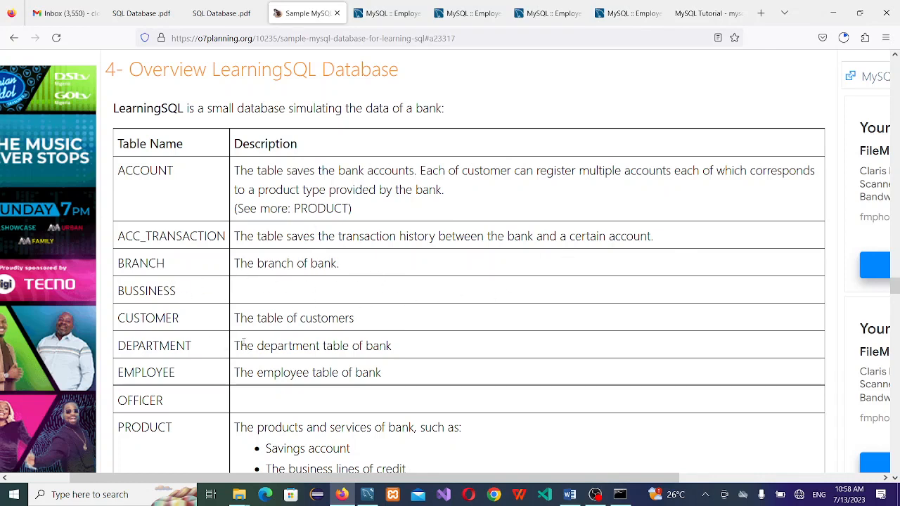
# Step: Go to the section on the structure of the tables and examine the ACCOUNT table's columns and data types
pyautogui.click(895, 479)
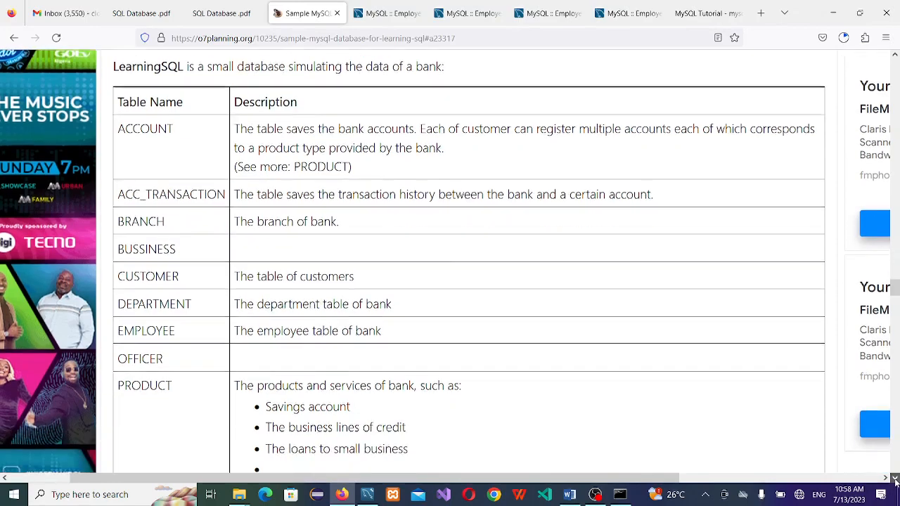
pyautogui.click(895, 479)
pyautogui.click(895, 479)
pyautogui.click(895, 479)
pyautogui.click(895, 480)
pyautogui.click(894, 479)
pyautogui.click(895, 480)
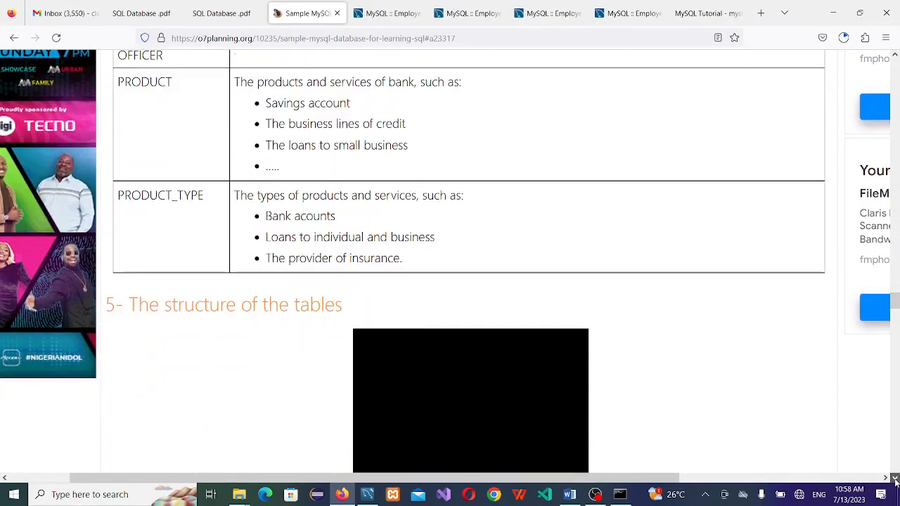
pyautogui.click(895, 479)
pyautogui.click(895, 479)
pyautogui.click(895, 479)
pyautogui.click(895, 479)
pyautogui.click(895, 479)
pyautogui.click(895, 479)
pyautogui.click(895, 479)
pyautogui.click(895, 479)
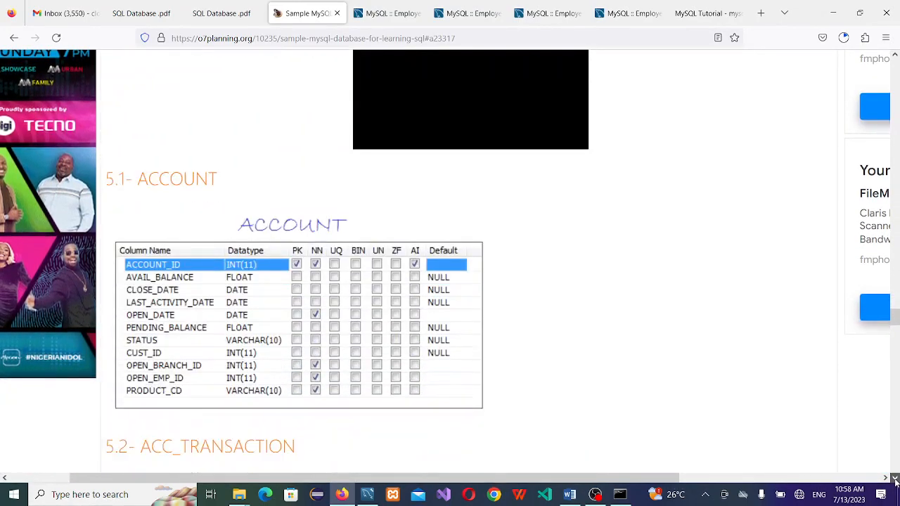
pyautogui.click(895, 480)
pyautogui.click(895, 479)
pyautogui.click(895, 479)
pyautogui.click(895, 479)
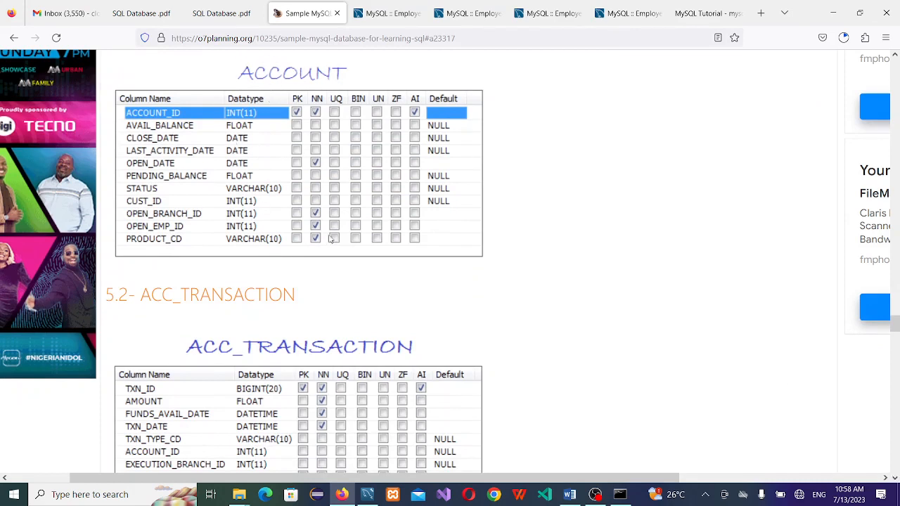
# Step: Switch to MySQL Workbench, add the statement desc account; below the existing SQL, and run it to view the table's structure
pyautogui.click(367, 495)
pyautogui.click(56, 256)
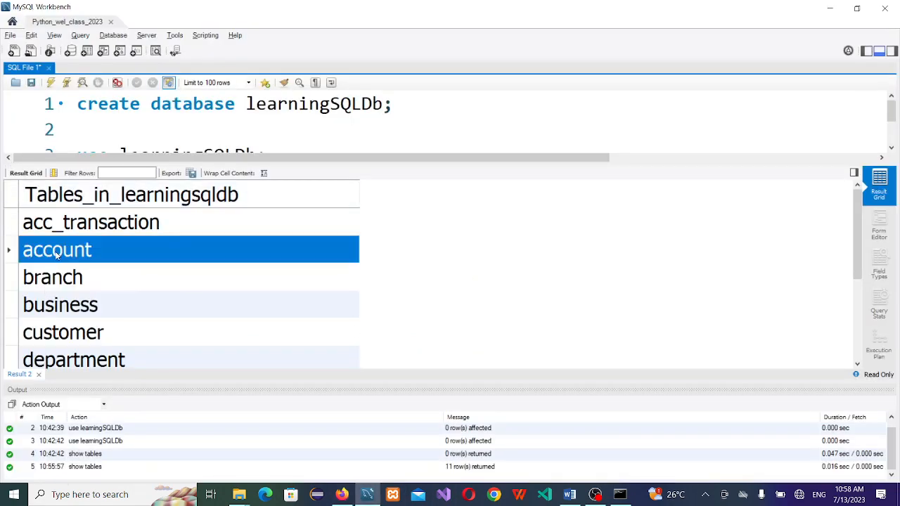
pyautogui.click(485, 128)
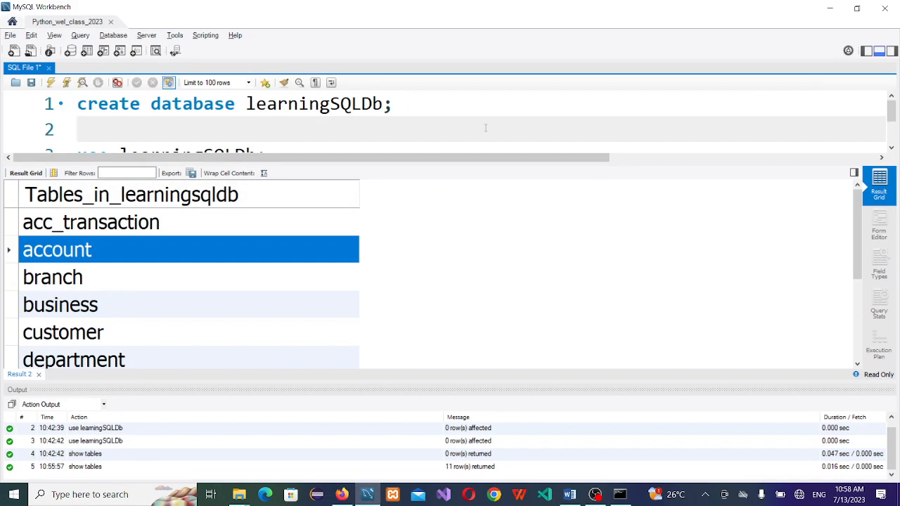
pyautogui.press('Down')
pyautogui.press('Down')
pyautogui.press('End')
pyautogui.press('Return')
pyautogui.press('Return')
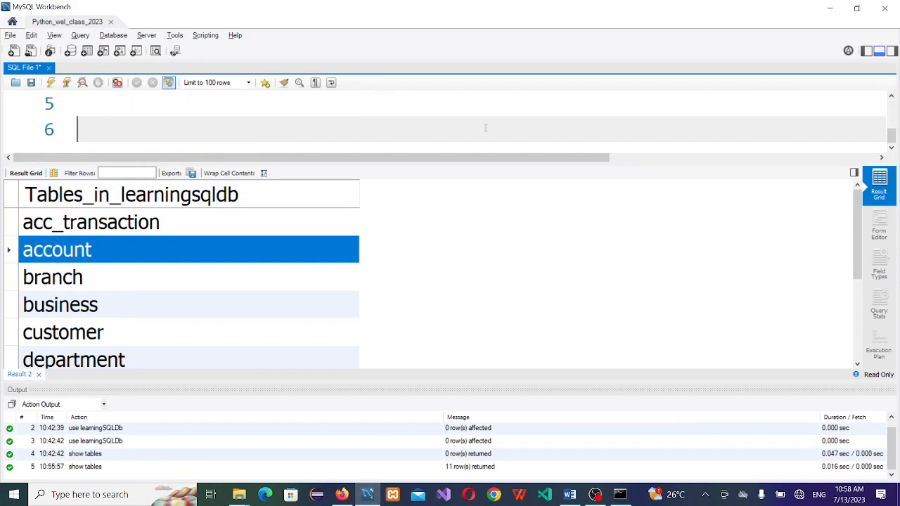
pyautogui.write('desc account')
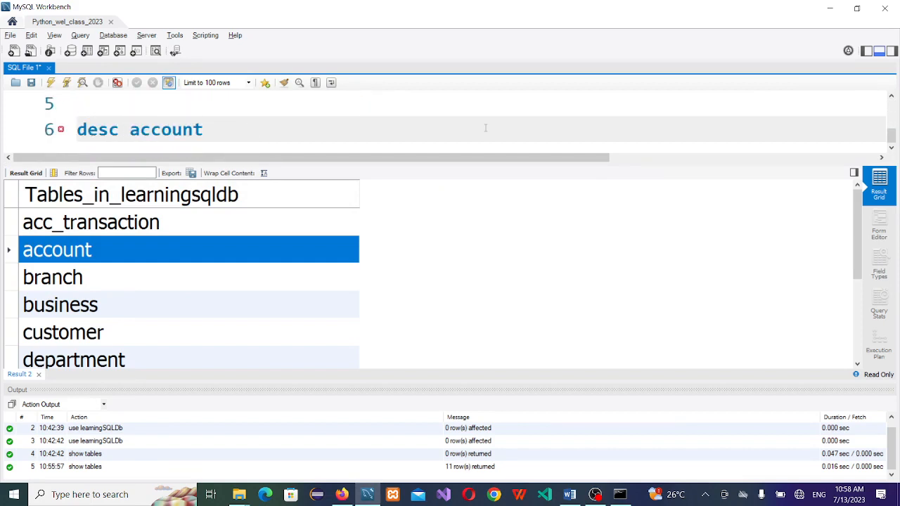
pyautogui.write(';')
pyautogui.click(162, 130)
pyautogui.click(66, 82)
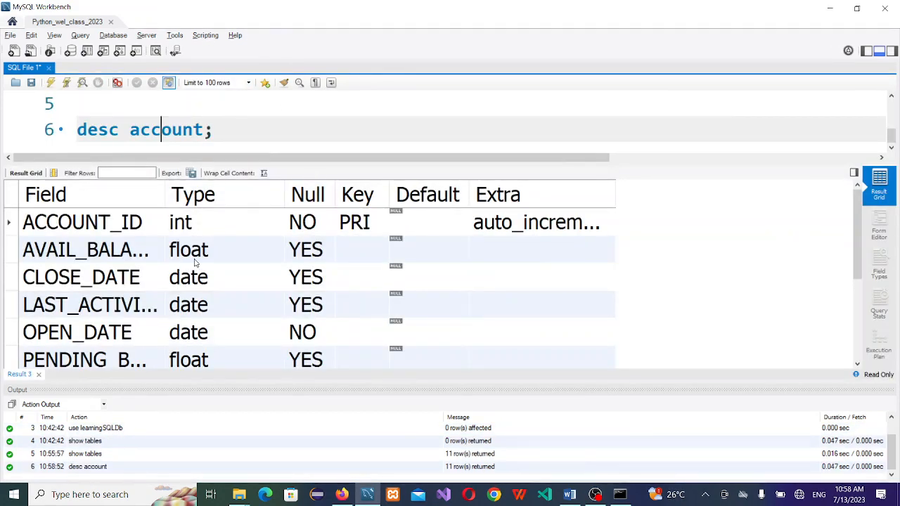
pyautogui.moveTo(859, 211); pyautogui.dragTo(869, 168)
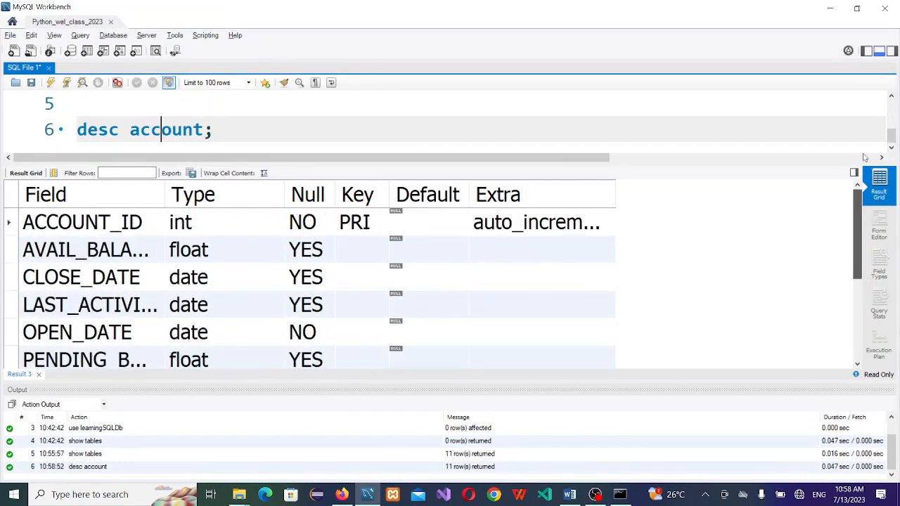
# Step: Add the query select * from account; on a new line, run it and view the returned records
pyautogui.click(408, 128)
pyautogui.press('Return')
pyautogui.write('select')
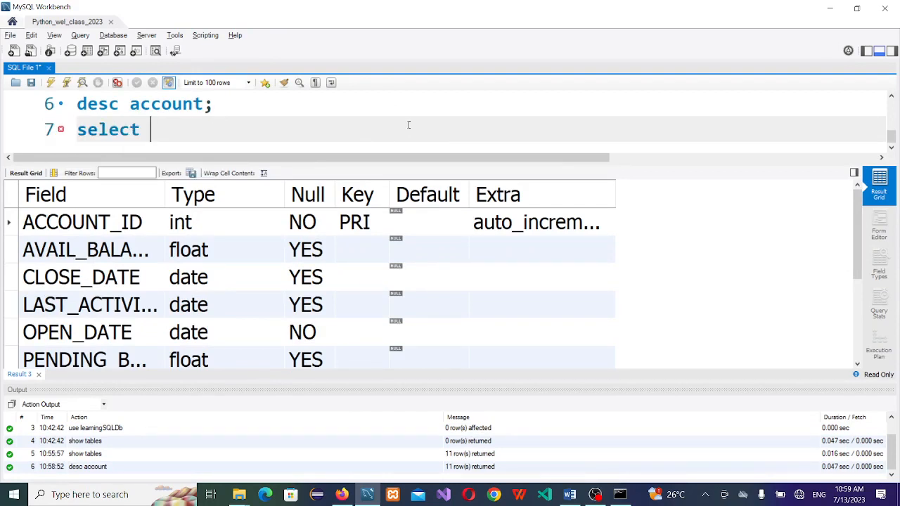
pyautogui.write(' * from account')
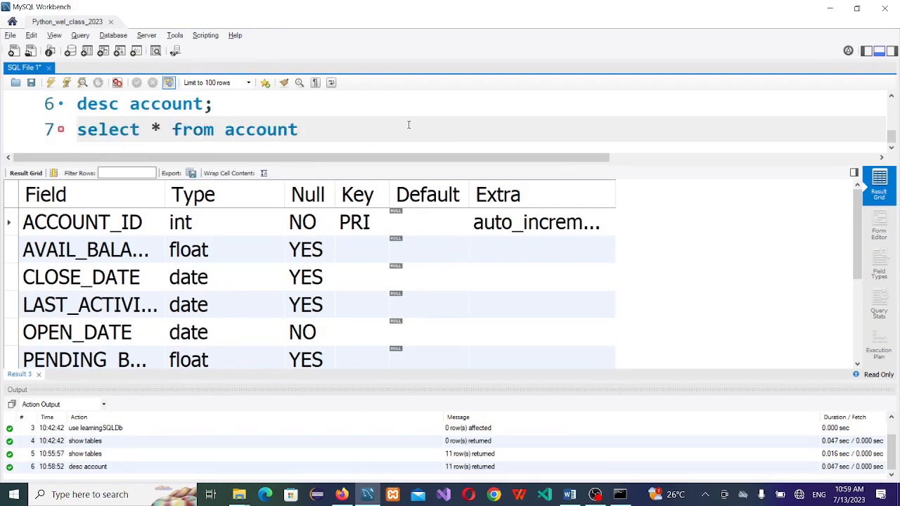
pyautogui.write(';')
pyautogui.click(66, 82)
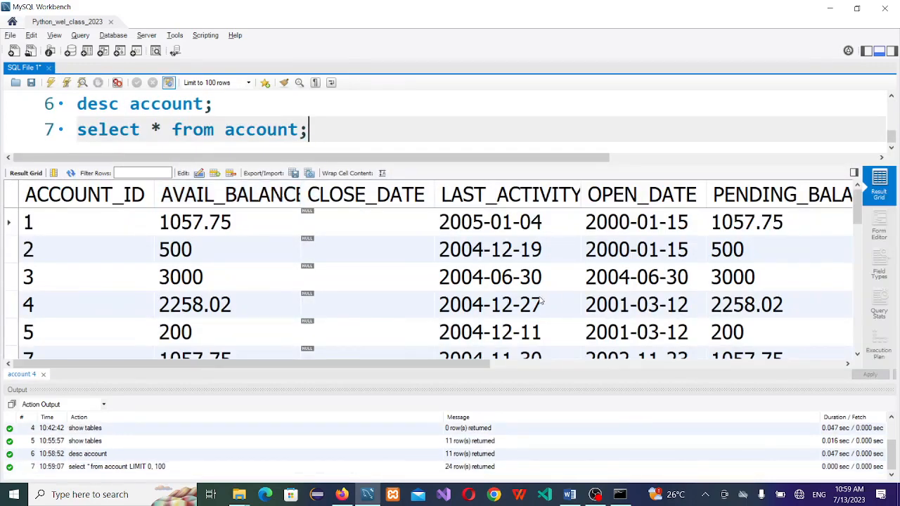
pyautogui.moveTo(341, 367); pyautogui.dragTo(268, 381)
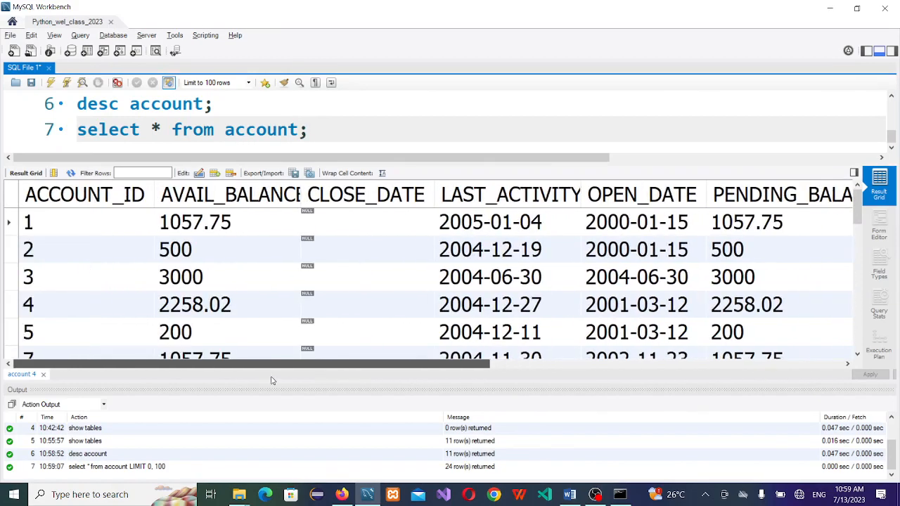
pyautogui.moveTo(272, 380); pyautogui.dragTo(222, 425)
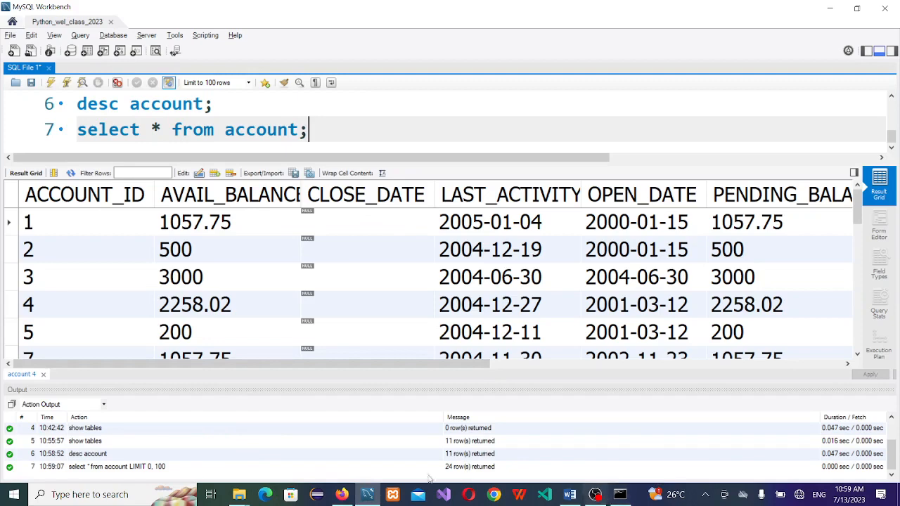
# Step: Switch back to Firefox and look through the remaining table structures, from ACC_TRANSACTION to PRODUCT_TYPE, and the related course list
pyautogui.click(342, 494)
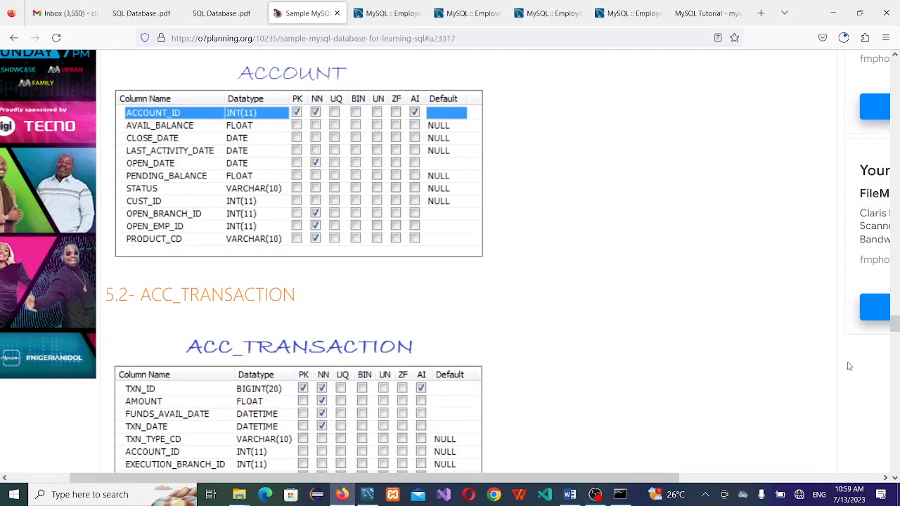
pyautogui.click(895, 478)
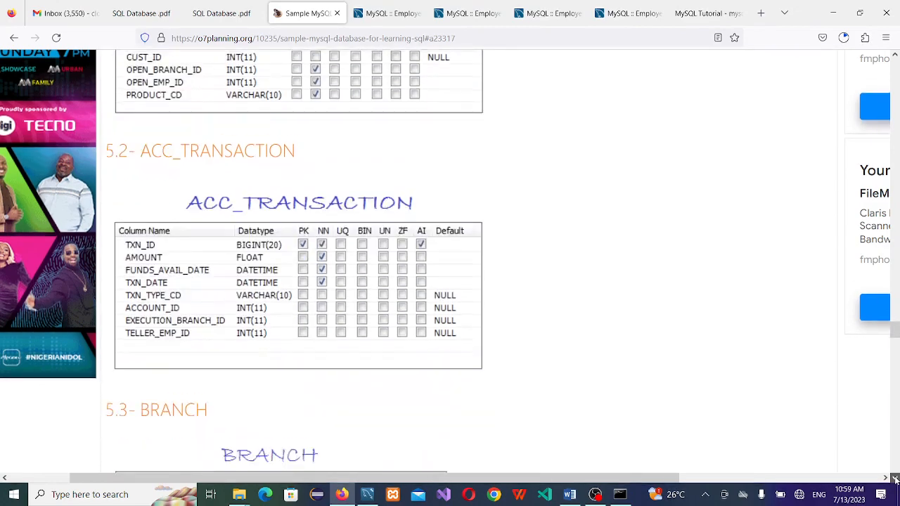
pyautogui.click(895, 478)
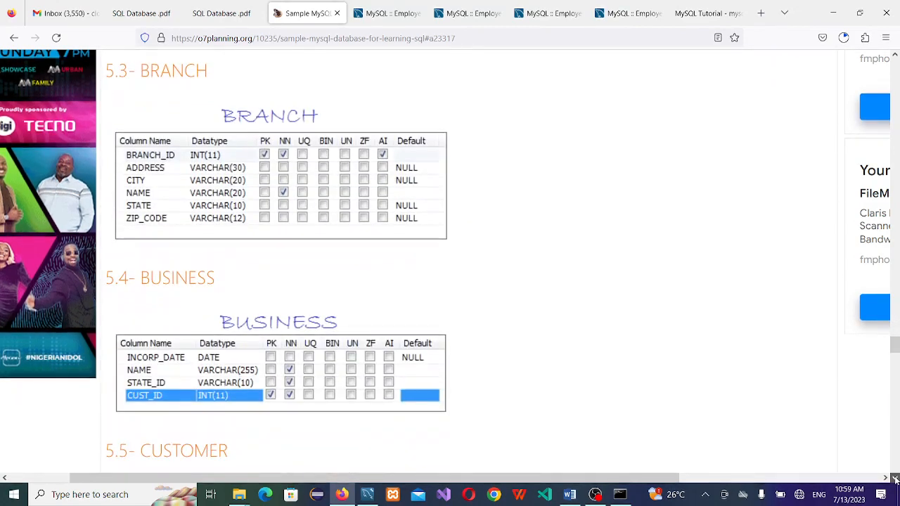
pyautogui.click(895, 478)
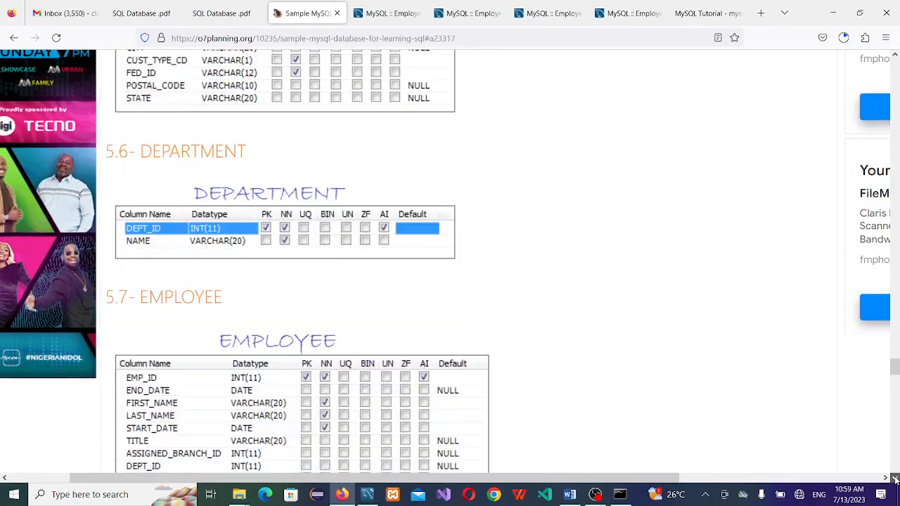
pyautogui.click(895, 478)
pyautogui.click(895, 478)
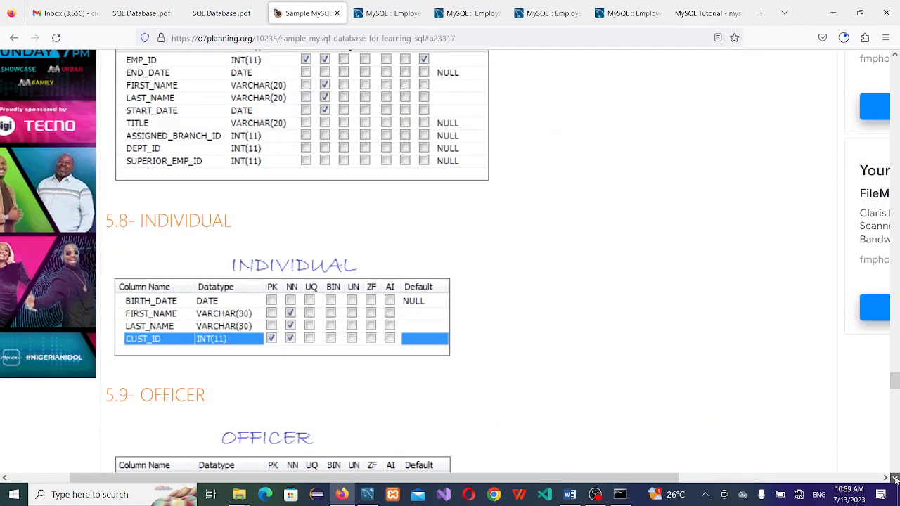
pyautogui.click(894, 478)
pyautogui.click(895, 478)
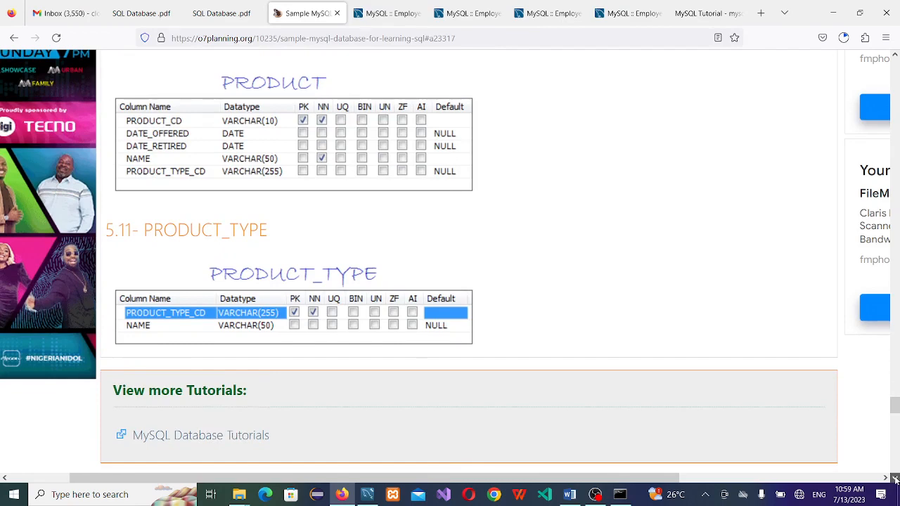
pyautogui.click(894, 478)
pyautogui.click(895, 478)
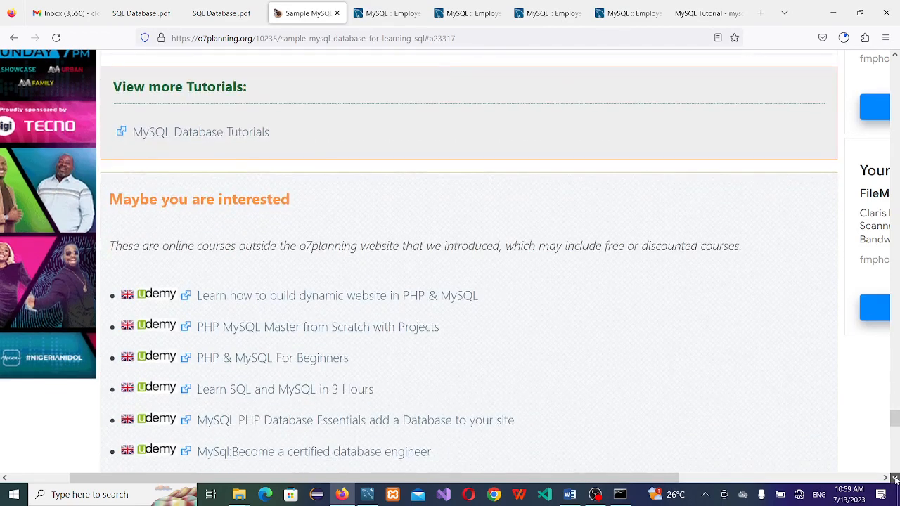
pyautogui.click(895, 478)
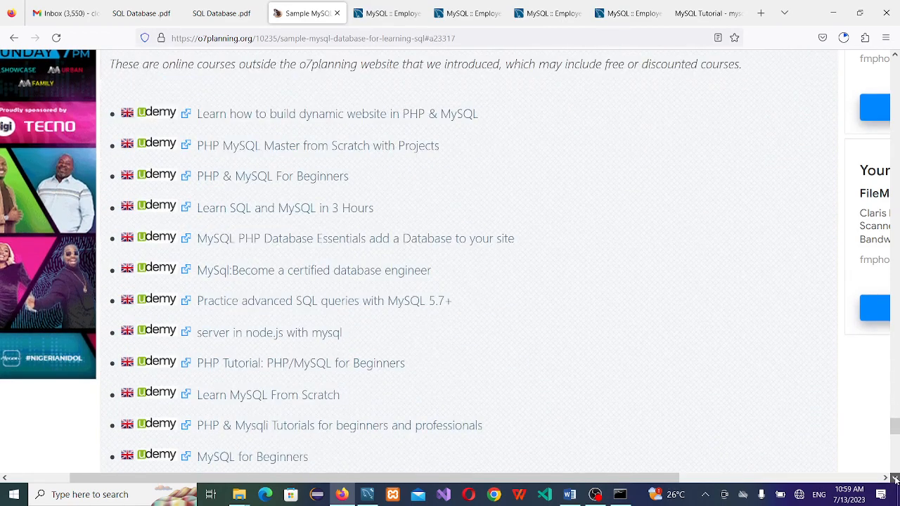
# Step: Look through the rest of the course list to the page's end, then return to the PRODUCT_TYPE table structure
pyautogui.click(894, 478)
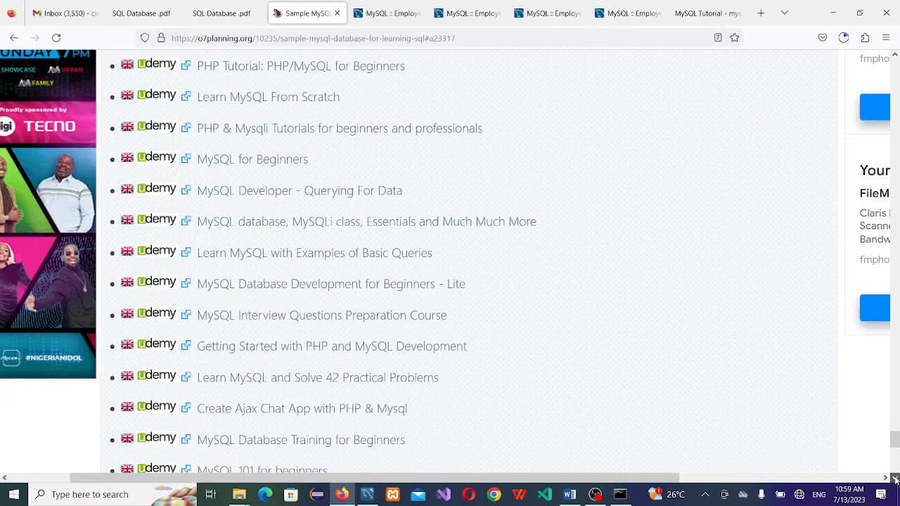
pyautogui.click(895, 478)
pyautogui.click(895, 478)
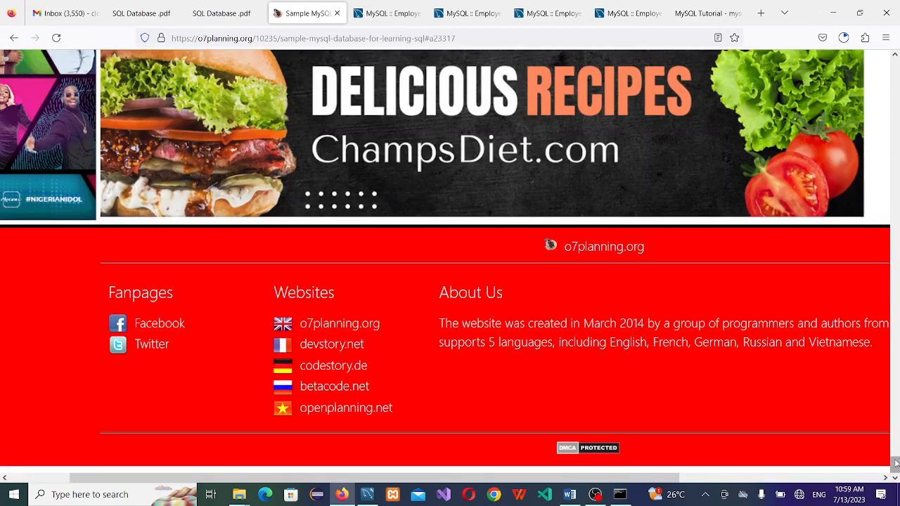
pyautogui.moveTo(895, 462); pyautogui.dragTo(895, 408)
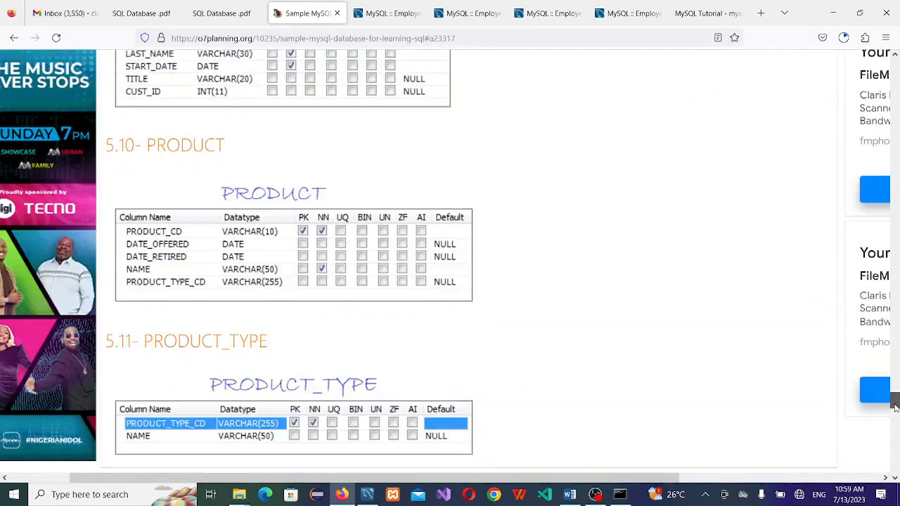
pyautogui.scroll(-5, 895, 408)
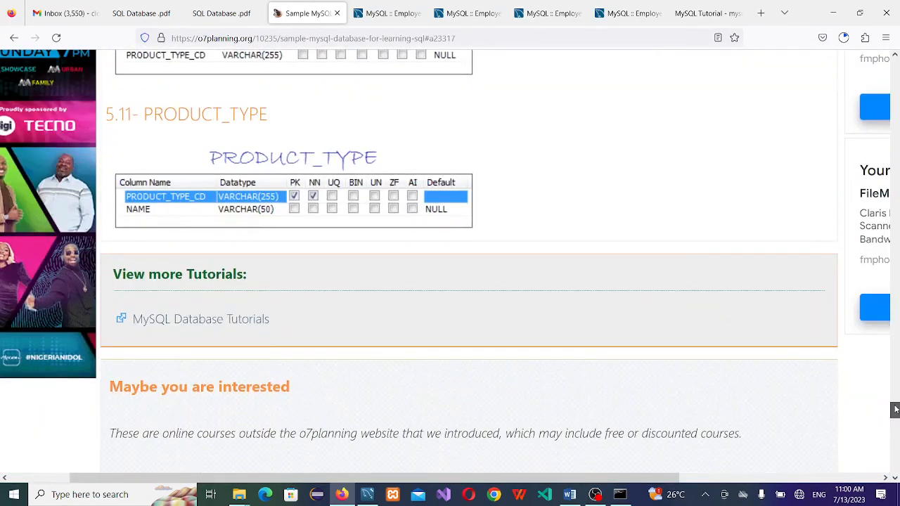
pyautogui.scroll(-1, 894, 410)
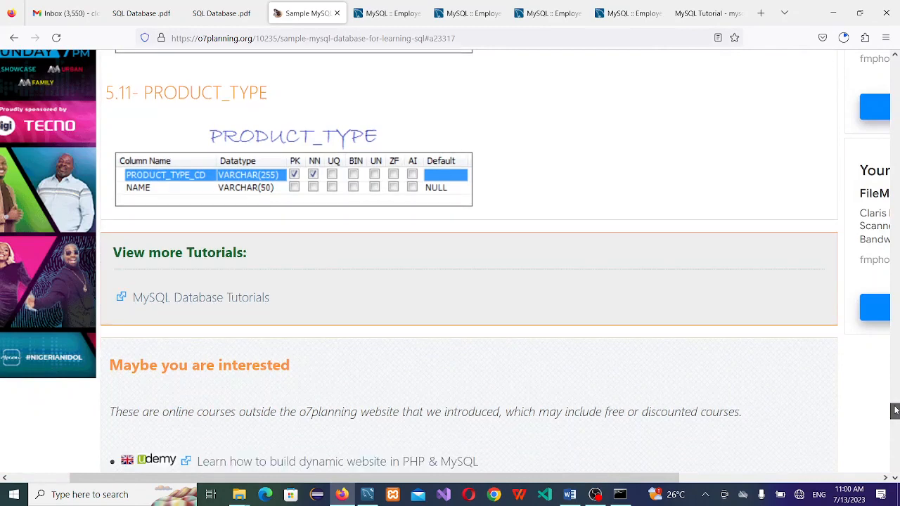
# Step: Return to MySQL Workbench and review the desc account; and select * from account; statements
pyautogui.click(832, 12)
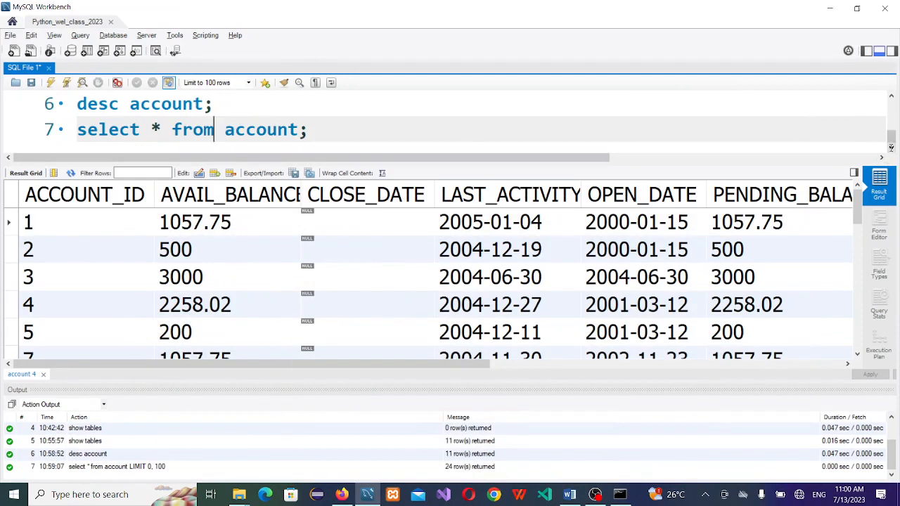
pyautogui.scroll(1, 888, 130)
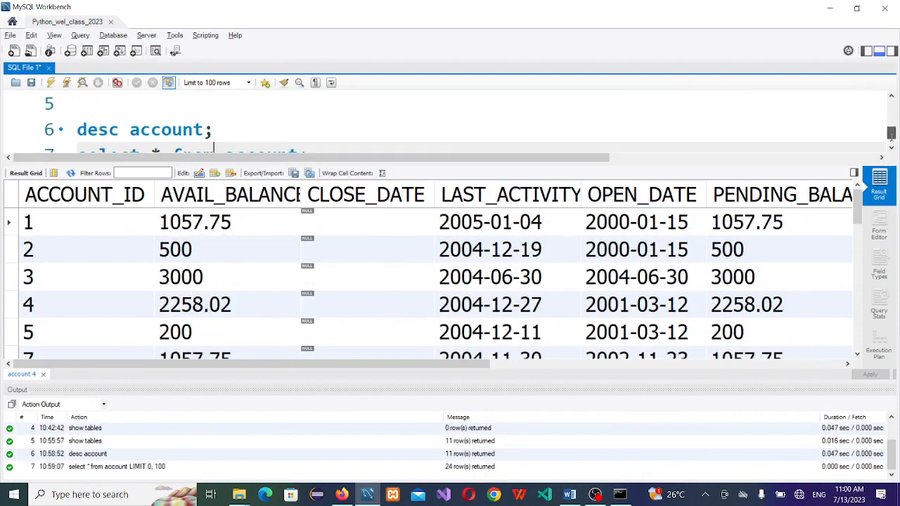
pyautogui.scroll(-1, 887, 130)
pyautogui.click(398, 119)
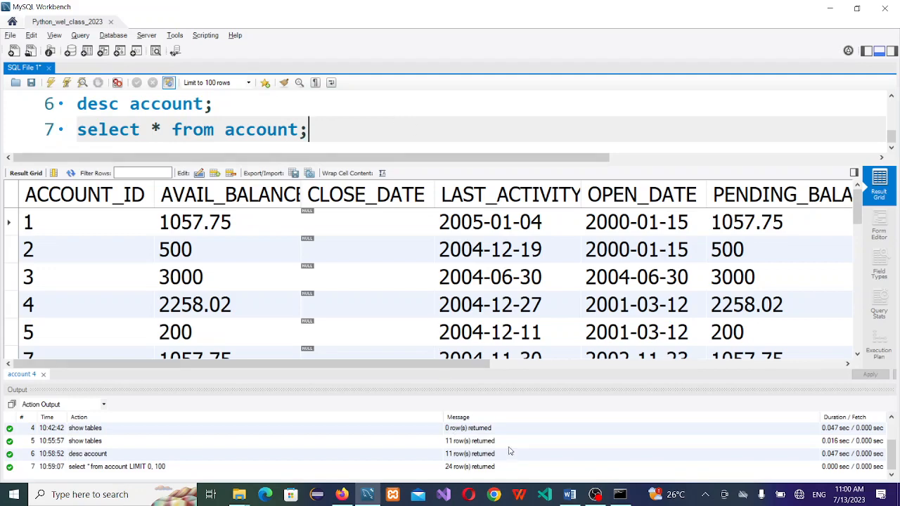
# Step: Switch to the Word document 2023 KASU SIWES, maximize its window and place the cursor below the line "Using Mysql Worbench"
pyautogui.click(569, 495)
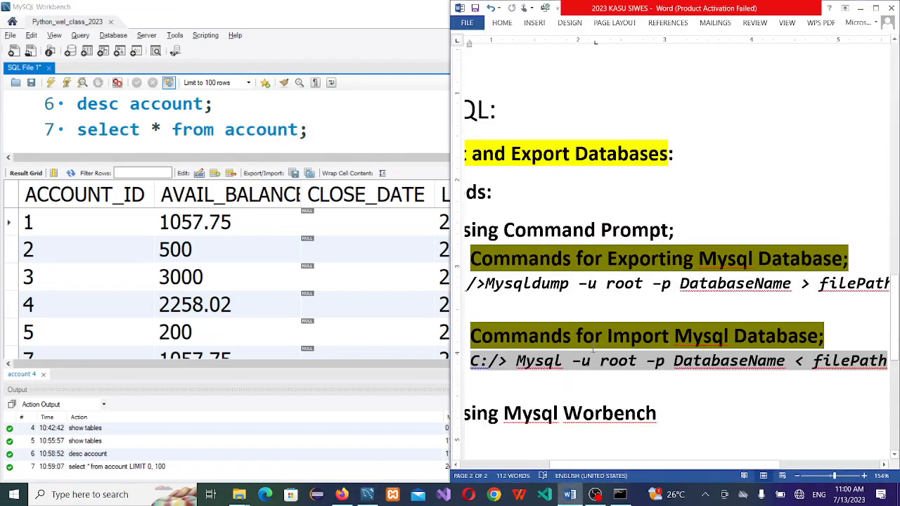
pyautogui.click(876, 8)
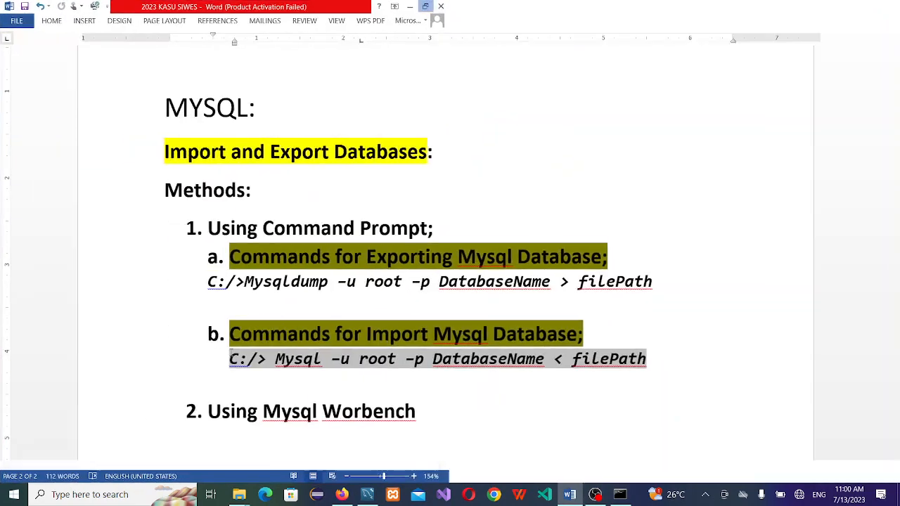
pyautogui.click(404, 409)
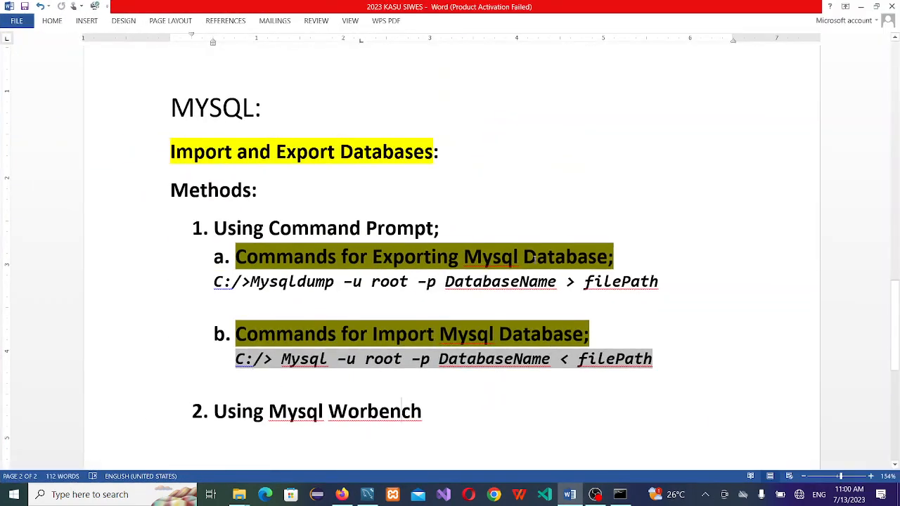
pyautogui.press('Down')
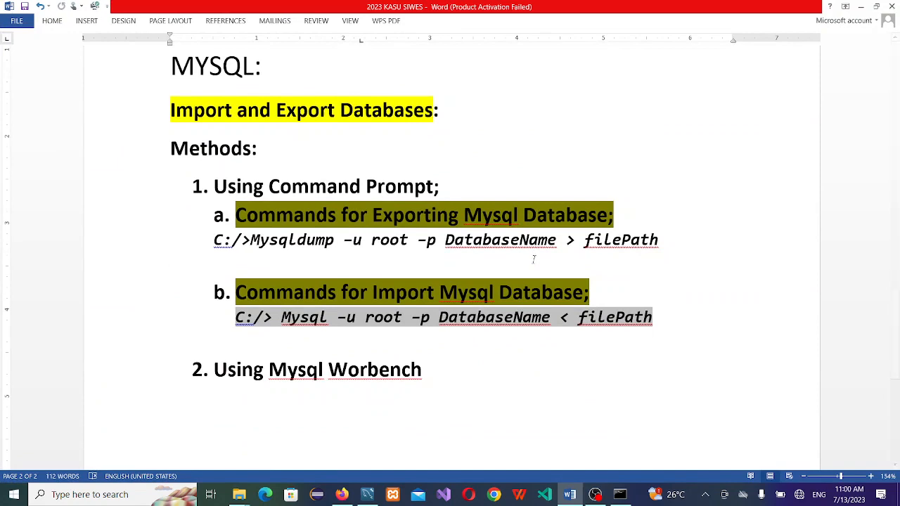
# Step: Switch to Firefox and view the Employees Structure page with the Employees schema diagram
pyautogui.click(342, 494)
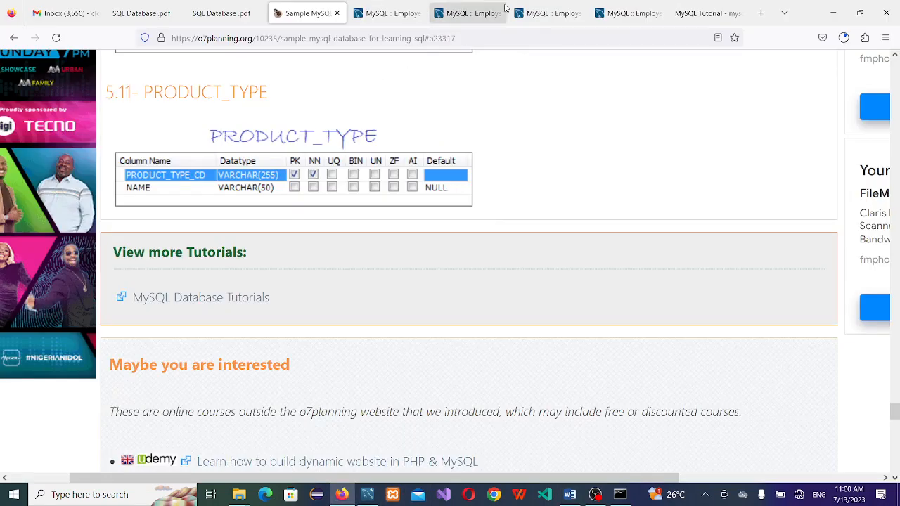
pyautogui.click(624, 14)
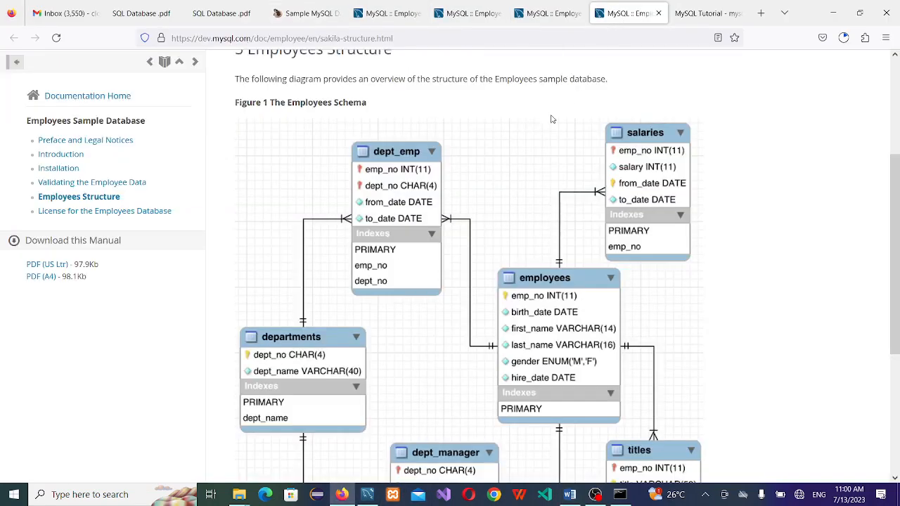
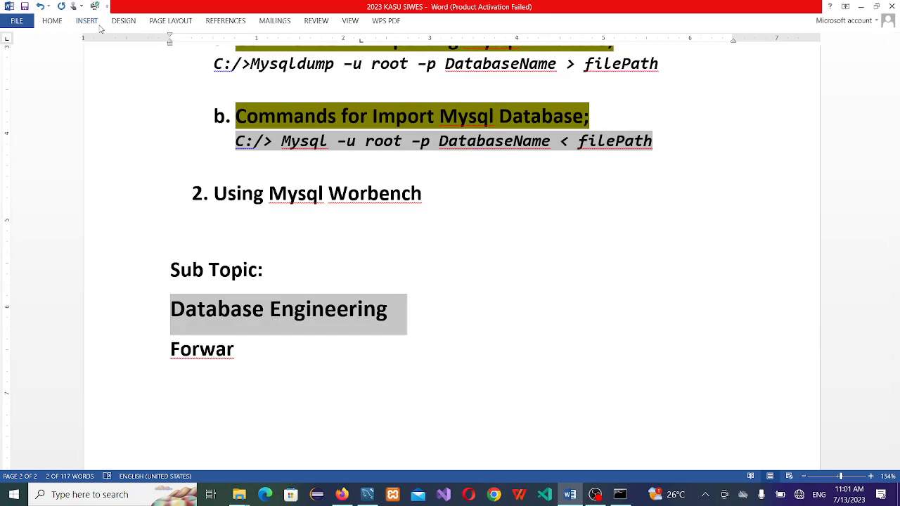
# Step: Highlight the heading "Database Engineering" in yellow
pyautogui.click(56, 22)
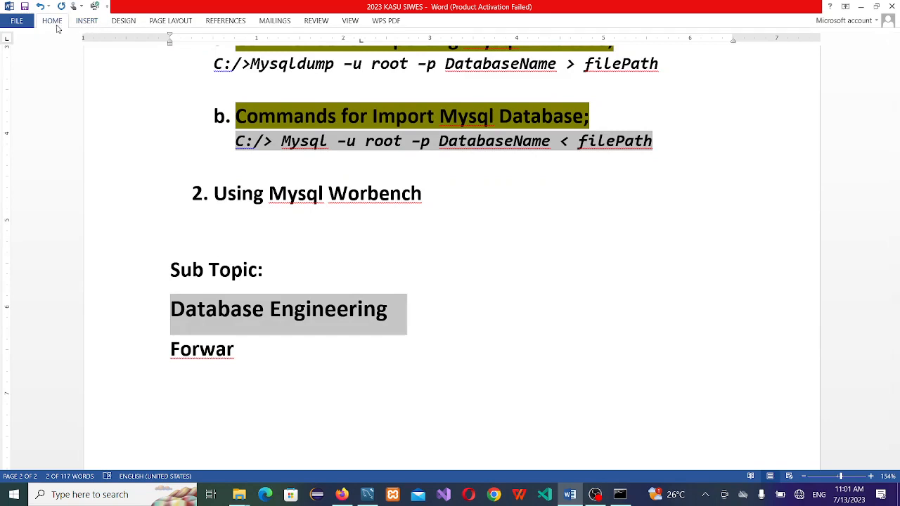
pyautogui.click(198, 58)
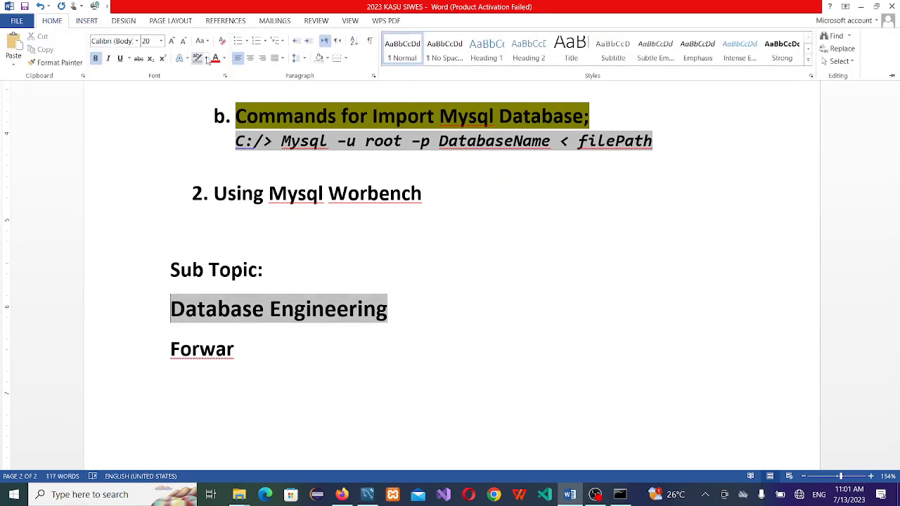
pyautogui.click(205, 59)
pyautogui.click(201, 78)
pyautogui.click(298, 307)
pyautogui.doubleClick(298, 307)
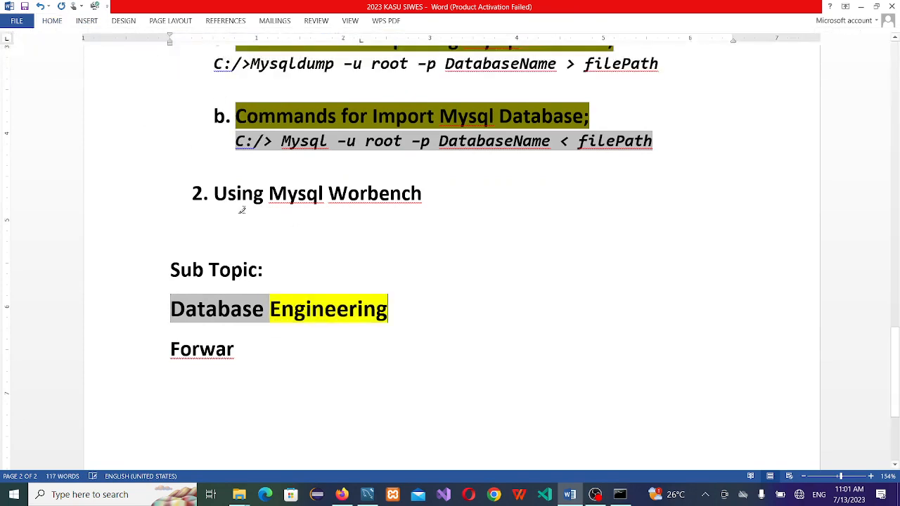
pyautogui.doubleClick(242, 308)
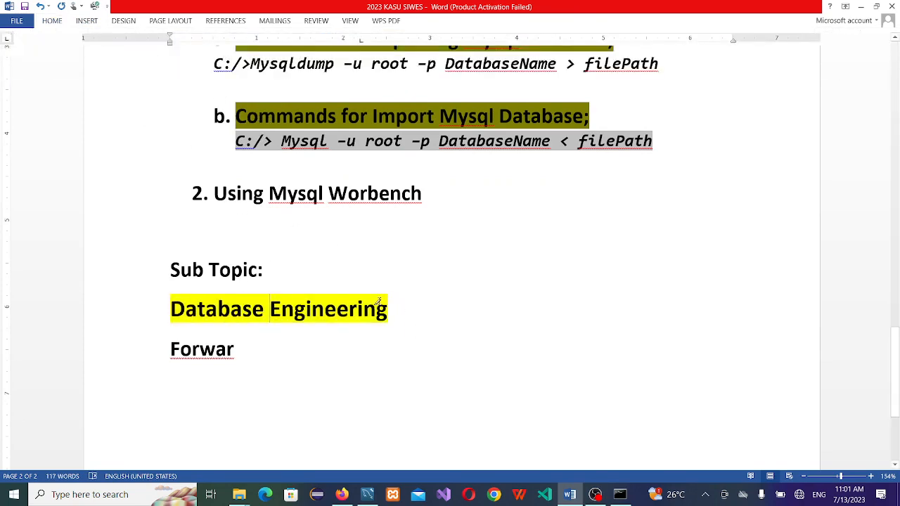
# Step: Turn the line below the "Database Engineering" heading into numbered item 1 and complete its text as "Forward Engineering"
pyautogui.click(154, 350)
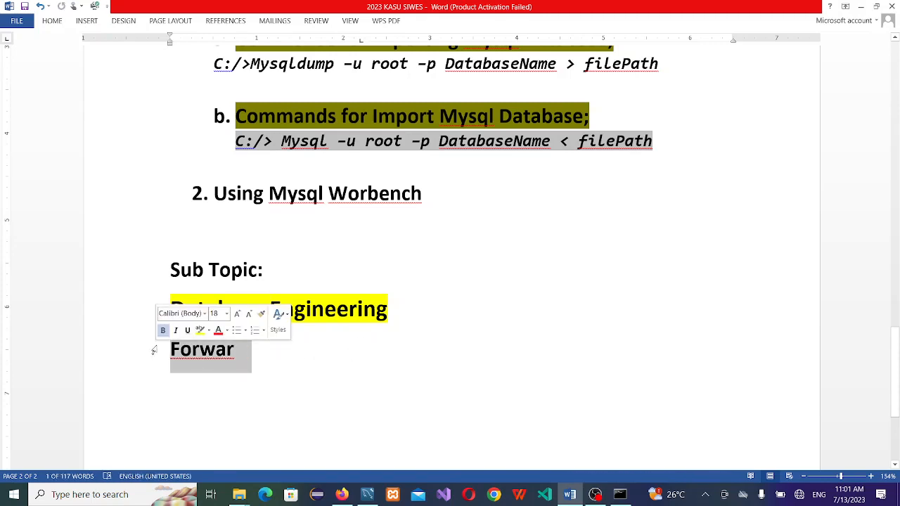
pyautogui.press('Left')
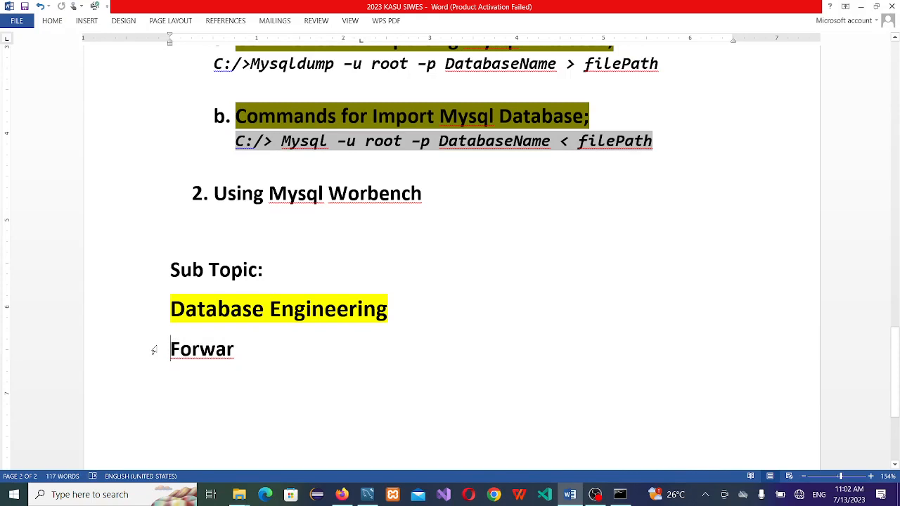
pyautogui.write('1.')
pyautogui.press('End')
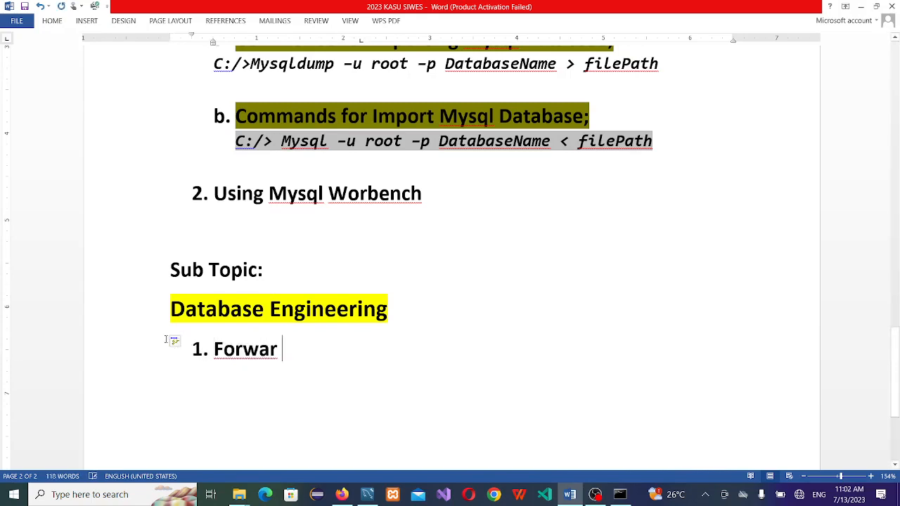
pyautogui.write('En')
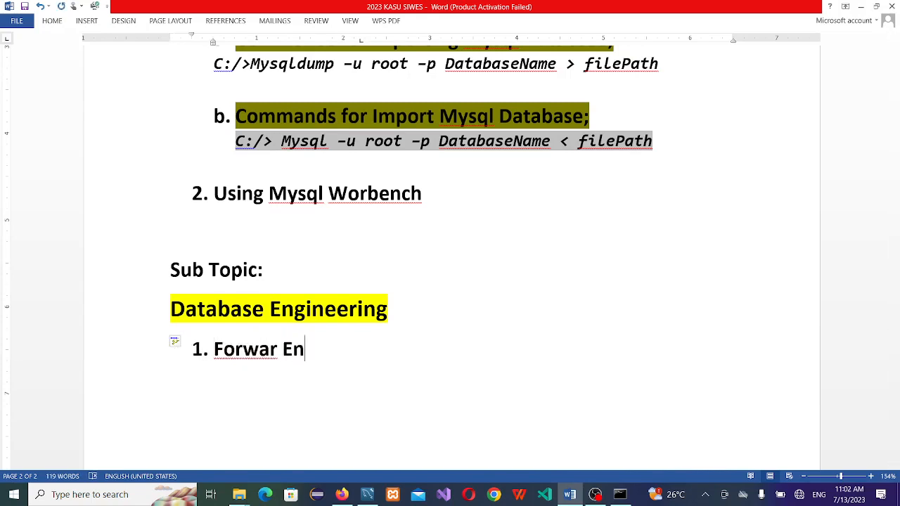
pyautogui.press('BackSpace')
pyautogui.press('BackSpace')
pyautogui.write('d')
pyautogui.press('BackSpace')
pyautogui.press('BackSpace')
pyautogui.write('d ')
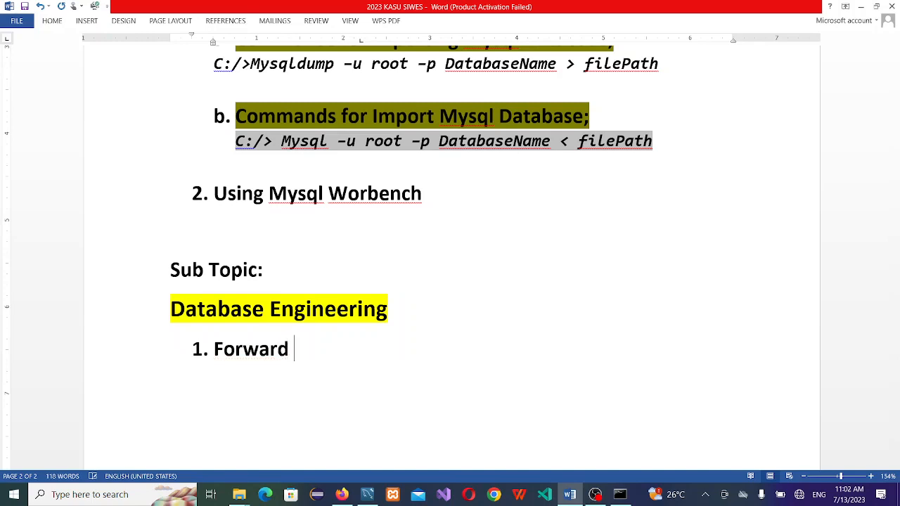
pyautogui.write('Engineer')
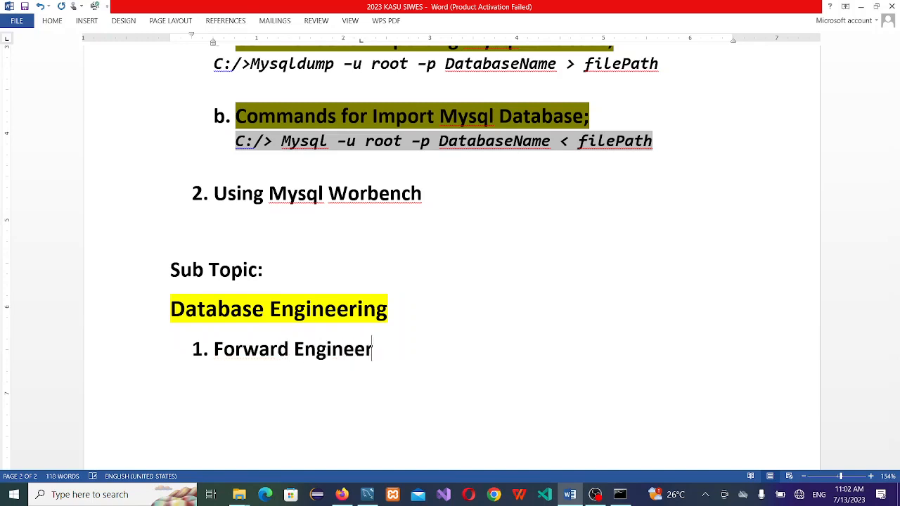
pyautogui.write('ing')
# Step: Add "Backward Engineering" as the second numbered item and end the list after it
pyautogui.press('Return')
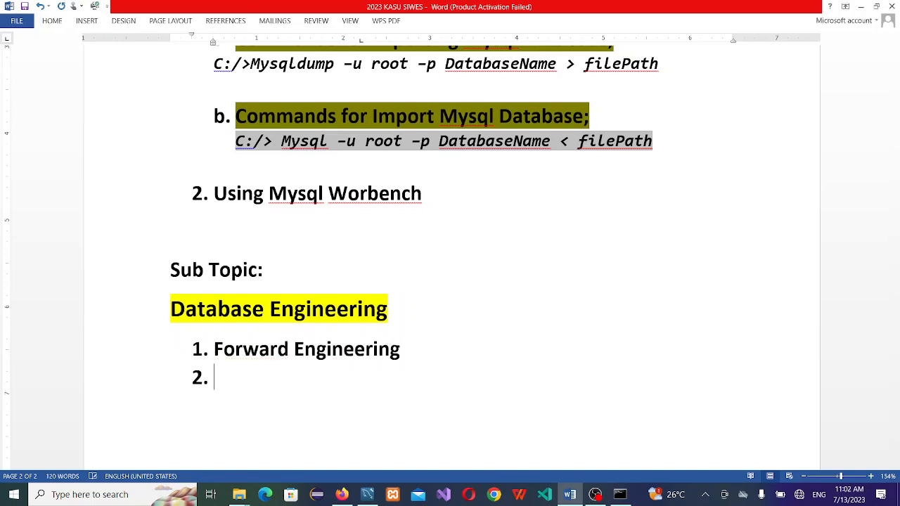
pyautogui.write('backward ')
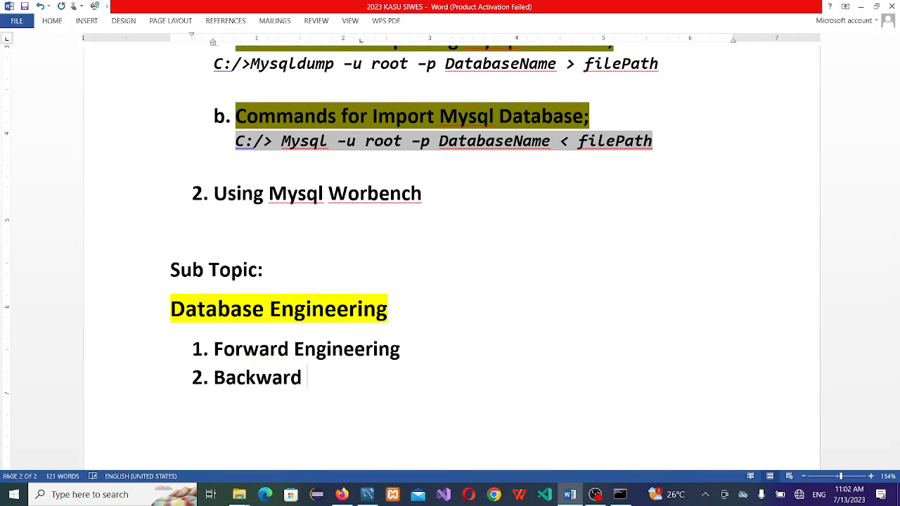
pyautogui.write('Engineed')
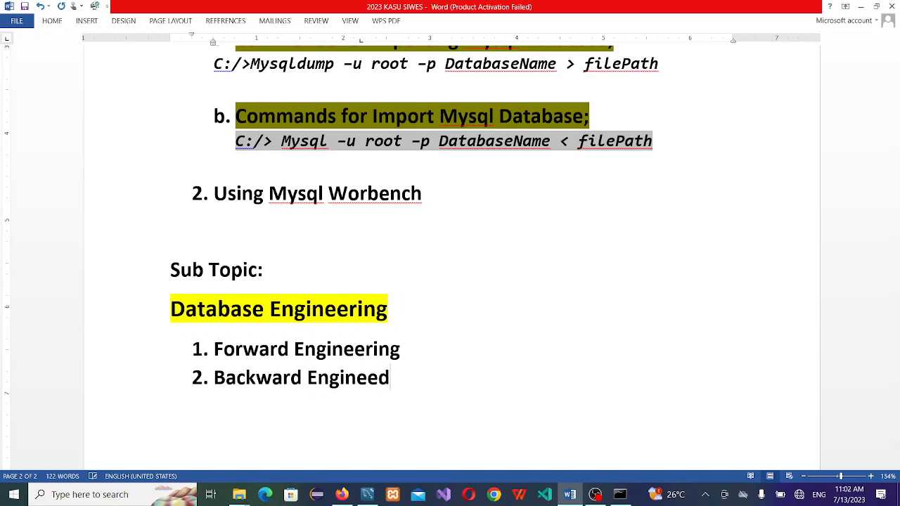
pyautogui.press('BackSpace')
pyautogui.press('BackSpace')
pyautogui.write('ering')
pyautogui.press('Return')
pyautogui.press('Return')
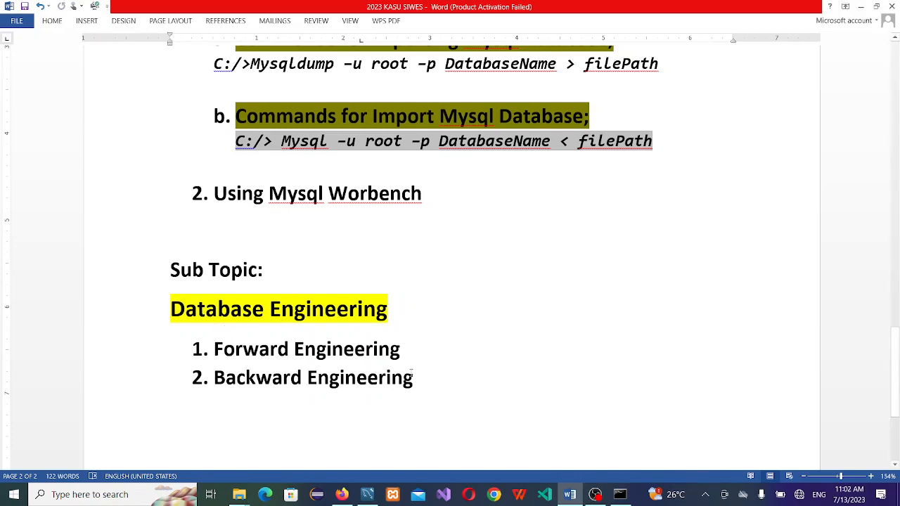
# Step: Try a new line after "Forward Engineering", undo it and save the document
pyautogui.click(440, 349)
pyautogui.press('Return')
pyautogui.hotkey('ctrl', 'z')
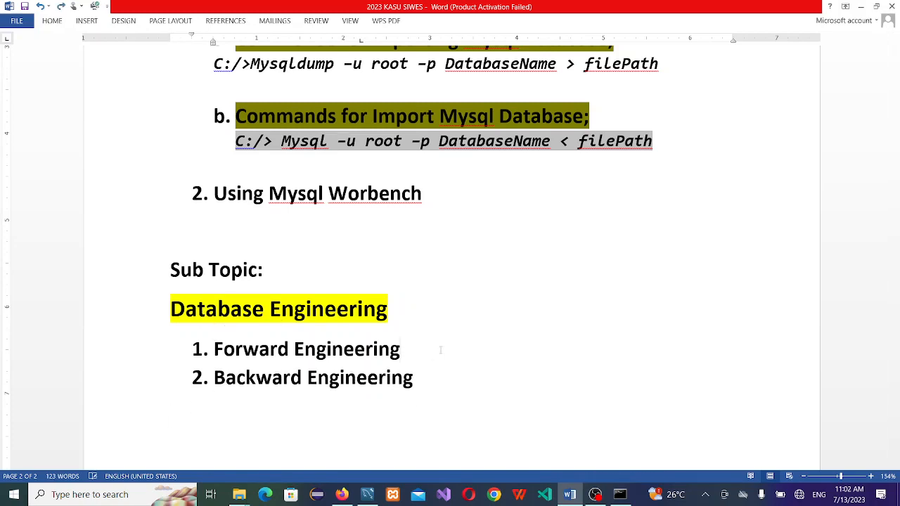
pyautogui.hotkey('ctrl', 's')
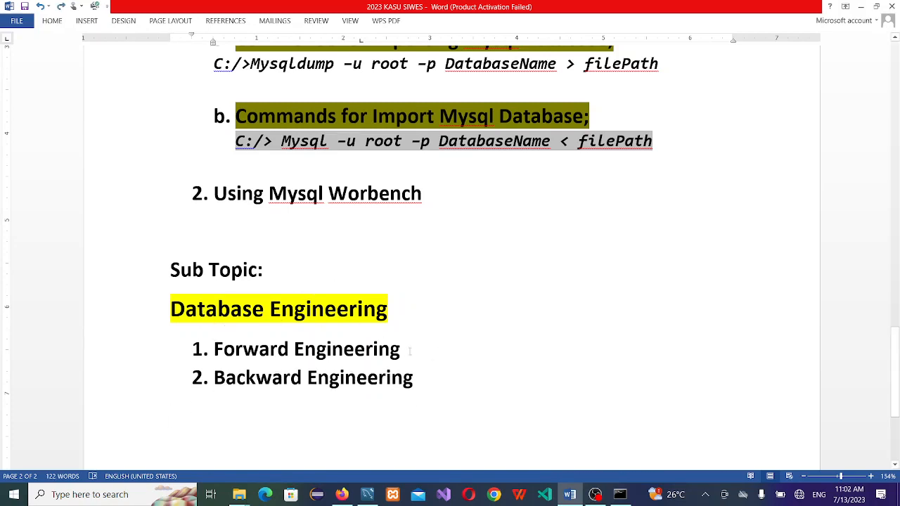
# Step: Extend numbered item 2, "Backward Engineering", with the text ": with the database on ground"
pyautogui.moveTo(409, 351); pyautogui.dragTo(213, 350)
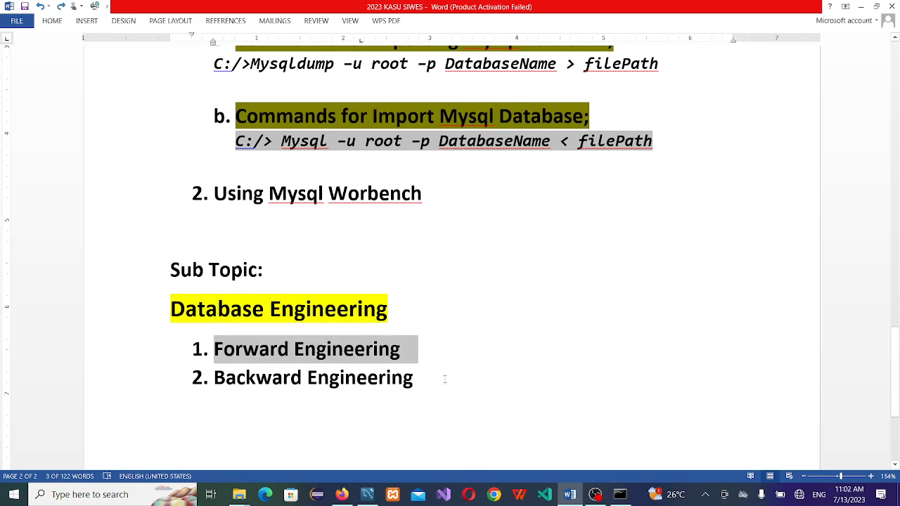
pyautogui.click(420, 349)
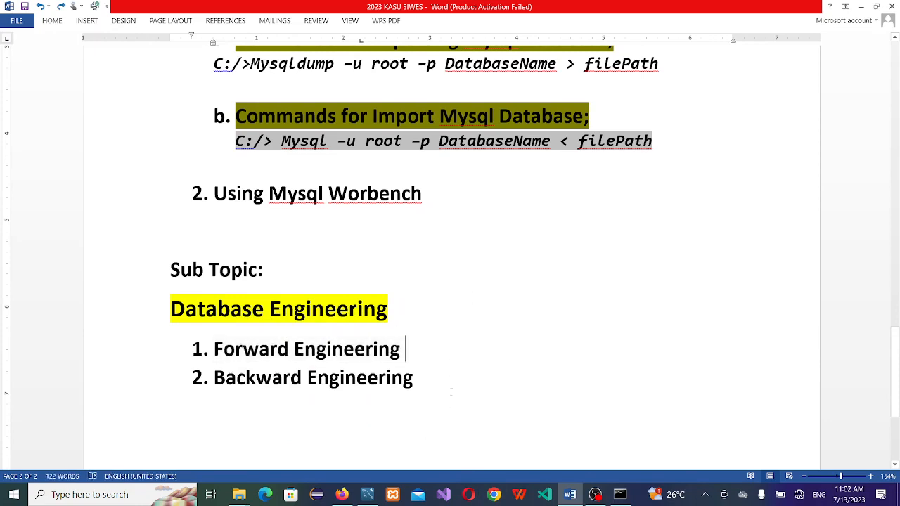
pyautogui.click(419, 380)
pyautogui.write(': ')
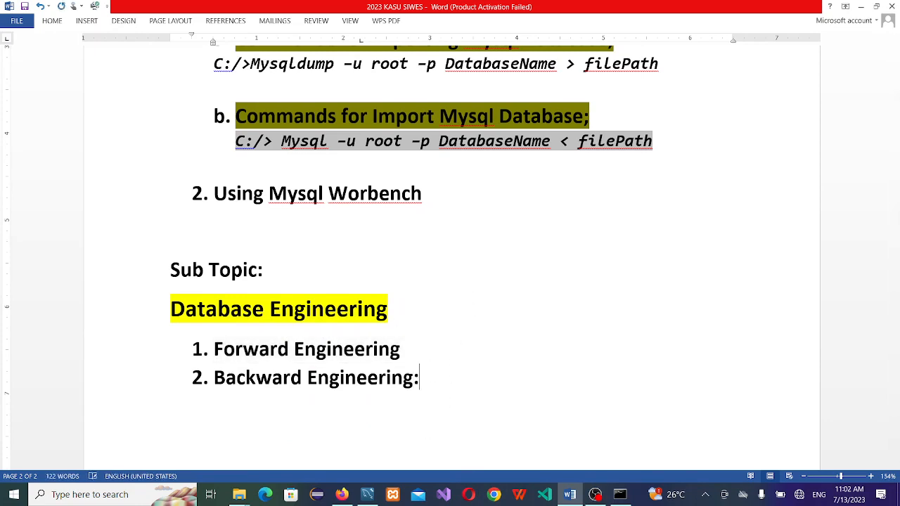
pyautogui.write('with the ')
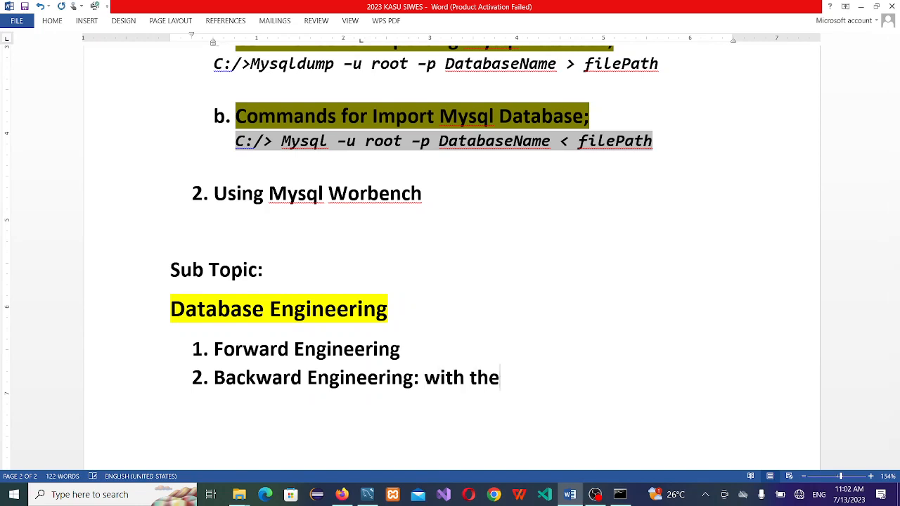
pyautogui.write('databas')
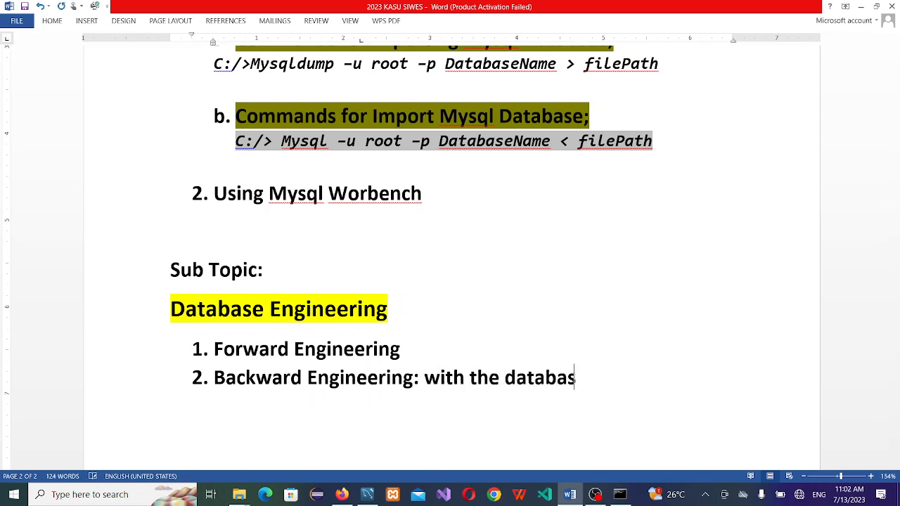
pyautogui.write('e ongroung')
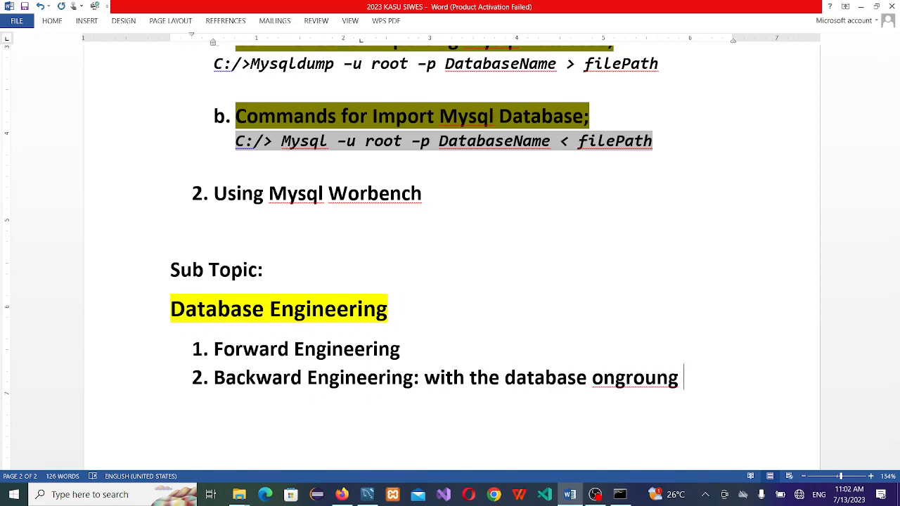
pyautogui.press('BackSpace')
pyautogui.press('BackSpace')
pyautogui.write('d')
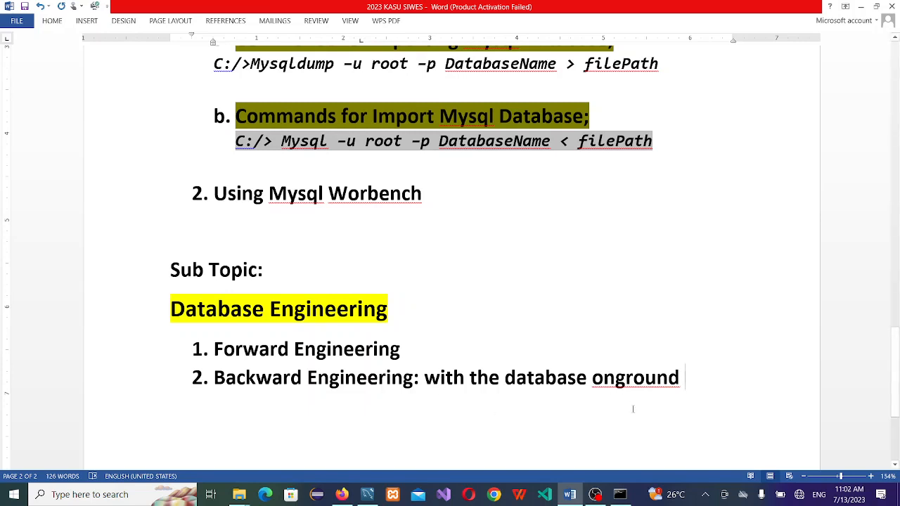
pyautogui.click(614, 377)
pyautogui.write('ground')
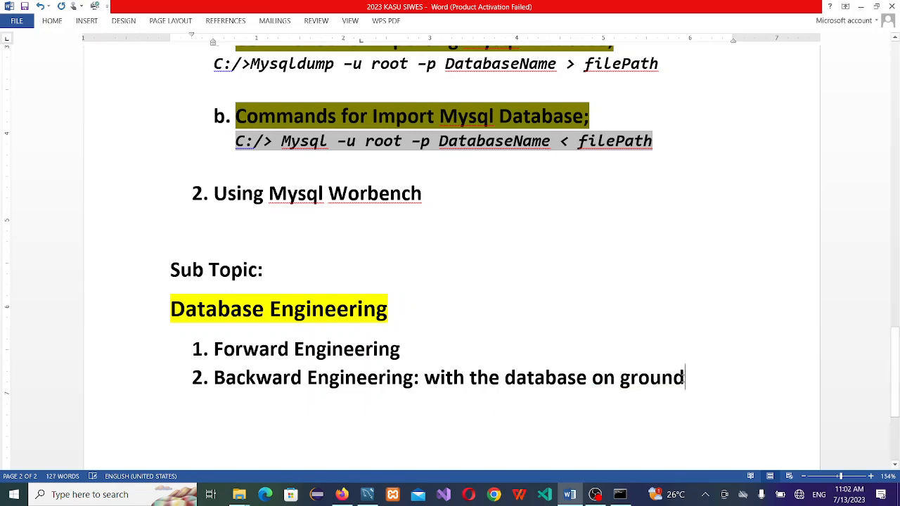
# Step: Complete the Backward Engineering description with ", you get the model of the DB"
pyautogui.write(', you ')
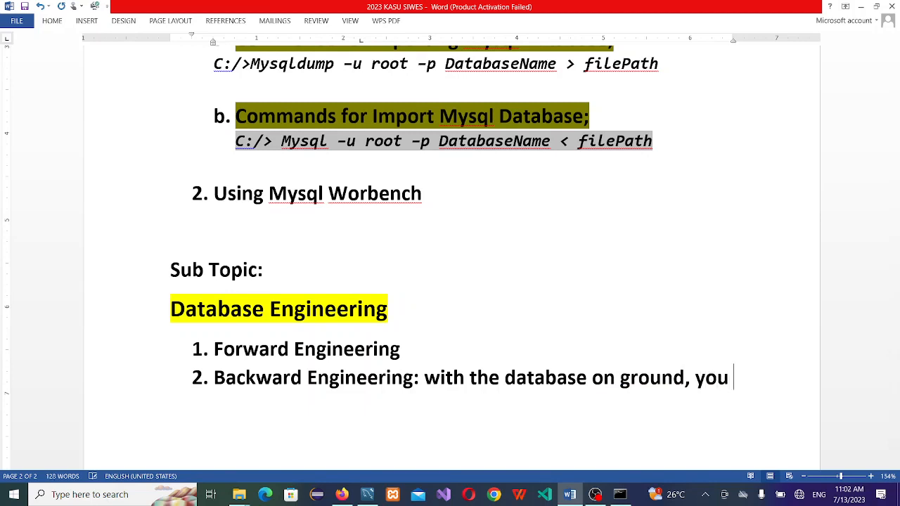
pyautogui.write('get the ')
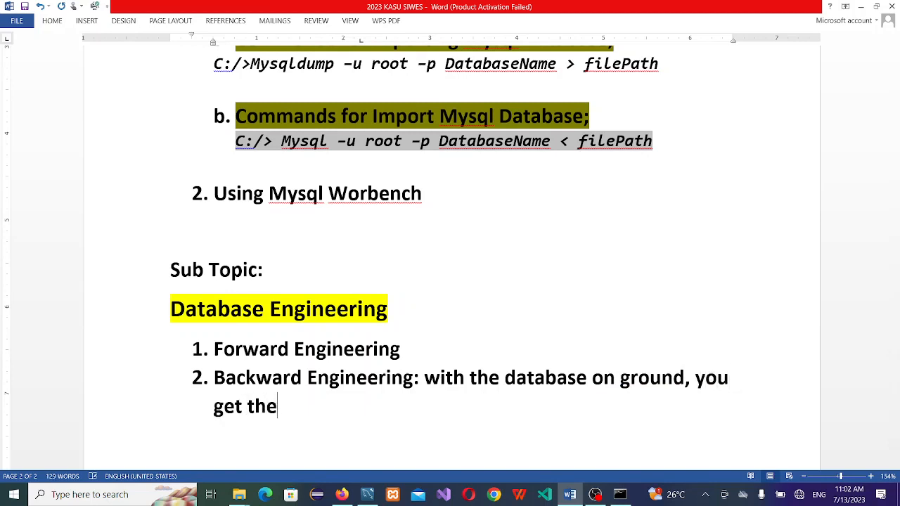
pyautogui.write('model')
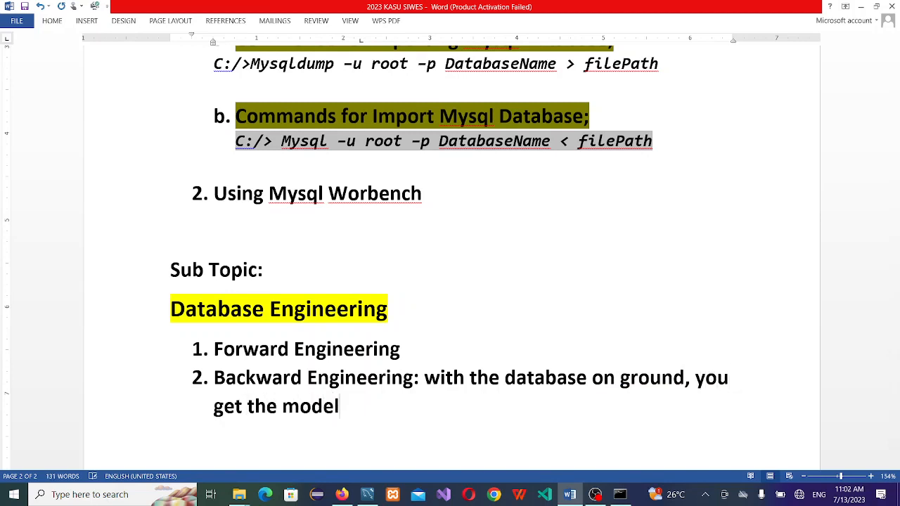
pyautogui.write(' of the d')
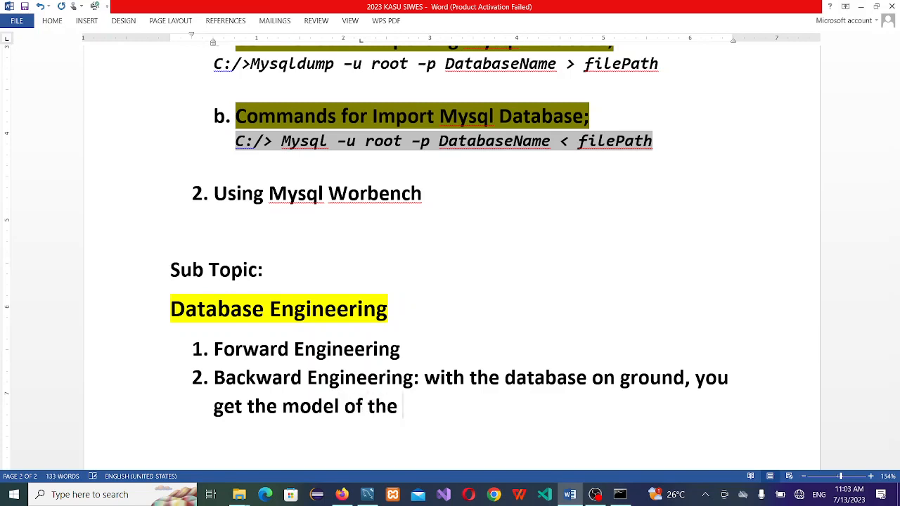
pyautogui.press('BackSpace')
pyautogui.press('BackSpace')
pyautogui.write('DB')
# Step: Try a gray highlight on the Backward Engineering description and undo it
pyautogui.moveTo(425, 377); pyautogui.dragTo(443, 407)
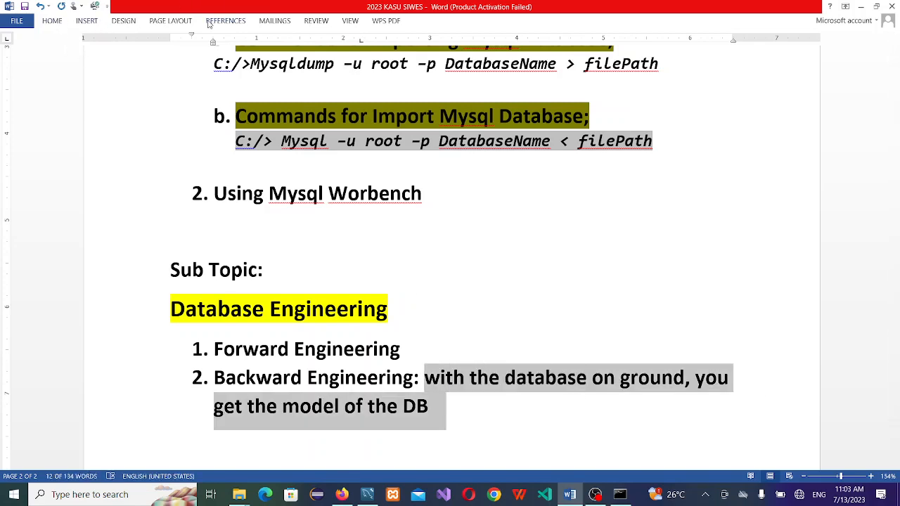
pyautogui.click(59, 20)
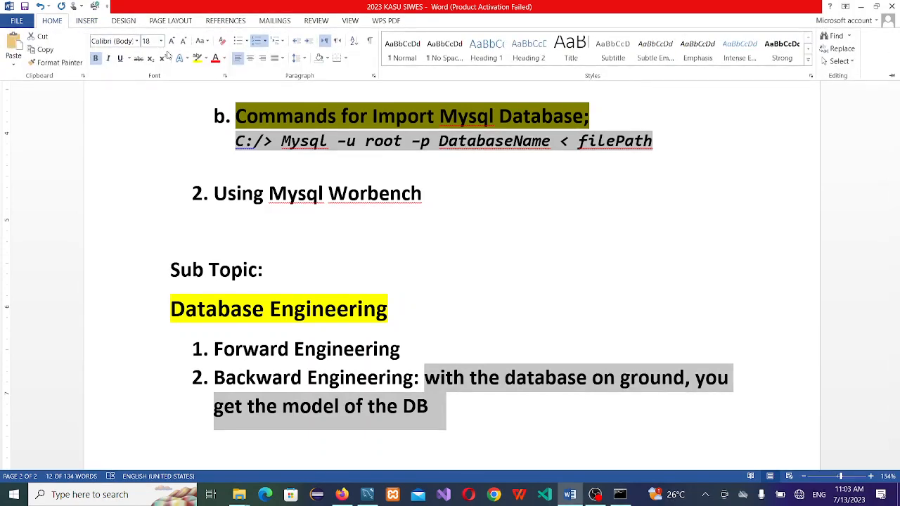
pyautogui.click(205, 58)
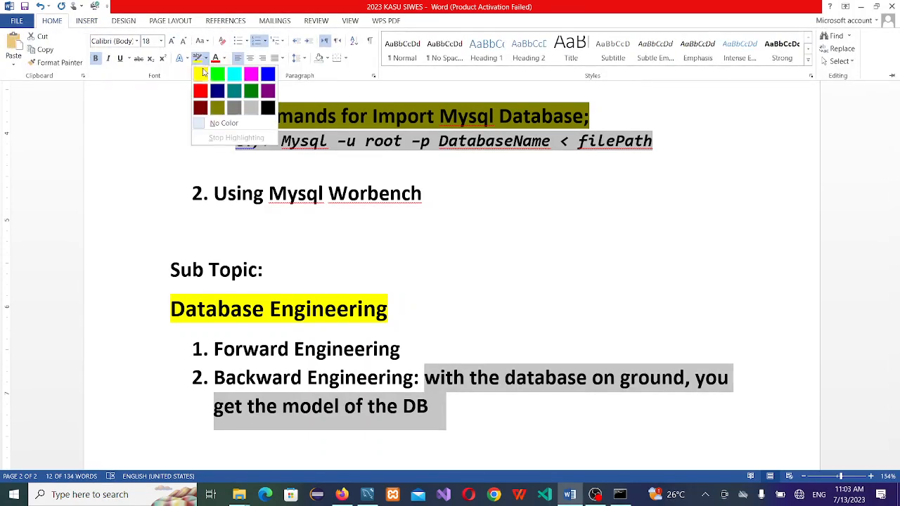
pyautogui.click(236, 113)
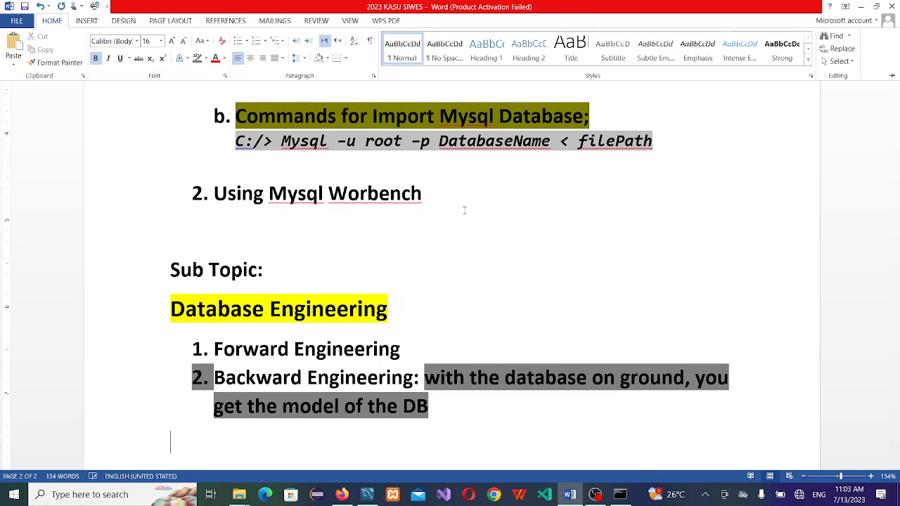
pyautogui.click(437, 403)
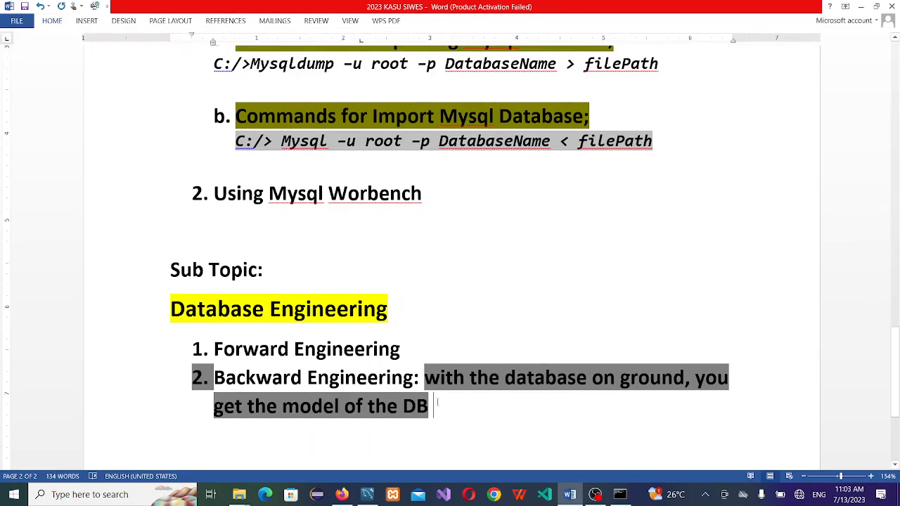
pyautogui.press('Down')
pyautogui.hotkey('ctrl', 'z')
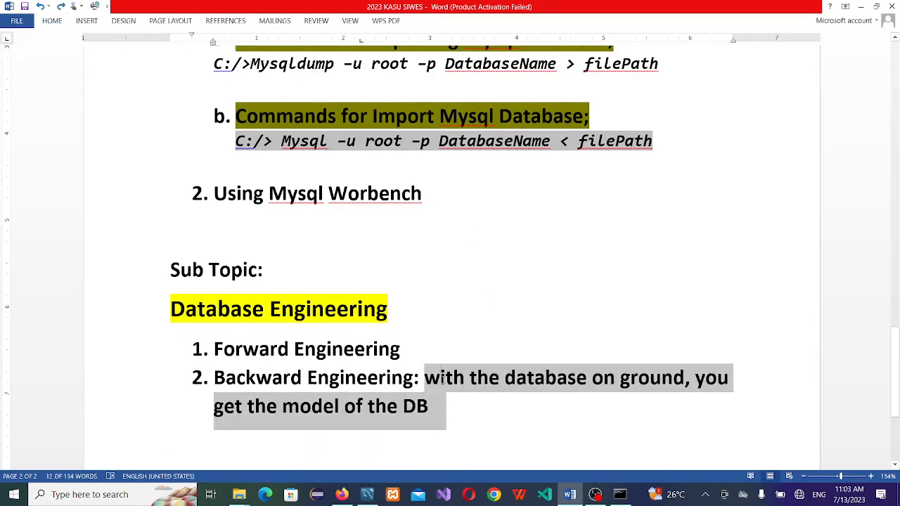
# Step: Deselect the Backward Engineering description and save the document
pyautogui.click(436, 400)
pyautogui.press('Down')
pyautogui.hotkey('ctrl', 's')
# Step: Add a colon after "Forward Engineering" and insert an unnumbered blank line below that item
pyautogui.click(422, 345)
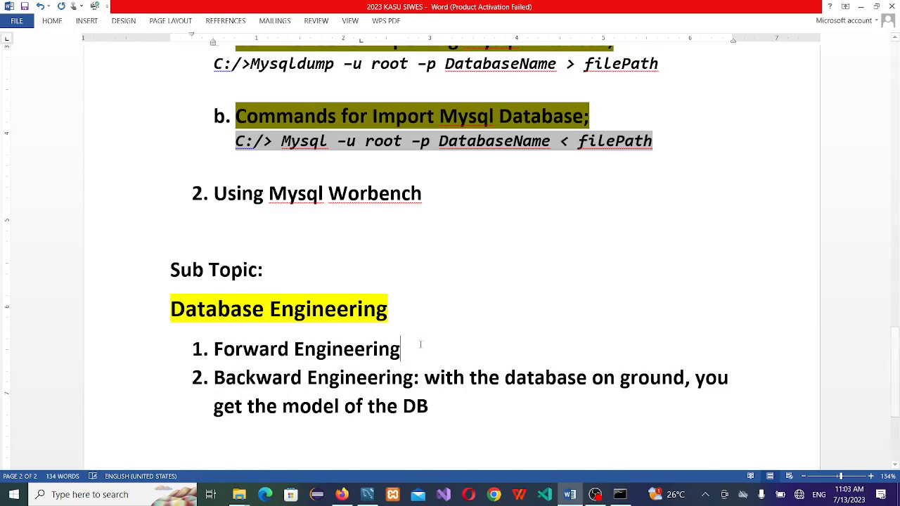
pyautogui.write(':')
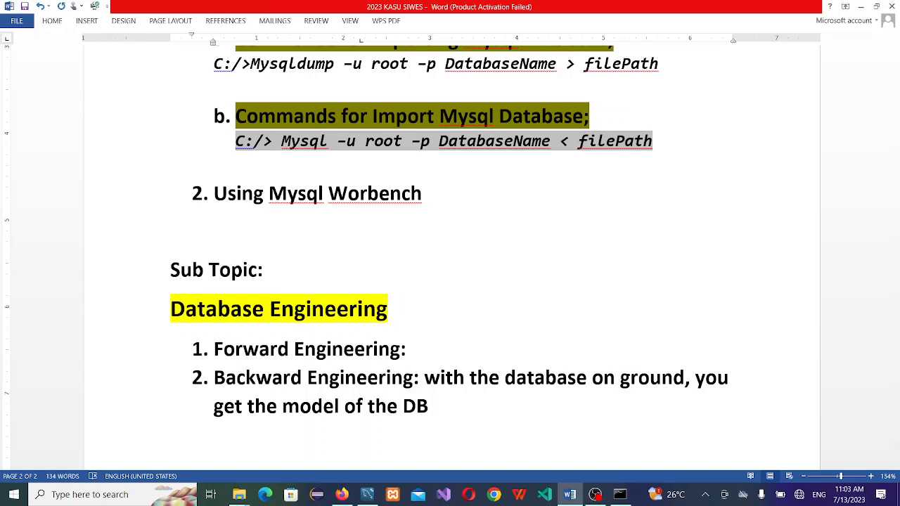
pyautogui.press('Return')
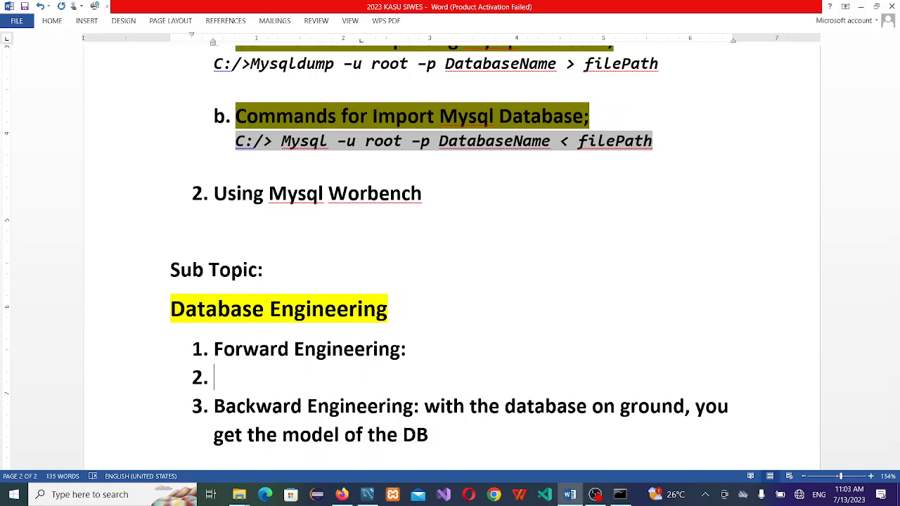
pyautogui.press('BackSpace')
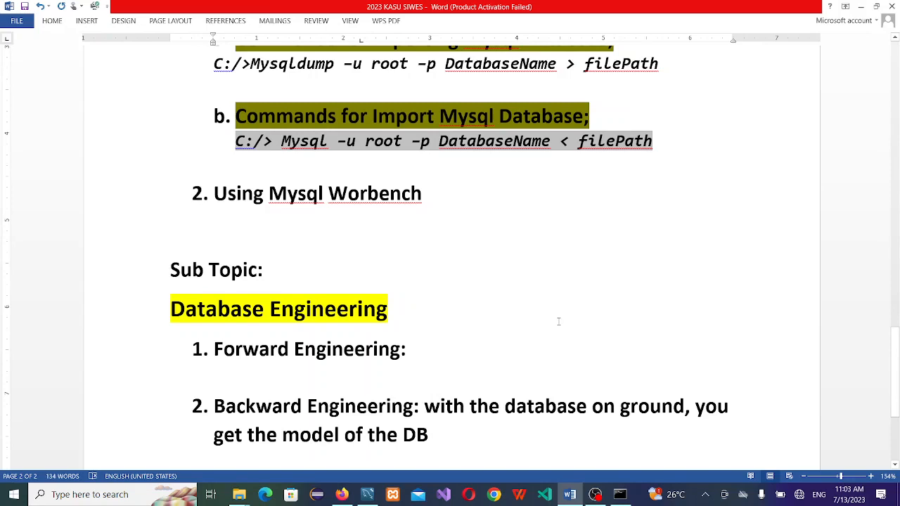
# Step: Begin the Forward Engineering description after its colon with "Here you create the database model"
pyautogui.click(419, 355)
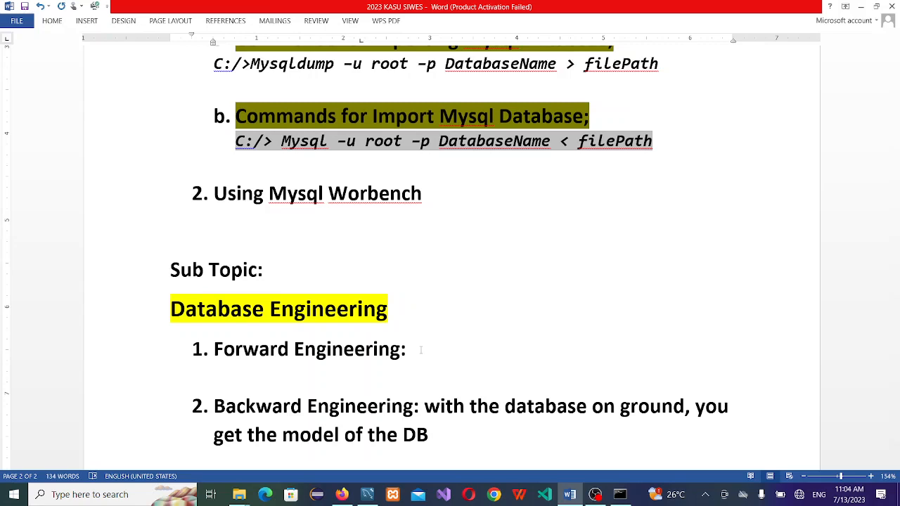
pyautogui.write('Here you crra')
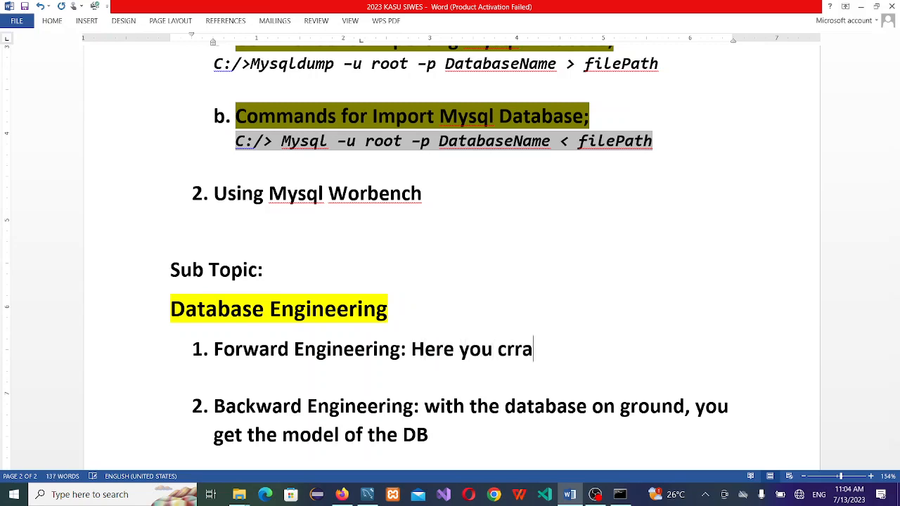
pyautogui.press('BackSpace')
pyautogui.press('BackSpace')
pyautogui.write('eate the database')
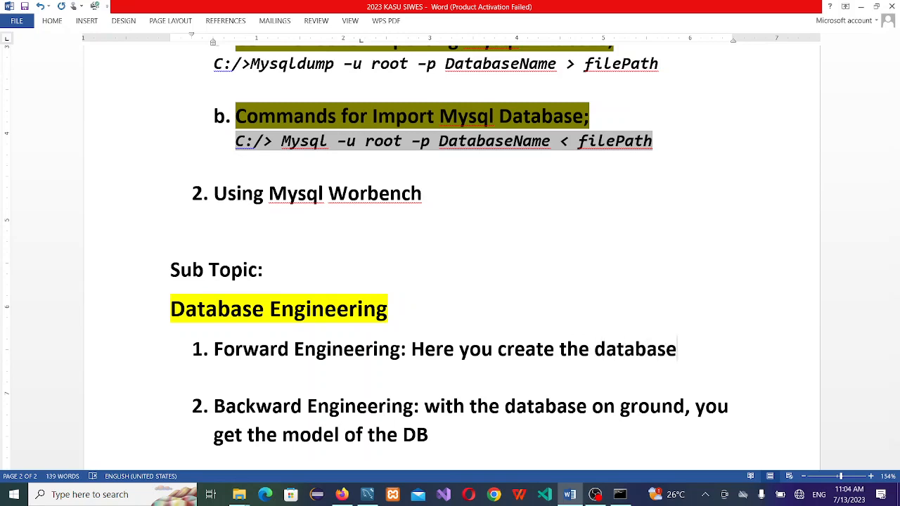
pyautogui.write(' model ')
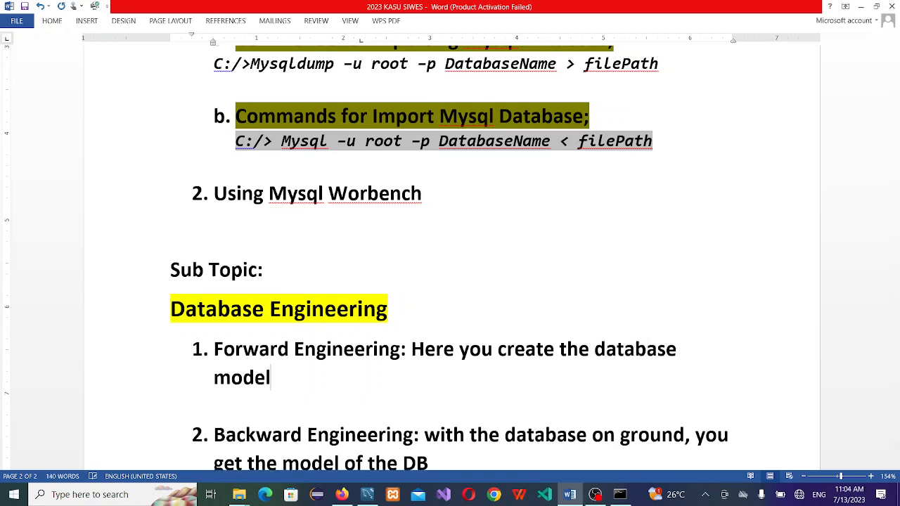
# Step: Continue the Forward Engineering description with "and then send to the"
pyautogui.write('and thn')
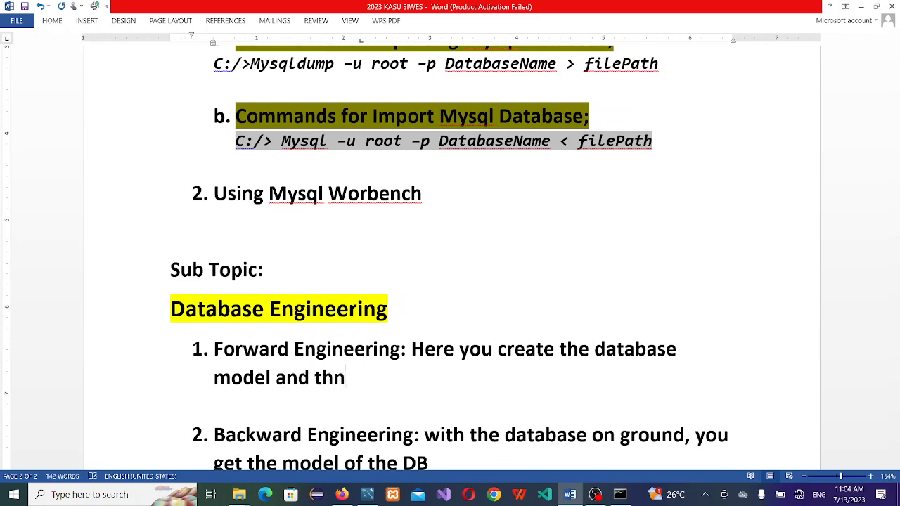
pyautogui.press('BackSpace')
pyautogui.write('en send th')
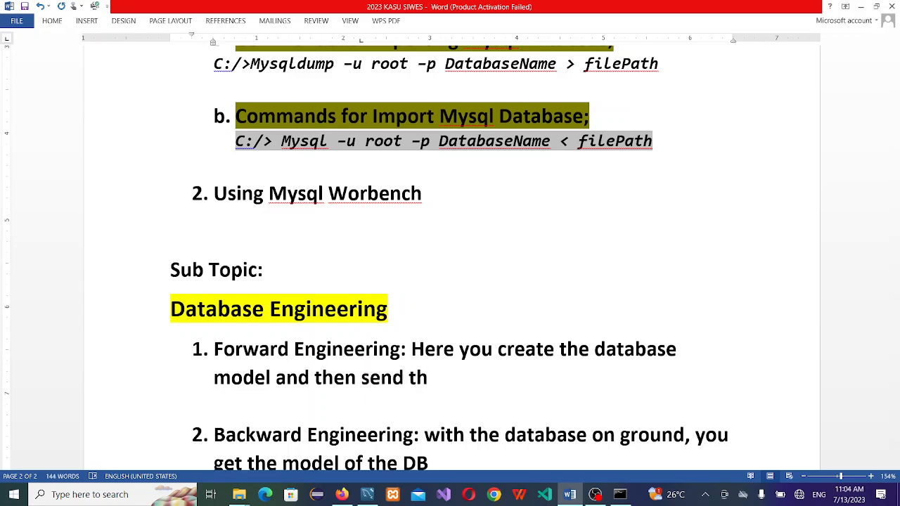
pyautogui.press('BackSpace')
pyautogui.write('o the the')
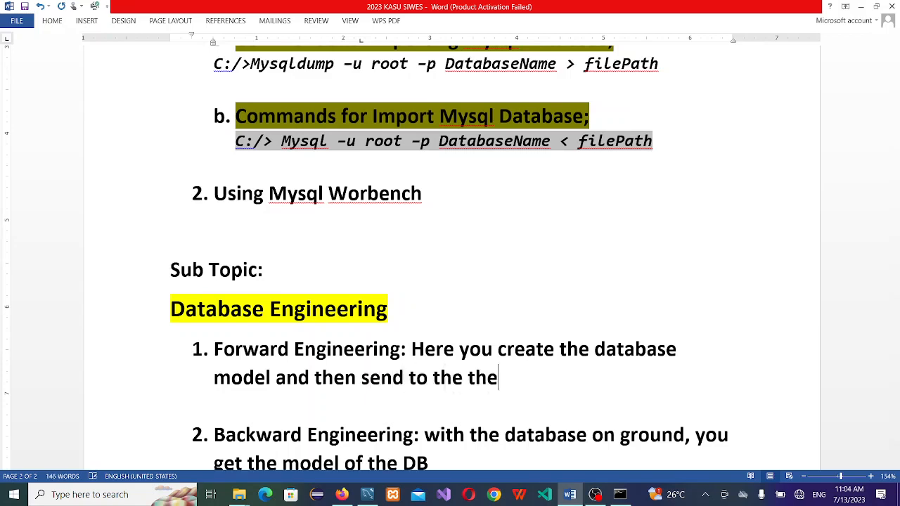
pyautogui.press('BackSpace')
pyautogui.press('BackSpace')
pyautogui.press('BackSpace')
# Step: Add "Mysql Workbech to get" to the Forward Engineering description
pyautogui.write('waork')
pyautogui.press('BackSpace')
pyautogui.press('BackSpace')
pyautogui.press('BackSpace')
pyautogui.press('BackSpace')
pyautogui.write('o')
pyautogui.press('BackSpace')
pyautogui.press('BackSpace')
pyautogui.write('Mysql Workb')
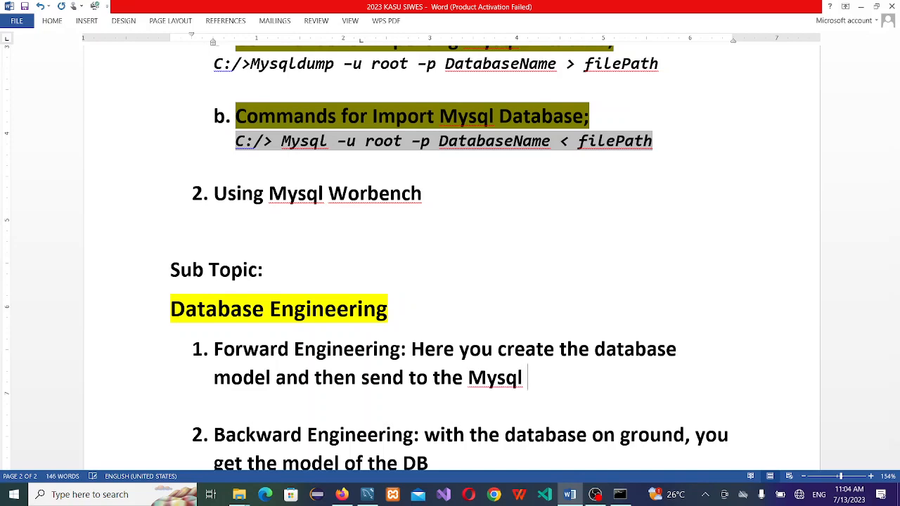
pyautogui.write('ecnh')
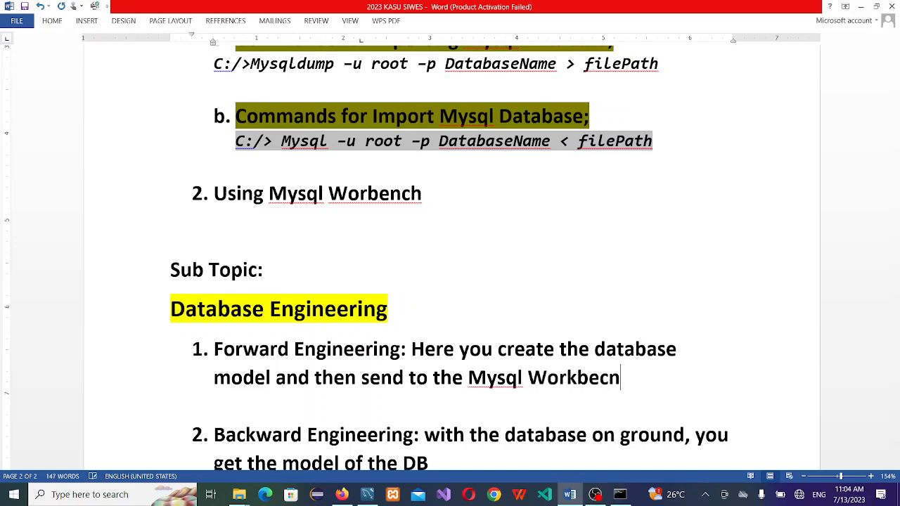
pyautogui.press('BackSpace')
pyautogui.press('BackSpace')
pyautogui.press('BackSpace')
pyautogui.press('BackSpace')
pyautogui.write('ch to get')
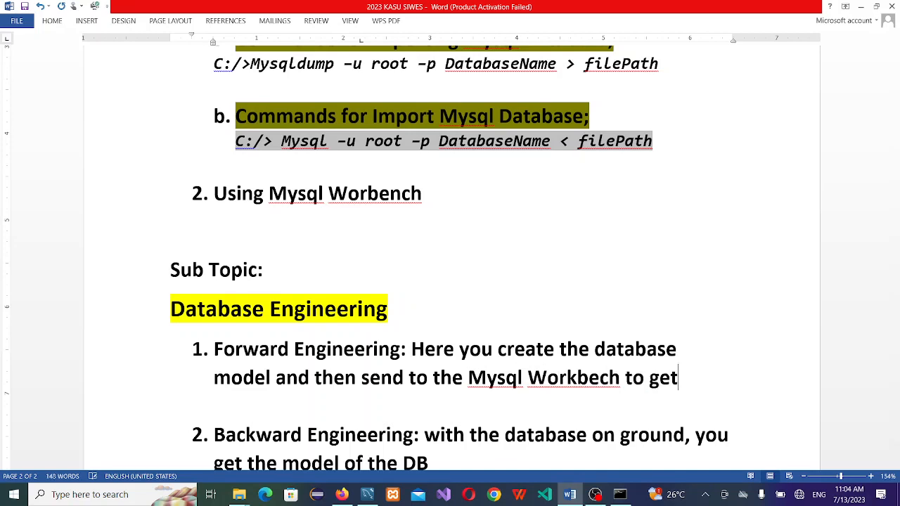
# Step: Finish the Forward Engineering description with "the DB MODEL"
pyautogui.write(' the M')
pyautogui.write('OD')
pyautogui.write('SEL')
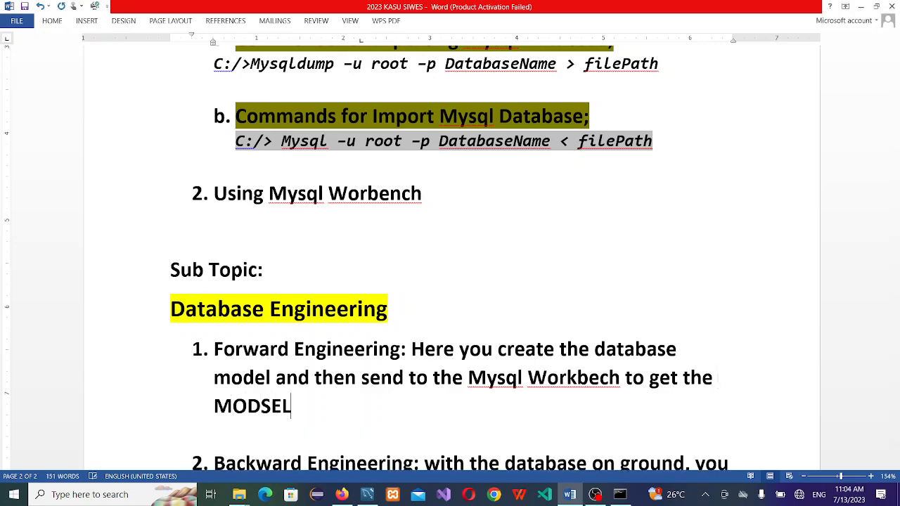
pyautogui.press('BackSpace')
pyautogui.press('BackSpace')
pyautogui.press('BackSpace')
pyautogui.write('ELDBa')
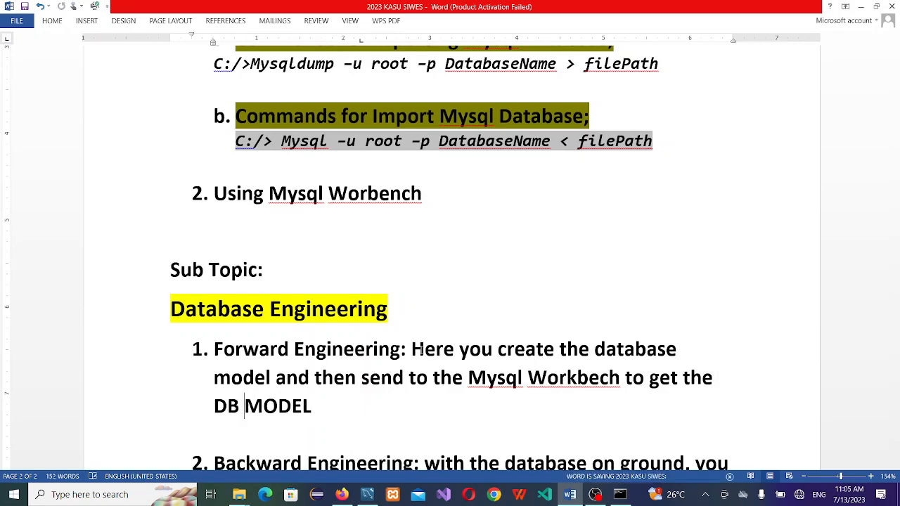
pyautogui.press('End')
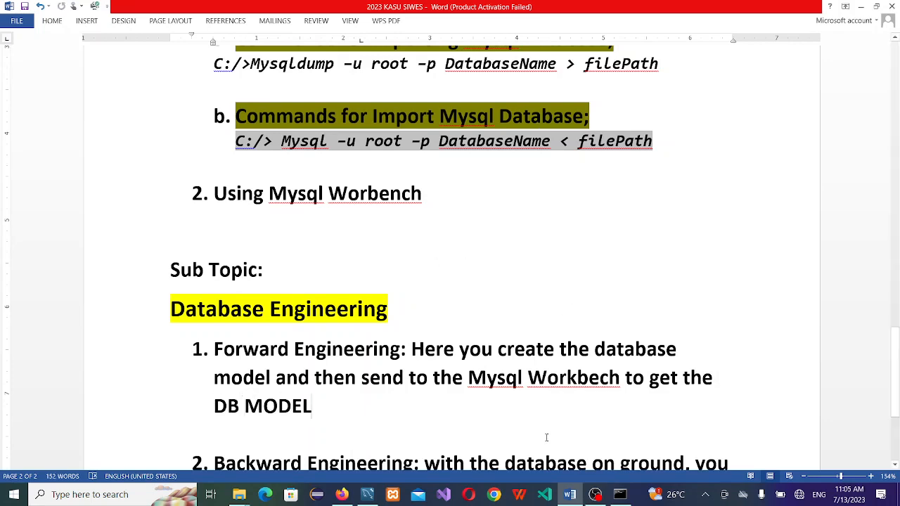
# Step: Replace the word "model" with "MODEL" in the Backward Engineering description
pyautogui.hotkey('ctrl', 'a')
pyautogui.click(653, 425)
pyautogui.scroll(-2, 652, 424)
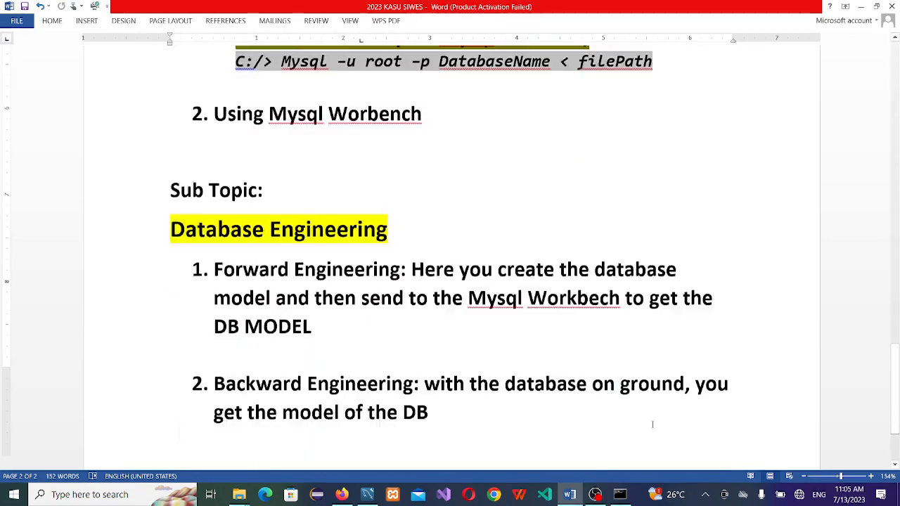
pyautogui.scroll(-3, 652, 424)
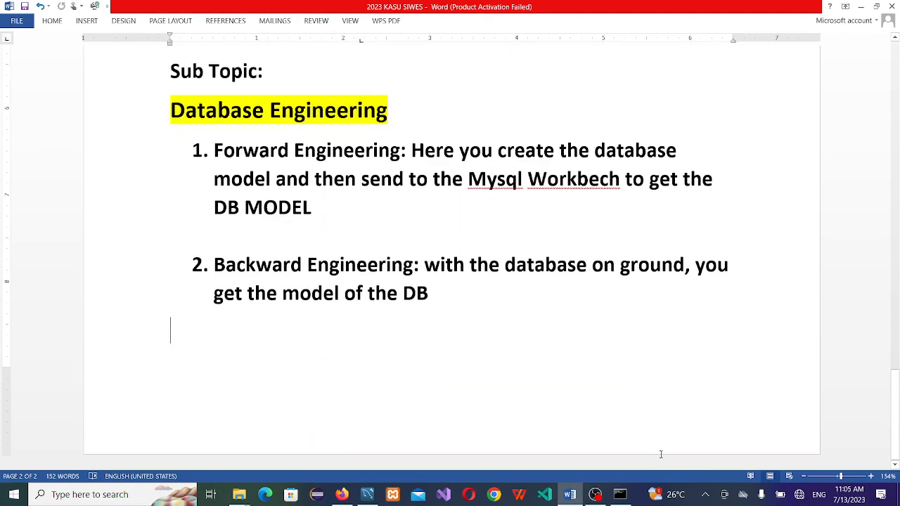
pyautogui.click(402, 293)
pyautogui.doubleClick(320, 288)
pyautogui.write('MODEL')
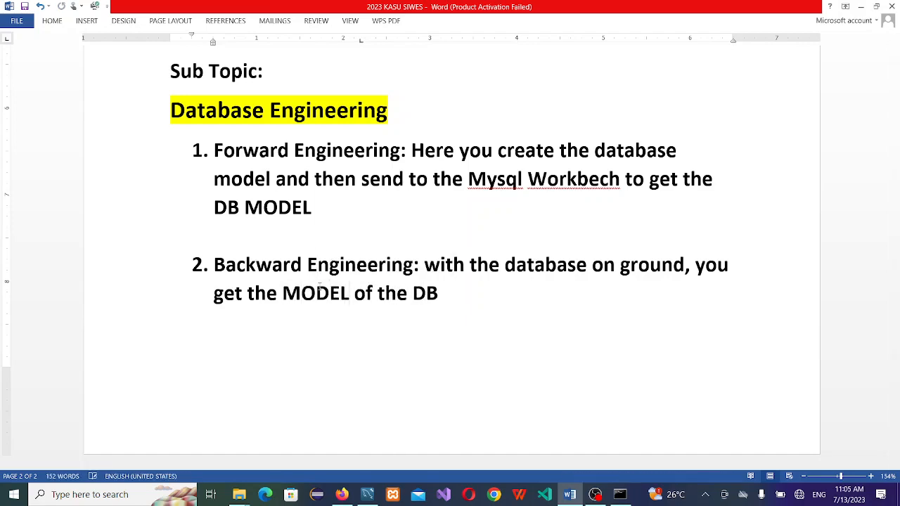
# Step: Switch to MySQL Workbench and enlarge the query editor area above the account result grid
pyautogui.hotkey('alt', 'Tab')
pyautogui.hotkey('alt', 'Tab')
pyautogui.click(429, 240)
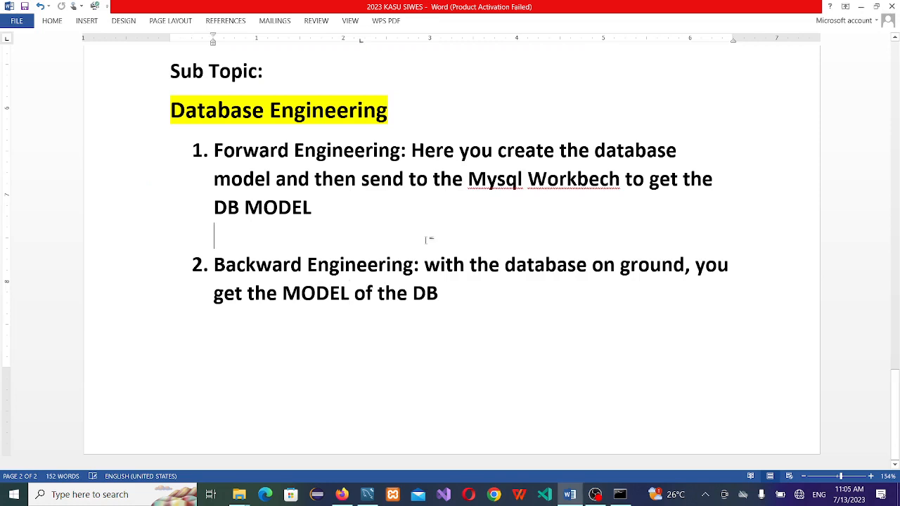
pyautogui.click(367, 494)
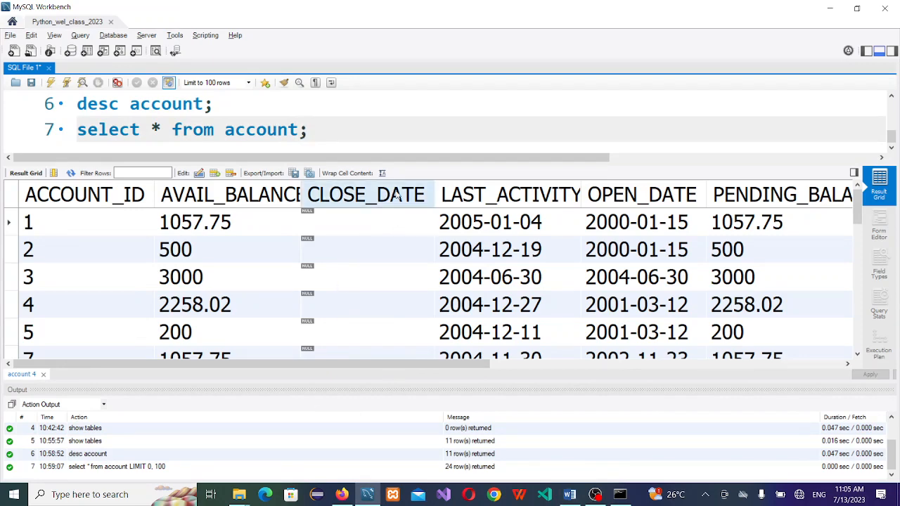
pyautogui.moveTo(398, 163); pyautogui.dragTo(404, 246)
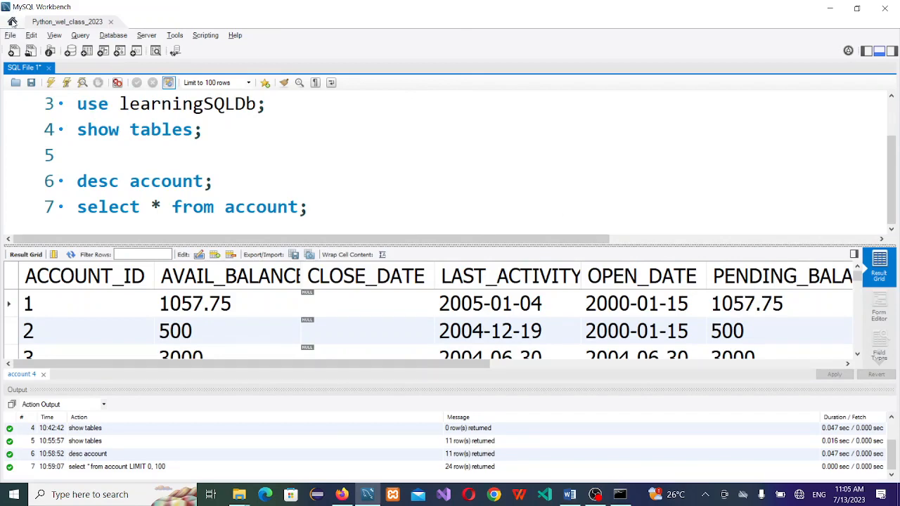
# Step: View the saved database models from the home screen and return to the MySQL connections list
pyautogui.click(12, 22)
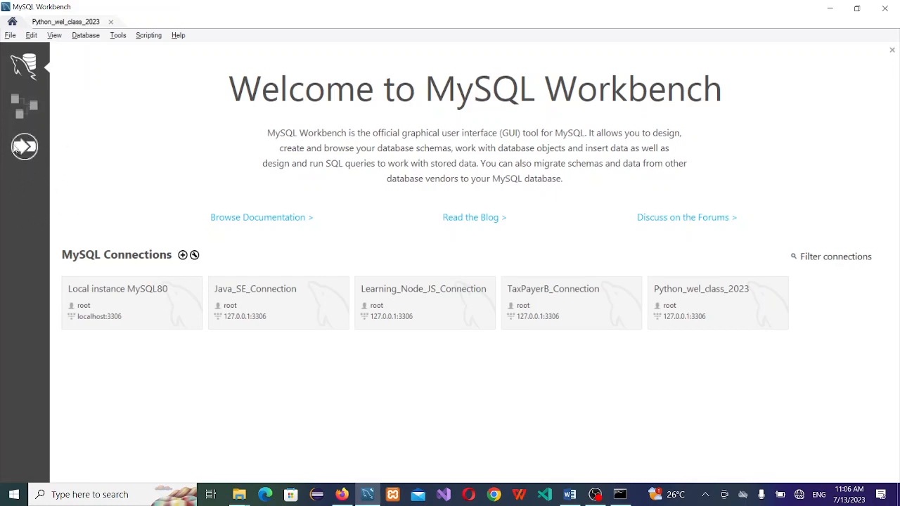
pyautogui.click(26, 108)
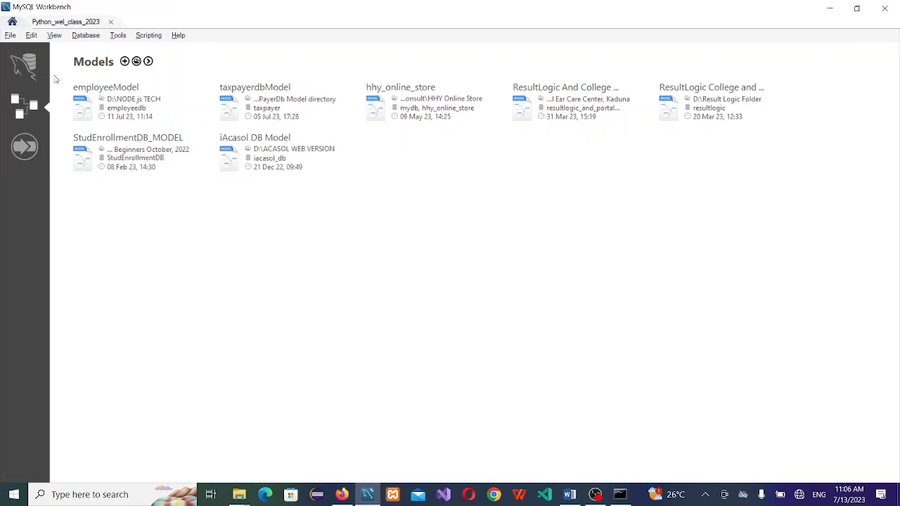
pyautogui.click(23, 65)
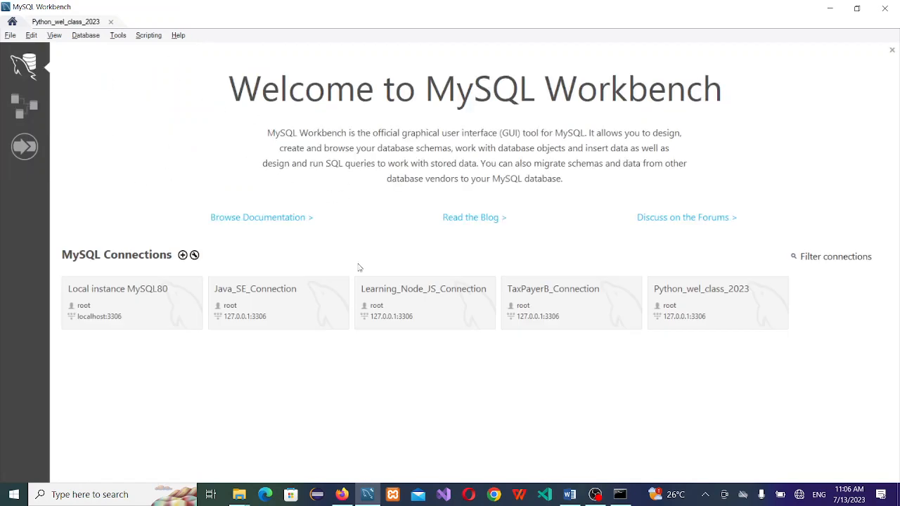
# Step: Open another session of the Python_wel_class_2023 connection, cancel the workspace restore, and return to the session with the learningSQLDb queries
pyautogui.click(762, 311)
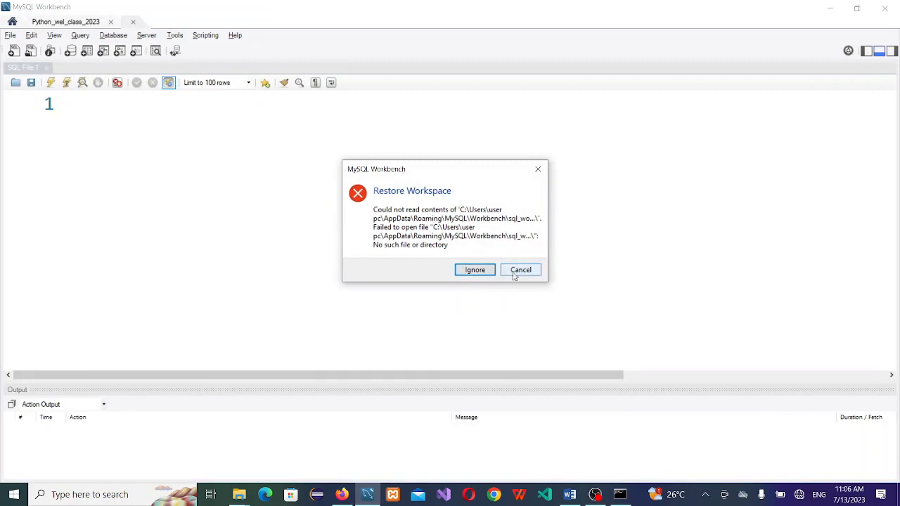
pyautogui.click(530, 272)
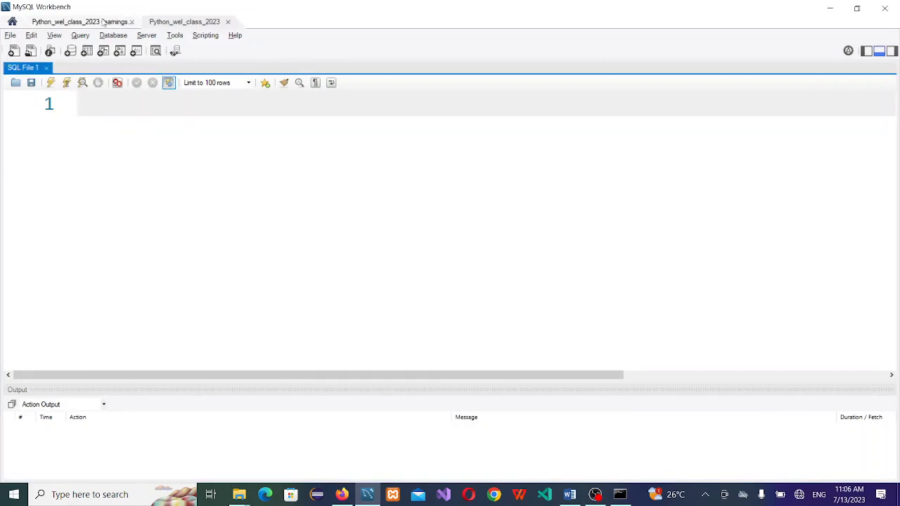
pyautogui.click(177, 167)
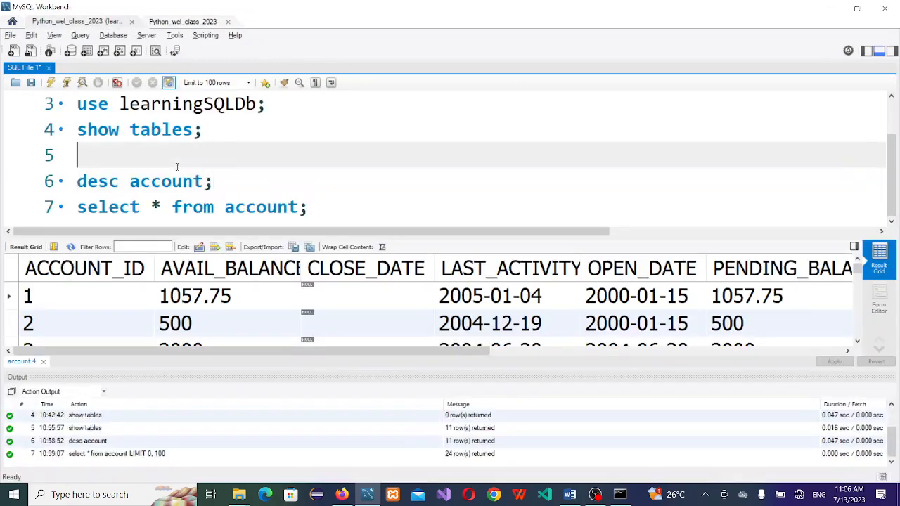
# Step: Switch to Word and change "Backward" to "Reverse" in the second Database Engineering list item
pyautogui.click(113, 35)
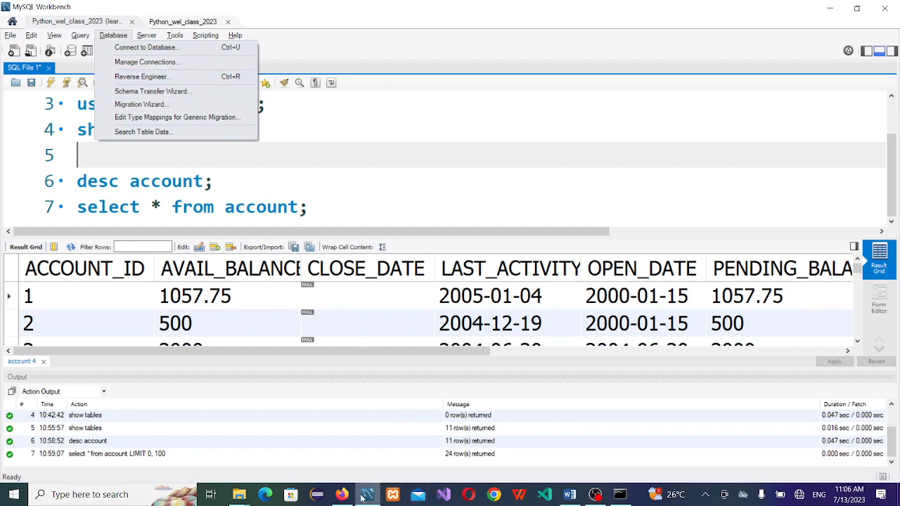
pyautogui.click(571, 496)
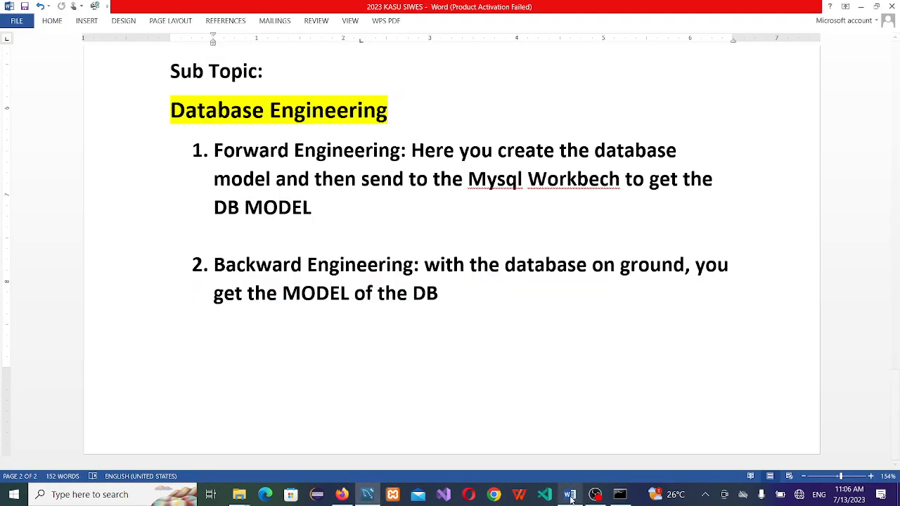
pyautogui.click(254, 264)
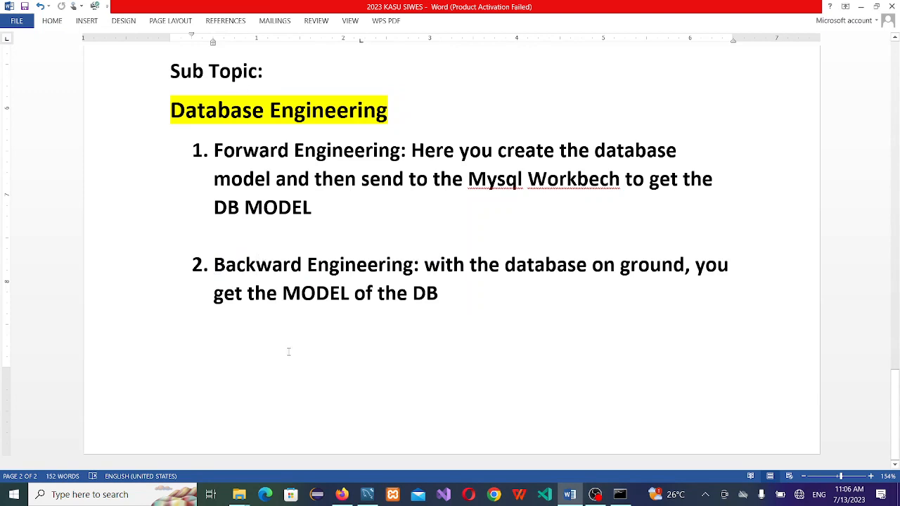
pyautogui.doubleClick(258, 265)
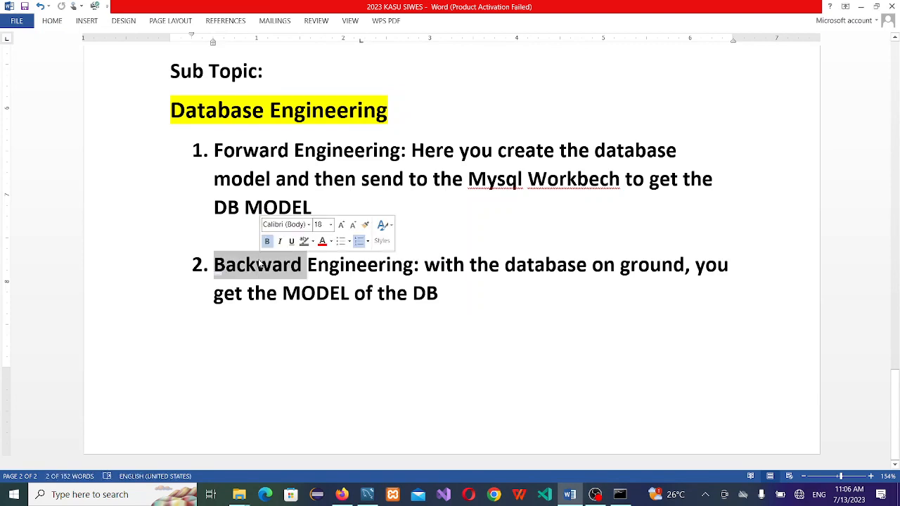
pyautogui.write('Reve')
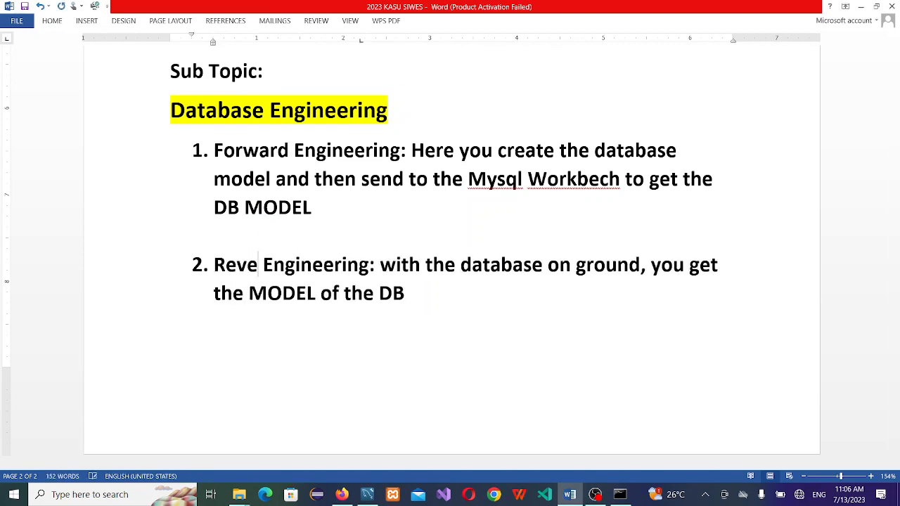
pyautogui.write('rse')
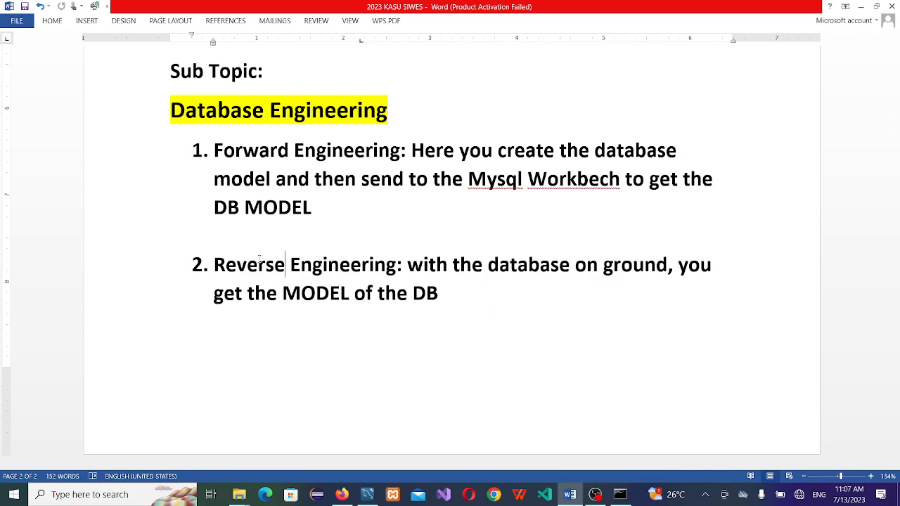
# Step: Switch to MySQL Workbench and start reverse engineering a database through the stored connection Python_wel_class_2023
pyautogui.hotkey('alt', 'Tab')
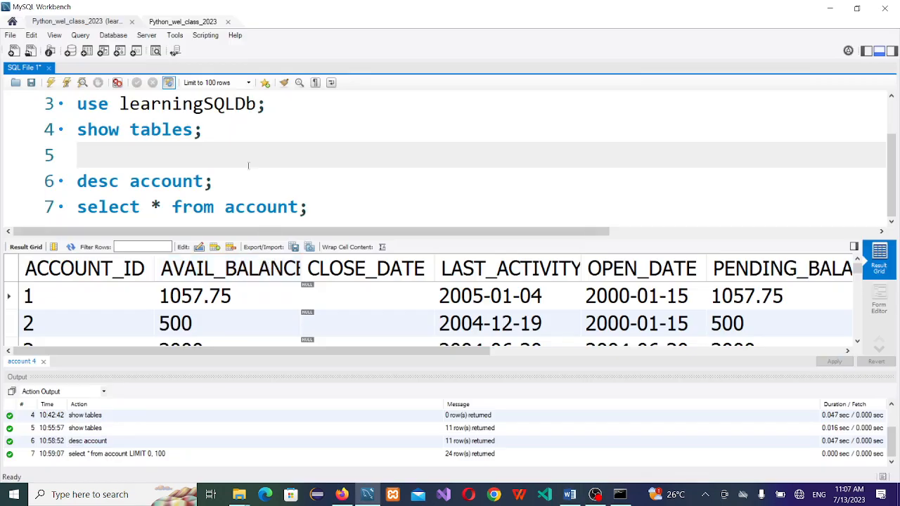
pyautogui.click(118, 38)
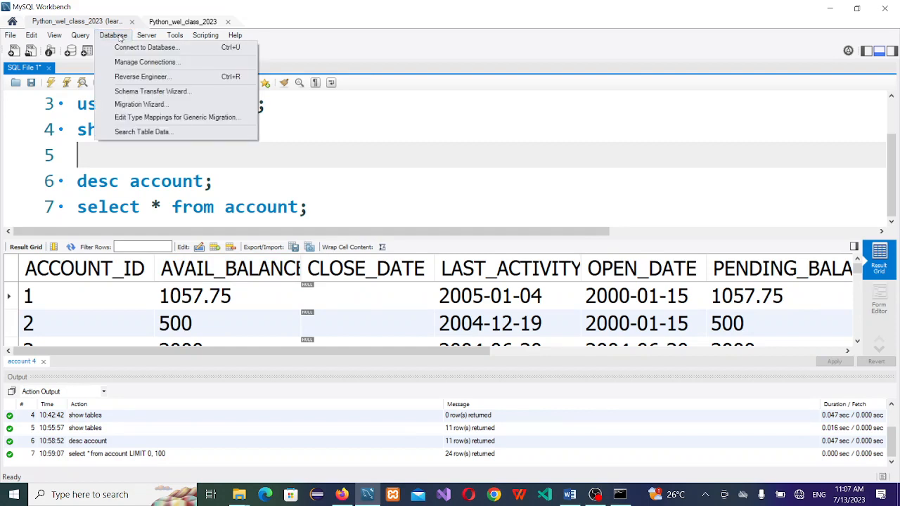
pyautogui.click(164, 82)
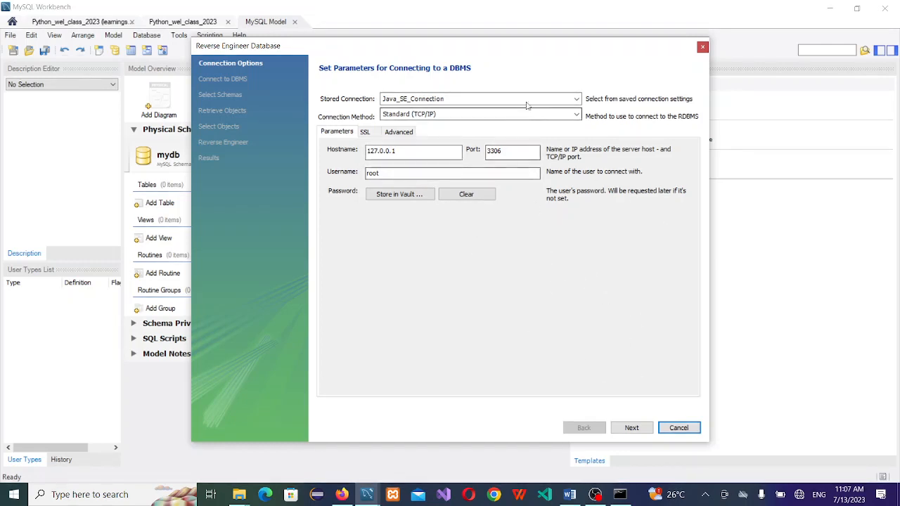
pyautogui.click(576, 100)
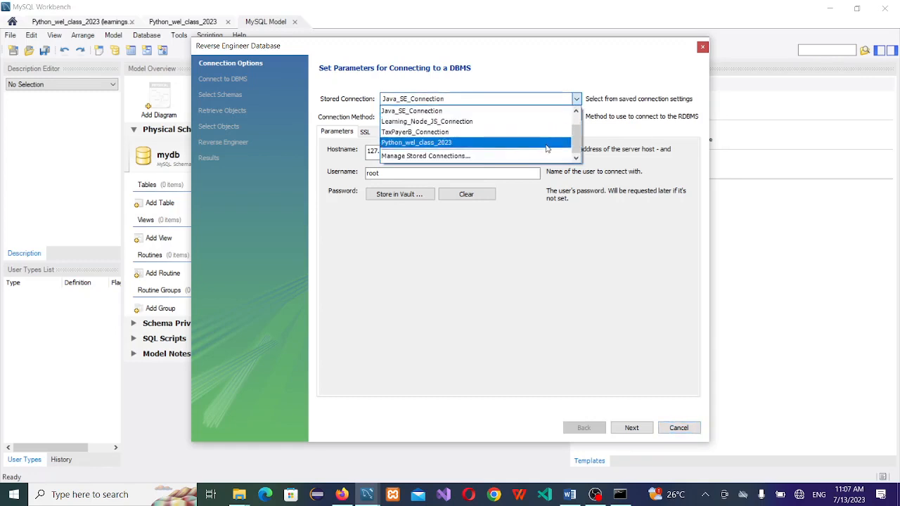
pyautogui.click(543, 143)
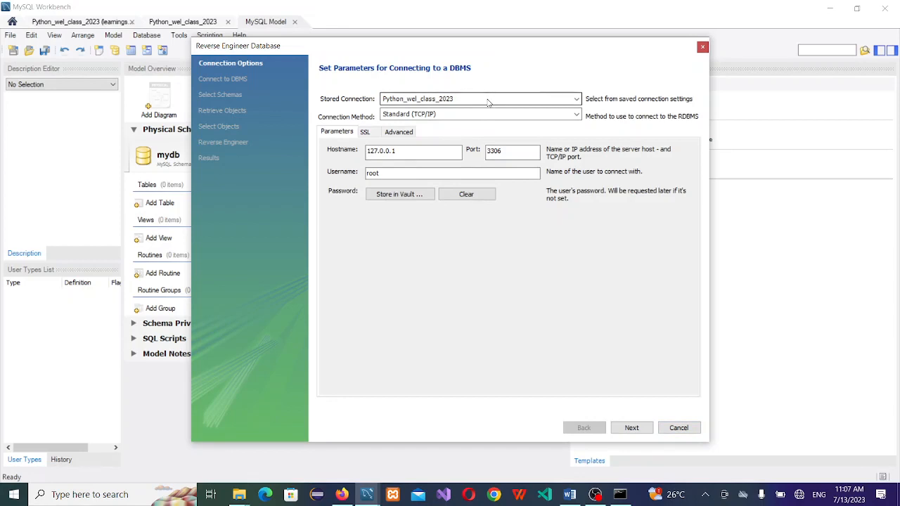
pyautogui.click(635, 428)
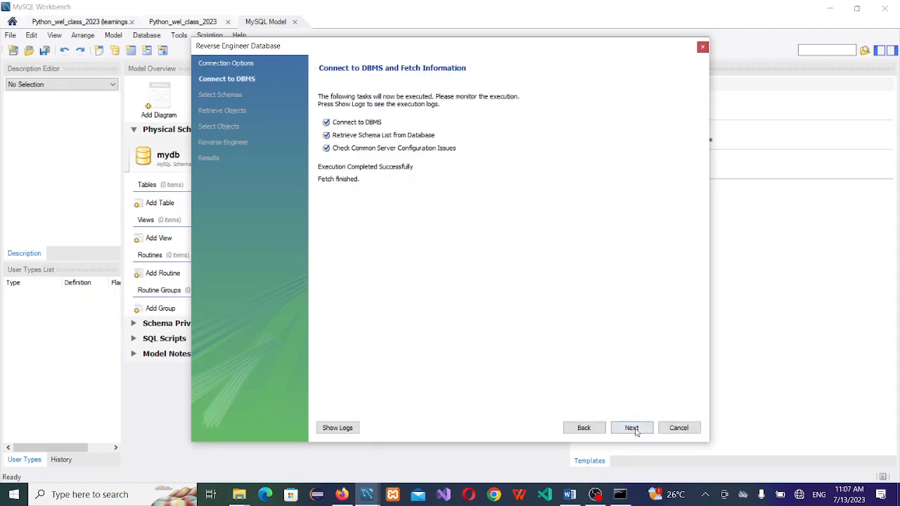
pyautogui.click(633, 429)
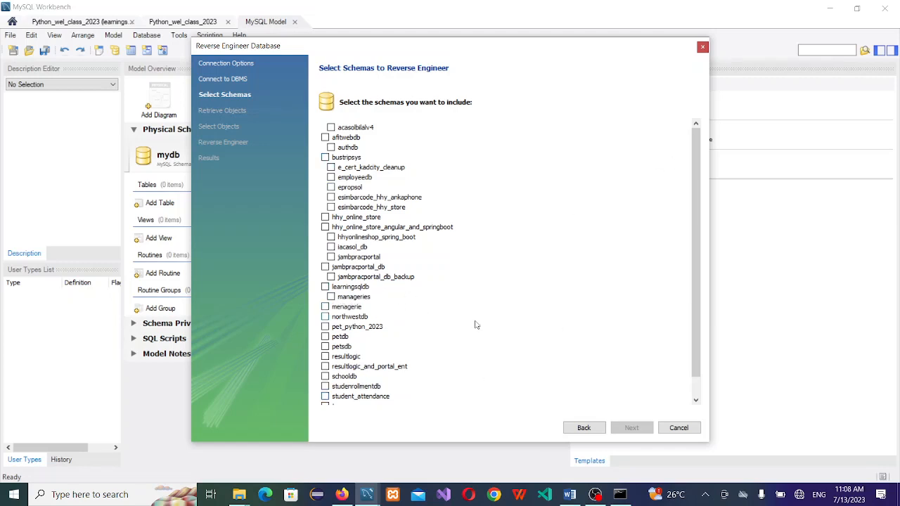
# Step: Reverse engineer the learningsqldb schema and place its objects on an EER diagram
pyautogui.click(325, 287)
pyautogui.click(630, 429)
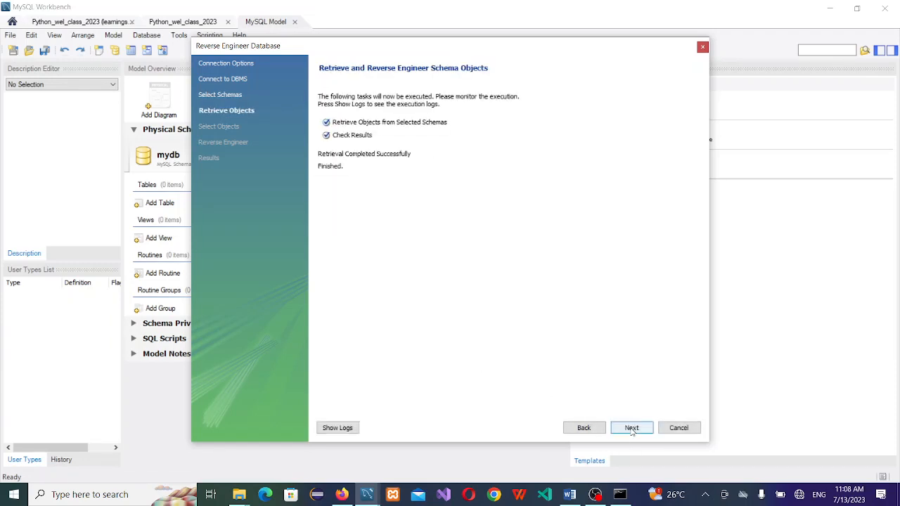
pyautogui.click(631, 429)
pyautogui.click(631, 428)
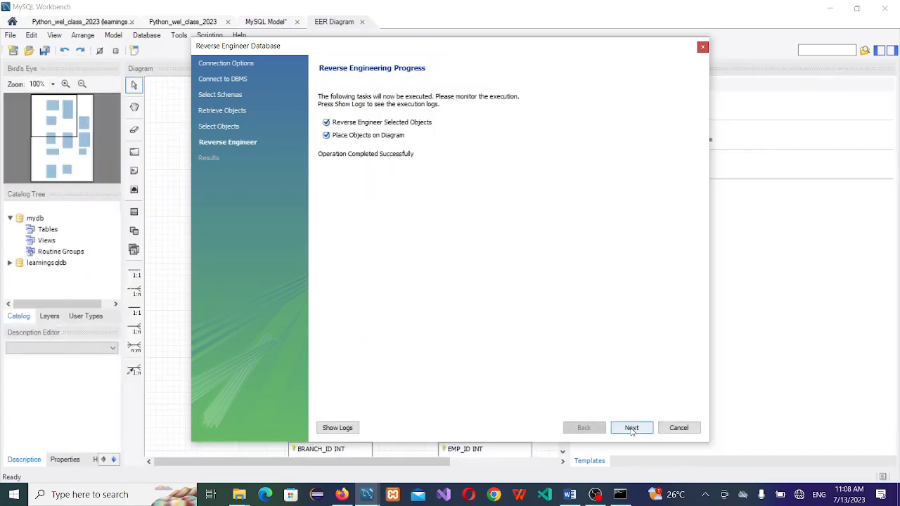
pyautogui.click(631, 428)
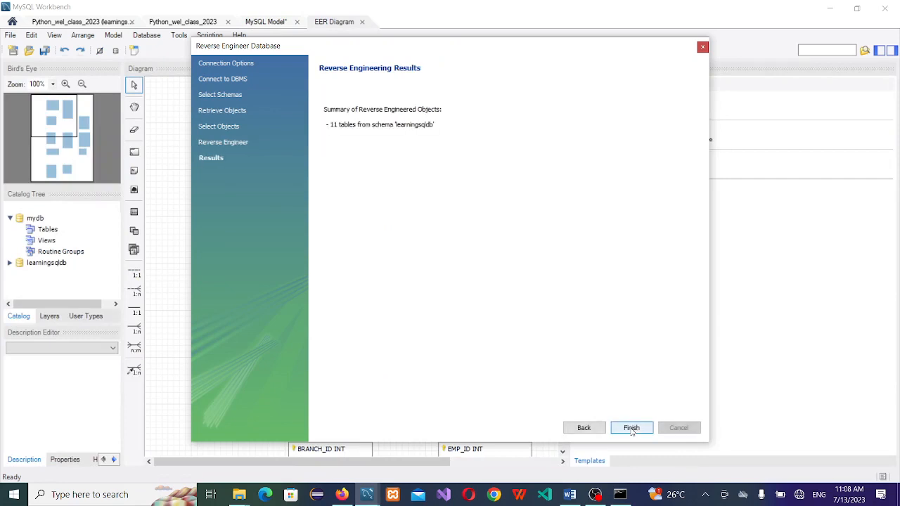
pyautogui.click(631, 428)
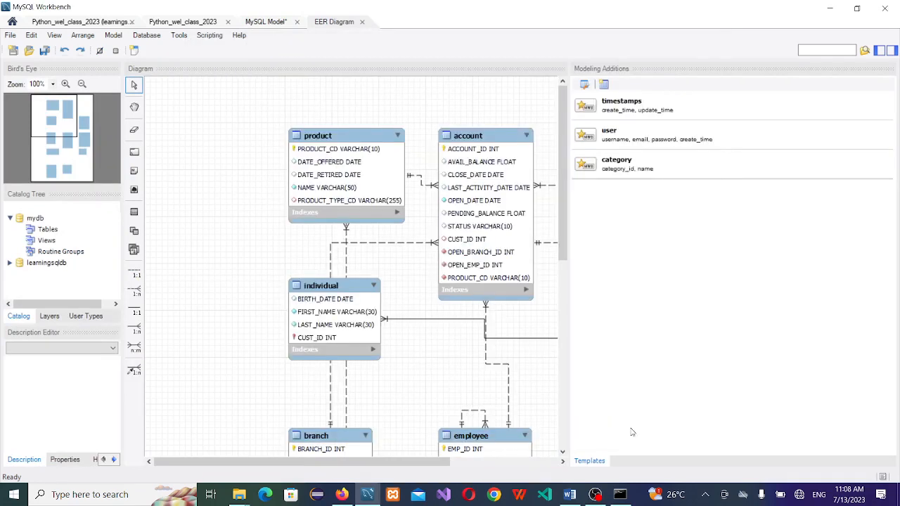
# Step: Hide the modeling additions sidebar and examine the tables and relationships across the EER diagram
pyautogui.click(892, 52)
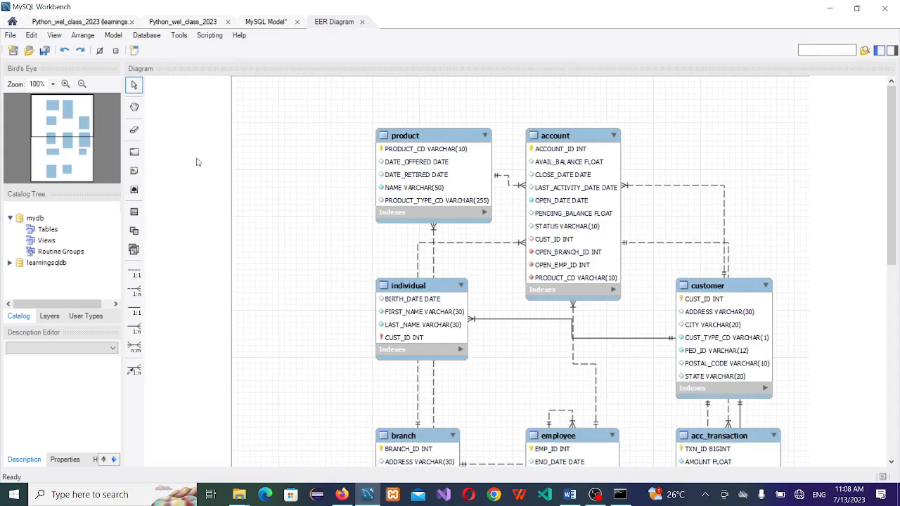
pyautogui.moveTo(898, 179); pyautogui.dragTo(898, 397)
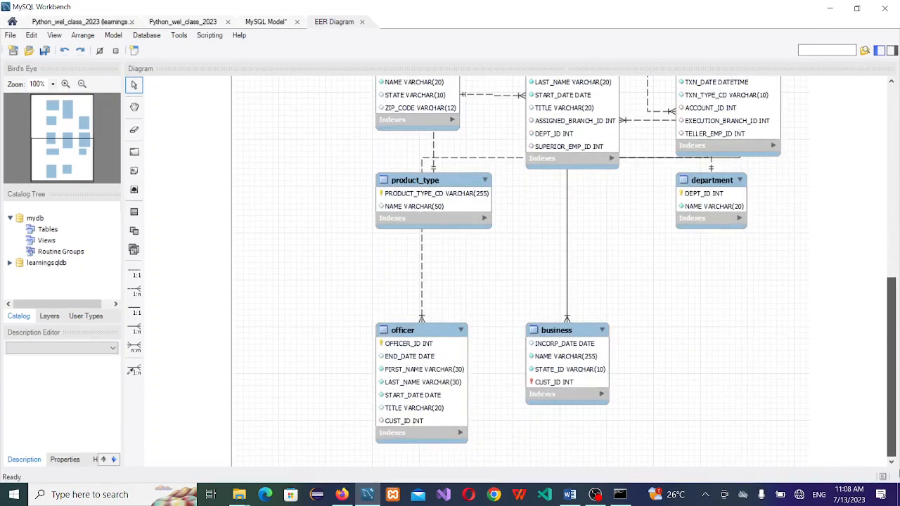
pyautogui.scroll(8, 878, 223)
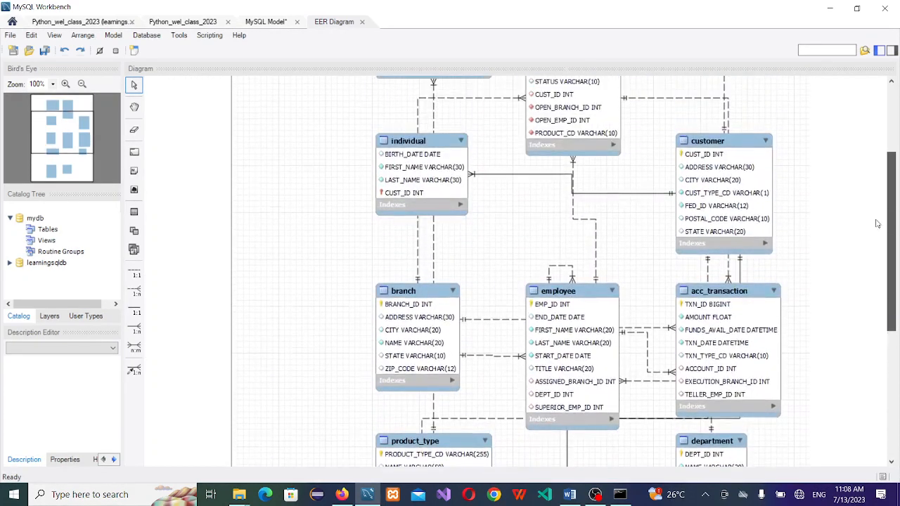
pyautogui.scroll(5, 877, 224)
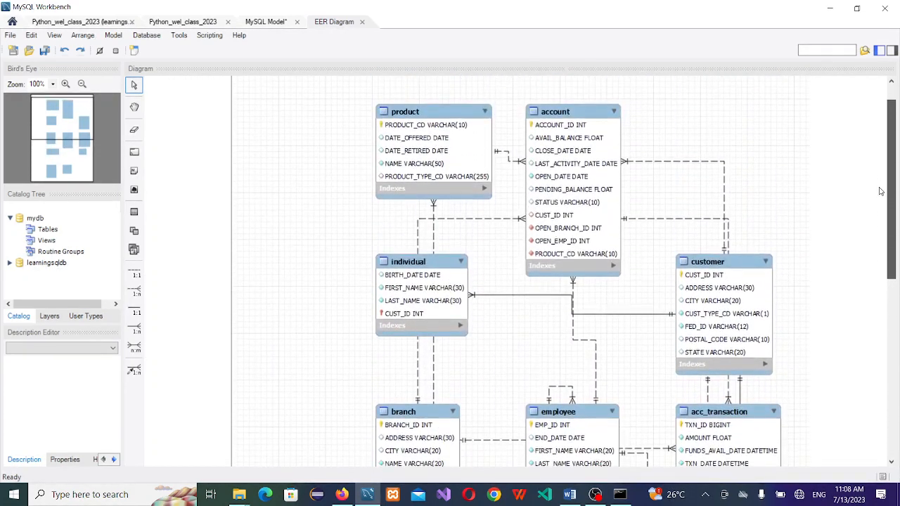
pyautogui.scroll(-2, 879, 192)
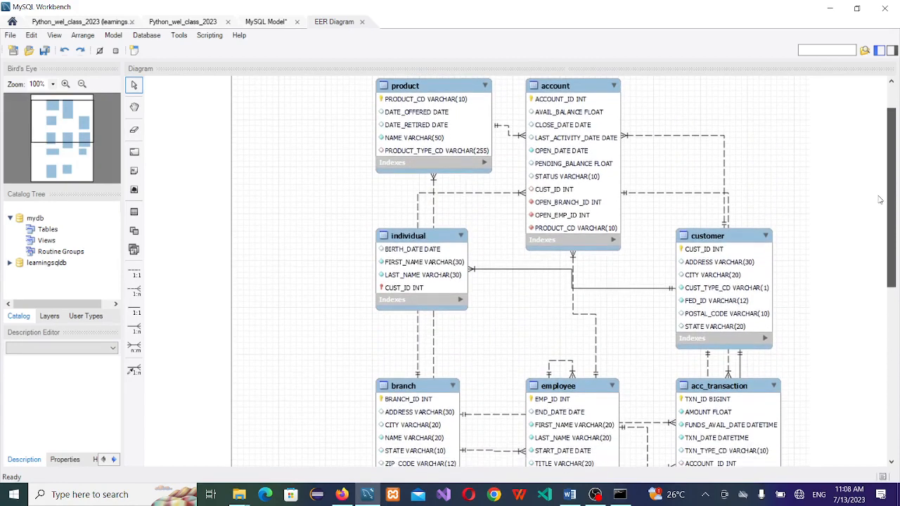
pyautogui.scroll(-10, 878, 199)
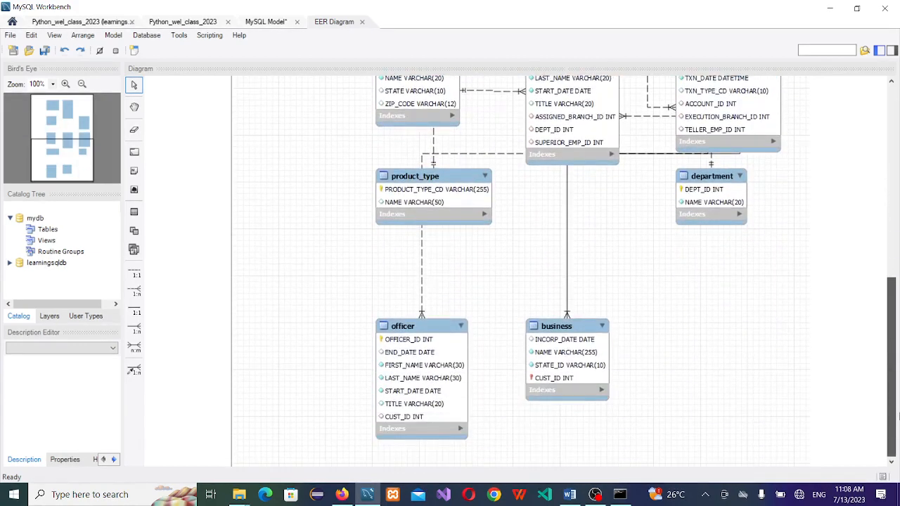
# Step: Review the learningsqldb EER diagram from the product and account tables down to the officer and business tables, including their connecting relationships
pyautogui.moveTo(897, 416); pyautogui.dragTo(897, 168)
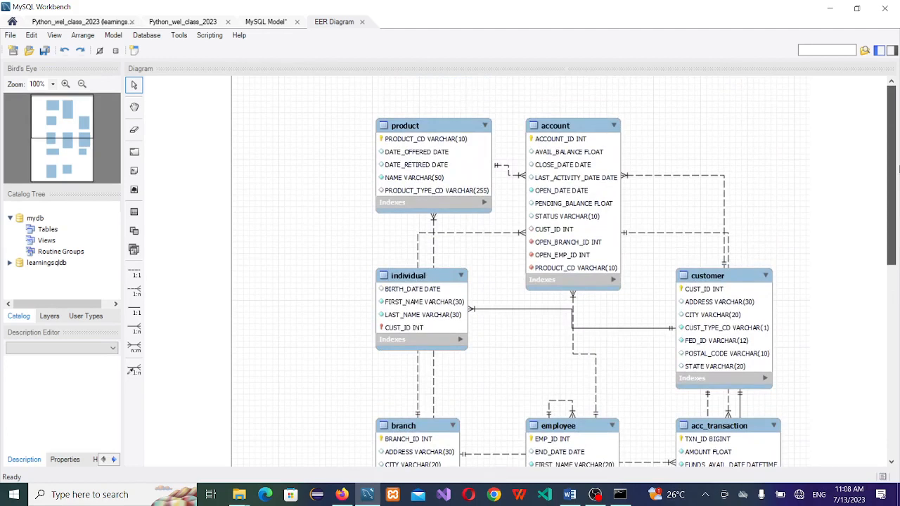
pyautogui.moveTo(898, 169); pyautogui.dragTo(897, 416)
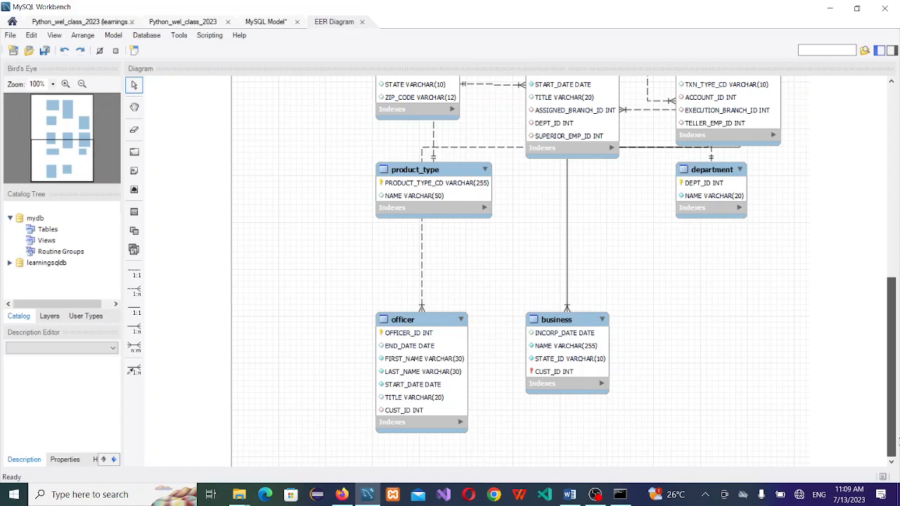
pyautogui.moveTo(898, 414); pyautogui.dragTo(881, 155)
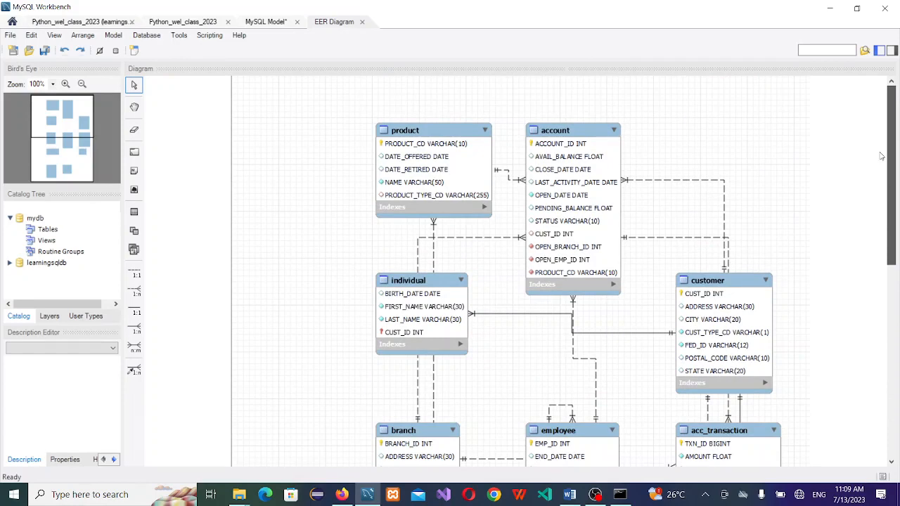
pyautogui.moveTo(880, 156); pyautogui.dragTo(708, 195)
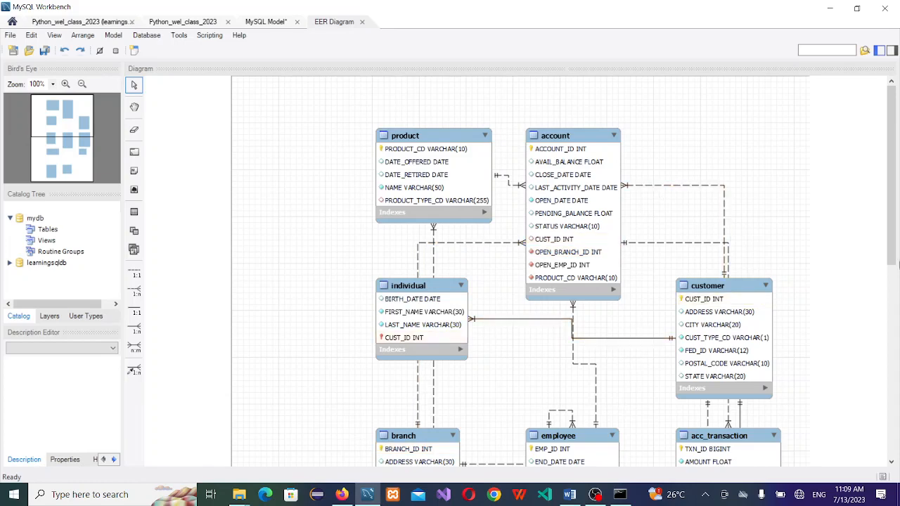
pyautogui.moveTo(892, 200); pyautogui.dragTo(891, 392)
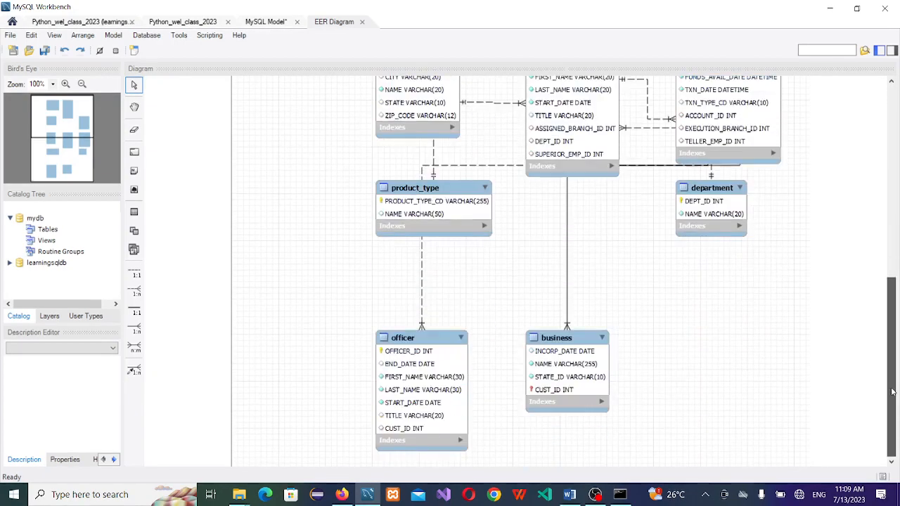
pyautogui.moveTo(888, 447); pyautogui.dragTo(888, 118)
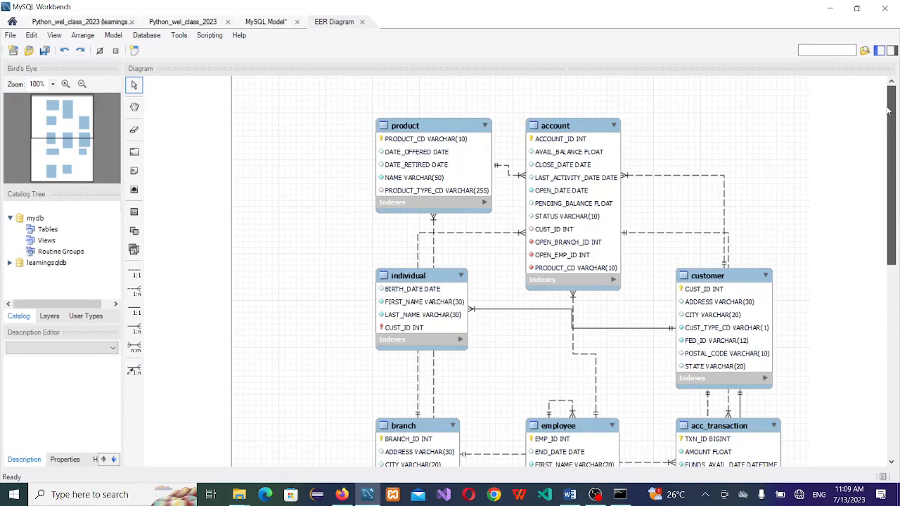
# Step: Switch to Firefox, bring up SQL Database .pdf and enlarge its Table of Contents page to 131%
pyautogui.moveTo(888, 109); pyautogui.dragTo(888, 105)
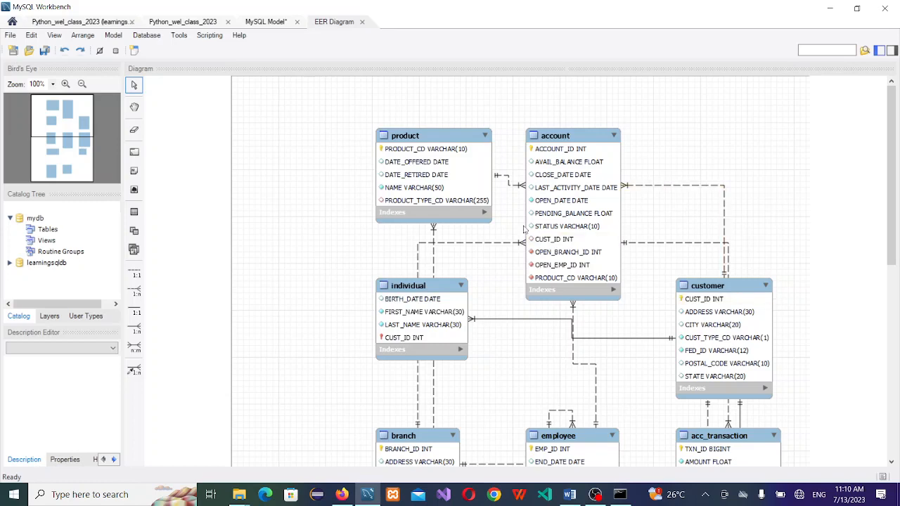
pyautogui.moveTo(894, 155); pyautogui.dragTo(893, 97)
pyautogui.click(341, 494)
pyautogui.click(140, 14)
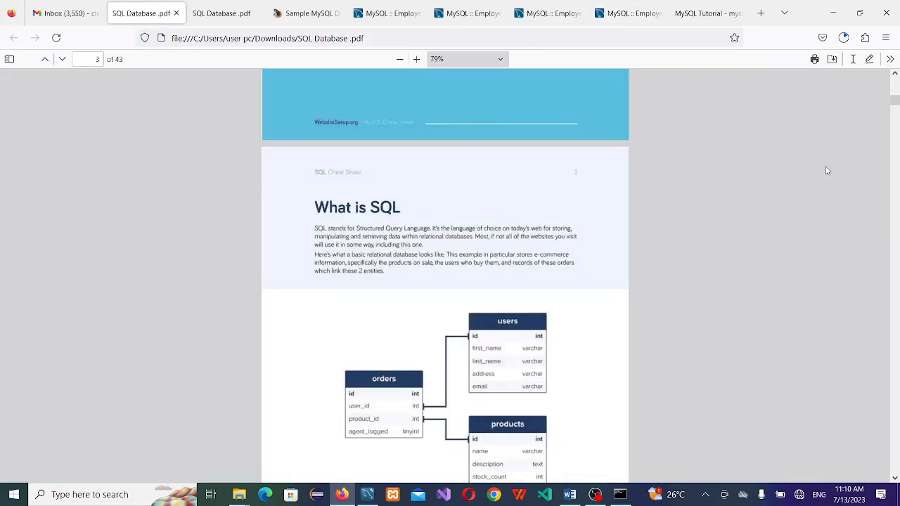
pyautogui.moveTo(894, 104)
pyautogui.mouseDown()
pyautogui.moveTo(895, 77)
pyautogui.moveTo(897, 93)
pyautogui.mouseUp()
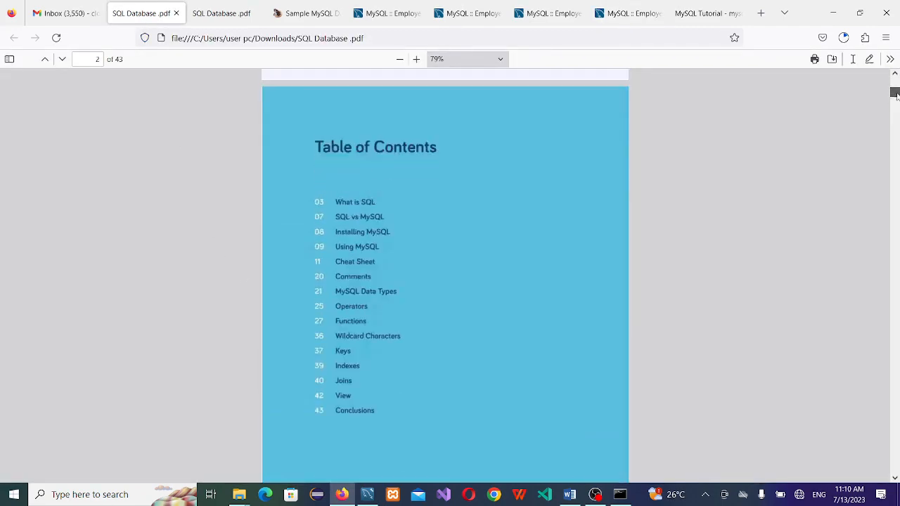
pyautogui.scroll(2, 445, 291)
pyautogui.scroll(3, 445, 292)
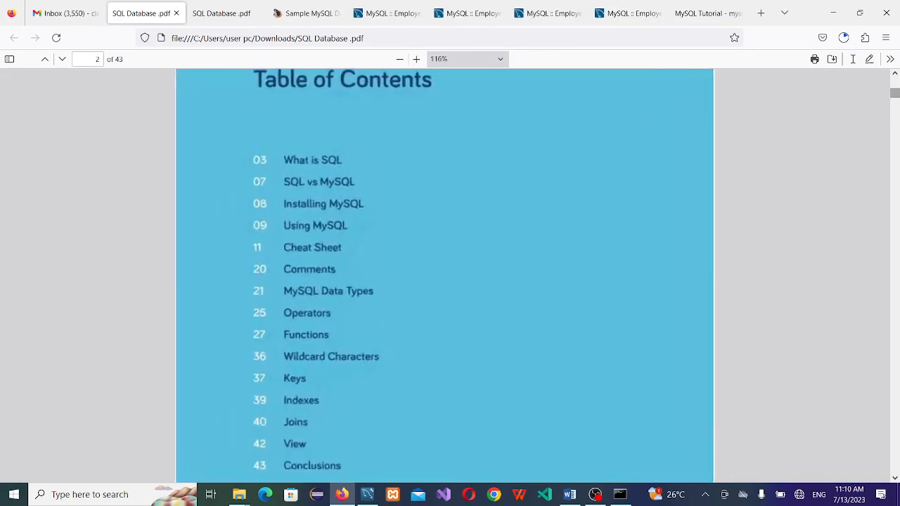
# Step: Look through the introductory pages of the SQL cheat sheet, from What is SQL and its example tables to Using MySQL
pyautogui.scroll(-3, 445, 292)
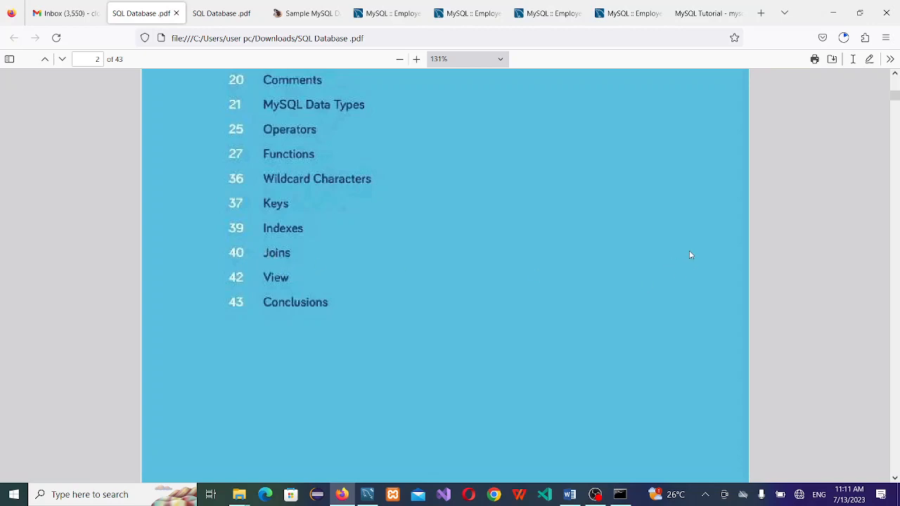
pyautogui.scroll(-5, 896, 343)
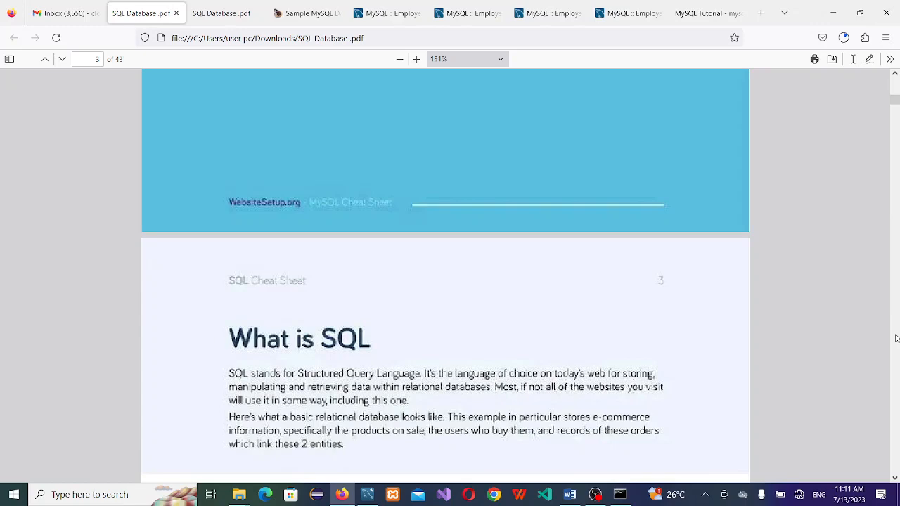
pyautogui.click(896, 336)
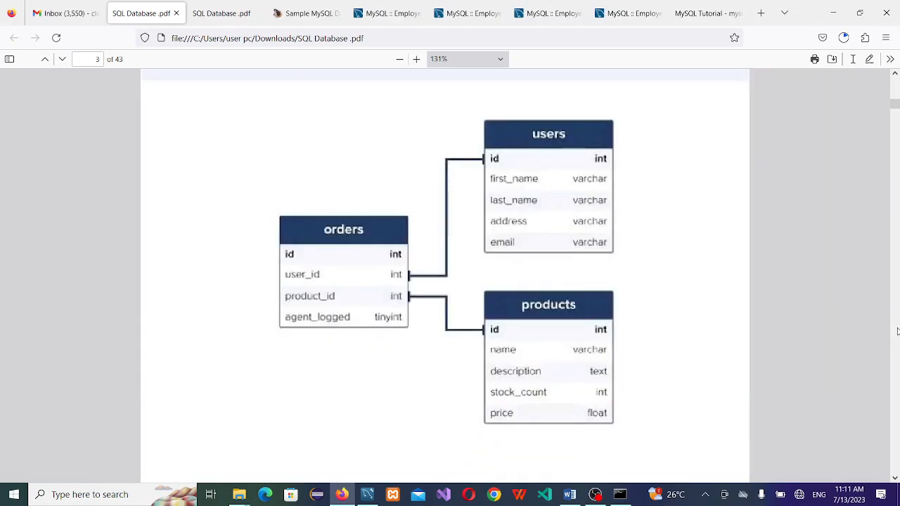
pyautogui.click(898, 329)
pyautogui.click(897, 328)
pyautogui.click(897, 331)
pyautogui.click(898, 330)
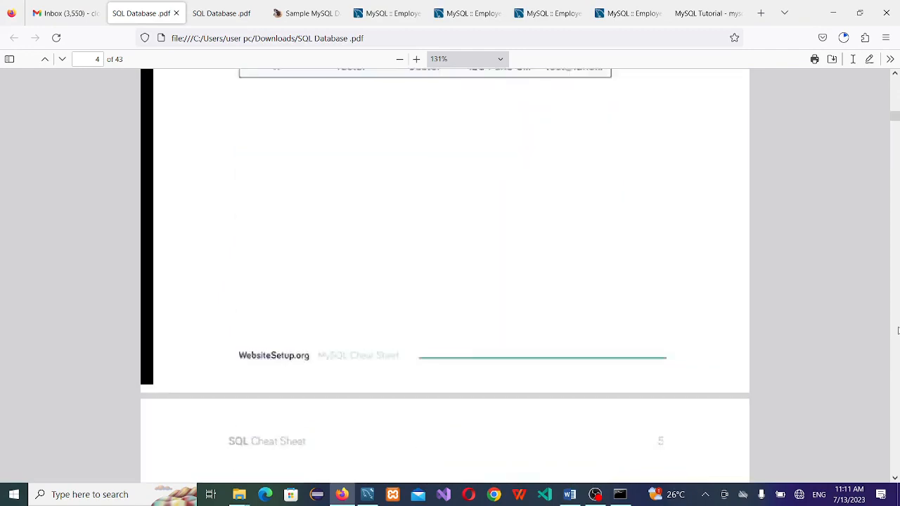
pyautogui.click(897, 330)
pyautogui.click(898, 331)
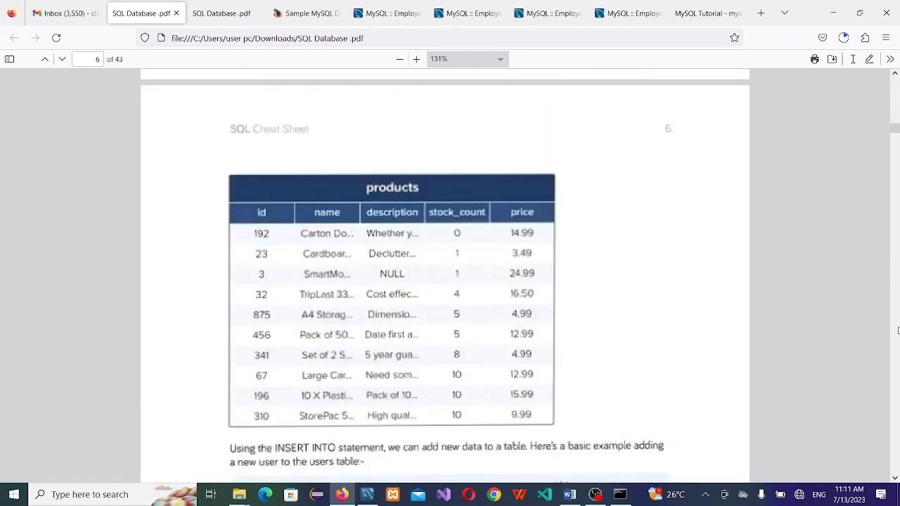
pyautogui.click(897, 330)
pyautogui.click(898, 330)
pyautogui.click(898, 330)
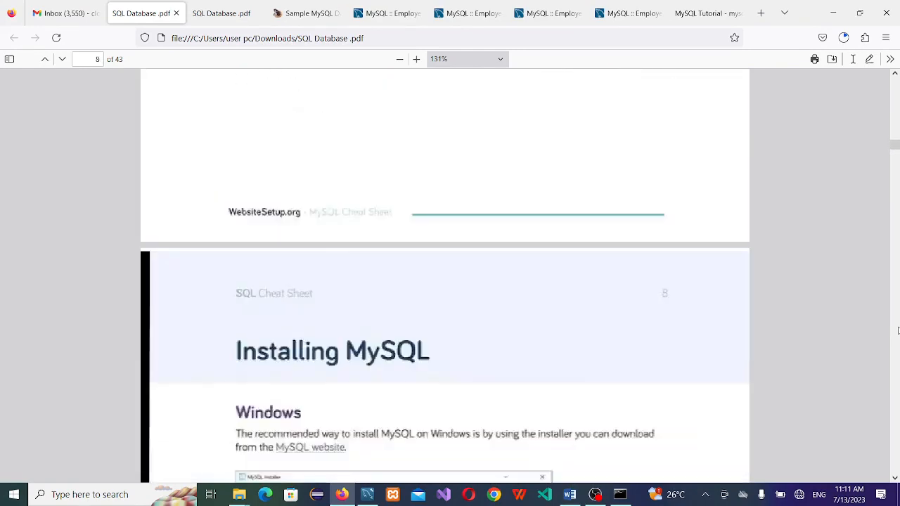
pyautogui.click(898, 330)
pyautogui.click(898, 330)
pyautogui.click(898, 330)
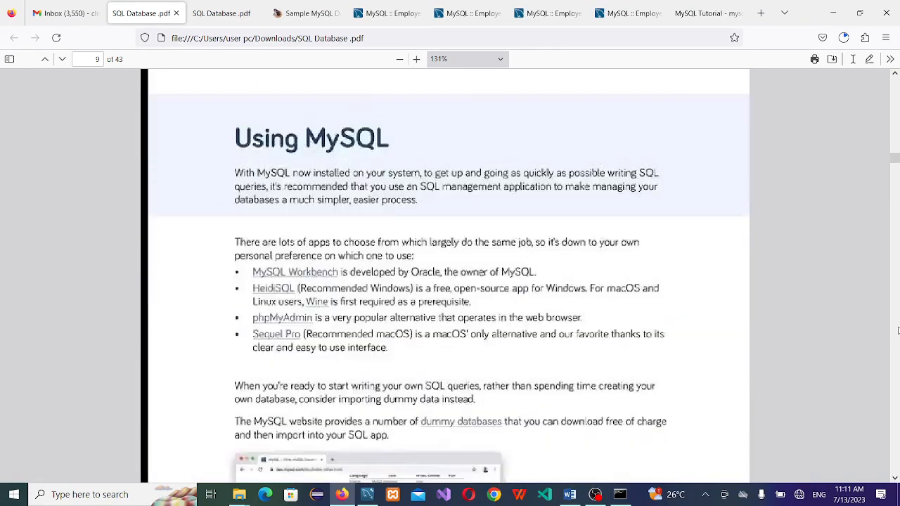
pyautogui.click(897, 330)
# Step: Look through the cheat sheet's SQL Keywords, Comments and MySQL Data Types sections, up to the Date / Time Data Types on page 24
pyautogui.scroll(-20, 897, 330)
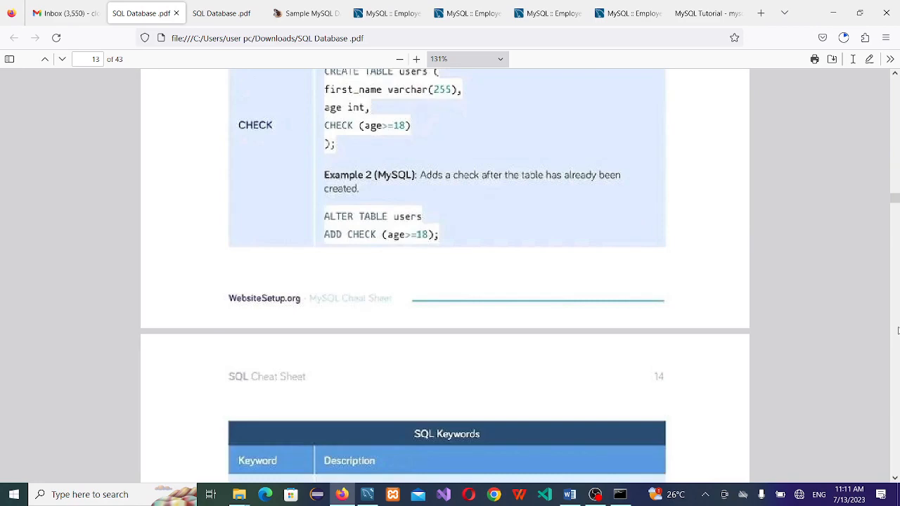
pyautogui.scroll(-20, 897, 331)
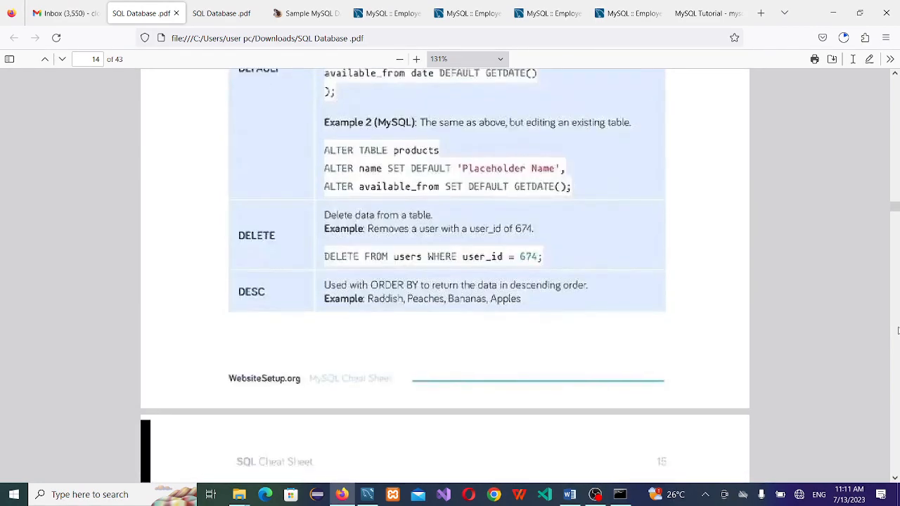
pyautogui.scroll(-20, 897, 330)
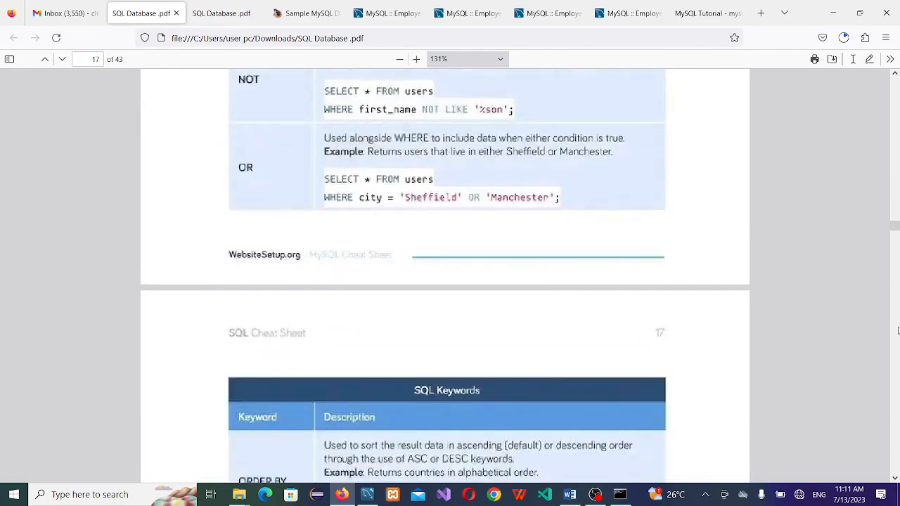
pyautogui.scroll(-6, 897, 330)
pyautogui.scroll(-10, 897, 330)
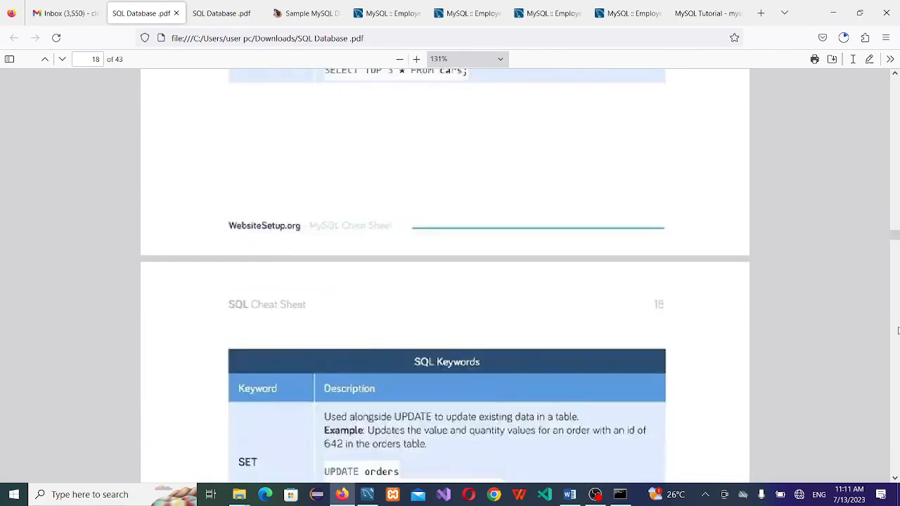
pyautogui.scroll(-10, 897, 330)
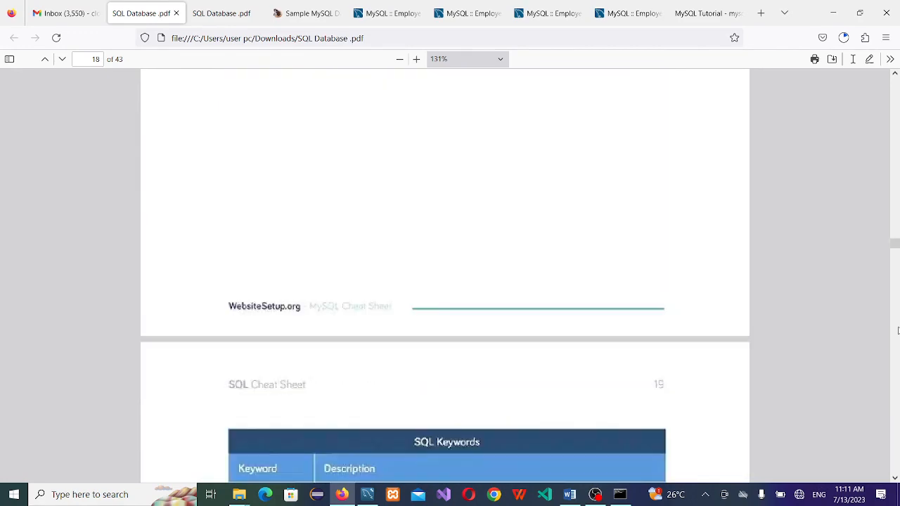
pyautogui.scroll(-14, 897, 330)
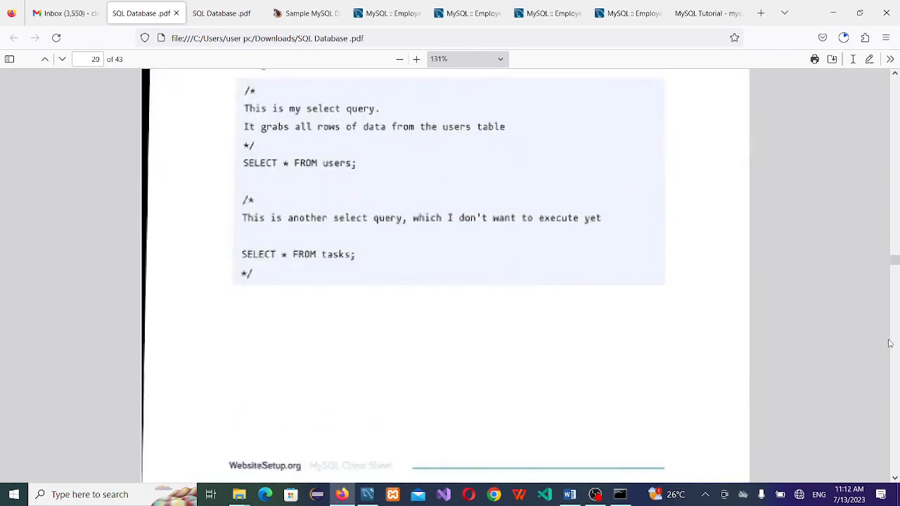
pyautogui.scroll(-12, 897, 395)
pyautogui.scroll(-12, 898, 416)
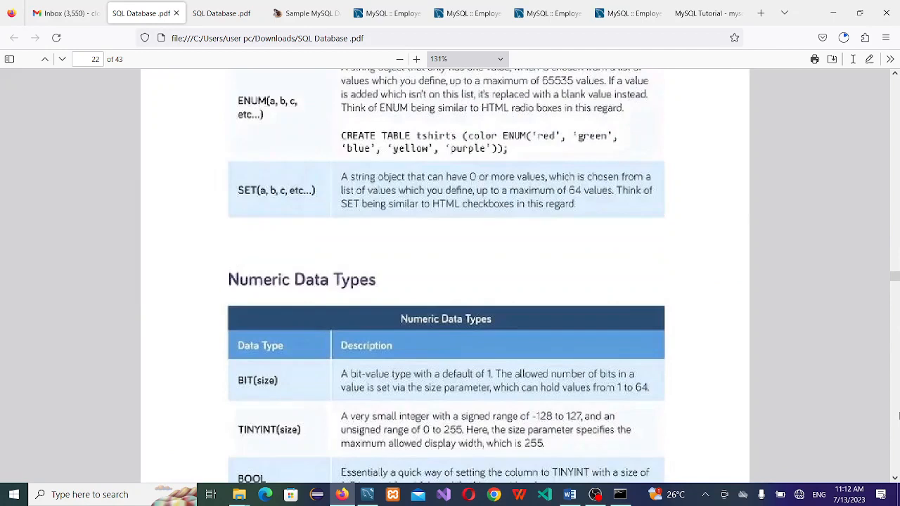
pyautogui.scroll(-10, 899, 415)
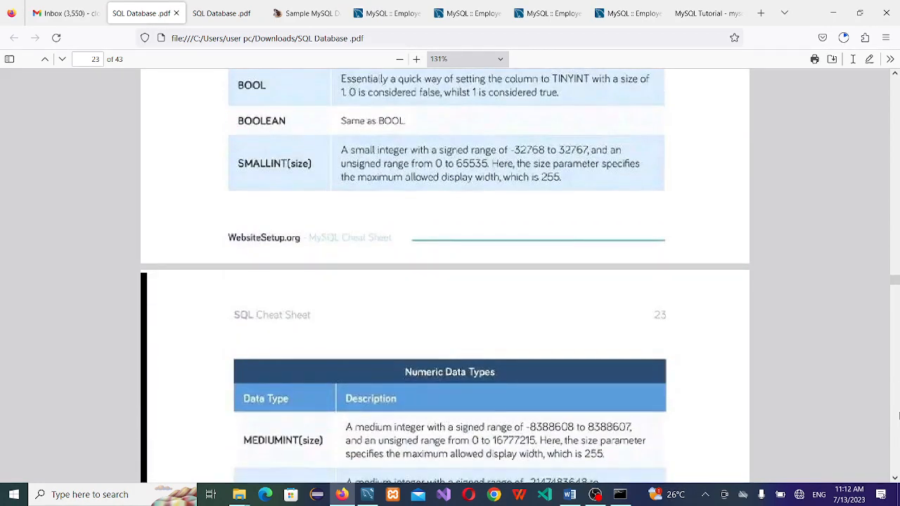
pyautogui.scroll(-5, 898, 416)
pyautogui.scroll(-10, 898, 416)
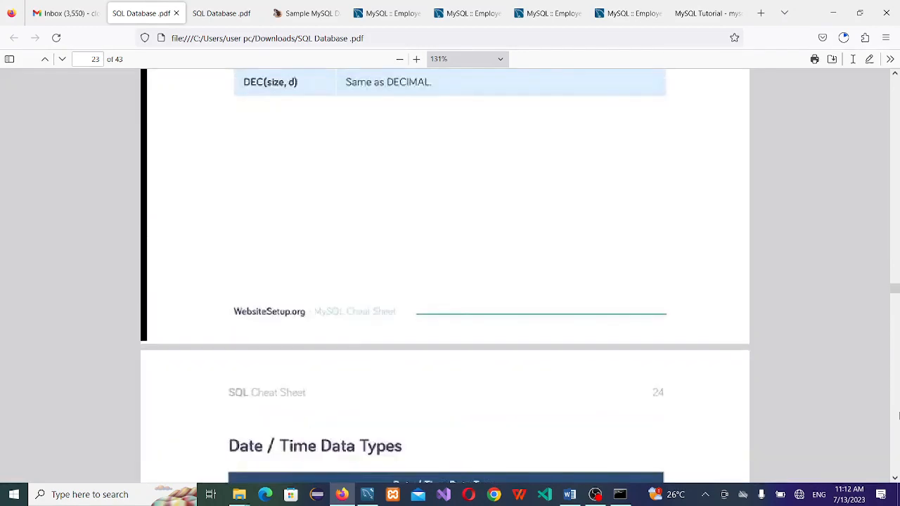
# Step: Look through the Operators section and the function tables of the cheat sheet, up to the end of page 35
pyautogui.scroll(-15, 899, 415)
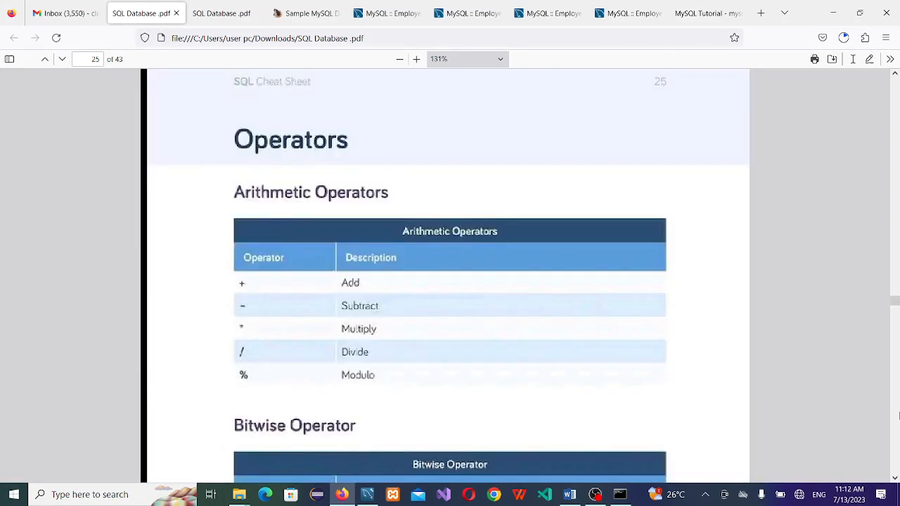
pyautogui.scroll(-15, 898, 416)
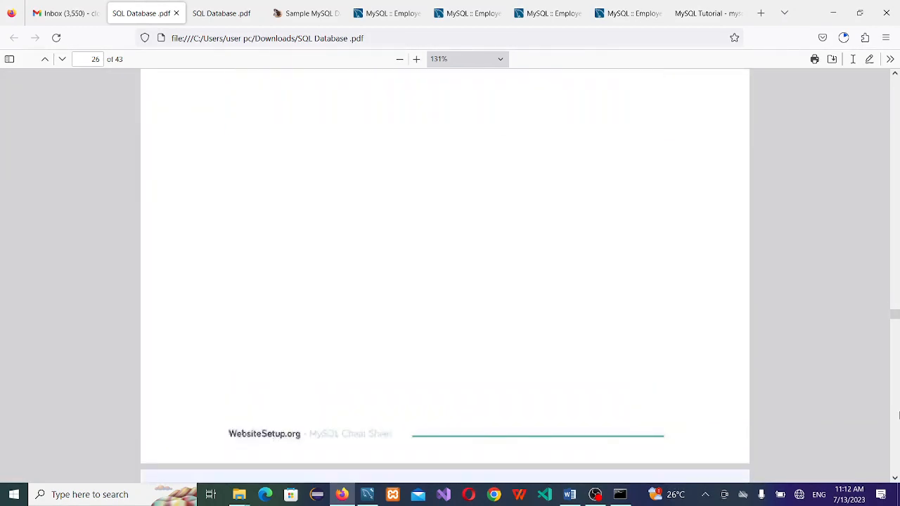
pyautogui.scroll(-15, 898, 415)
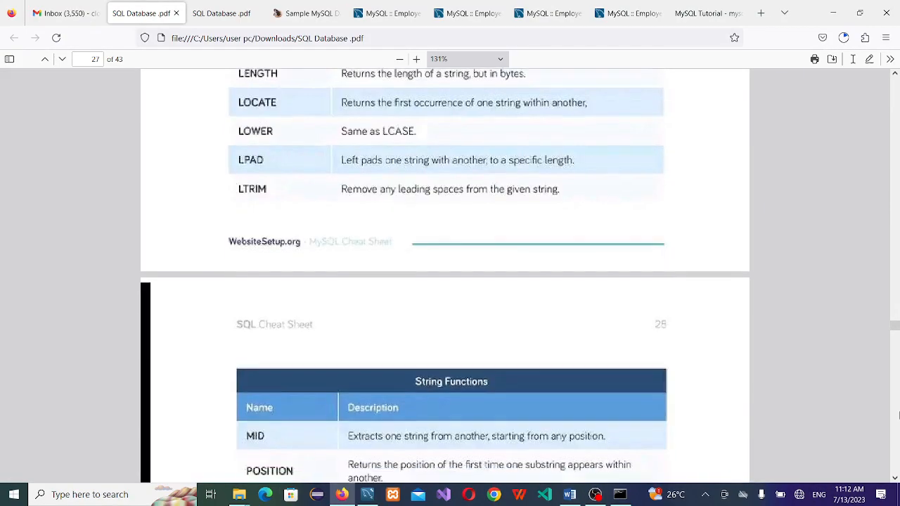
pyautogui.scroll(-15, 899, 416)
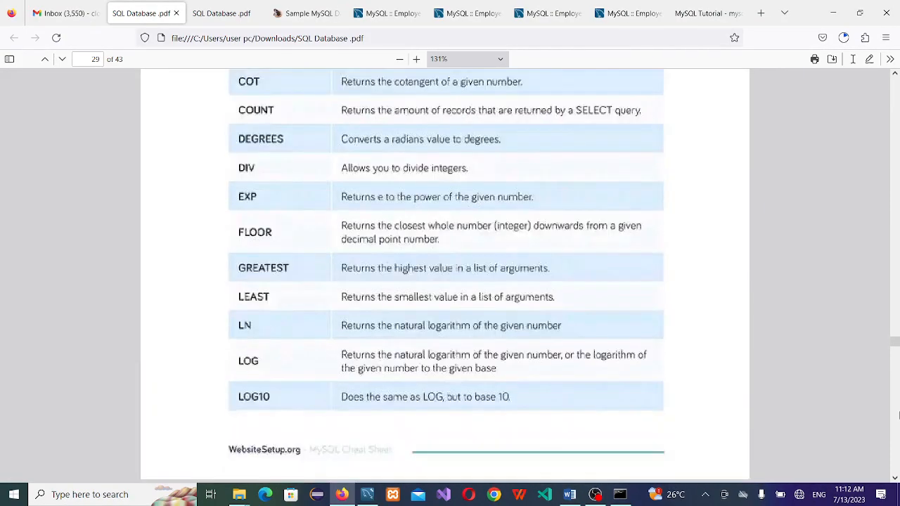
pyautogui.scroll(-15, 898, 415)
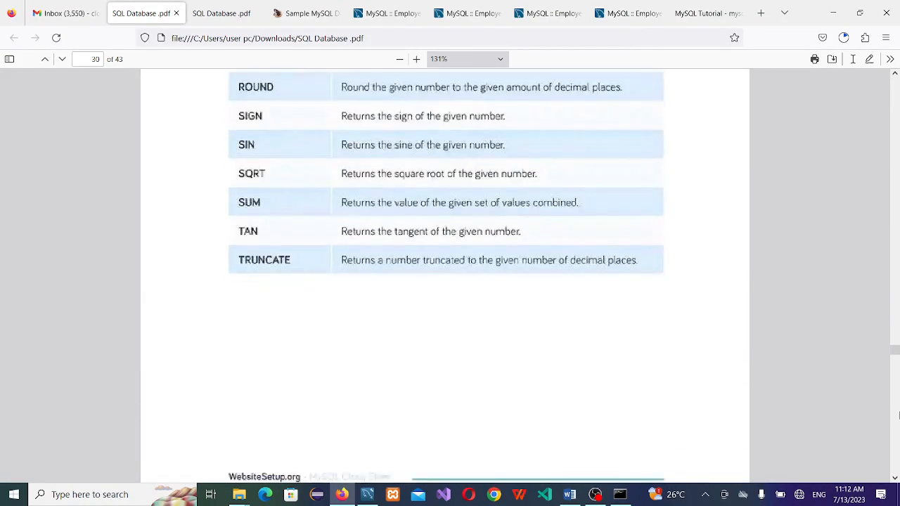
pyautogui.scroll(-20, 898, 415)
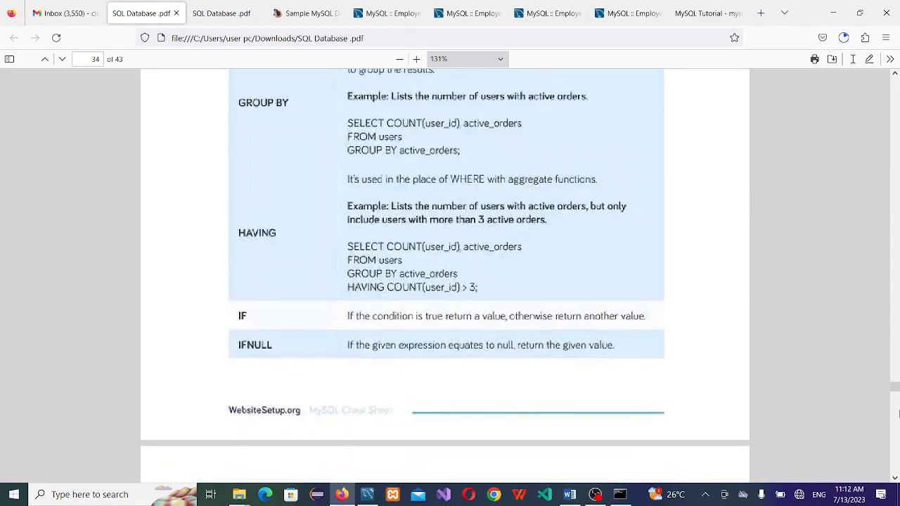
pyautogui.scroll(-10, 898, 416)
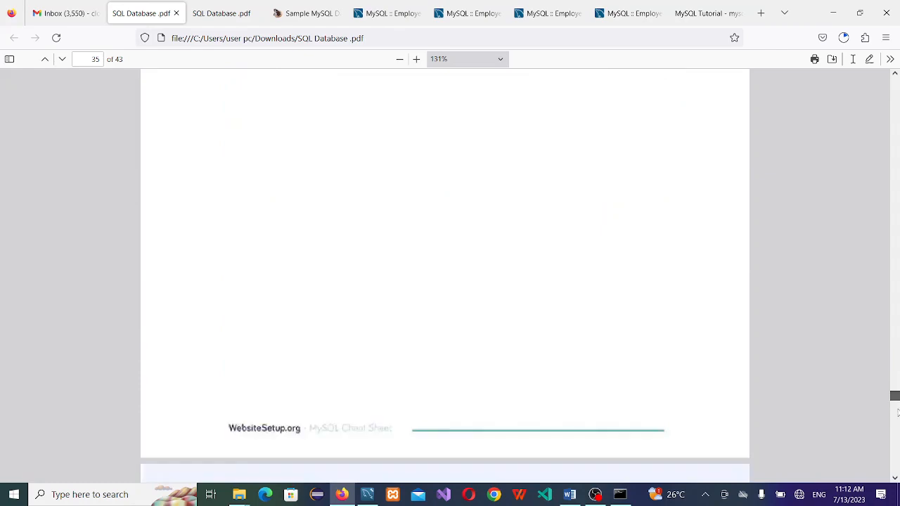
# Step: Examine the Foreign Key diagram on page 38 and the Wildcard Characters table on page 36
pyautogui.scroll(-20, 897, 413)
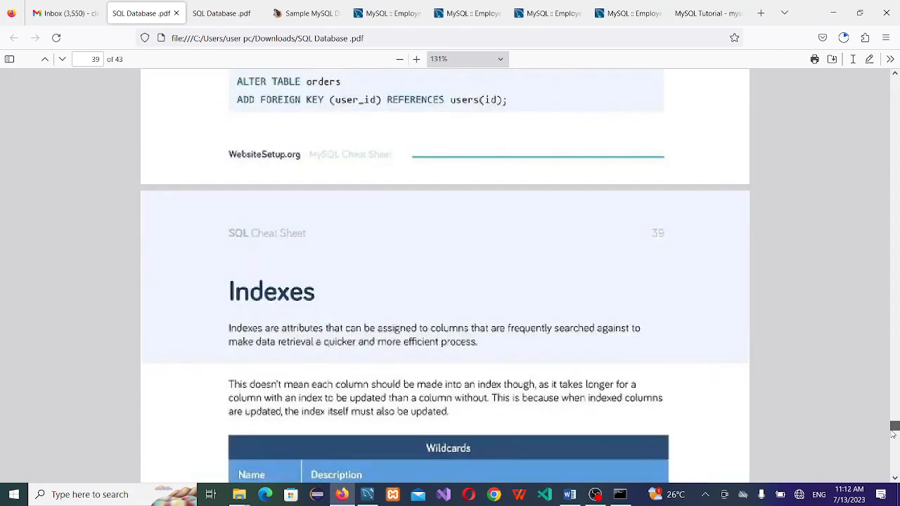
pyautogui.moveTo(892, 434); pyautogui.dragTo(894, 426)
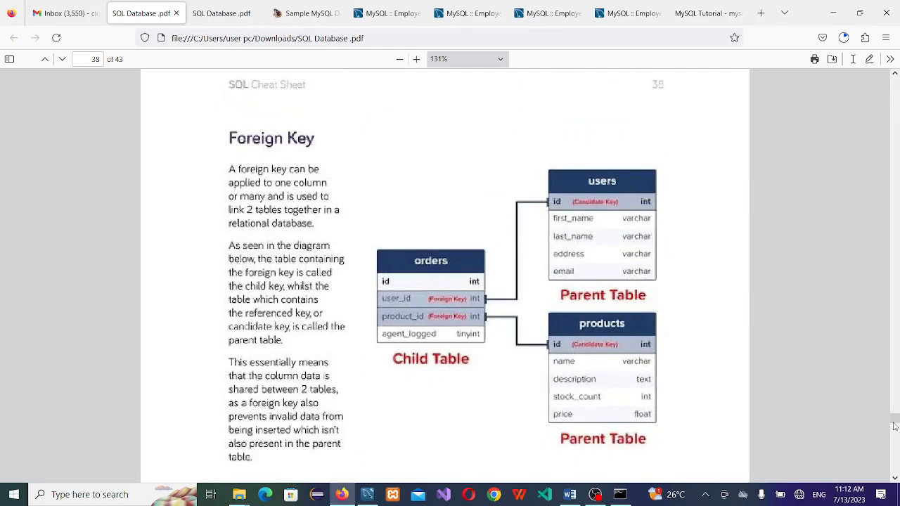
pyautogui.click(895, 74)
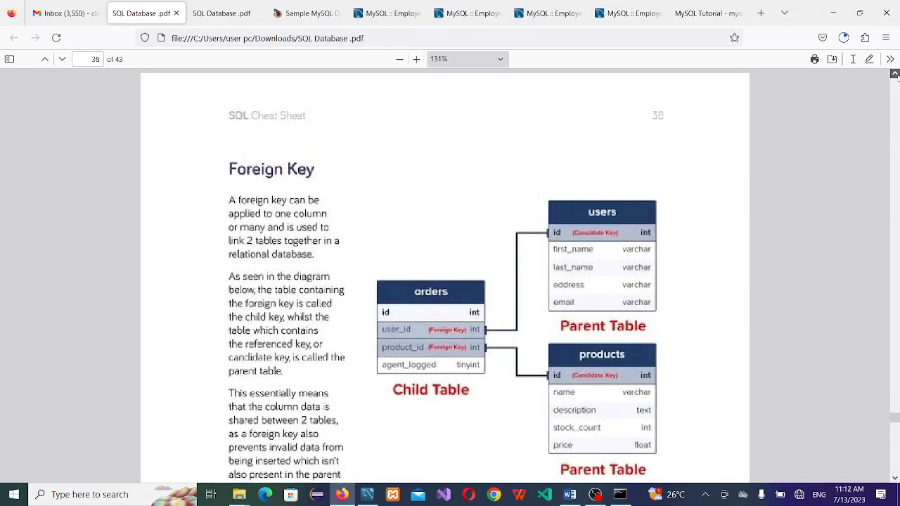
pyautogui.moveTo(895, 74); pyautogui.dragTo(895, 74)
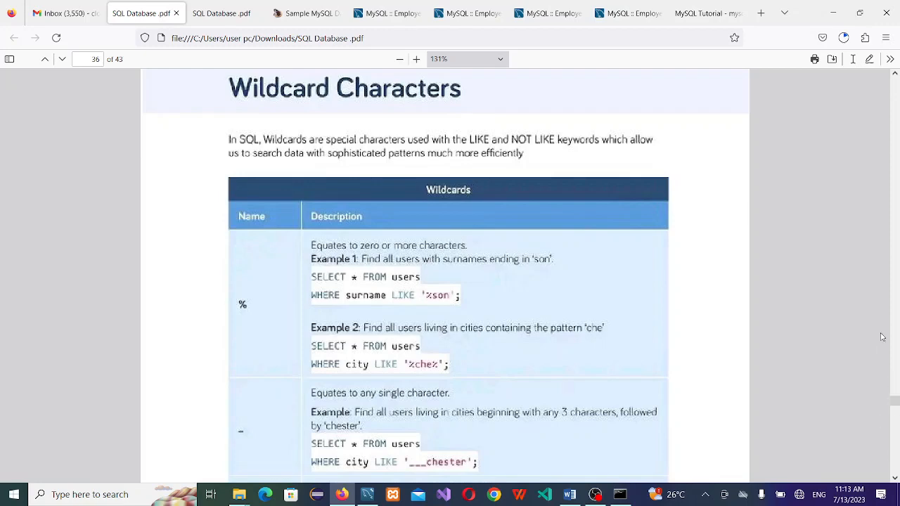
pyautogui.scroll(5, 898, 206)
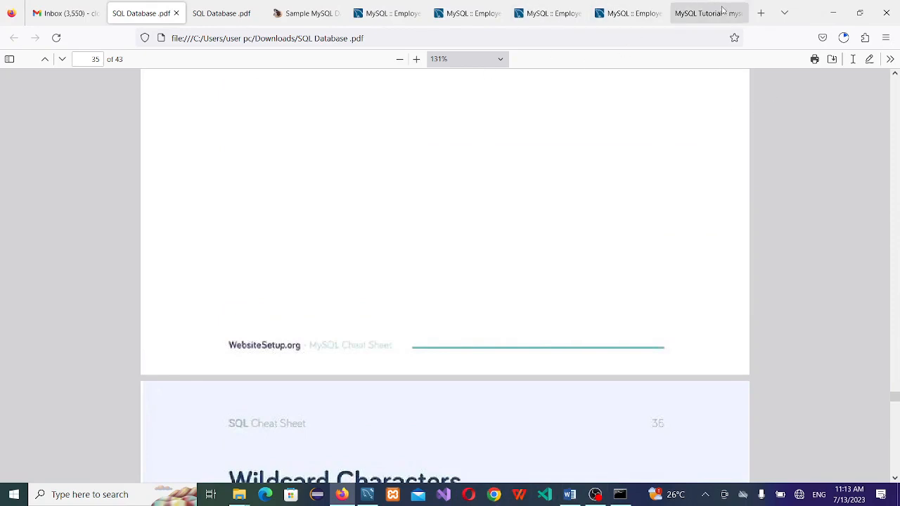
# Step: Switch to MySQL Workbench and examine the relationships between the product, account, individual and customer tables in the EER diagram
pyautogui.click(367, 494)
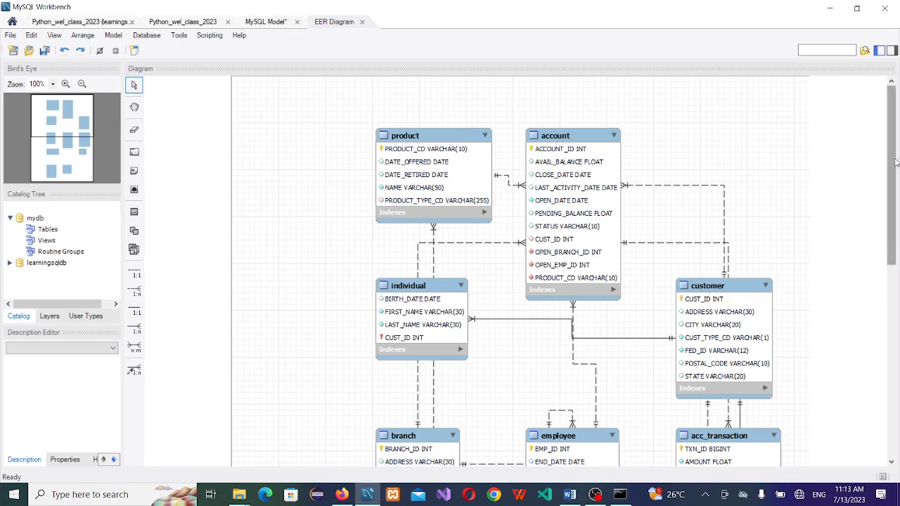
pyautogui.moveTo(895, 156)
pyautogui.mouseDown()
pyautogui.moveTo(890, 191)
pyautogui.moveTo(896, 153)
pyautogui.mouseUp()
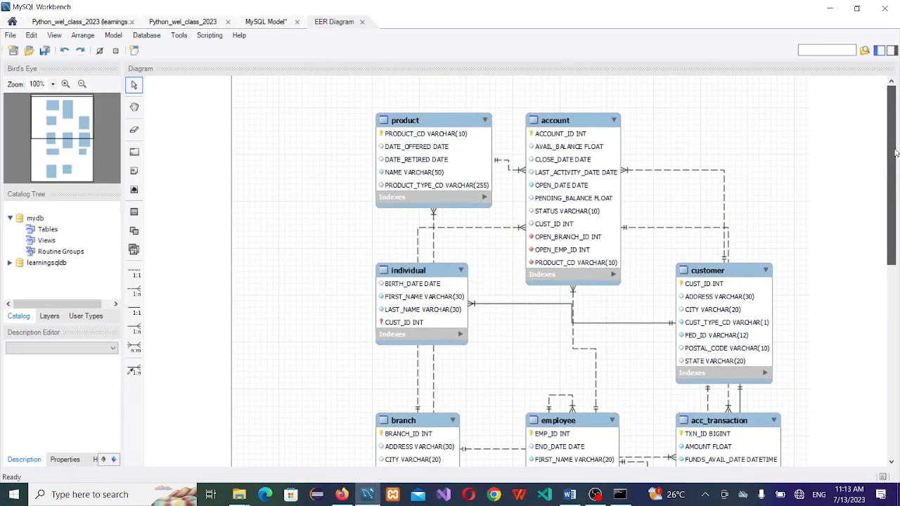
pyautogui.moveTo(896, 153); pyautogui.dragTo(897, 183)
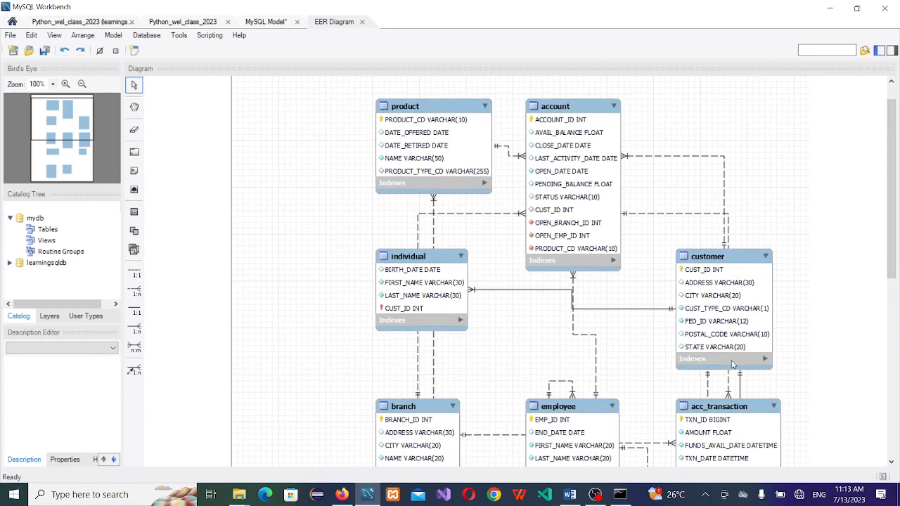
# Step: Open the customer table's definition from the diagram, enlarge the editor to review all its columns and constraints, and close it
pyautogui.click(714, 264)
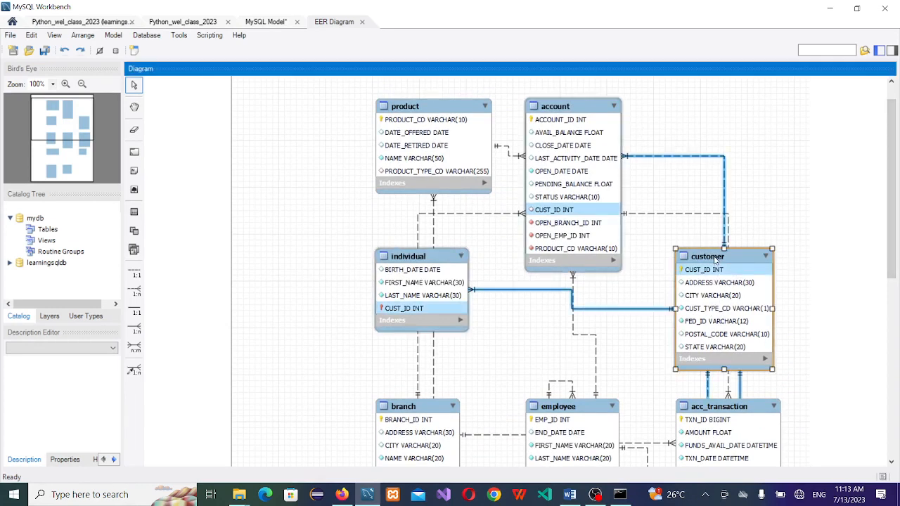
pyautogui.doubleClick(714, 258)
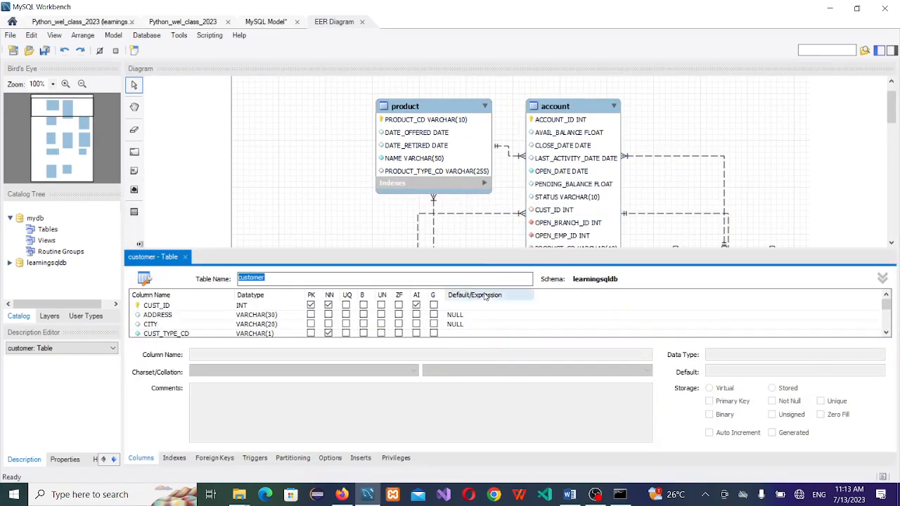
pyautogui.moveTo(482, 248); pyautogui.dragTo(482, 144)
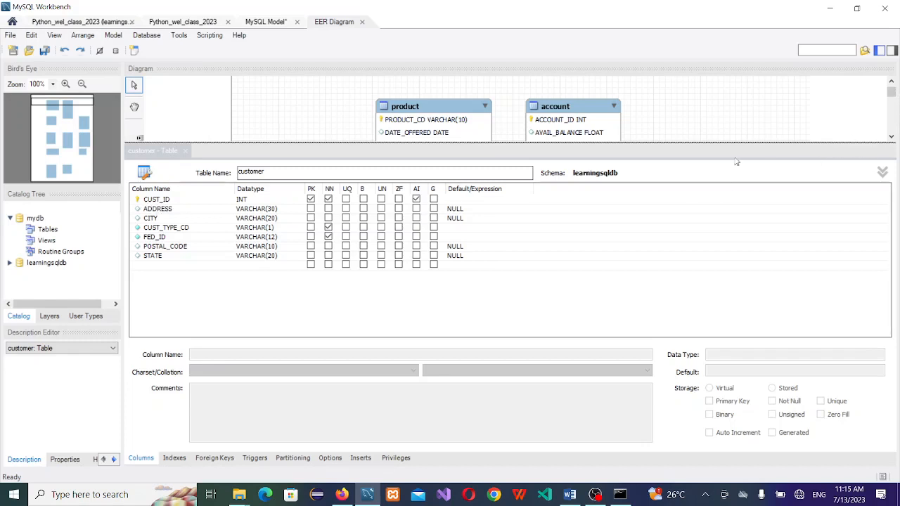
pyautogui.click(741, 135)
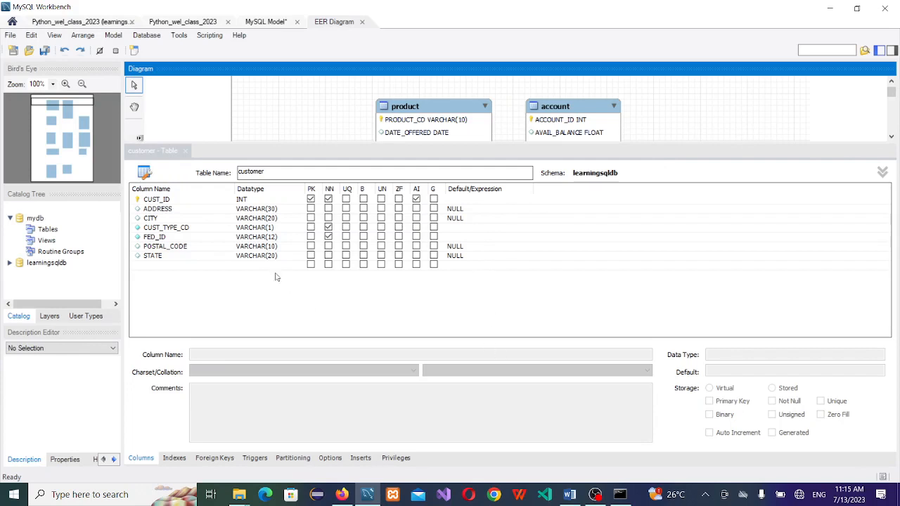
pyautogui.click(186, 150)
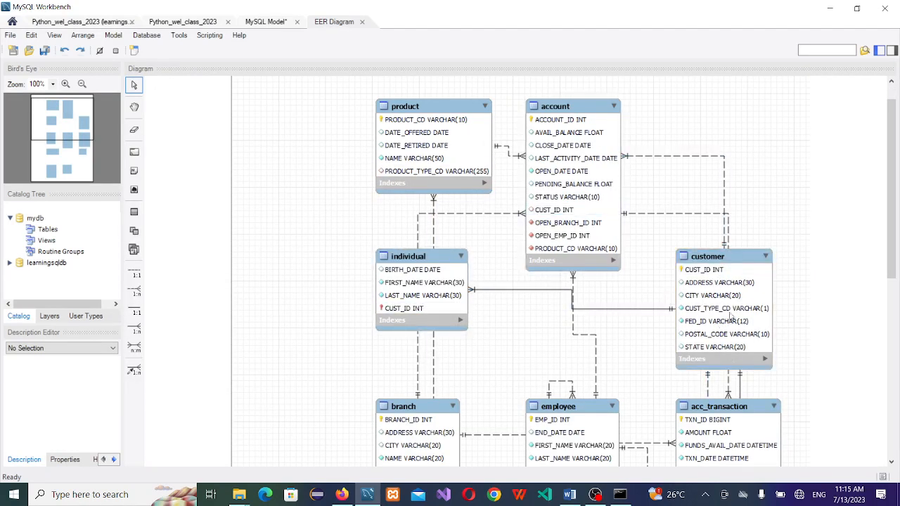
# Step: Examine the customer table's relationships throughout the EER diagram, down to the officer and business tables
pyautogui.click(702, 263)
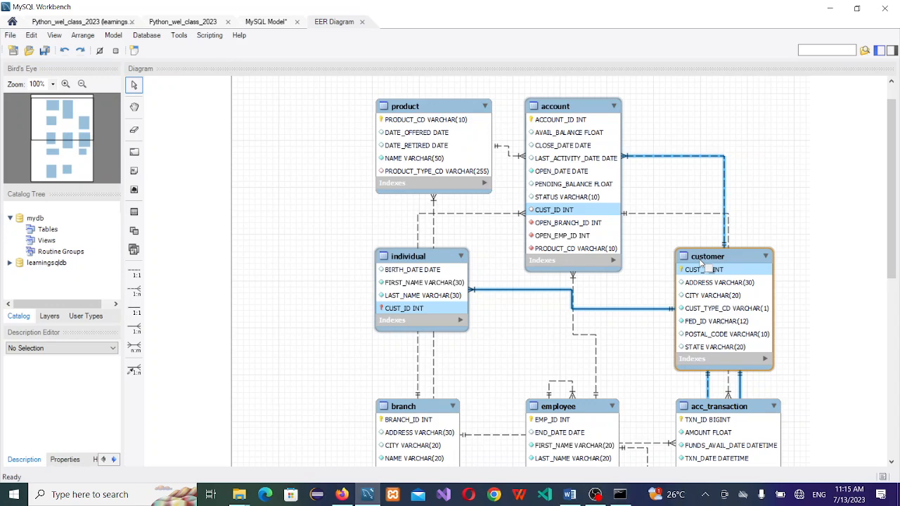
pyautogui.scroll(-4, 693, 151)
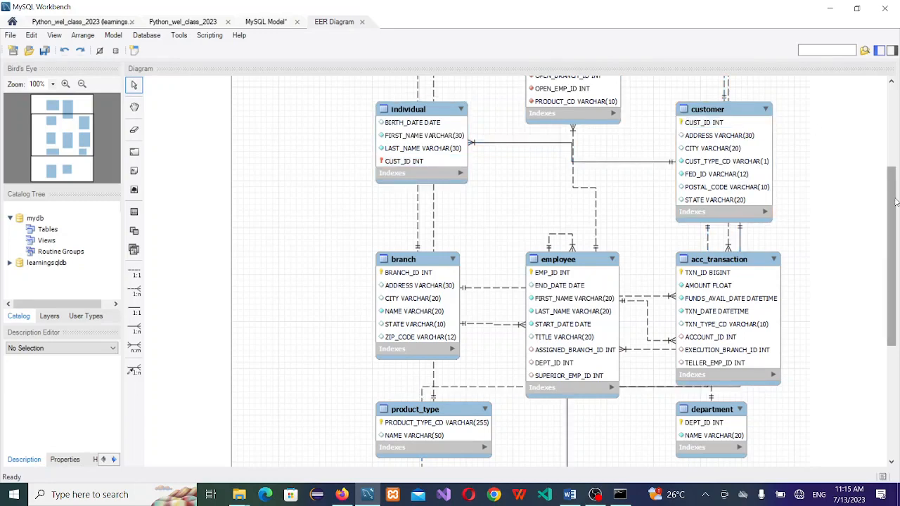
pyautogui.moveTo(895, 204); pyautogui.dragTo(896, 249)
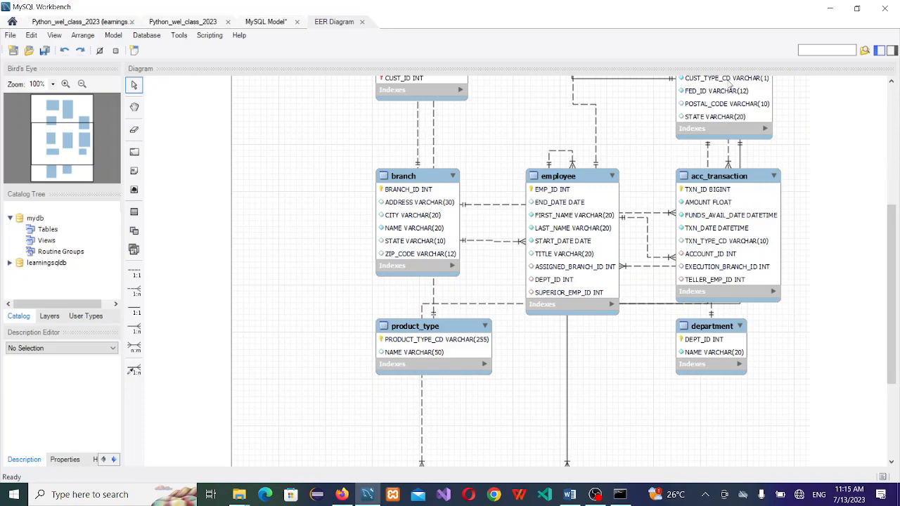
pyautogui.moveTo(895, 244); pyautogui.dragTo(892, 132)
pyautogui.click(724, 253)
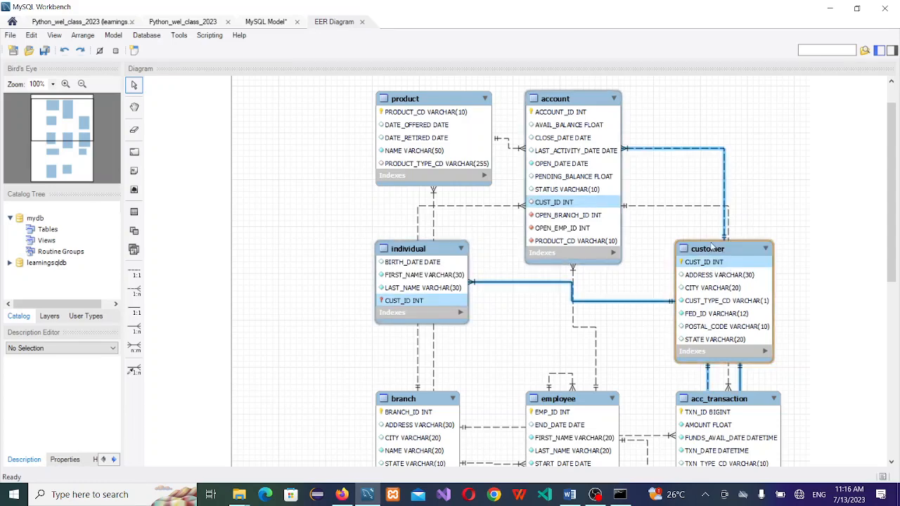
pyautogui.moveTo(892, 208); pyautogui.dragTo(898, 263)
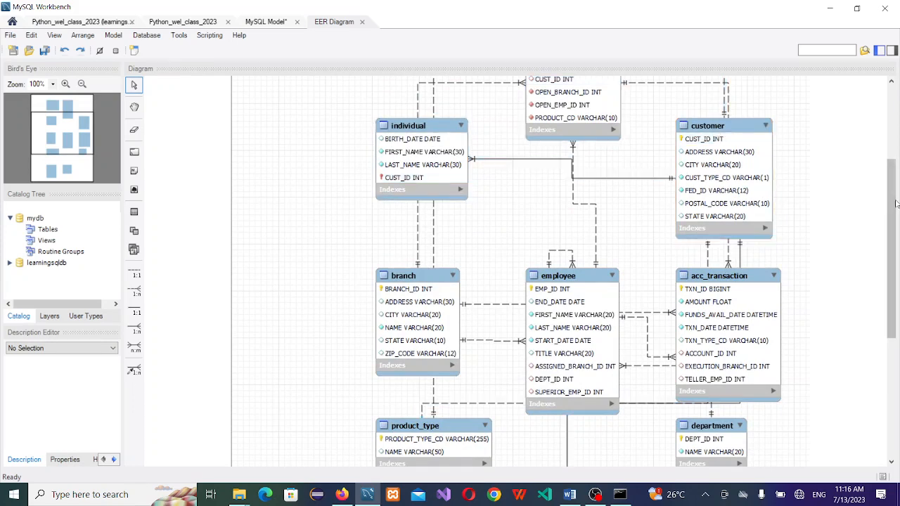
pyautogui.moveTo(896, 206); pyautogui.dragTo(896, 293)
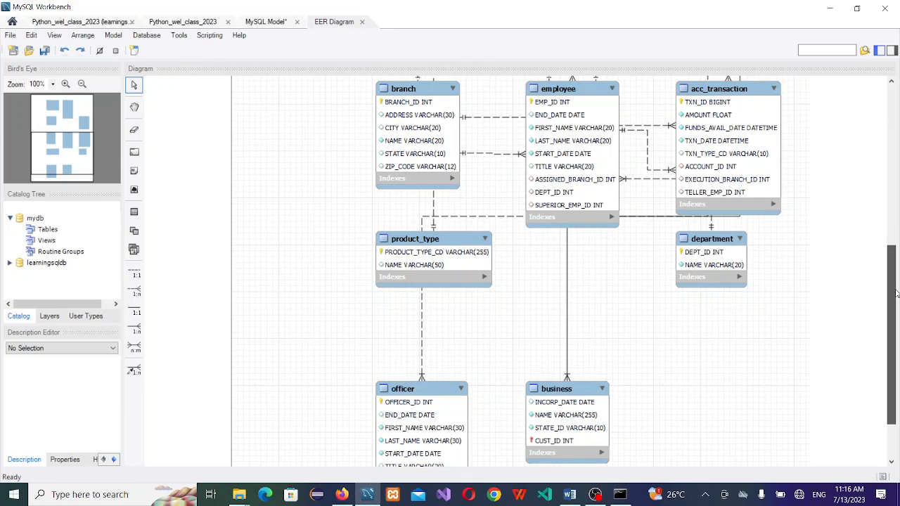
pyautogui.moveTo(896, 293); pyautogui.dragTo(869, 173)
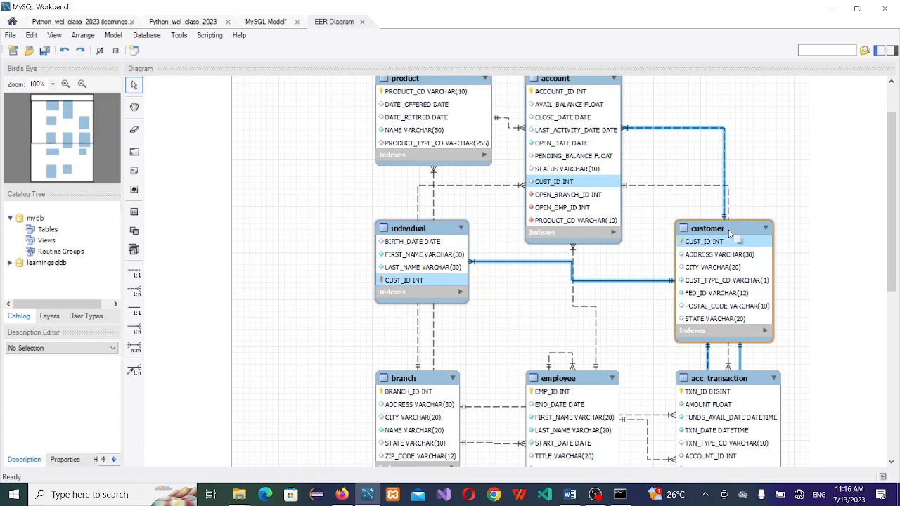
# Step: Examine how the account, individual, customer, branch, employee and acc_transaction tables connect in the EER diagram
pyautogui.moveTo(894, 202); pyautogui.dragTo(895, 174)
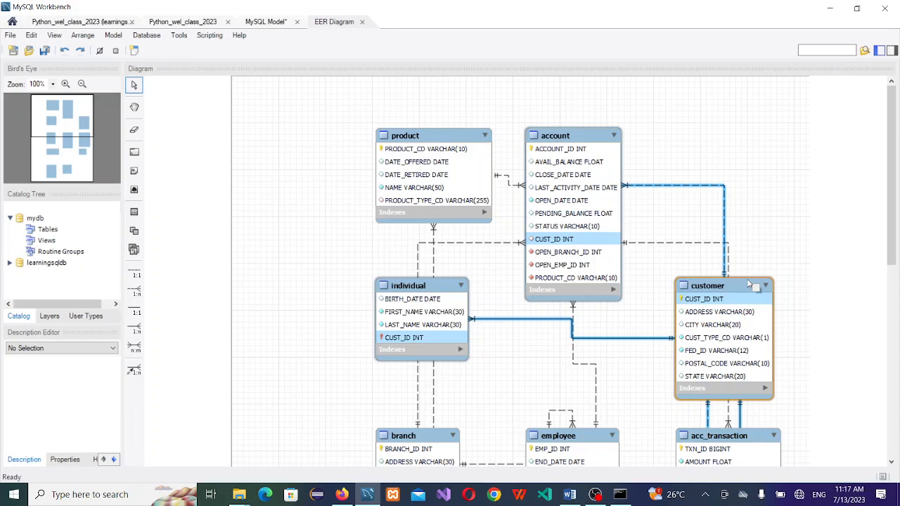
pyautogui.click(513, 278)
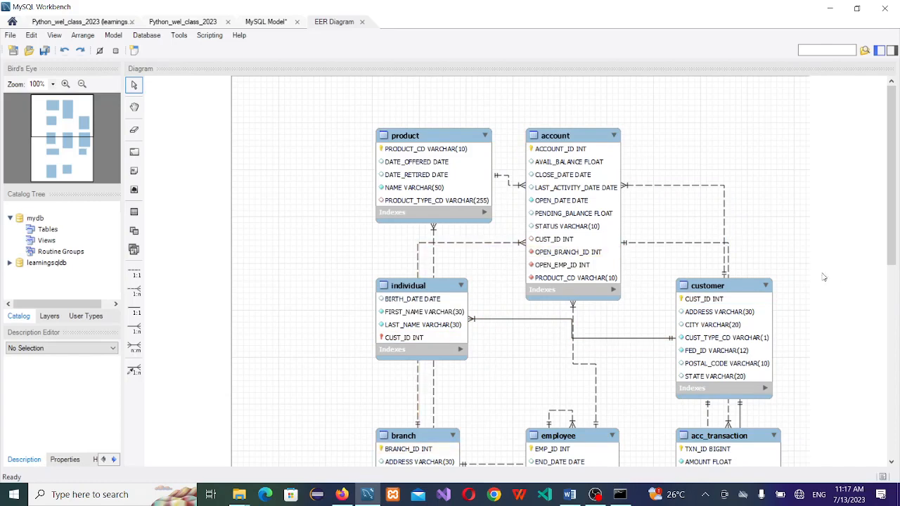
pyautogui.moveTo(894, 155); pyautogui.dragTo(898, 200)
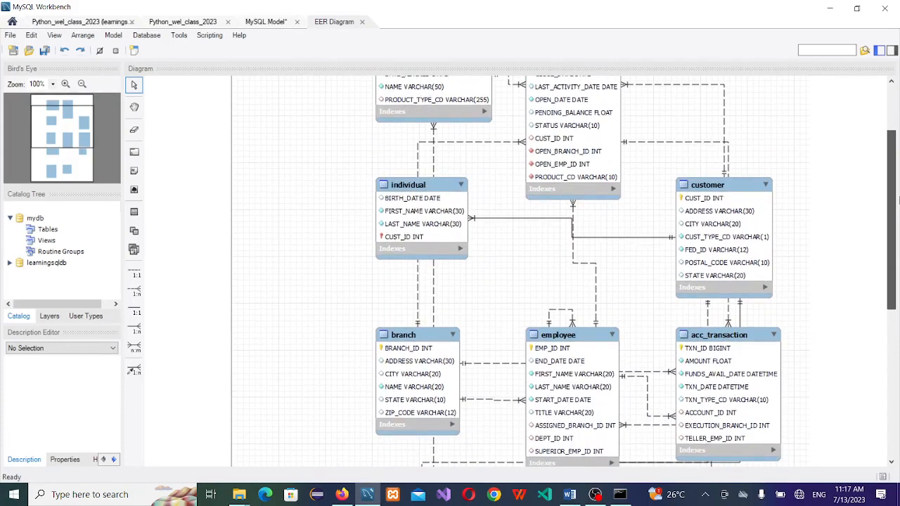
pyautogui.moveTo(898, 200); pyautogui.dragTo(898, 163)
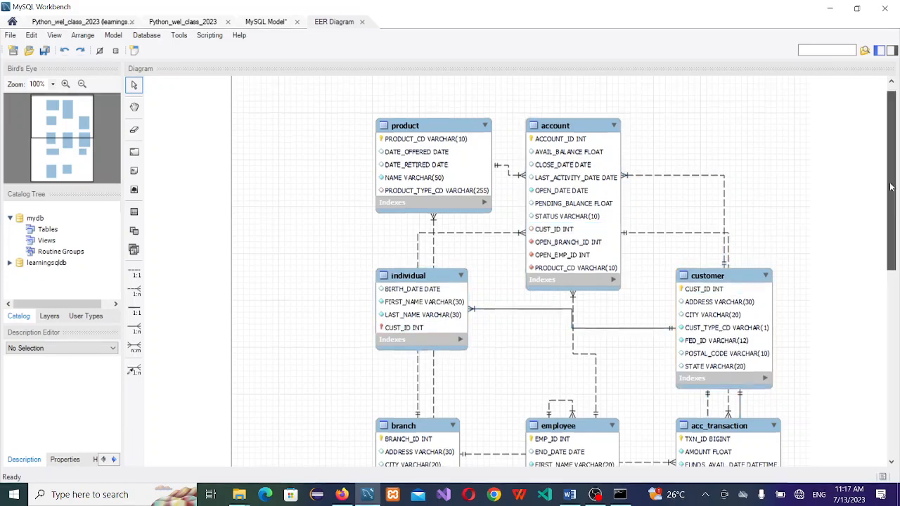
pyautogui.moveTo(890, 178); pyautogui.dragTo(894, 237)
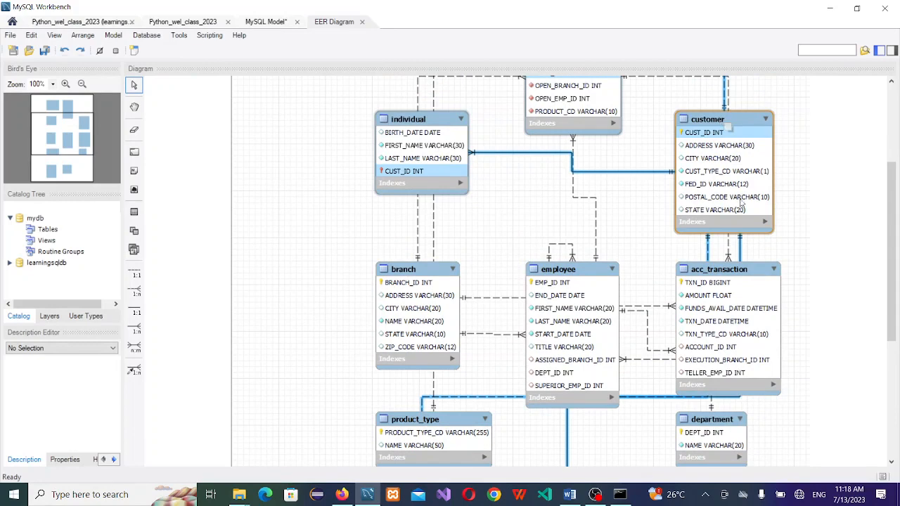
# Step: Reopen the customer table's definition, review its columns down to STATE, close the editor and deselect the table
pyautogui.click(722, 121)
pyautogui.doubleClick(722, 121)
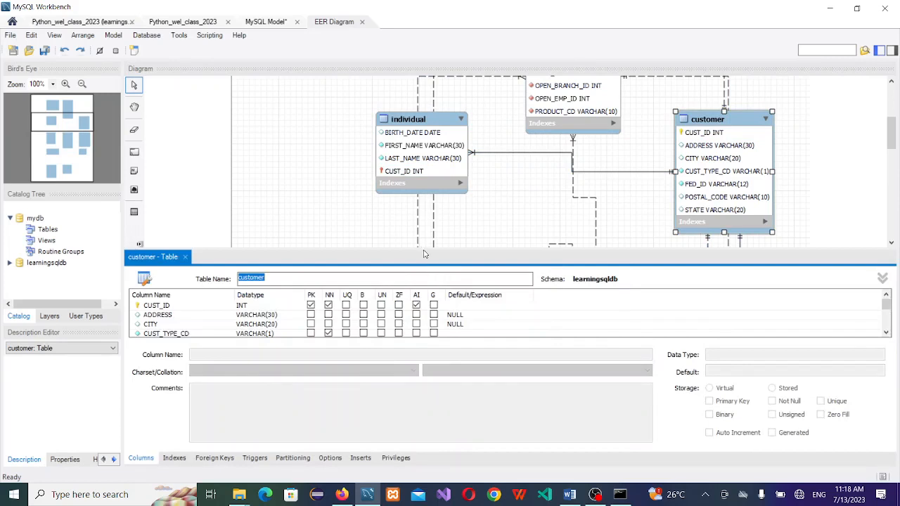
pyautogui.moveTo(420, 248); pyautogui.dragTo(419, 179)
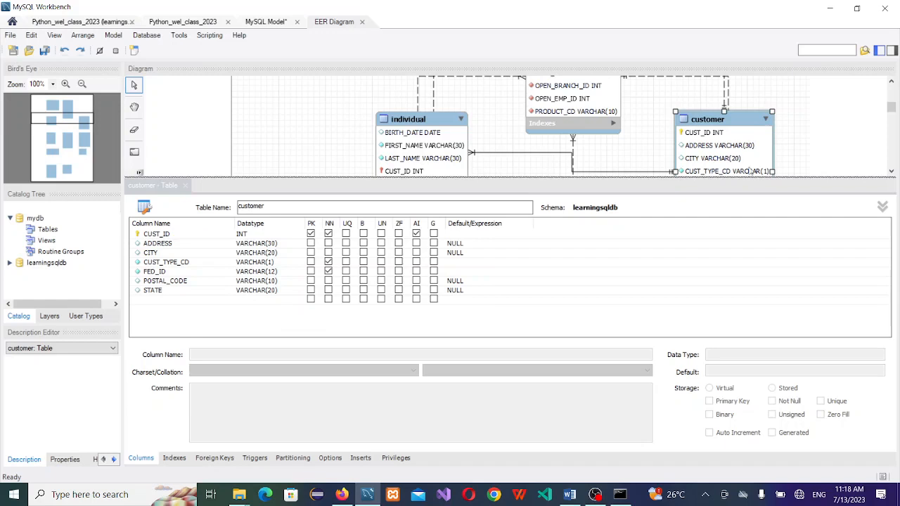
pyautogui.click(187, 187)
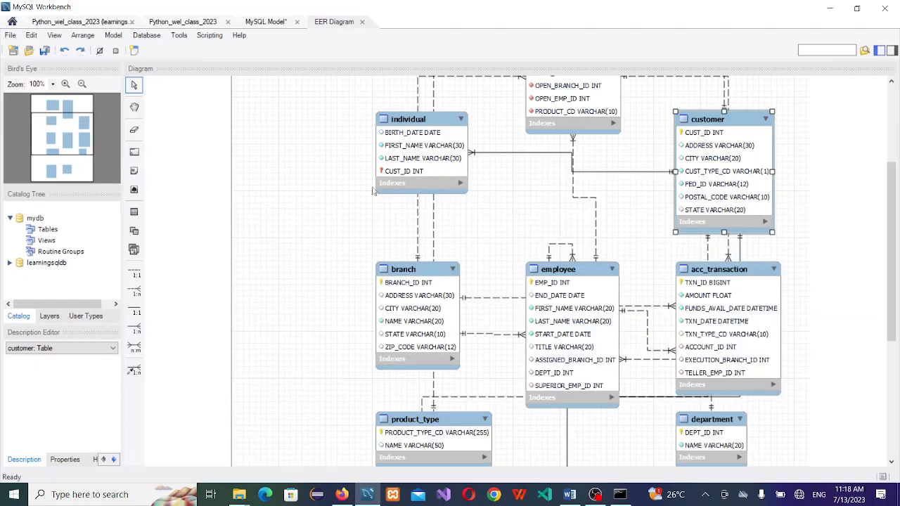
pyautogui.click(713, 123)
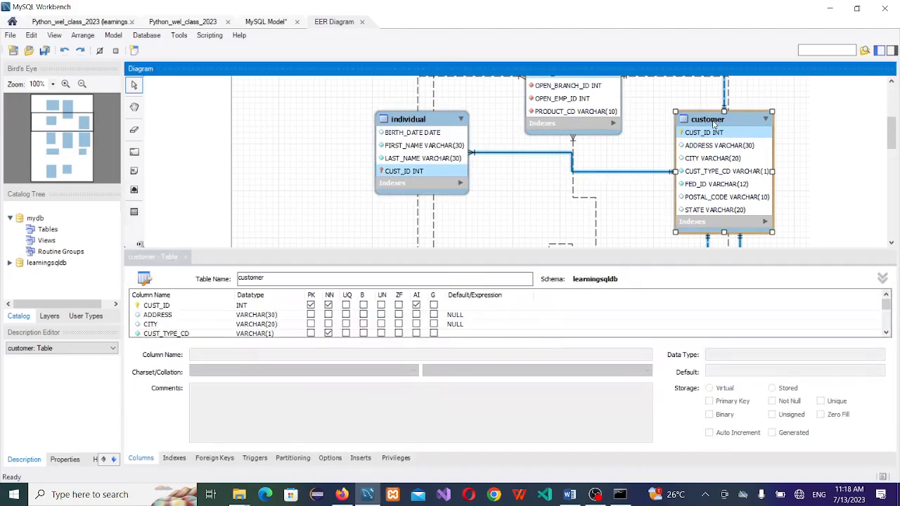
pyautogui.scroll(-2, 887, 303)
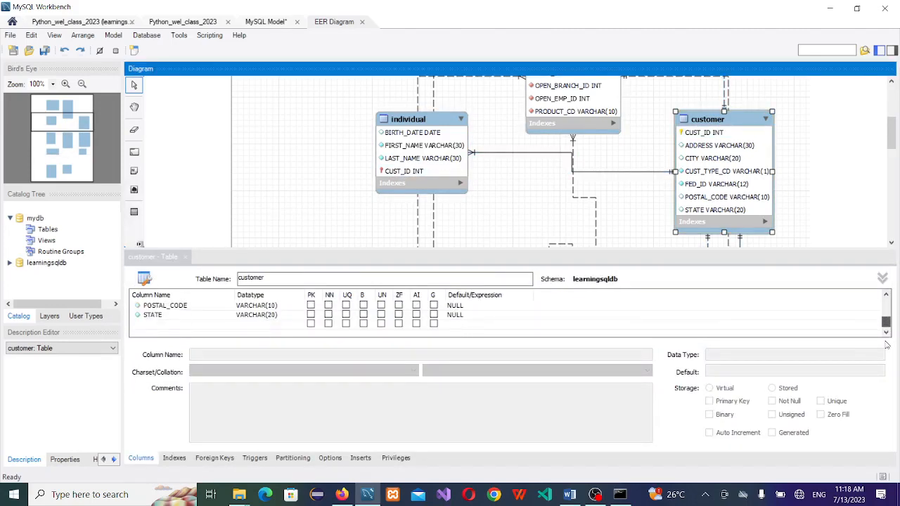
pyautogui.click(186, 257)
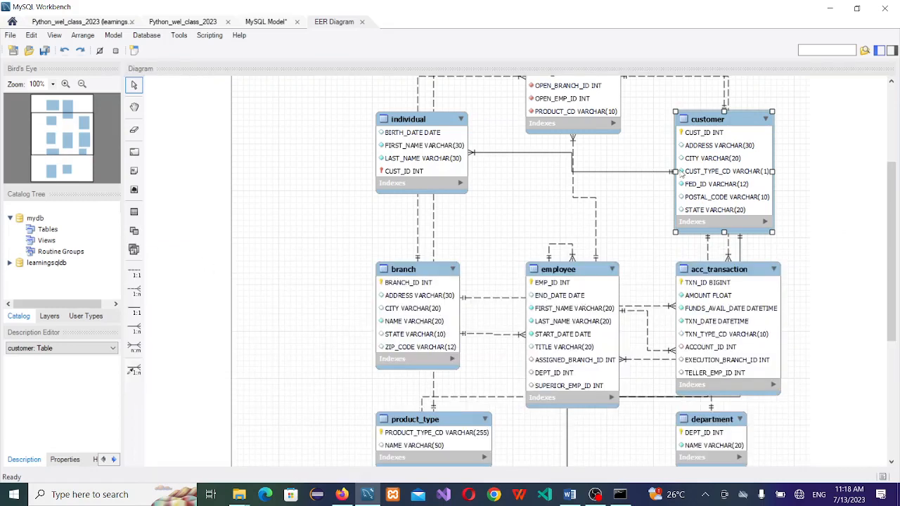
pyautogui.click(837, 122)
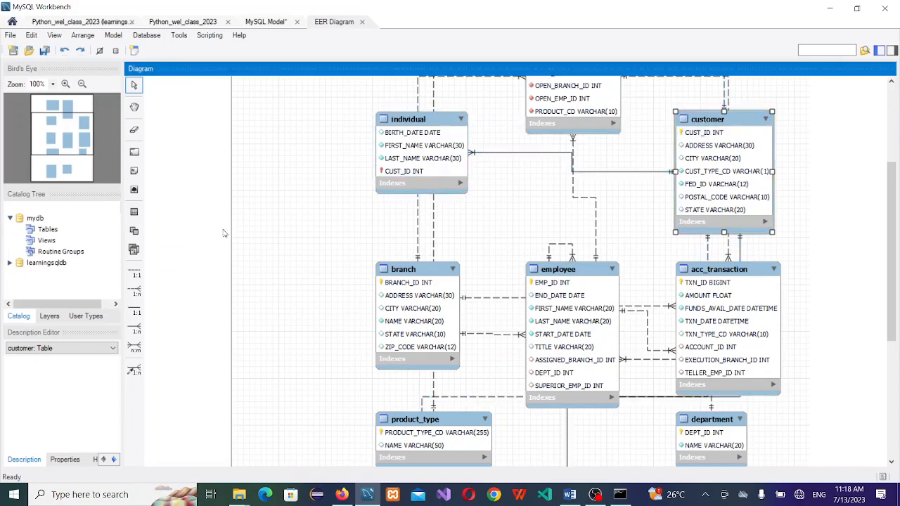
pyautogui.click(243, 185)
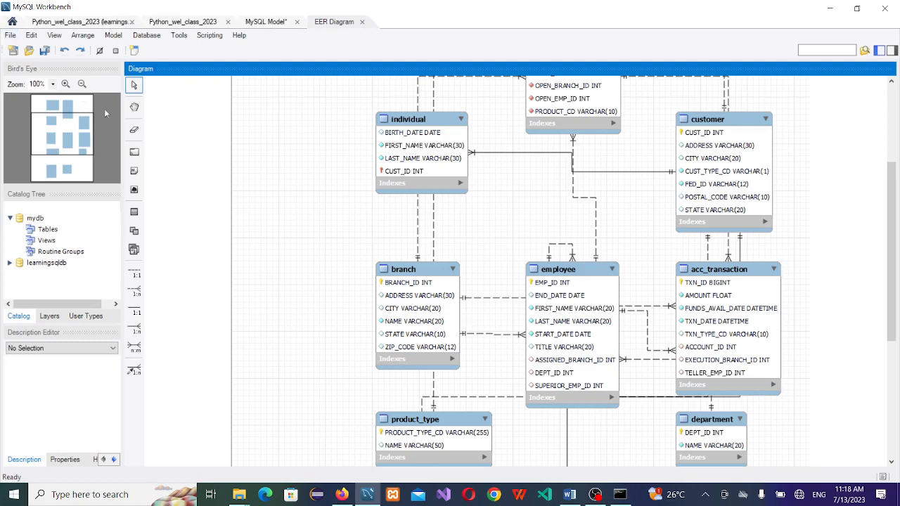
pyautogui.click(12, 22)
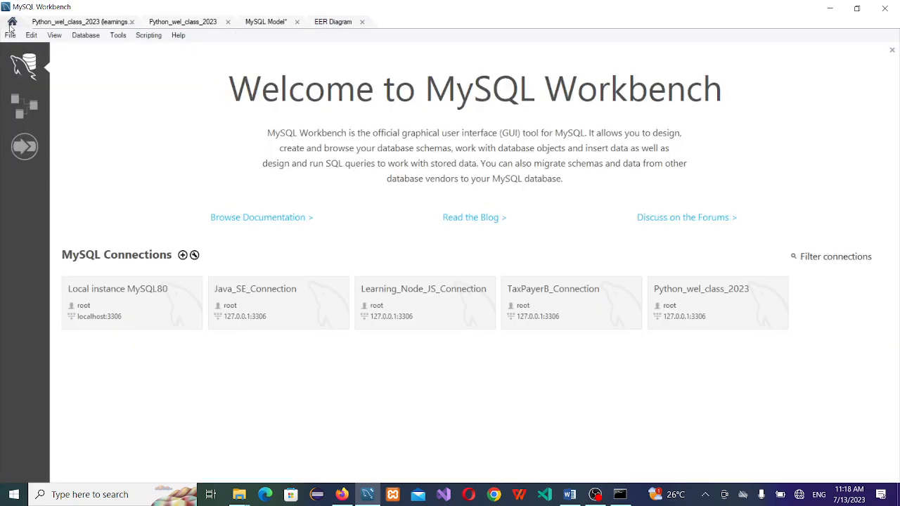
pyautogui.click(20, 116)
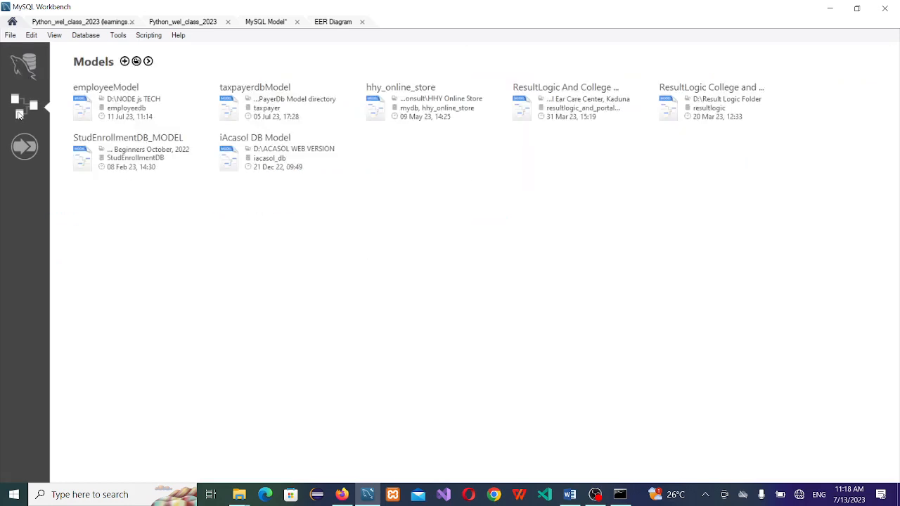
pyautogui.click(124, 62)
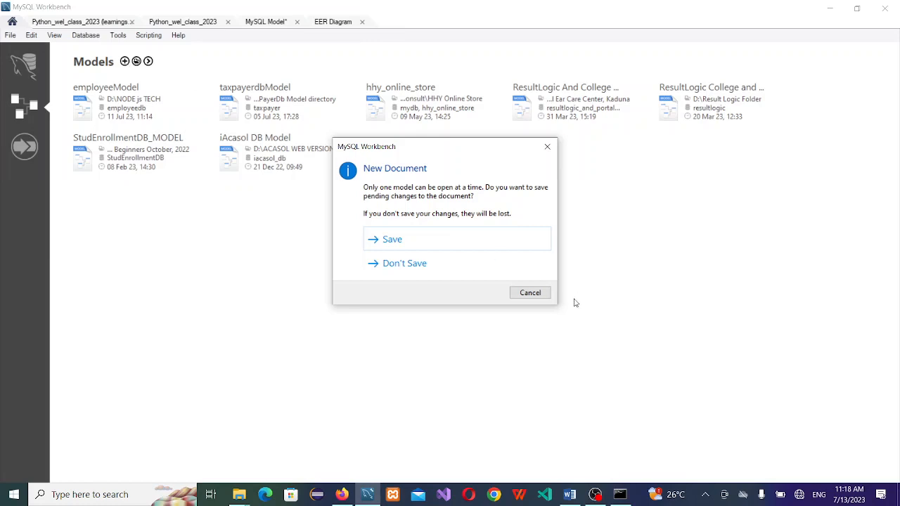
pyautogui.click(530, 293)
pyautogui.click(333, 22)
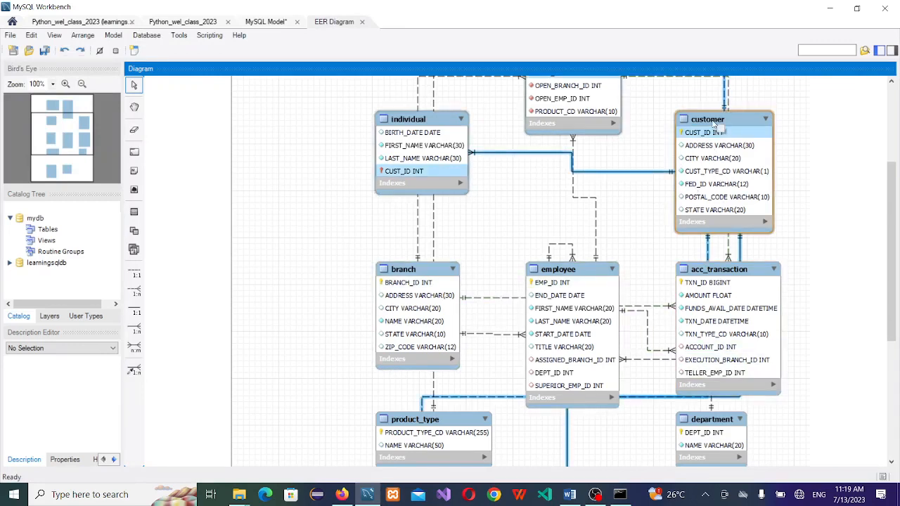
# Step: Capture the EER diagram screen and paste it on a new page at the end of the Word document 2023 KASU SIWES
pyautogui.press('super')
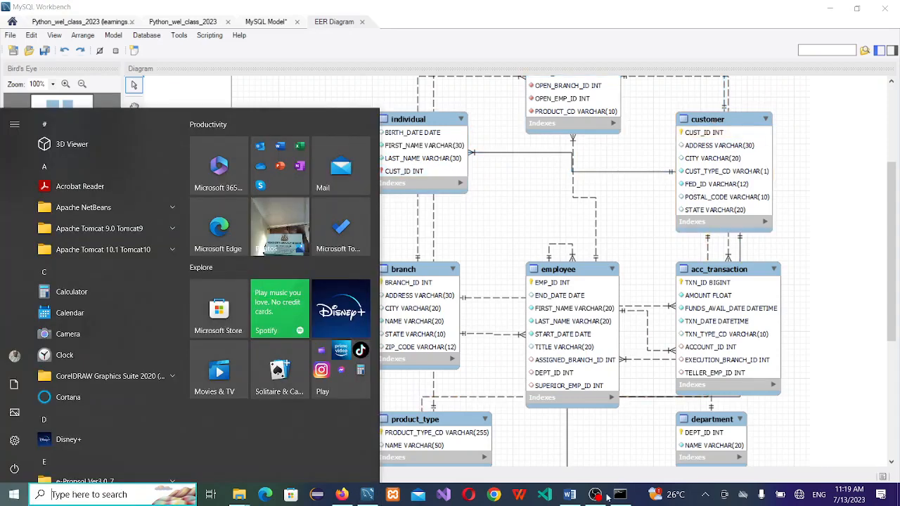
pyautogui.click(570, 495)
pyautogui.click(482, 358)
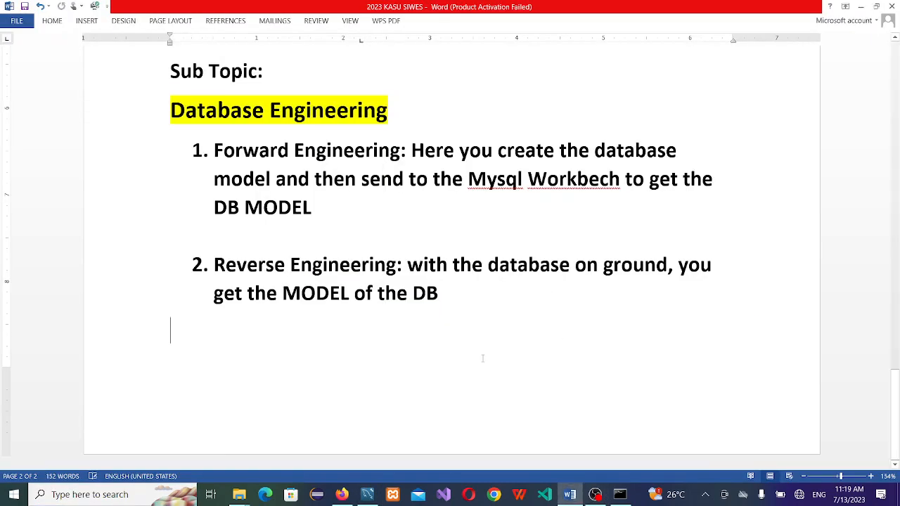
pyautogui.hotkey('ctrl', 'Return')
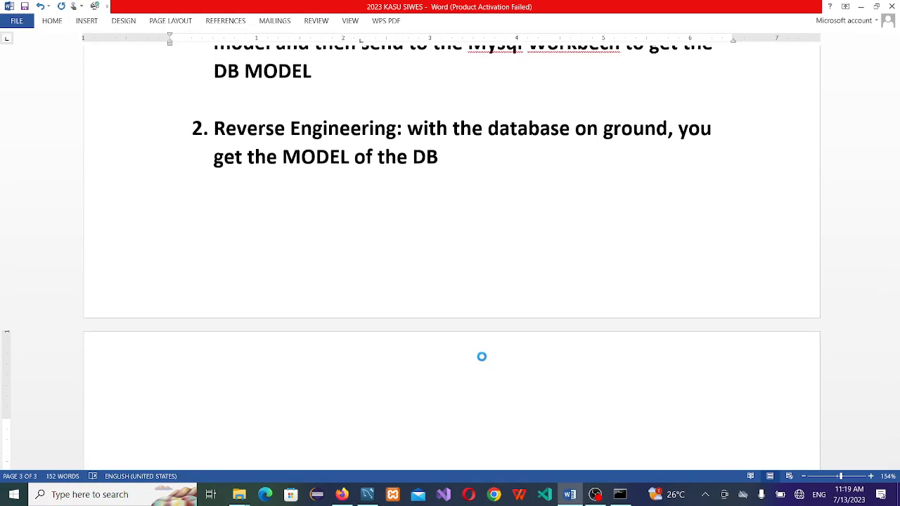
pyautogui.hotkey('ctrl', 'v')
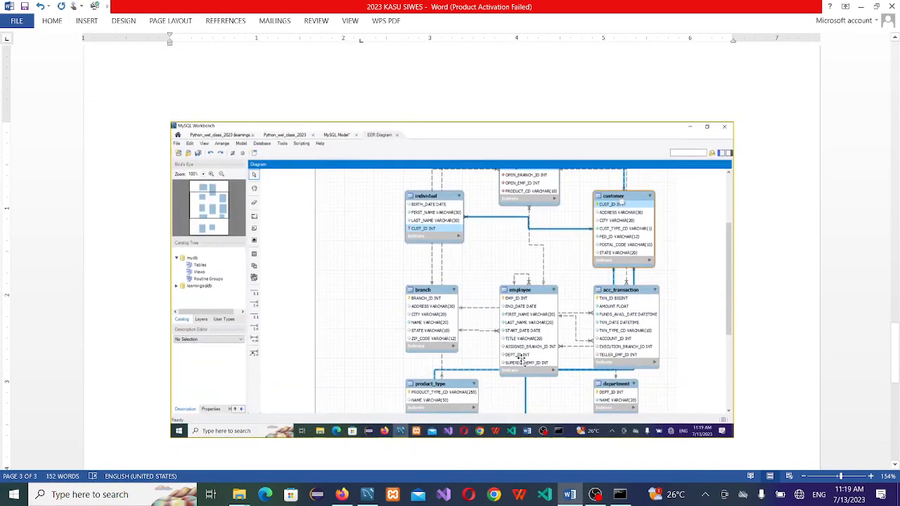
# Step: Enlarge the document view to 276% and examine the customer, employee, branch and acc_transaction tables in the pasted diagram
pyautogui.moveTo(839, 477); pyautogui.dragTo(851, 478)
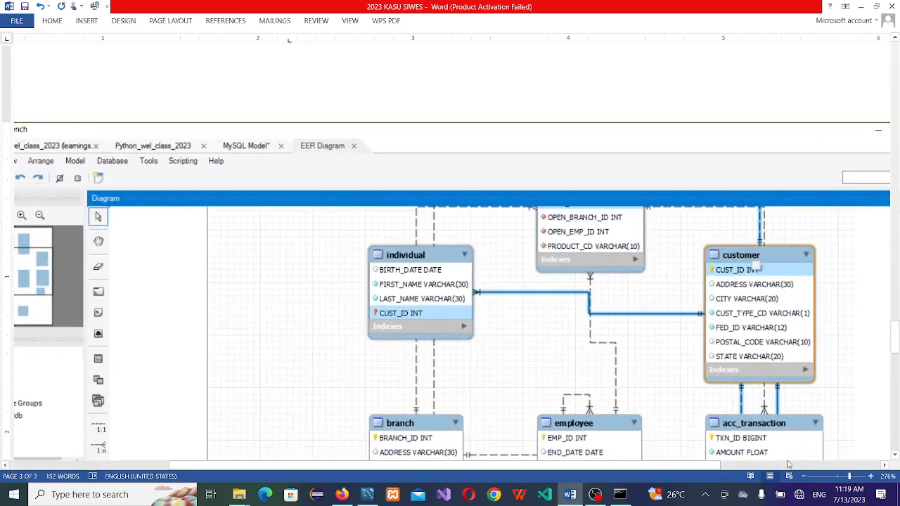
pyautogui.scroll(-3, 452, 253)
pyautogui.hscroll(1, 452, 253)
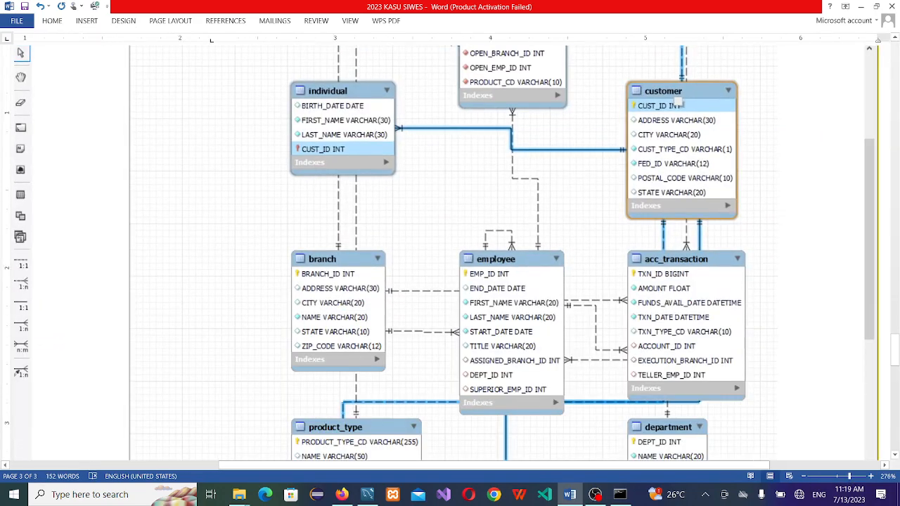
# Step: Switch to MySQL Workbench and close the EER diagram together with its model document
pyautogui.scroll(-1, 452, 253)
pyautogui.scroll(1, 451, 253)
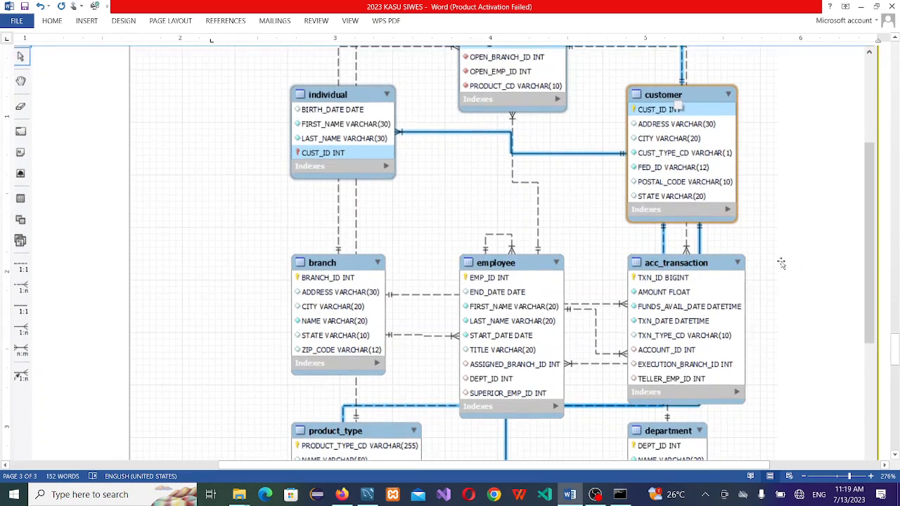
pyautogui.click(367, 494)
pyautogui.click(360, 25)
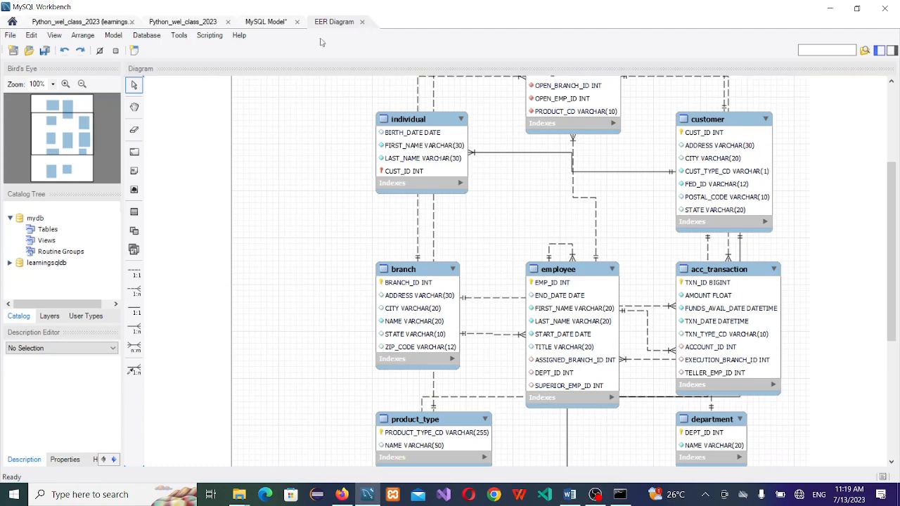
pyautogui.click(362, 22)
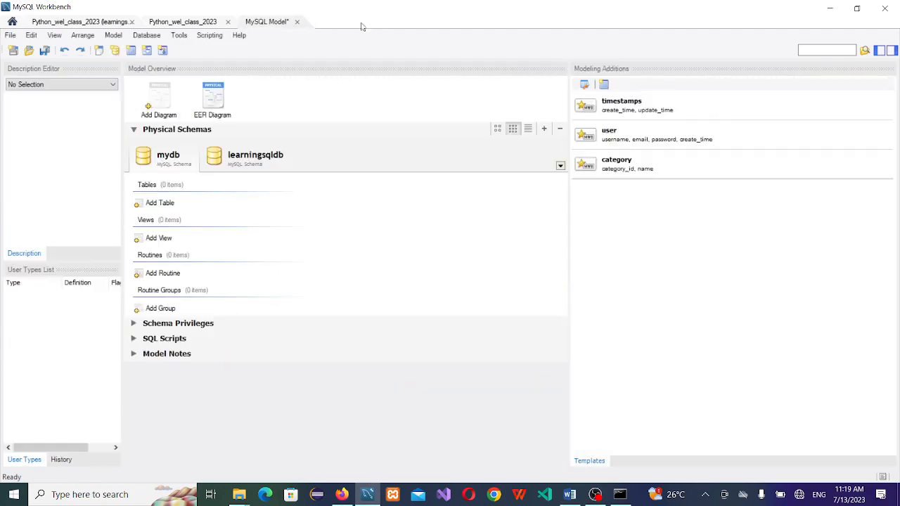
pyautogui.click(298, 24)
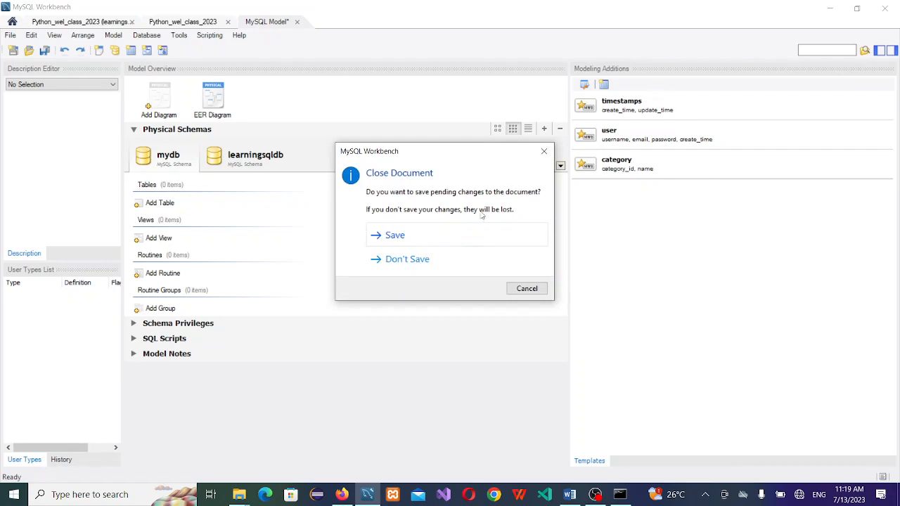
# Step: Save the model as LeaningsqlDBModel in the 2023 KASU SIWES folder on the Desktop
pyautogui.click(392, 237)
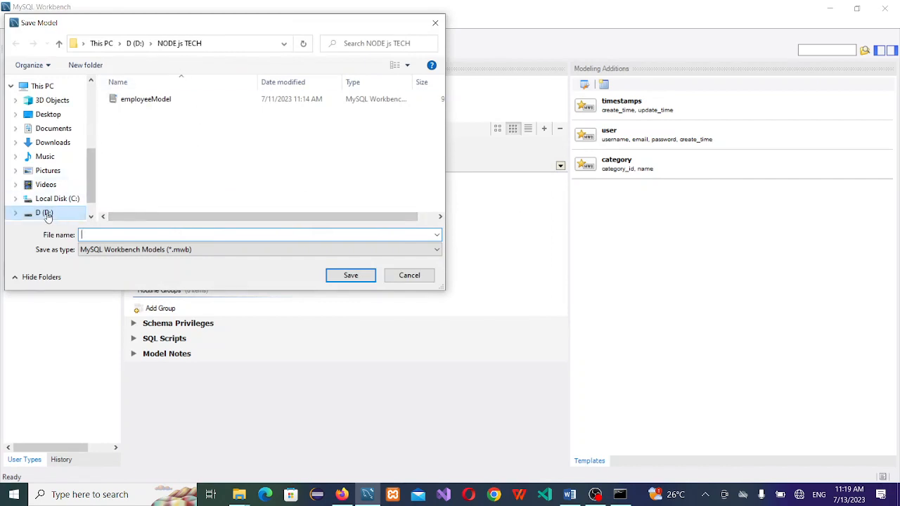
pyautogui.click(43, 114)
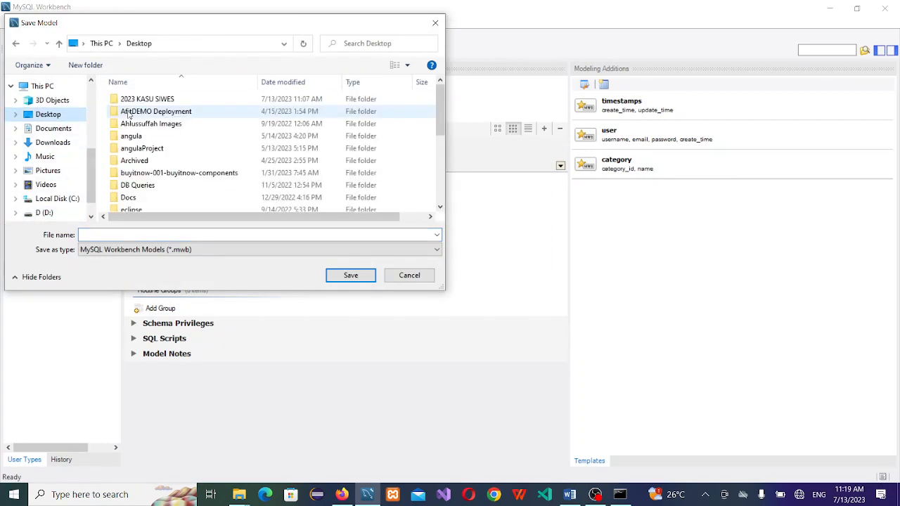
pyautogui.doubleClick(141, 99)
pyautogui.click(167, 233)
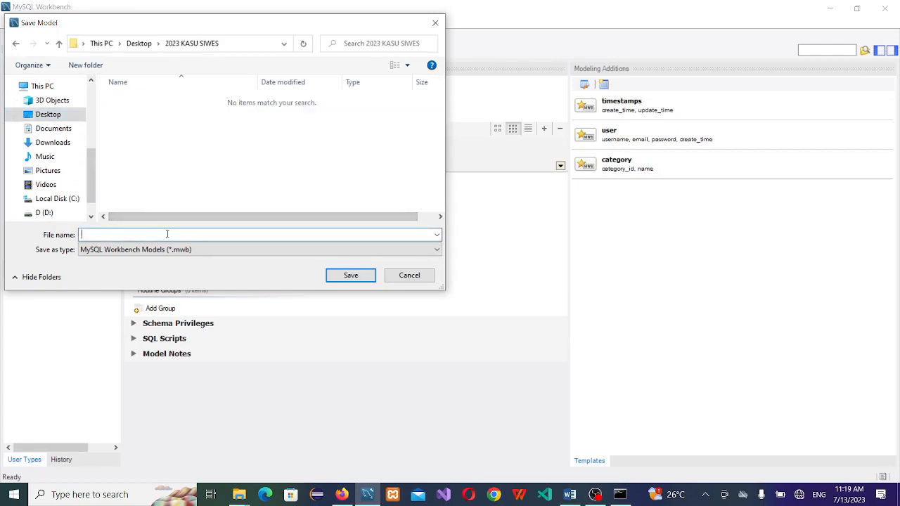
pyautogui.write('LeaningsqlDBModel')
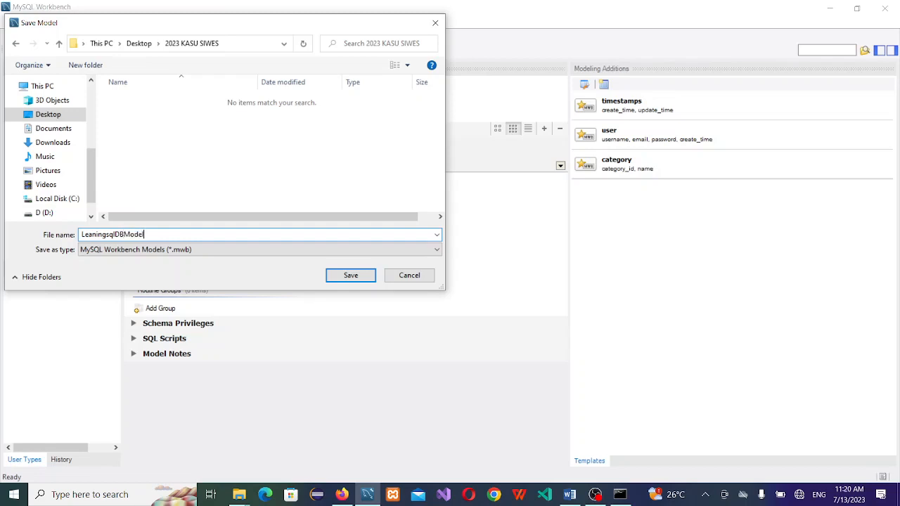
pyautogui.click(364, 277)
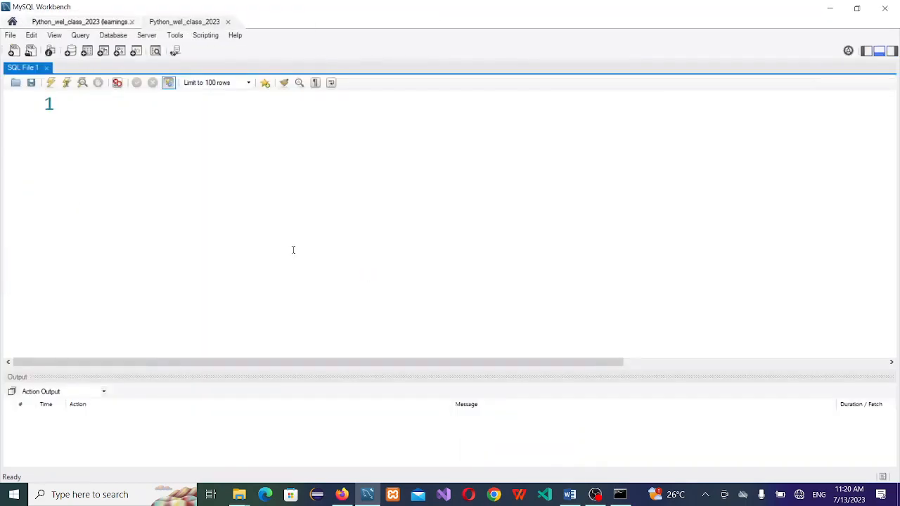
# Step: Create a new blank database model from the home page's model overview
pyautogui.click(344, 224)
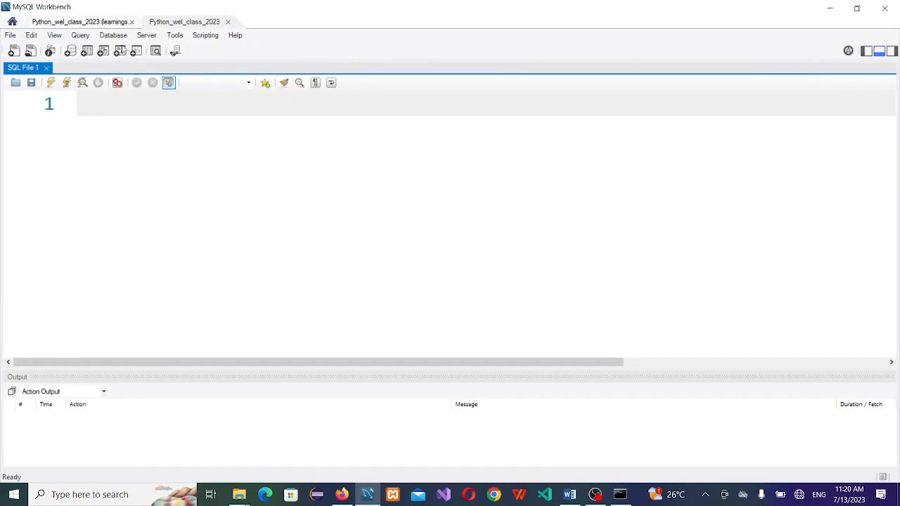
pyautogui.click(13, 22)
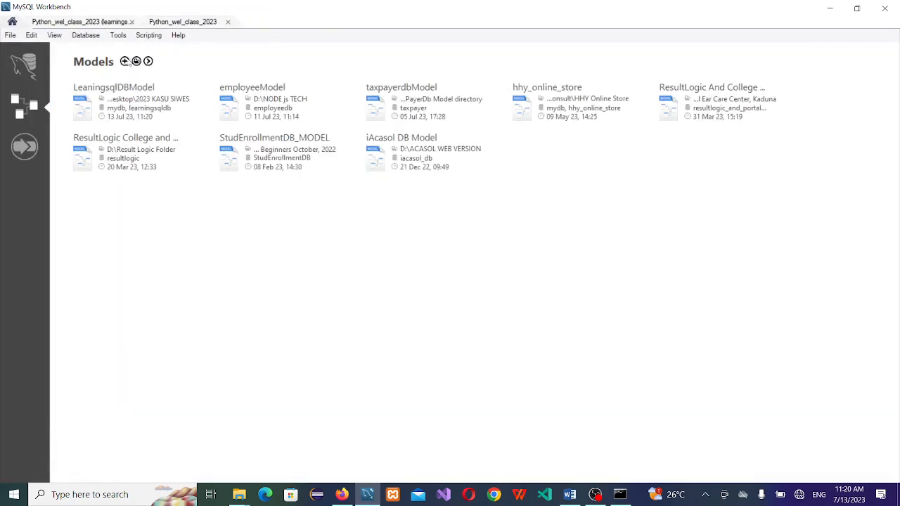
pyautogui.click(124, 61)
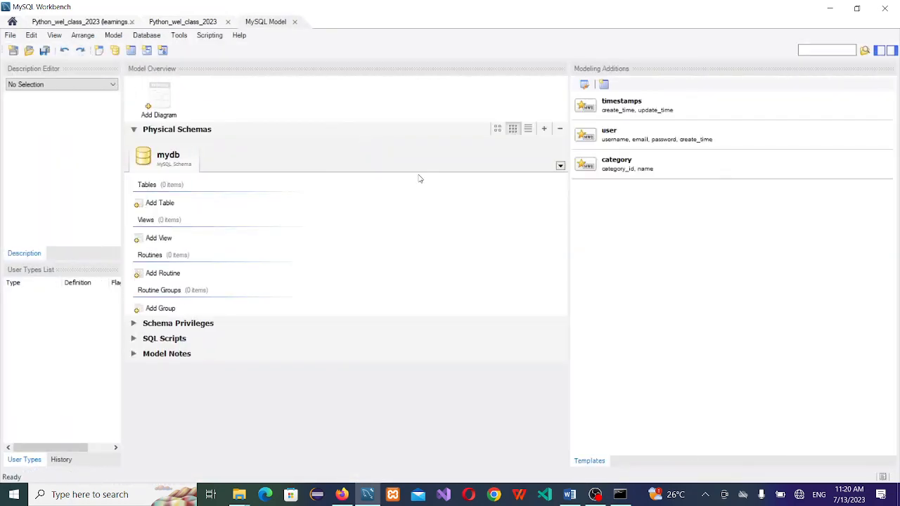
# Step: Switch to the Word document and add the line "Sub Topic:" below the pasted diagram, aligned to the page's left margin
pyautogui.click(568, 494)
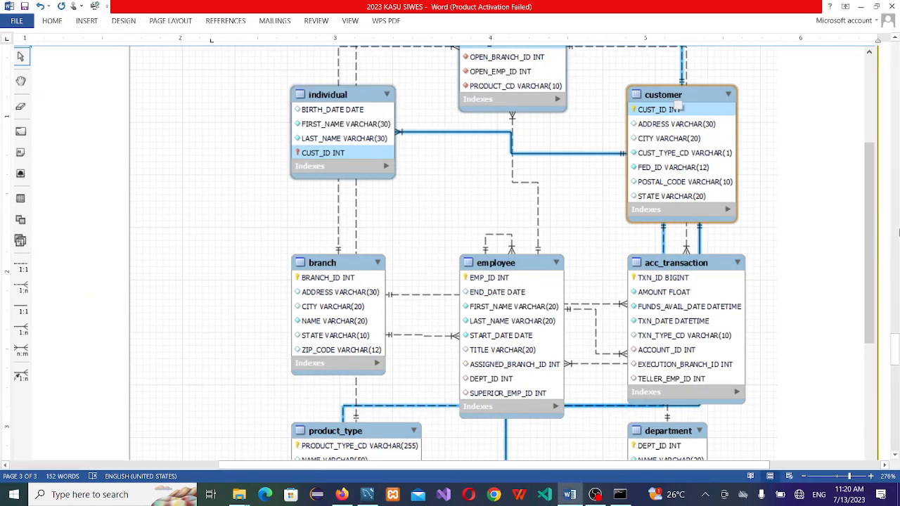
pyautogui.click(894, 430)
pyautogui.click(894, 430)
pyautogui.click(894, 430)
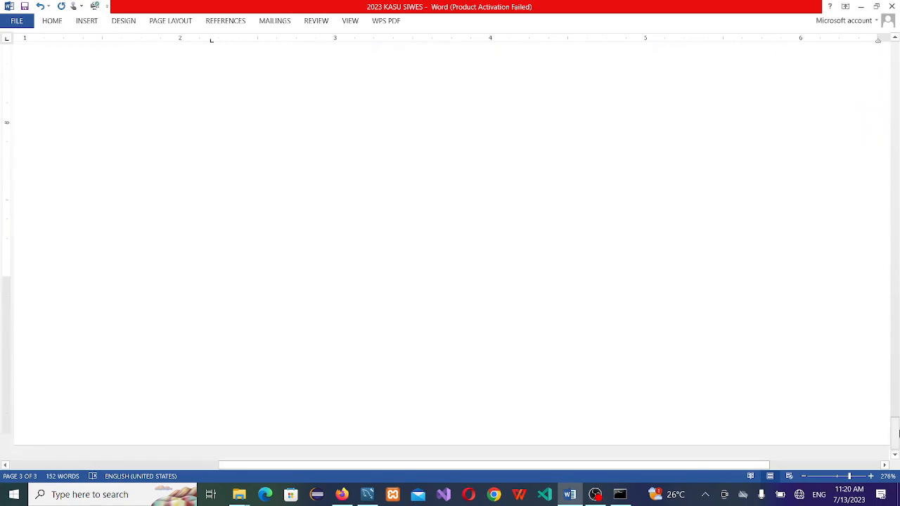
pyautogui.click(201, 152)
pyautogui.click(201, 152)
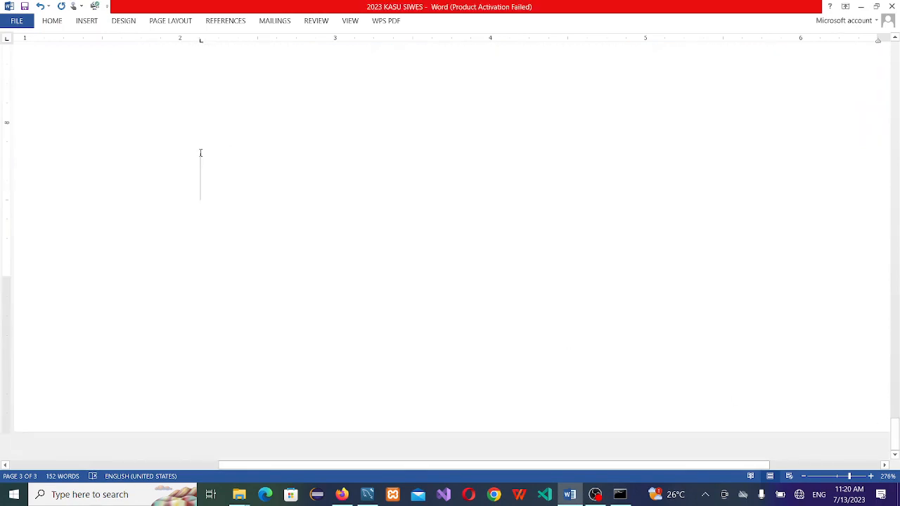
pyautogui.write('T')
pyautogui.press('BackSpace')
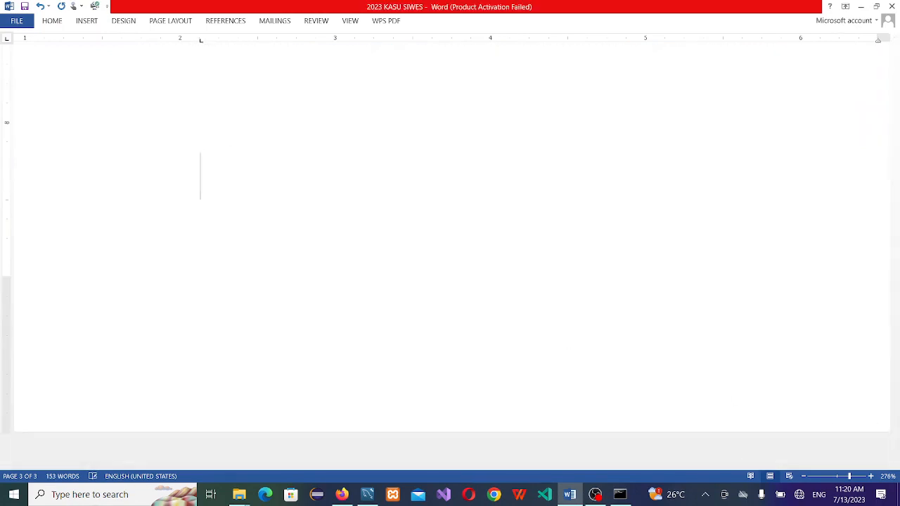
pyautogui.write('Sub To')
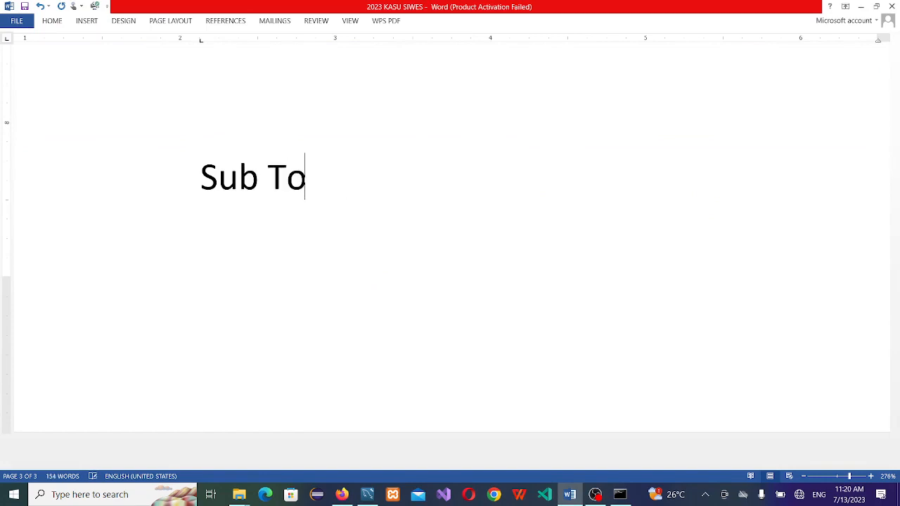
pyautogui.write('pic:')
pyautogui.press('Return')
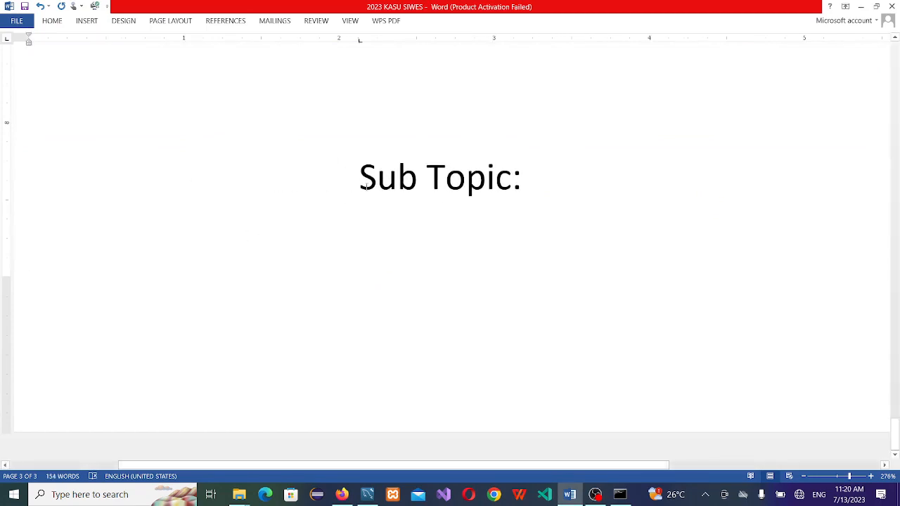
pyautogui.click(367, 186)
pyautogui.press('BackSpace')
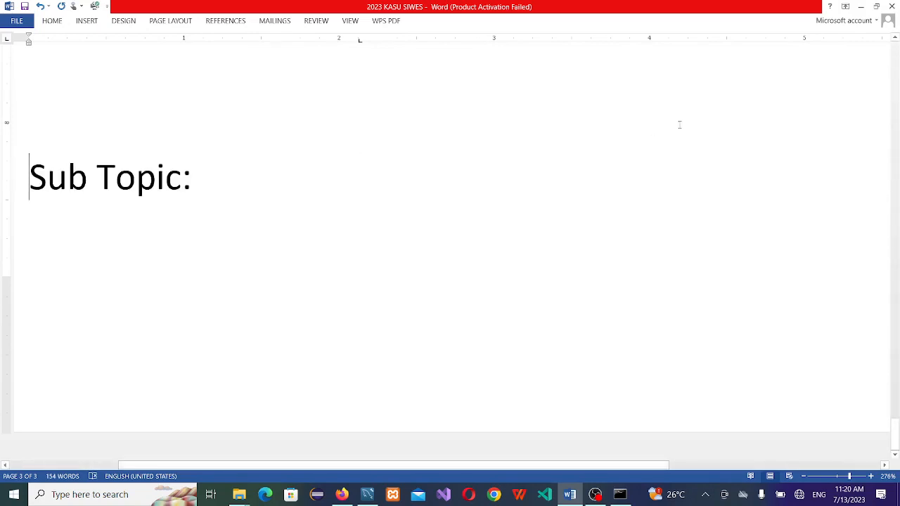
# Step: Add the line "DB Model Creation" beneath "Sub Topic:" and start a new paragraph after it
pyautogui.press('End')
pyautogui.press('Return')
pyautogui.write('Mod')
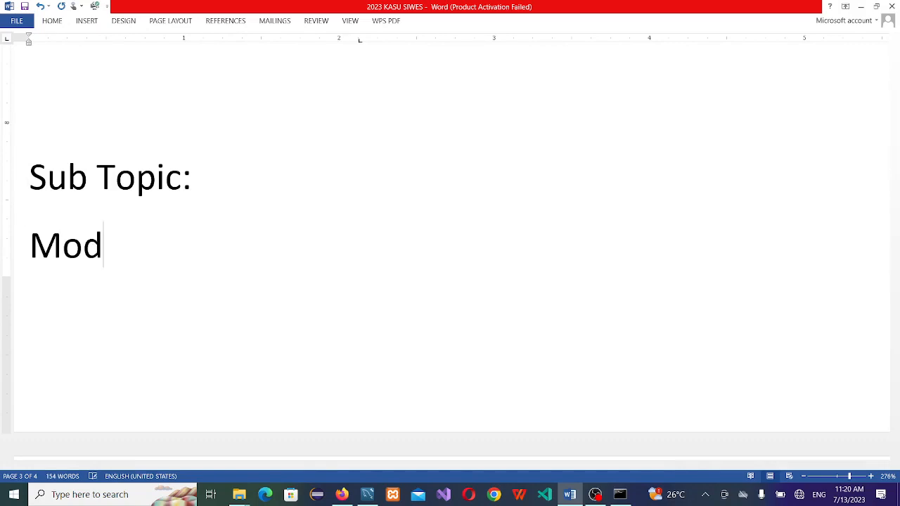
pyautogui.write('el Cr')
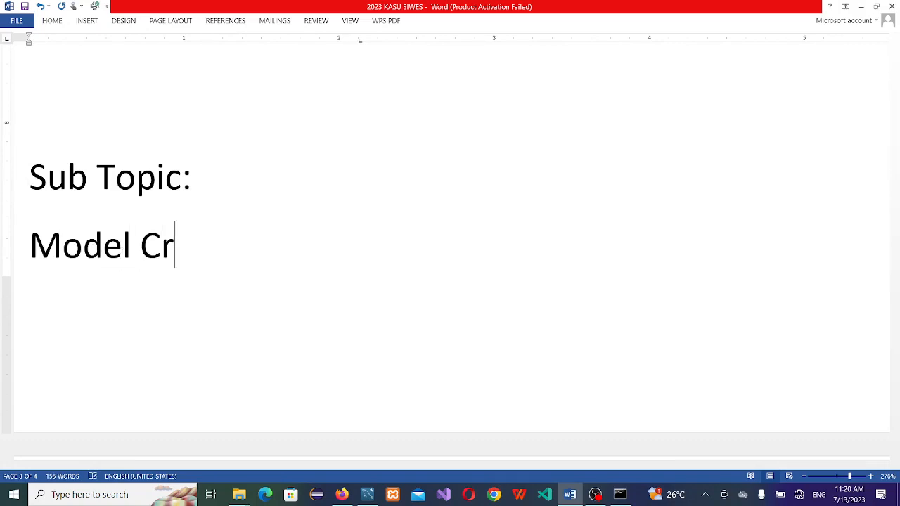
pyautogui.write('ation')
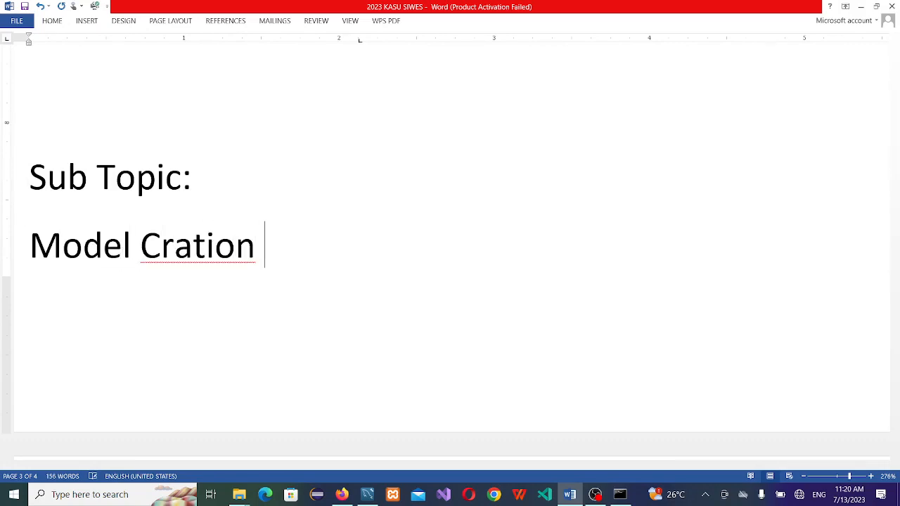
pyautogui.press('Left')
pyautogui.press('Left')
pyautogui.press('Left')
pyautogui.press('Left')
pyautogui.press('Left')
pyautogui.press('Left')
pyautogui.write('e')
pyautogui.press('Home')
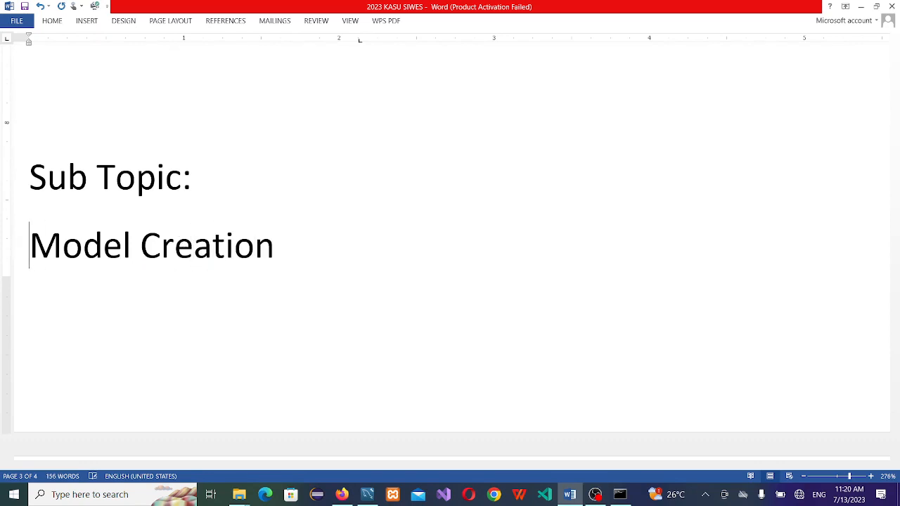
pyautogui.write('DB')
pyautogui.press('End')
pyautogui.press('Return')
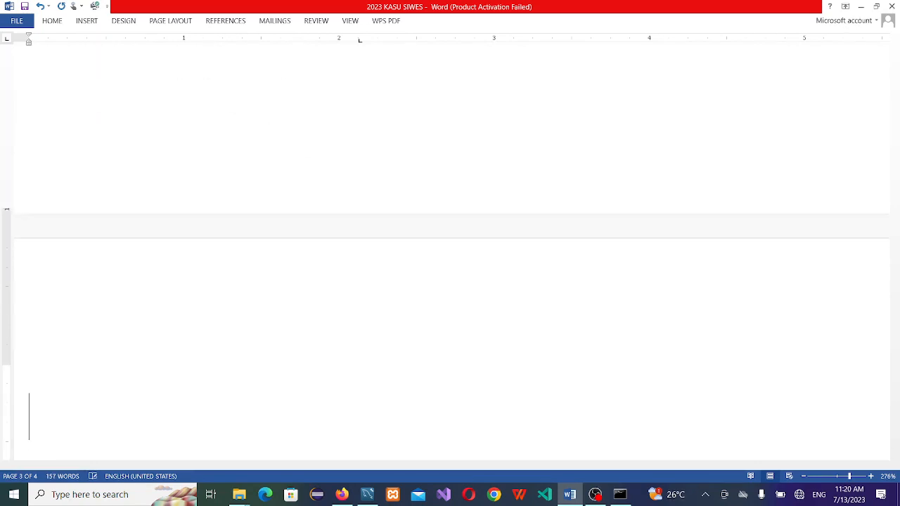
# Step: Make the line "DB Model Creation" bold
pyautogui.press('Up')
pyautogui.press('Up')
pyautogui.press('Up')
pyautogui.press('Up')
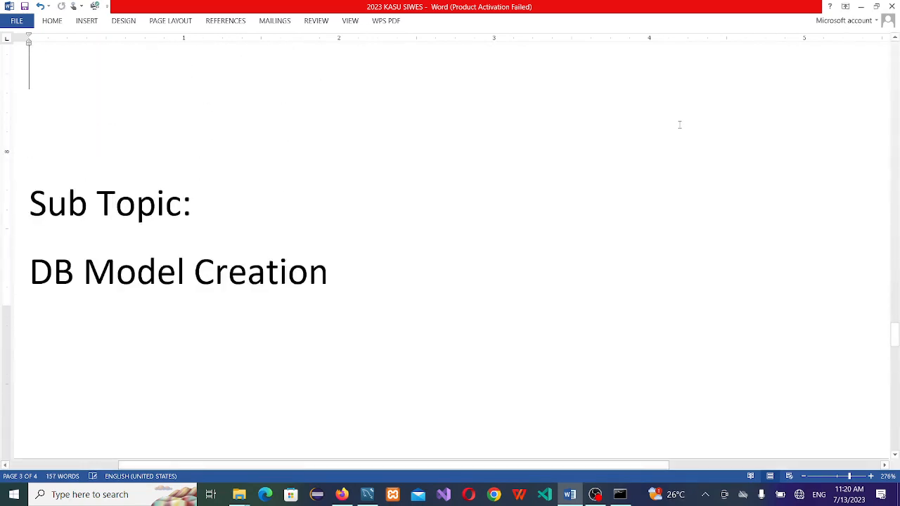
pyautogui.press('Down')
pyautogui.press('Down')
pyautogui.press('Down')
pyautogui.press('Down')
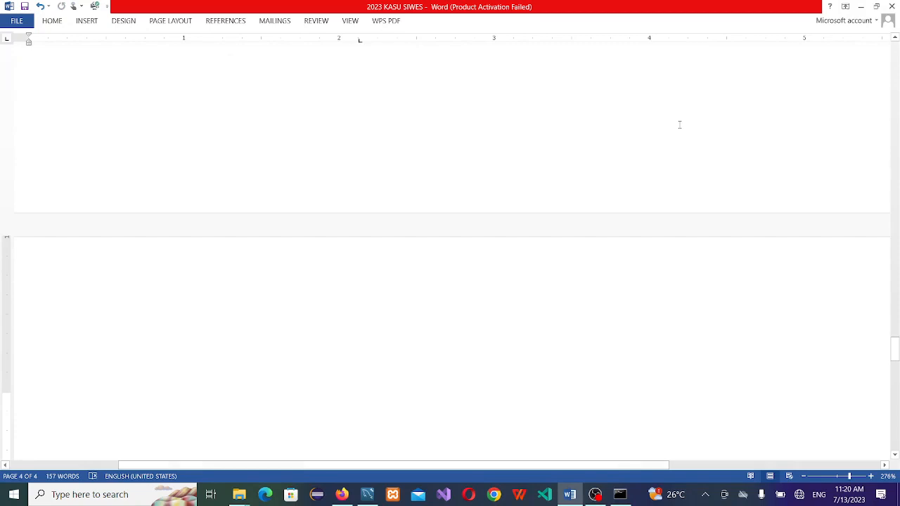
pyautogui.press('Up')
pyautogui.press('Up')
pyautogui.press('Up')
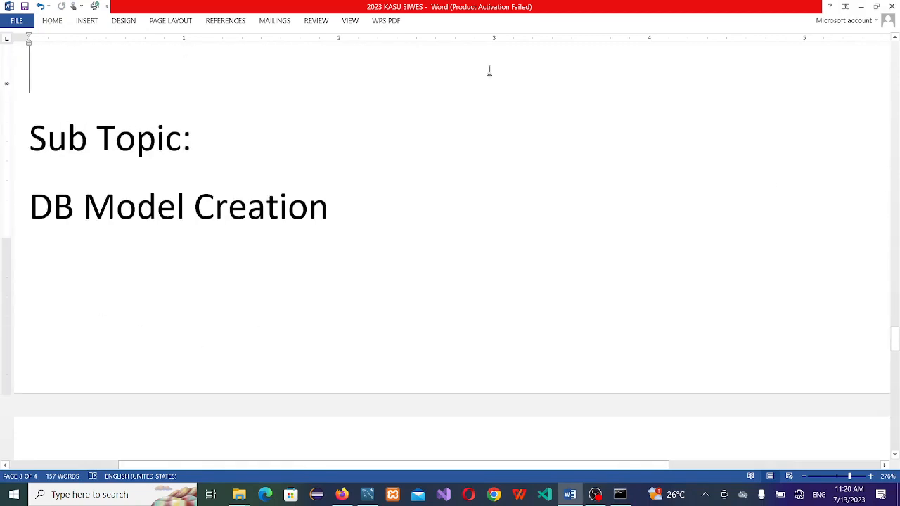
pyautogui.tripleClick(243, 208)
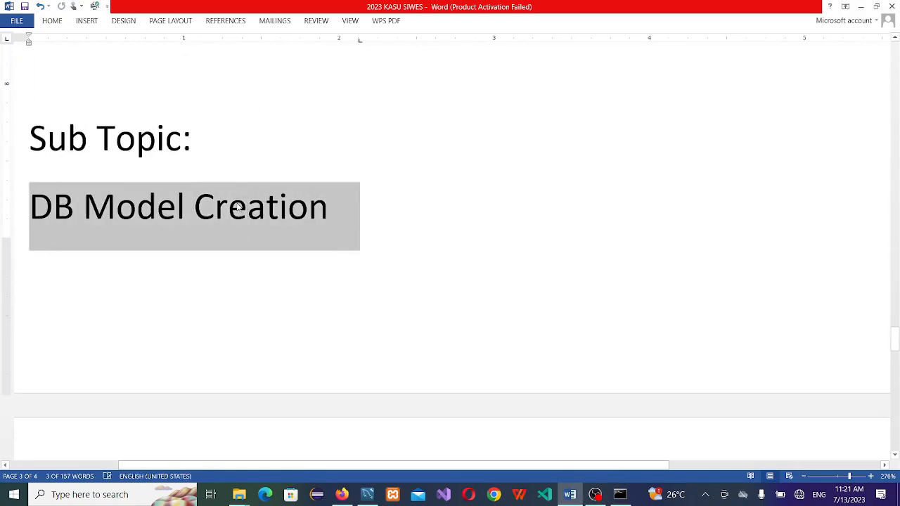
pyautogui.hotkey('ctrl', 'b')
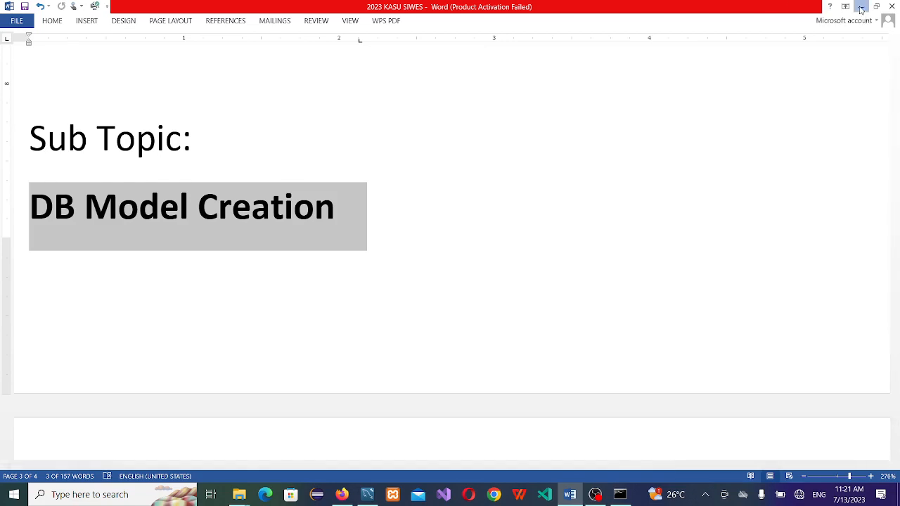
# Step: Return to MySQL Workbench and rename the new model's mydb schema to learningsql_class
pyautogui.click(860, 6)
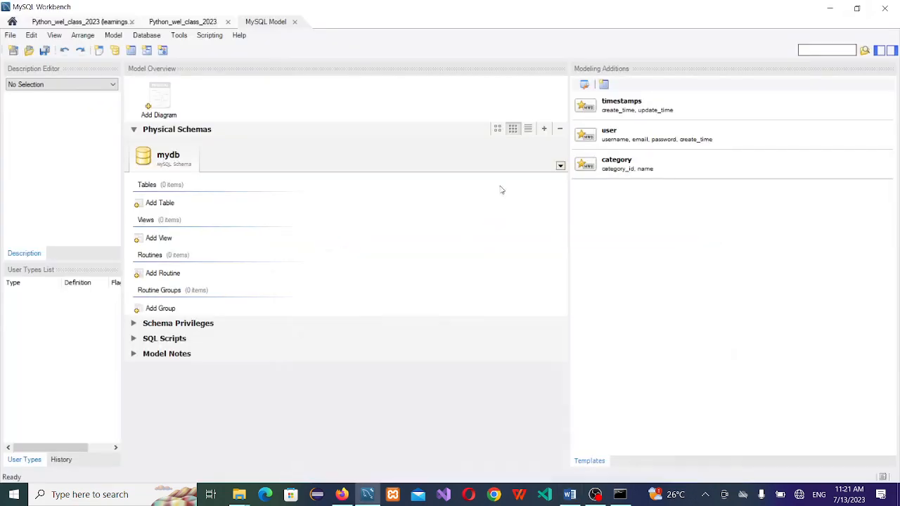
pyautogui.doubleClick(170, 161)
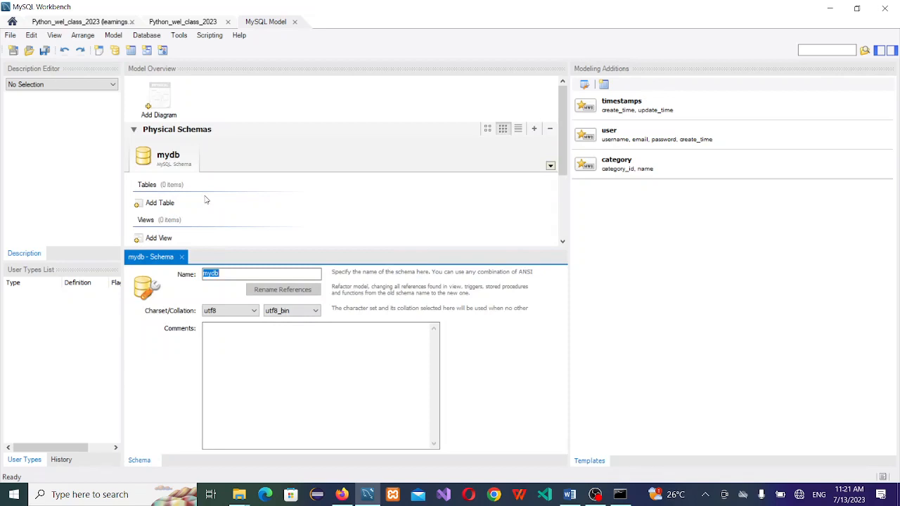
pyautogui.write('lea')
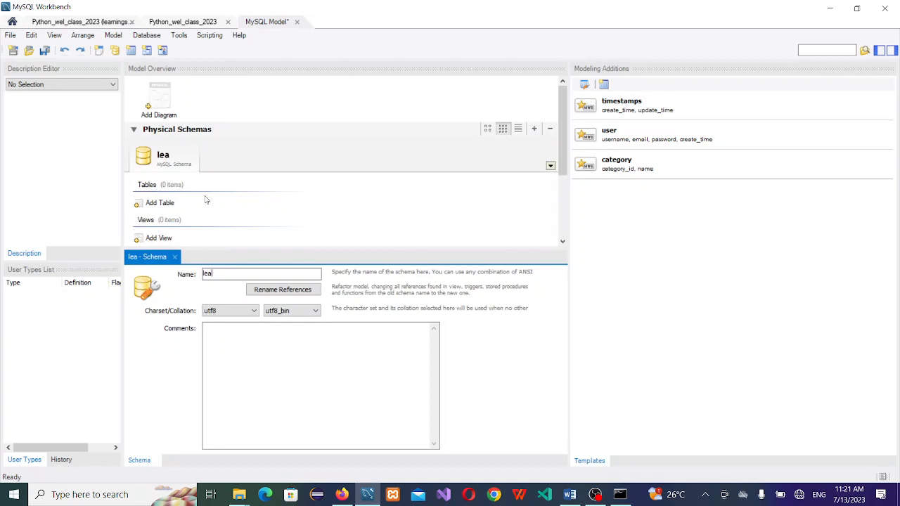
pyautogui.write('rning')
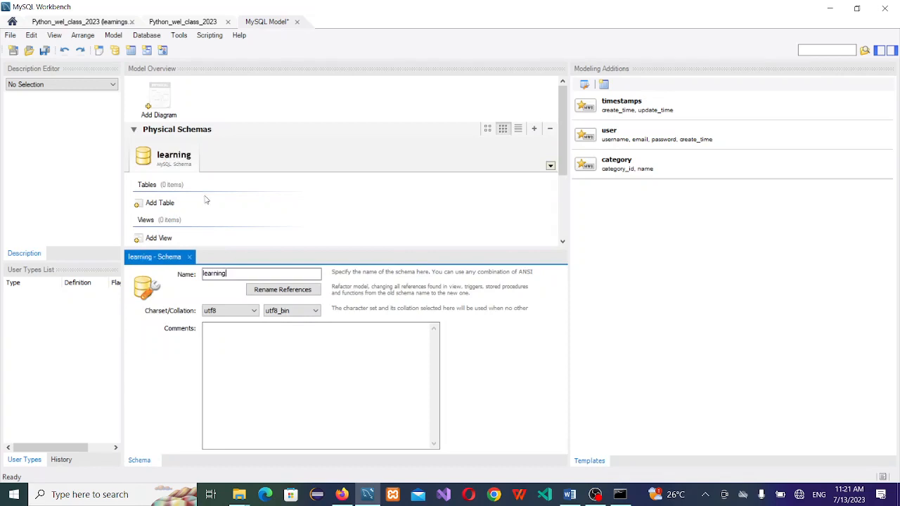
pyautogui.write('sql')
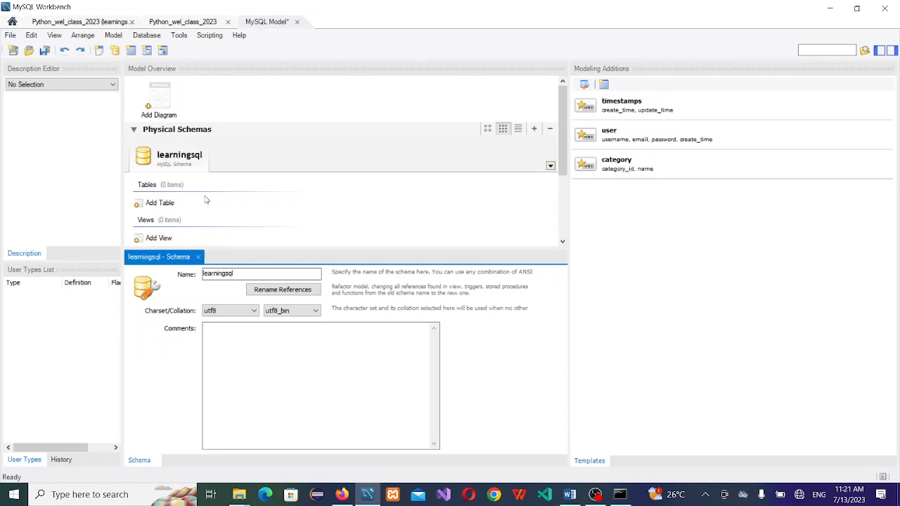
pyautogui.write('_class')
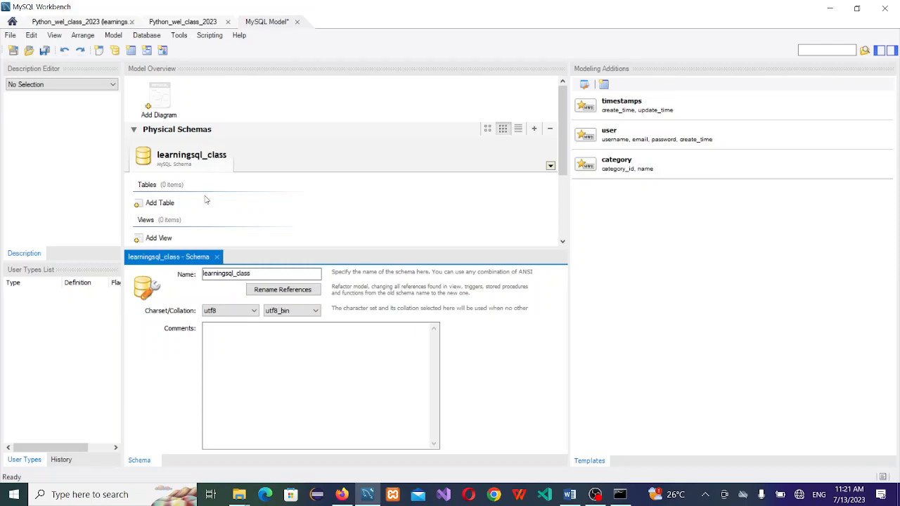
pyautogui.write('Excer')
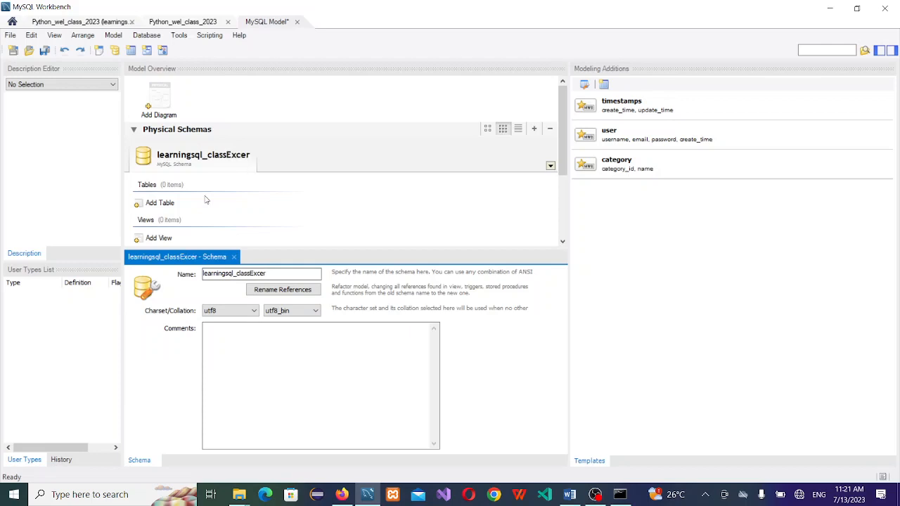
pyautogui.write('cice')
pyautogui.press('BackSpace')
pyautogui.press('BackSpace')
pyautogui.press('BackSpace')
pyautogui.press('BackSpace')
pyautogui.press('BackSpace')
pyautogui.press('BackSpace')
pyautogui.press('BackSpace')
pyautogui.press('BackSpace')
pyautogui.press('BackSpace')
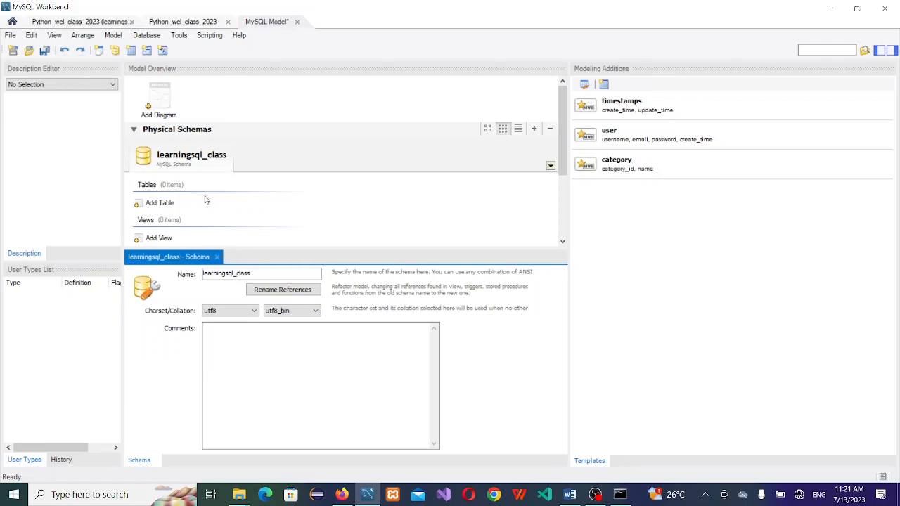
# Step: Extend the schema's name to learningsql_class_excercise and close the schema editor
pyautogui.write('_c')
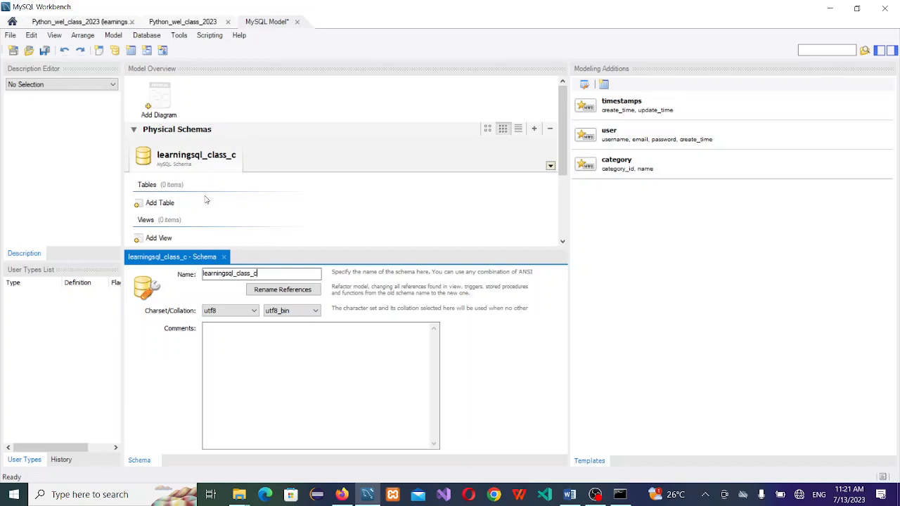
pyautogui.press('BackSpace')
pyautogui.write('ex')
pyautogui.write('cer')
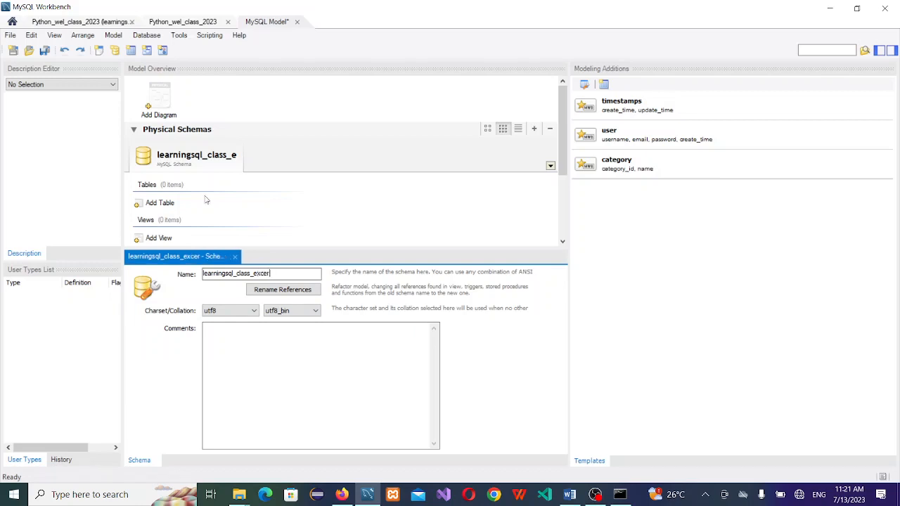
pyautogui.write('cise')
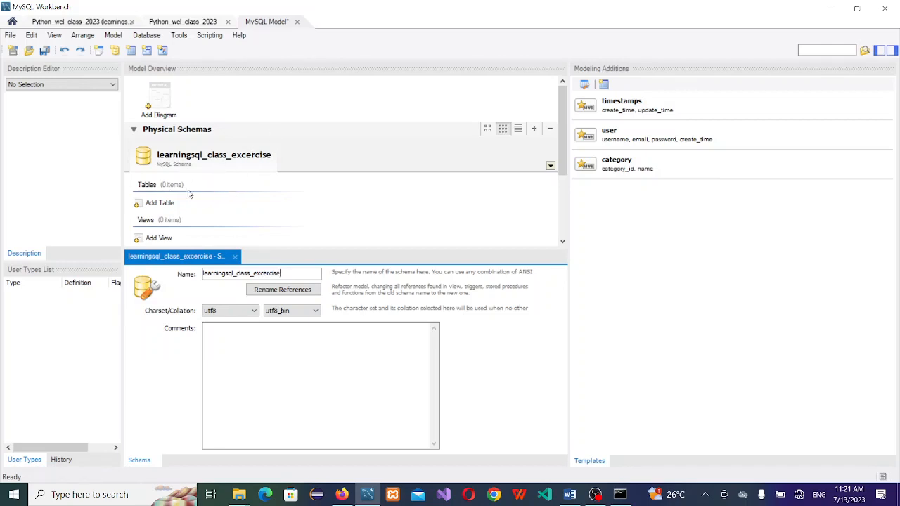
pyautogui.click(236, 257)
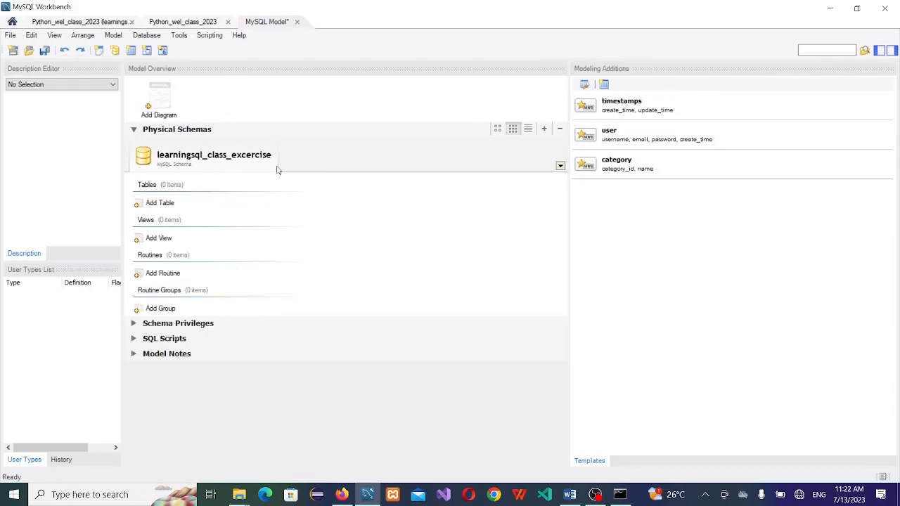
# Step: Add a new EER diagram to the model
pyautogui.click(256, 107)
pyautogui.click(158, 101)
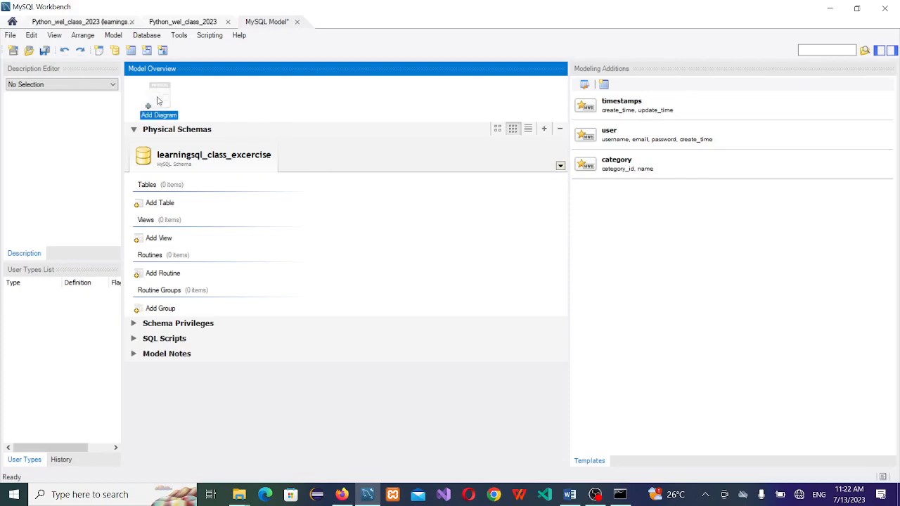
pyautogui.doubleClick(158, 102)
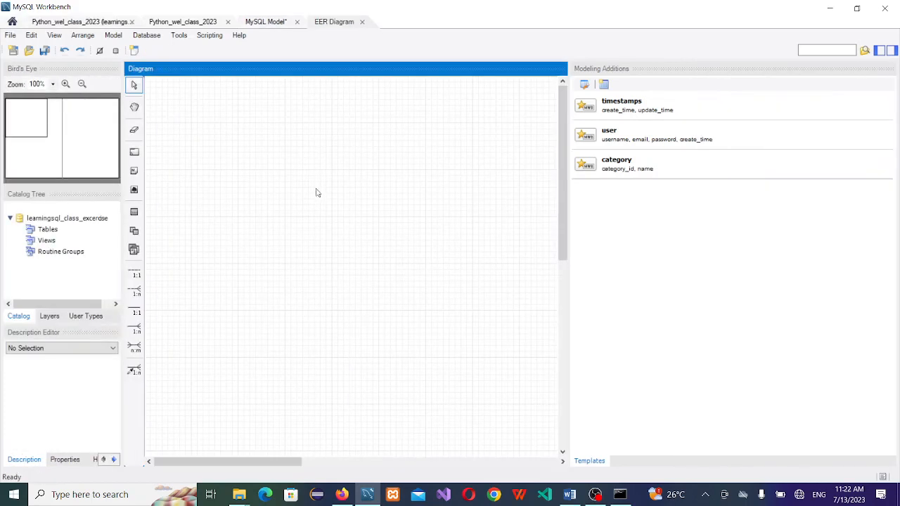
# Step: Place a new table on the empty diagram canvas and open it for editing
pyautogui.click(134, 212)
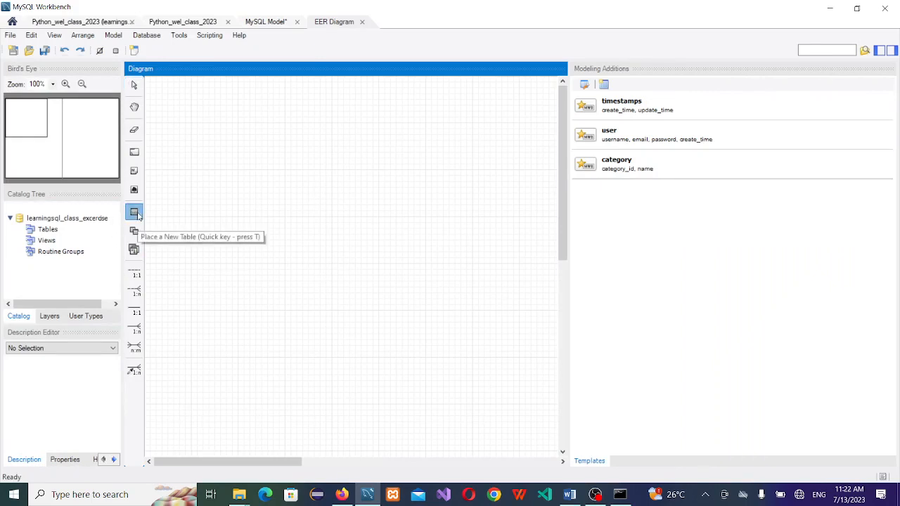
pyautogui.click(294, 211)
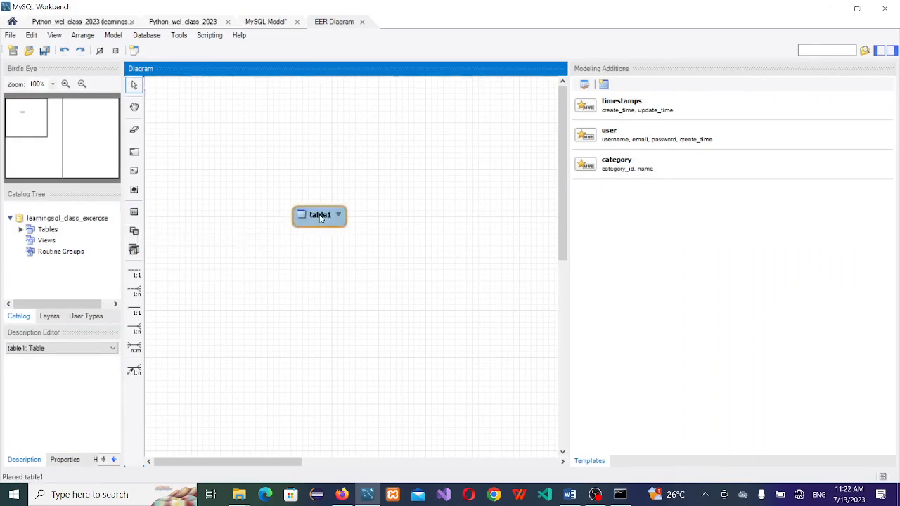
pyautogui.doubleClick(321, 217)
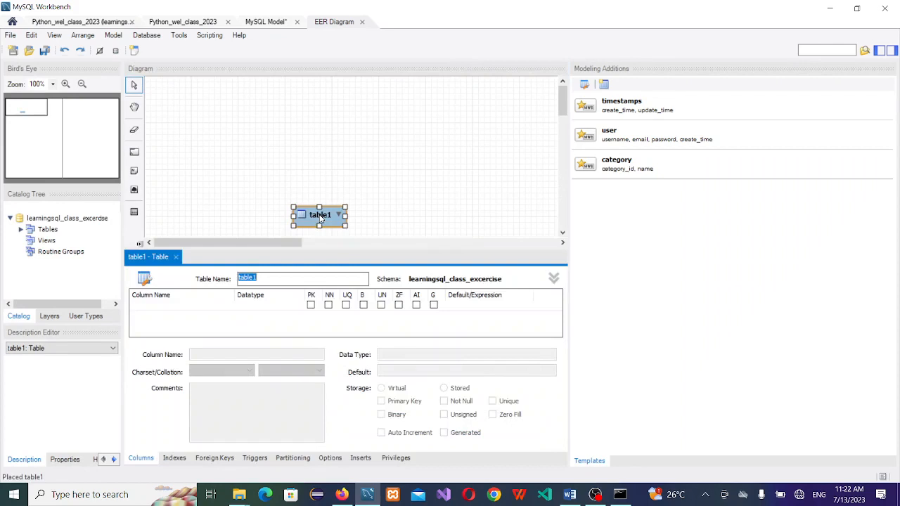
# Step: Switch to the Word document and examine the customer table in the pasted EER diagram
pyautogui.click(570, 497)
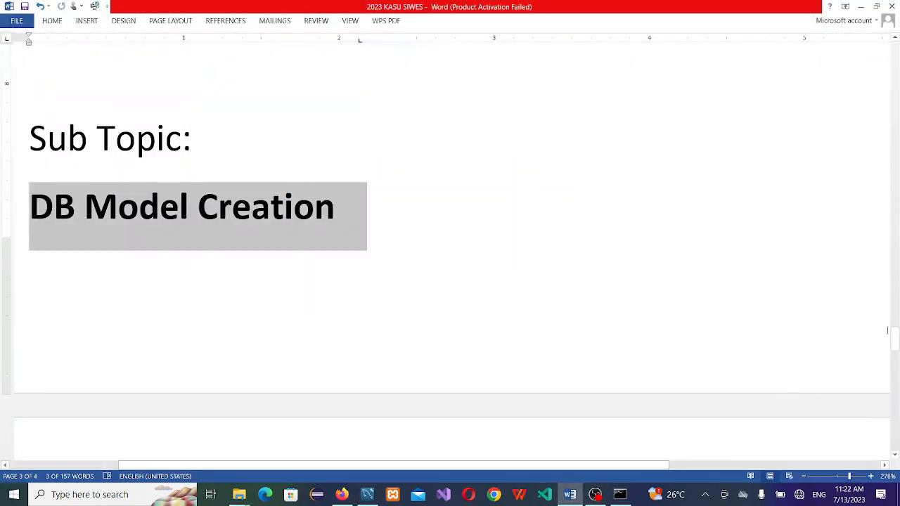
pyautogui.scroll(10, 847, 270)
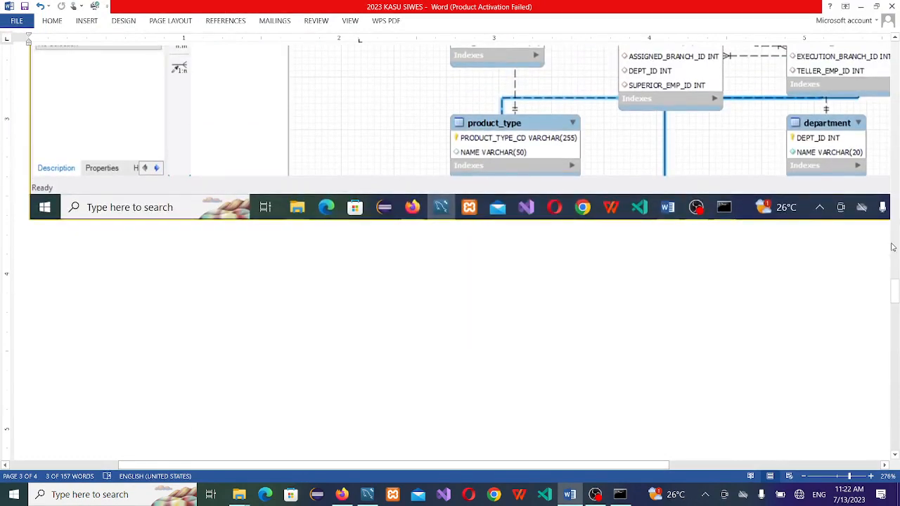
pyautogui.moveTo(897, 298); pyautogui.dragTo(897, 253)
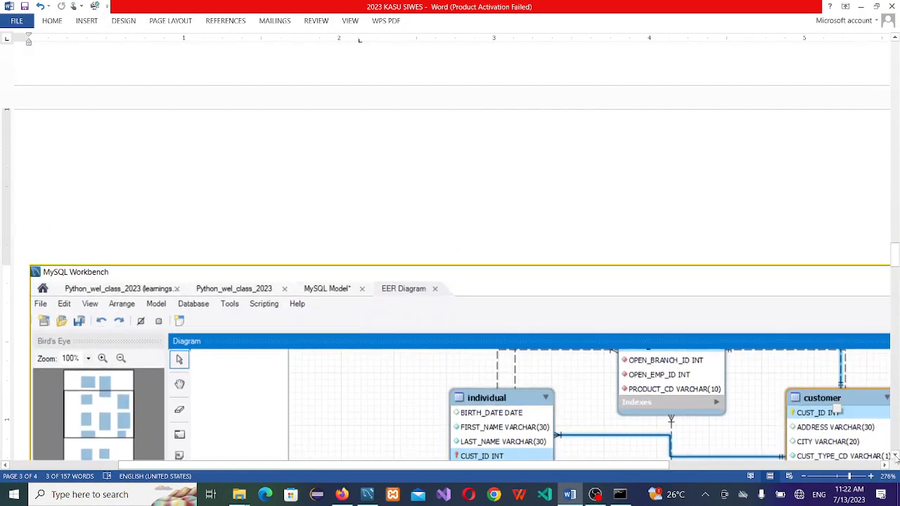
pyautogui.click(895, 456)
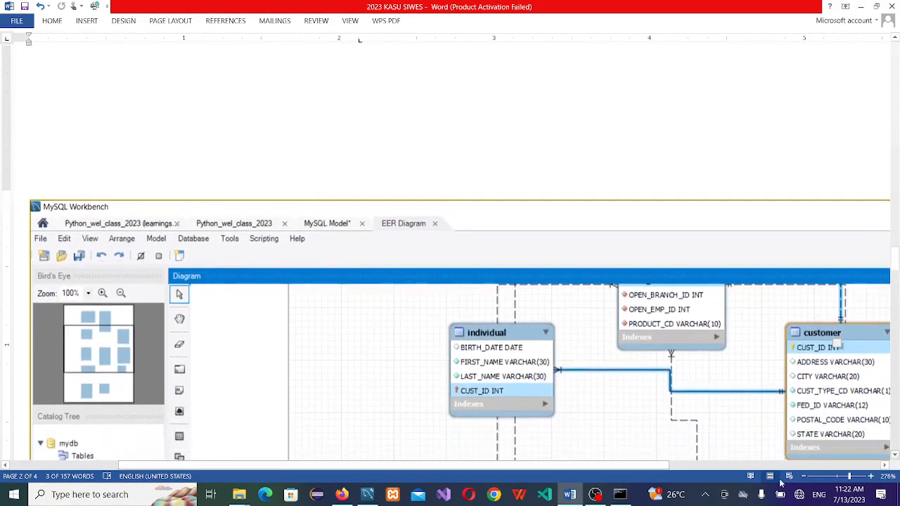
pyautogui.moveTo(576, 466); pyautogui.dragTo(662, 469)
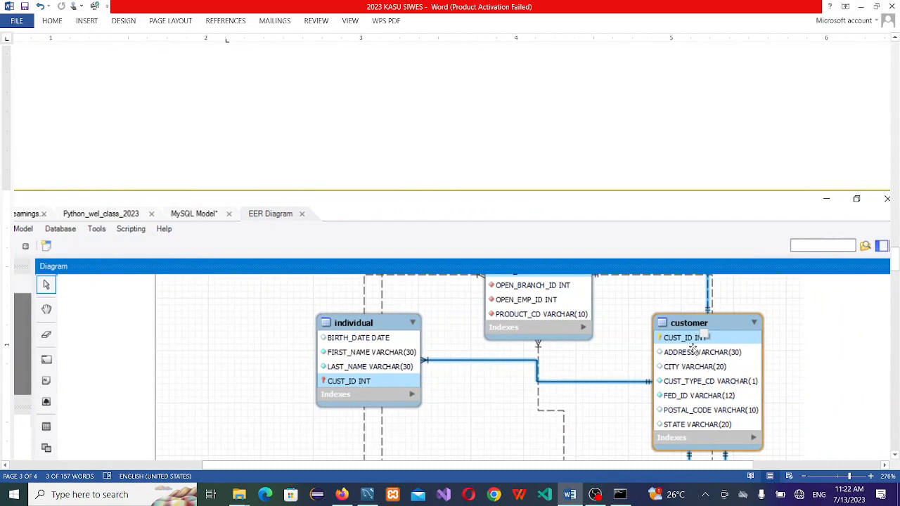
# Step: Return to MySQL Workbench and name the new table customer
pyautogui.hotkey('alt', 'Tab')
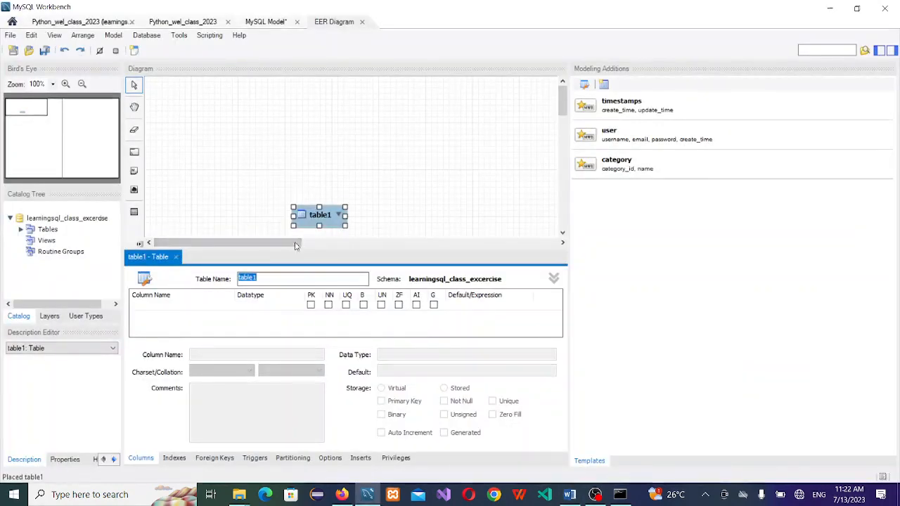
pyautogui.write('cus')
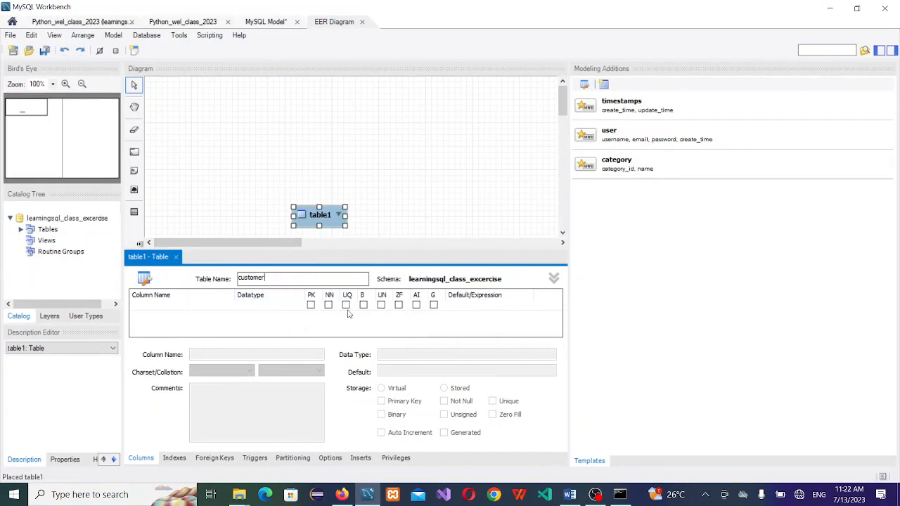
pyautogui.write('tomer')
# Step: Add the column CUST_ID with datatype INT to the customer table and make it the primary key
pyautogui.click(169, 310)
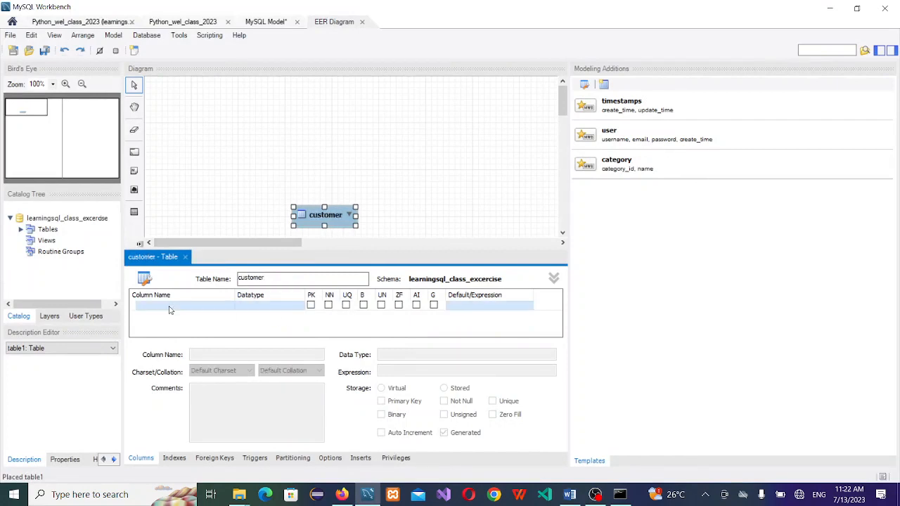
pyautogui.click(169, 308)
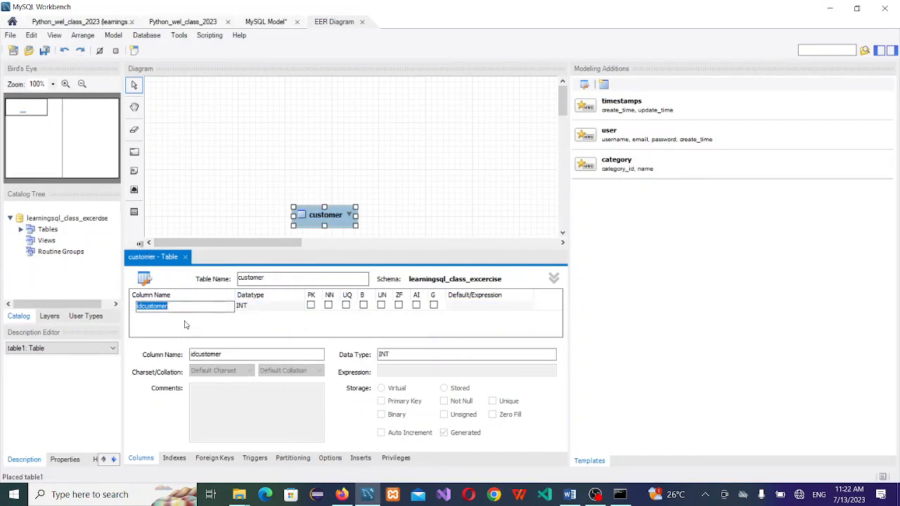
pyautogui.write('CUST_ID')
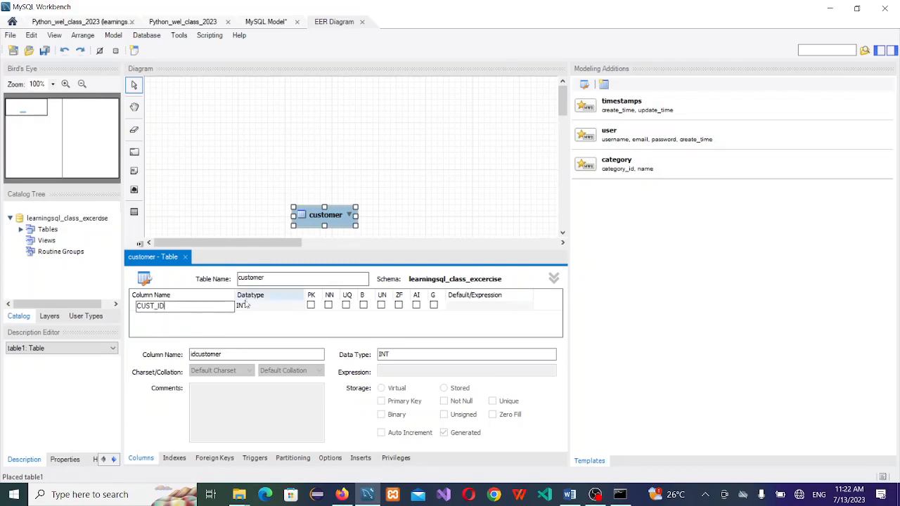
pyautogui.click(312, 307)
pyautogui.click(312, 305)
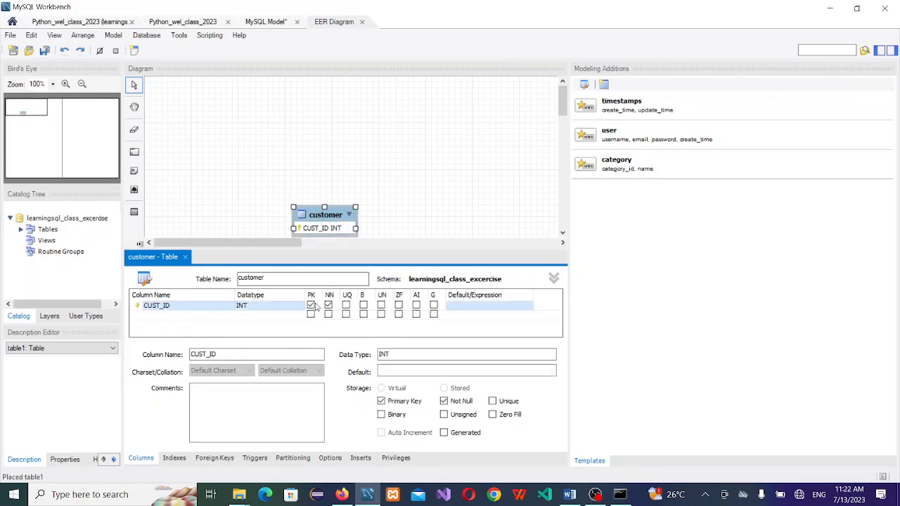
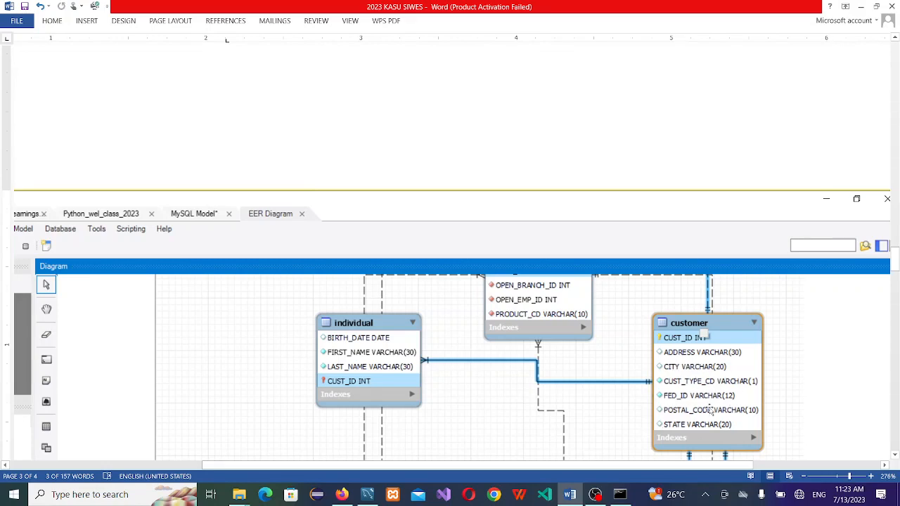
# Step: Arrange the windows side by side, with the Word document on the right half of the screen and MySQL Workbench on the left
pyautogui.press('super+Right')
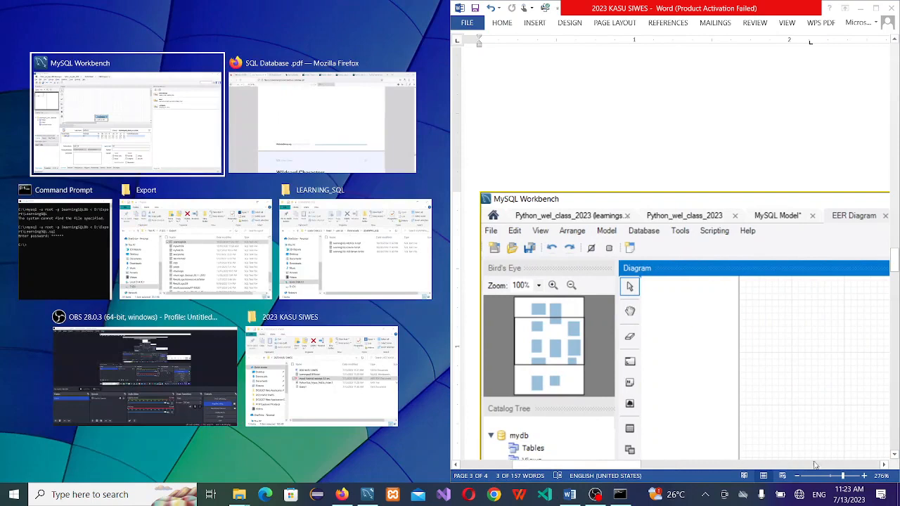
pyautogui.click(107, 107)
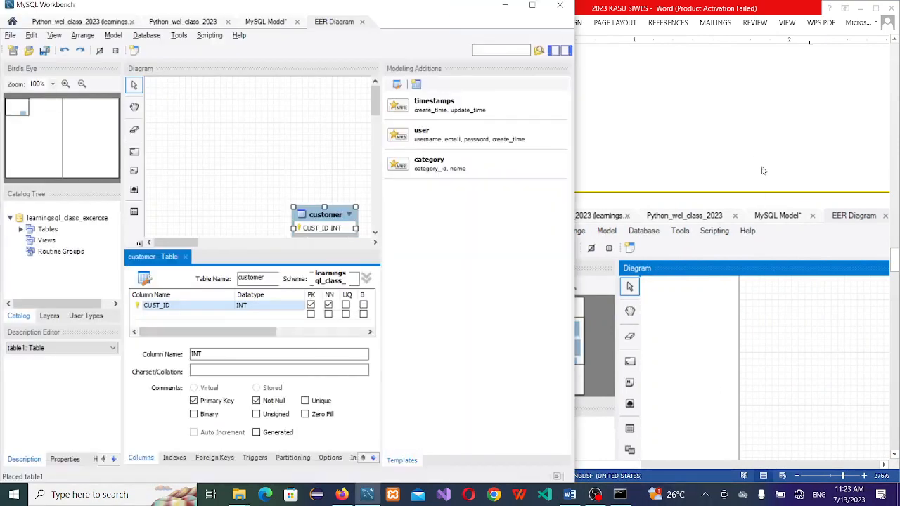
pyautogui.click(658, 97)
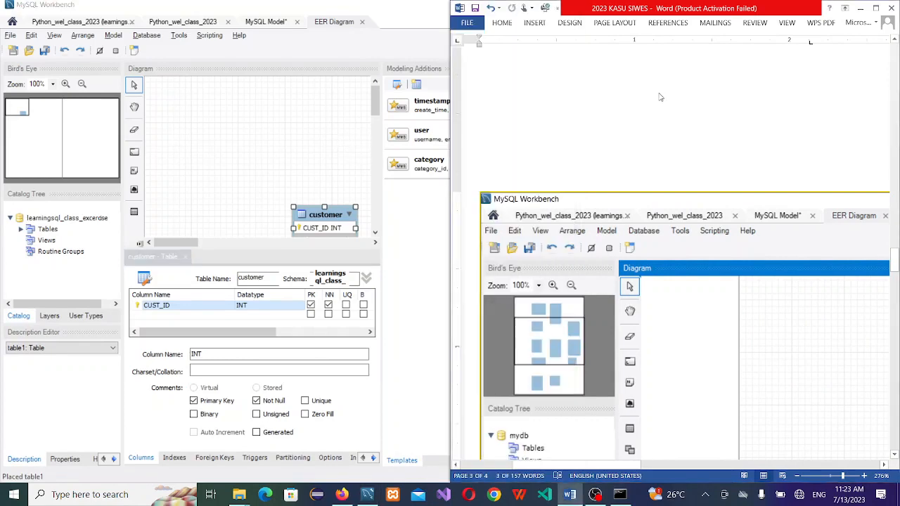
pyautogui.press('super+Left')
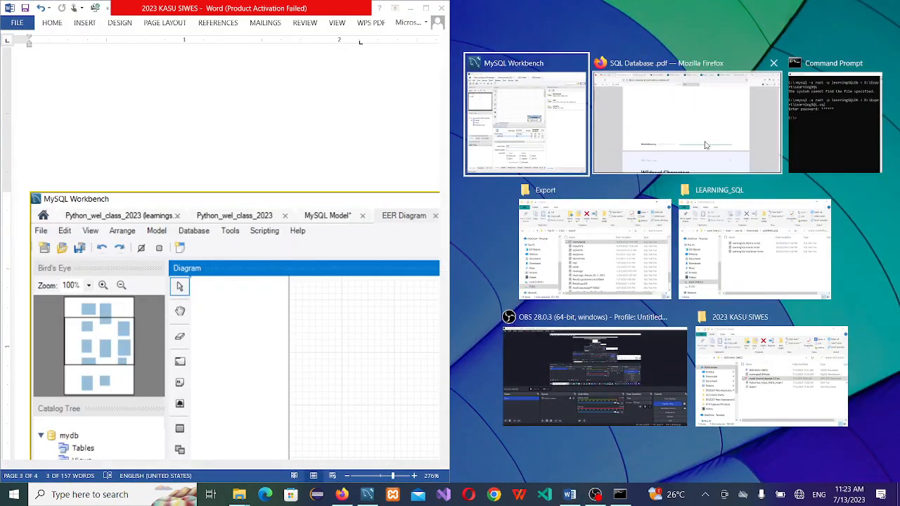
pyautogui.click(288, 127)
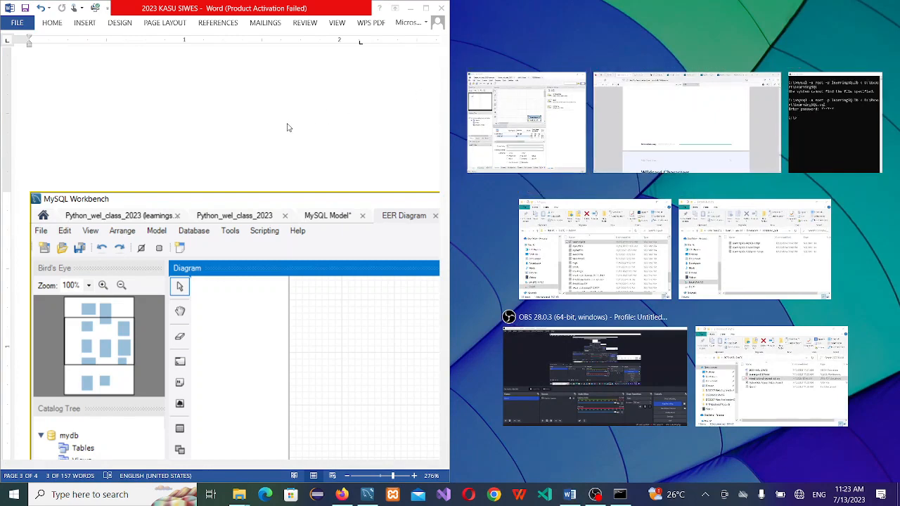
pyautogui.press('super+Right')
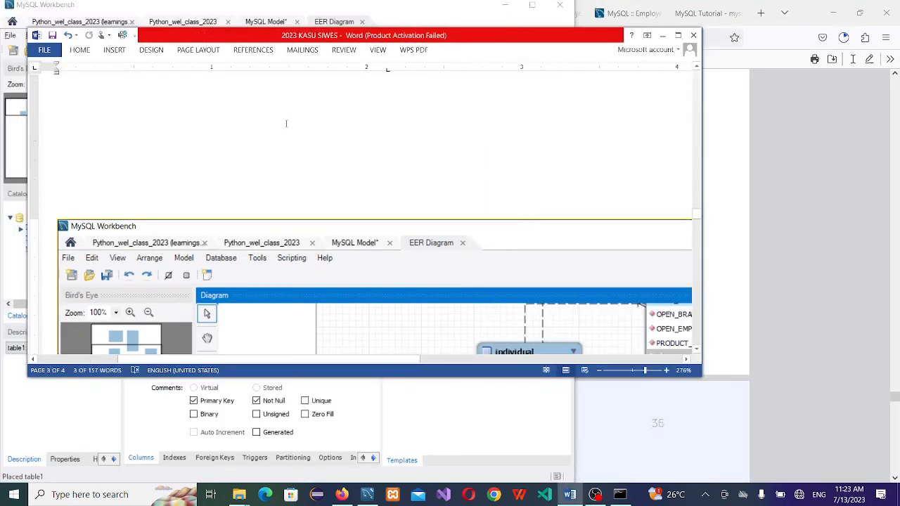
pyautogui.press('super+Right')
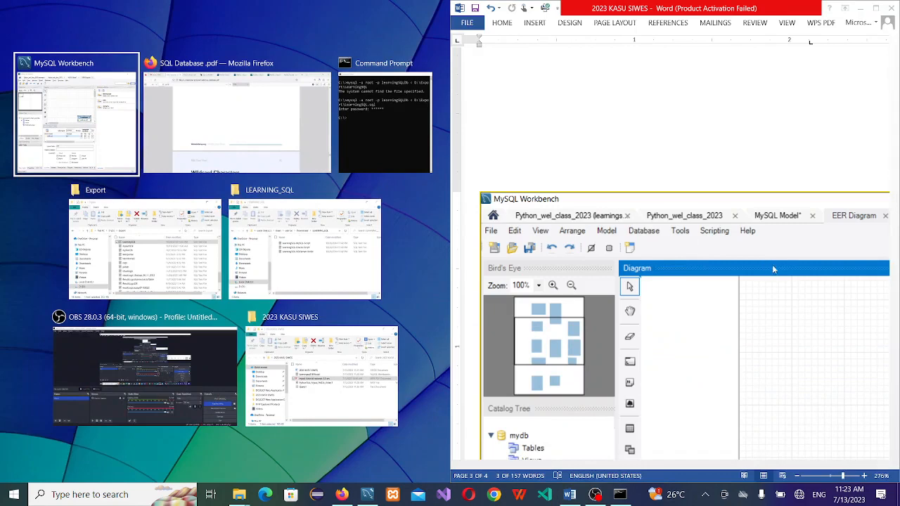
pyautogui.click(130, 158)
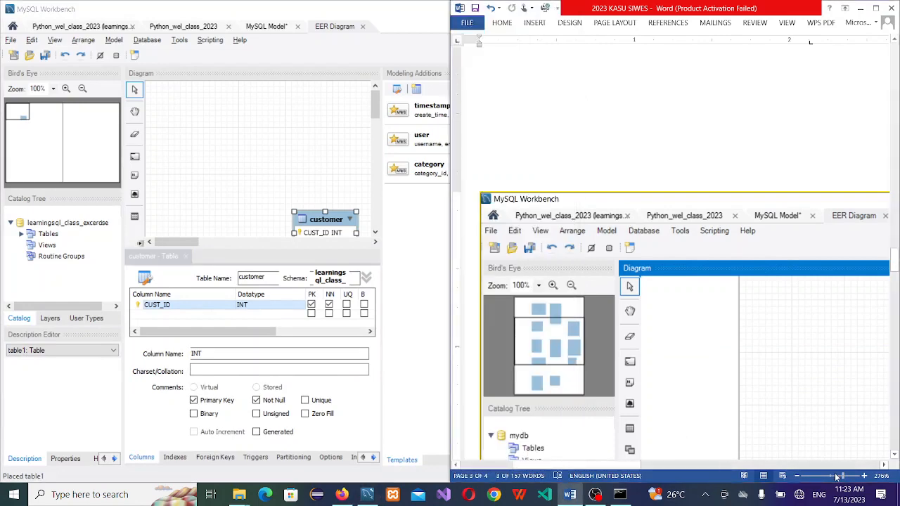
# Step: Set the Word document's zoom to 244% and bring the pasted diagram's customer table fully into view
pyautogui.moveTo(842, 476); pyautogui.dragTo(835, 479)
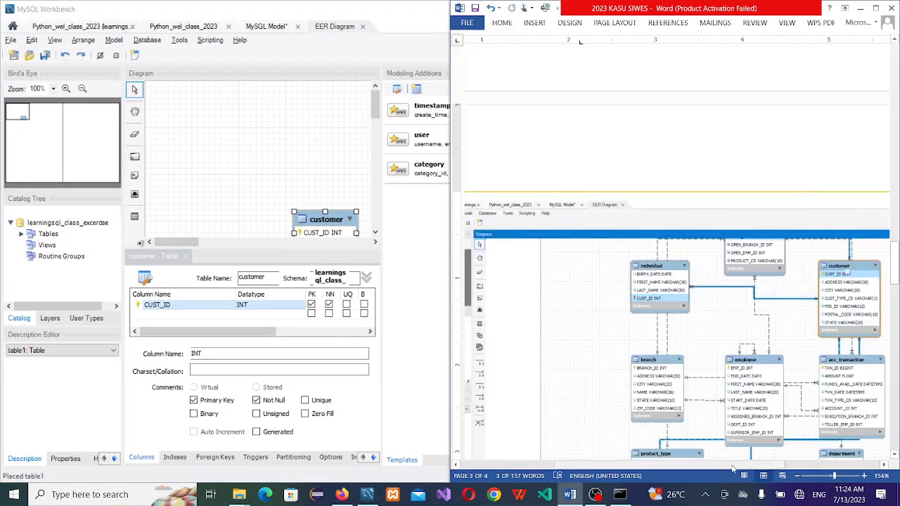
pyautogui.moveTo(734, 466); pyautogui.dragTo(843, 478)
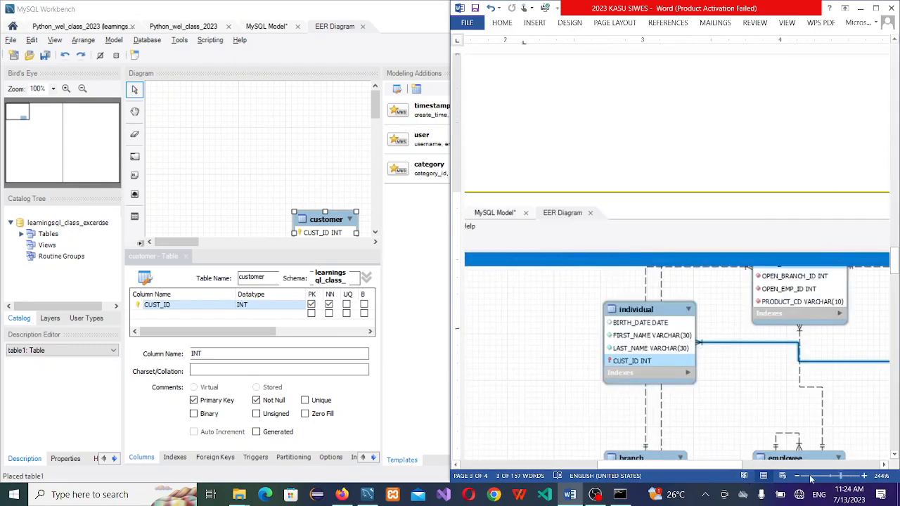
pyautogui.moveTo(736, 467); pyautogui.dragTo(840, 481)
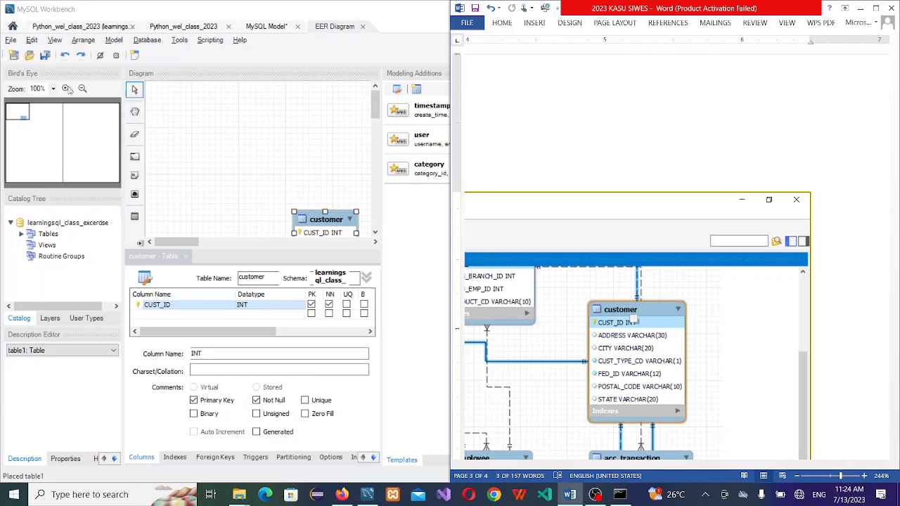
# Step: Switch to MySQL Workbench and hide both sidebars around the EER diagram
pyautogui.click(408, 51)
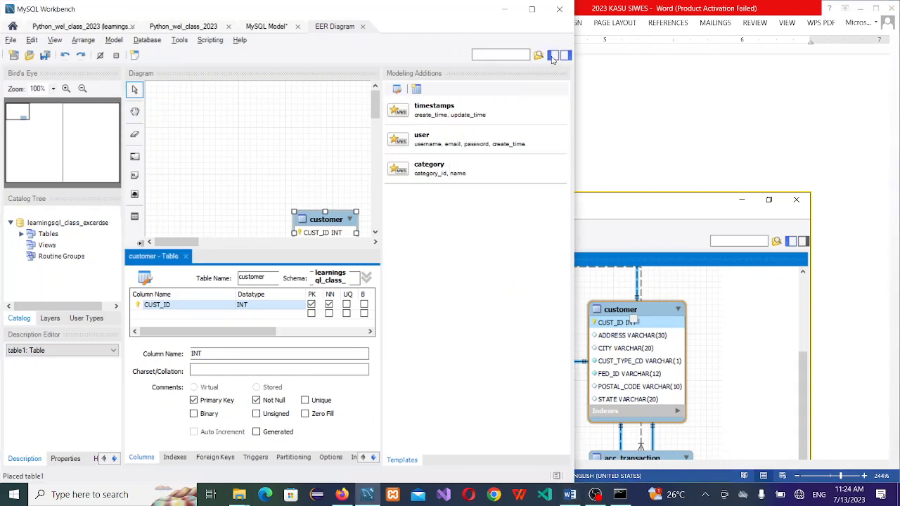
pyautogui.click(553, 56)
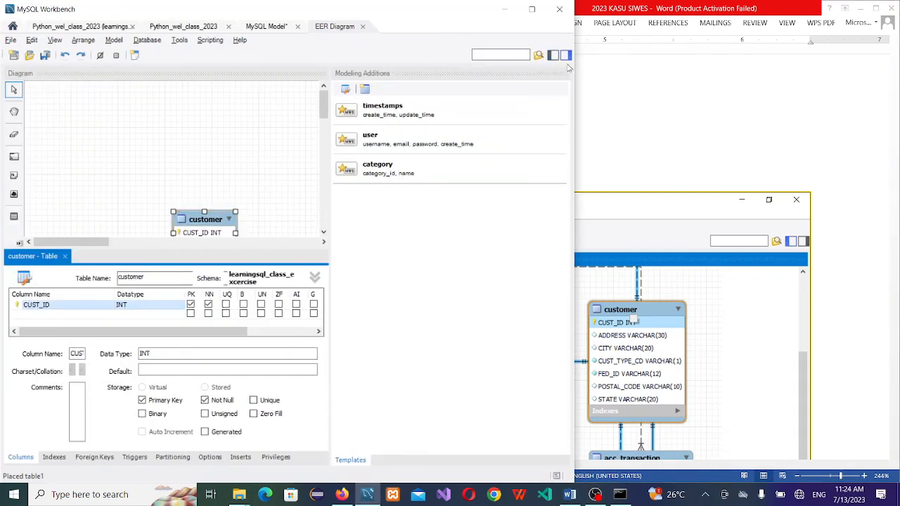
pyautogui.click(564, 55)
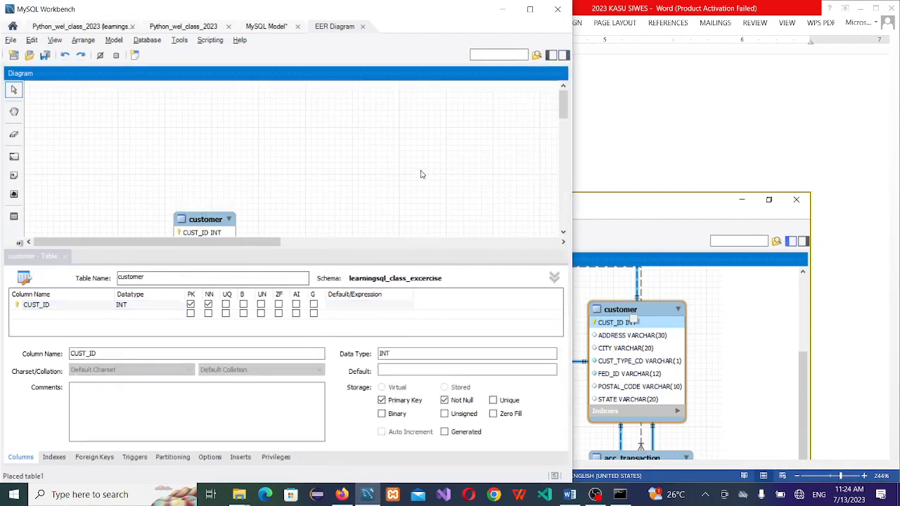
# Step: Arrange MySQL Workbench on the right and the Word document on the left, with the pasted diagram's customer table fully in view
pyautogui.press('super+Right')
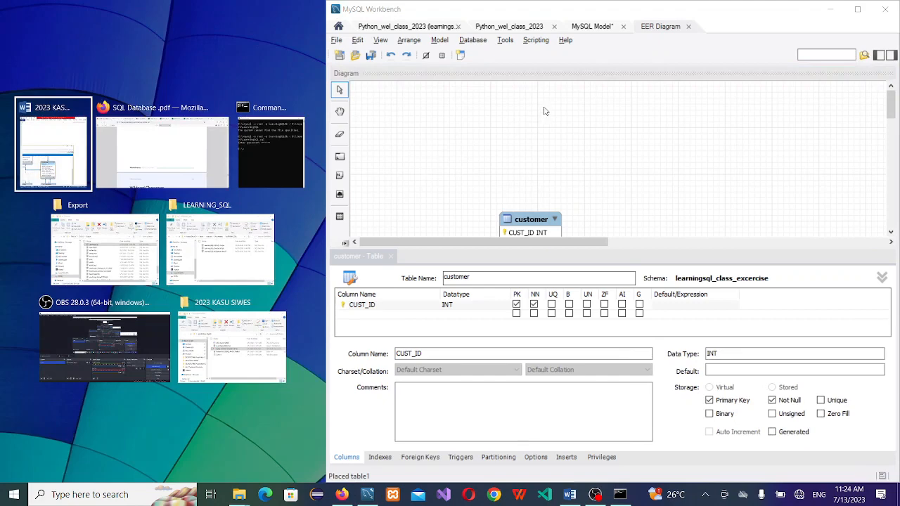
pyautogui.click(56, 185)
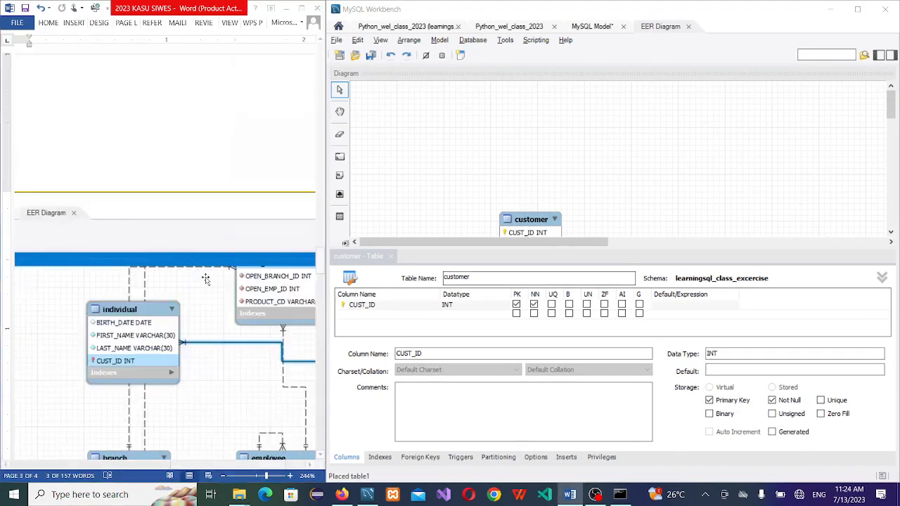
pyautogui.click(205, 279)
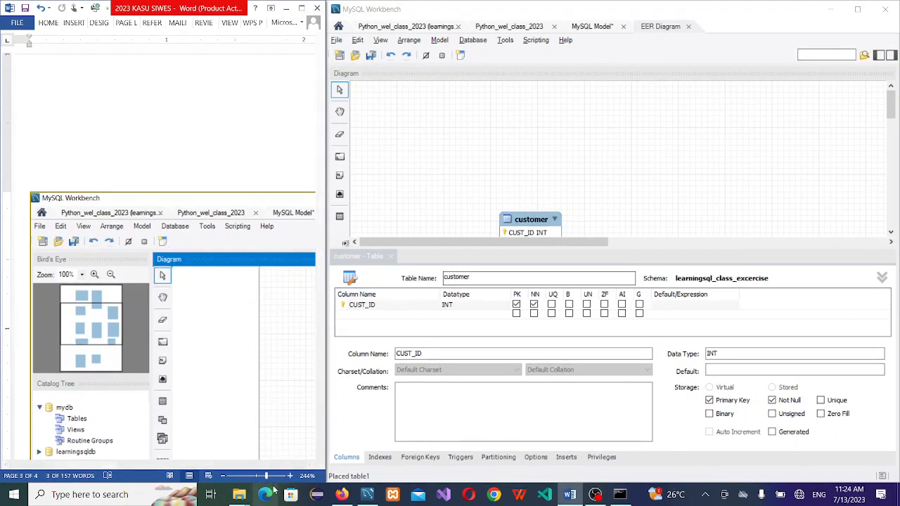
pyautogui.click(255, 465)
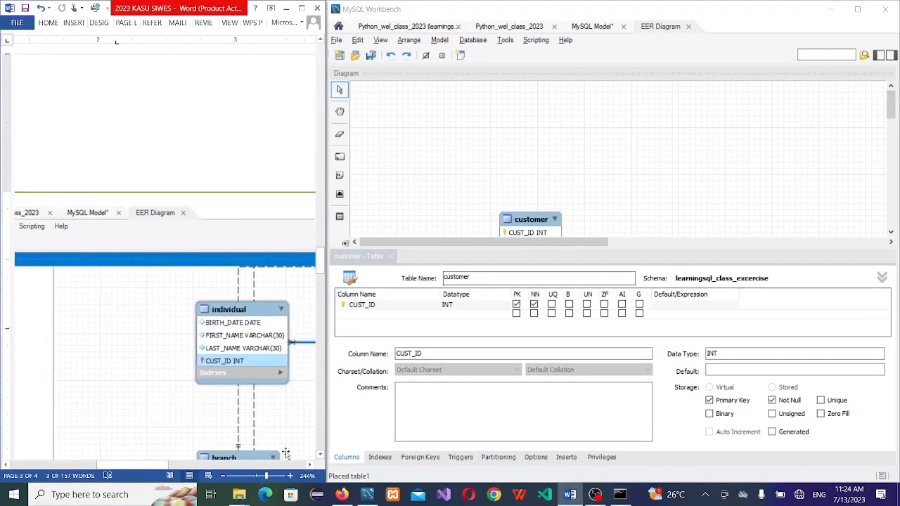
pyautogui.click(277, 466)
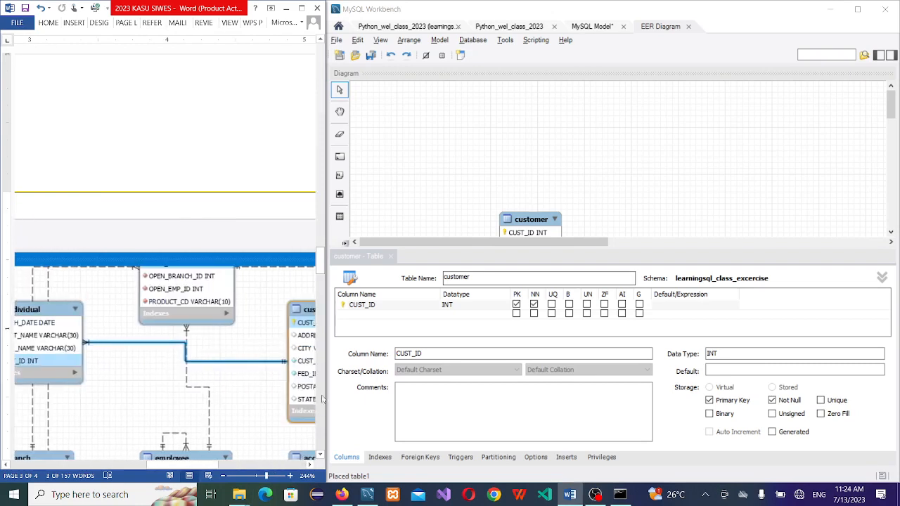
pyautogui.click(293, 467)
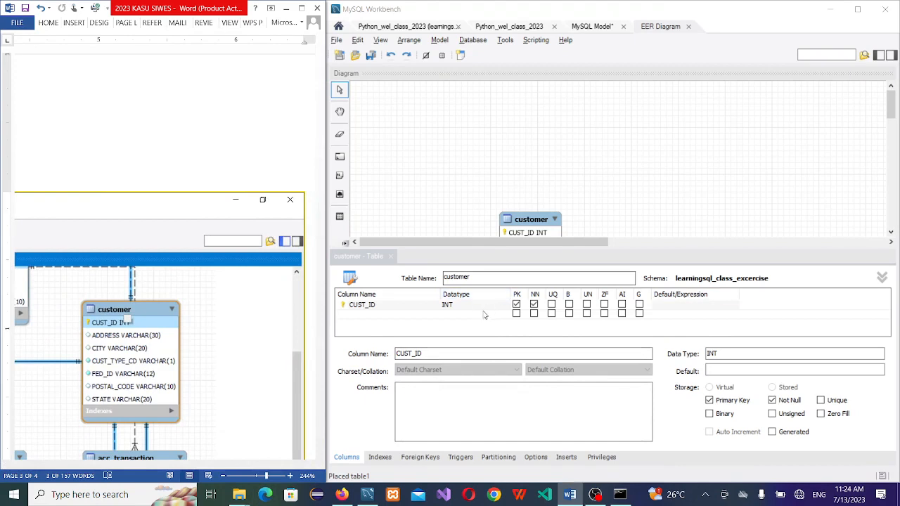
# Step: Add the column ADDRESS with datatype VARCHAR(45) to the customer table as not null, without primary key
pyautogui.doubleClick(386, 316)
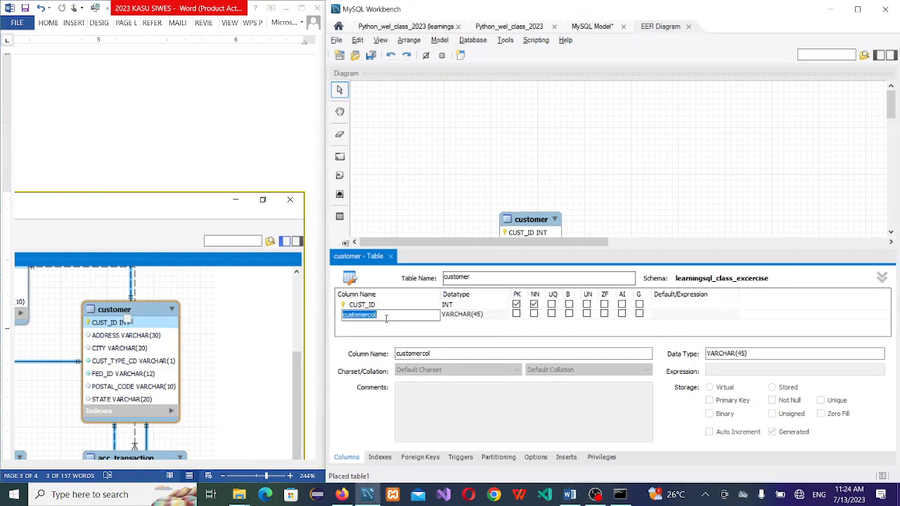
pyautogui.write('ADDRESS')
pyautogui.click(516, 315)
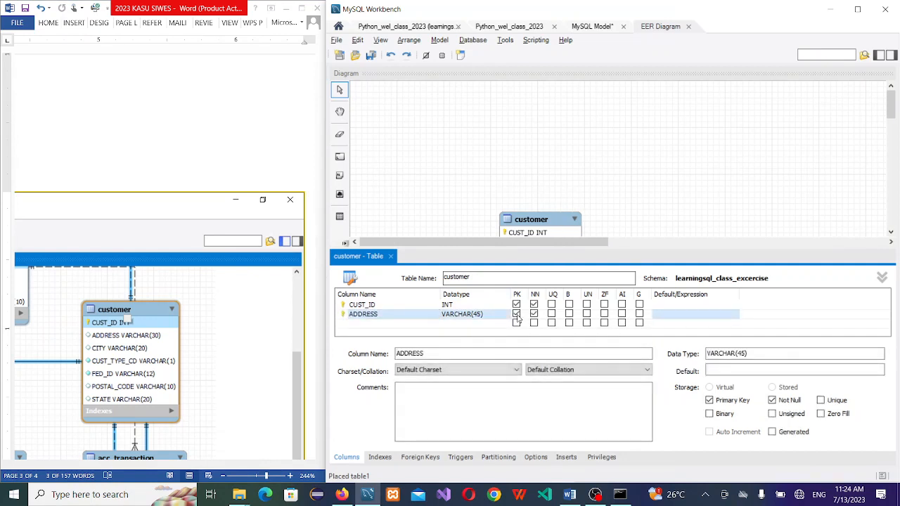
pyautogui.click(485, 316)
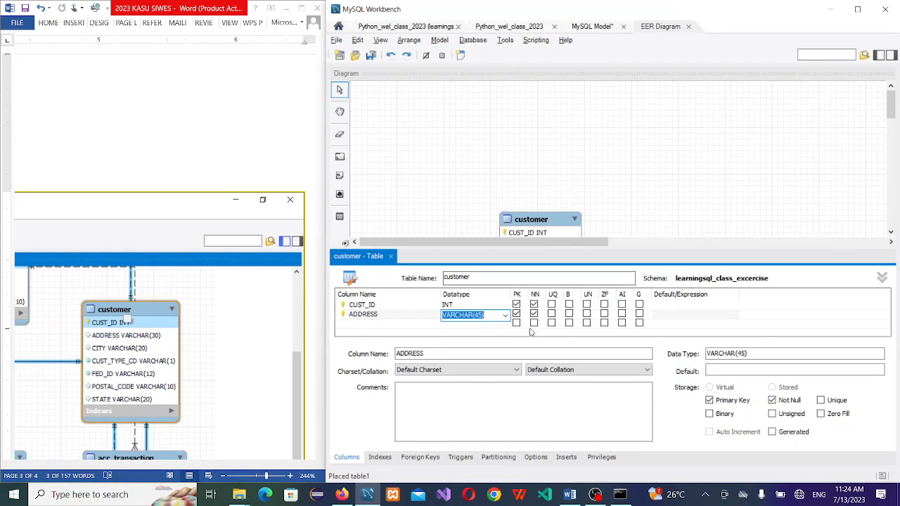
pyautogui.click(366, 325)
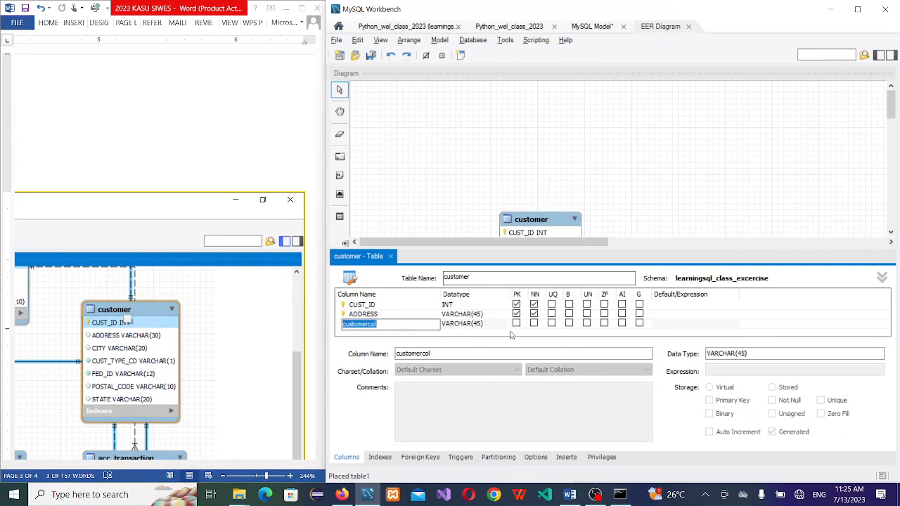
pyautogui.click(492, 315)
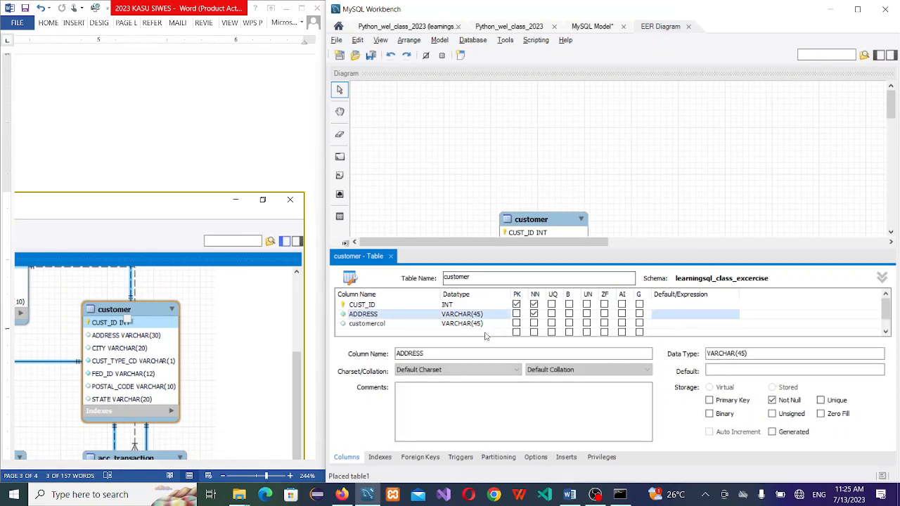
# Step: Name the customer table's third column CITY, keeping VARCHAR(45), and mark it not null
pyautogui.doubleClick(370, 325)
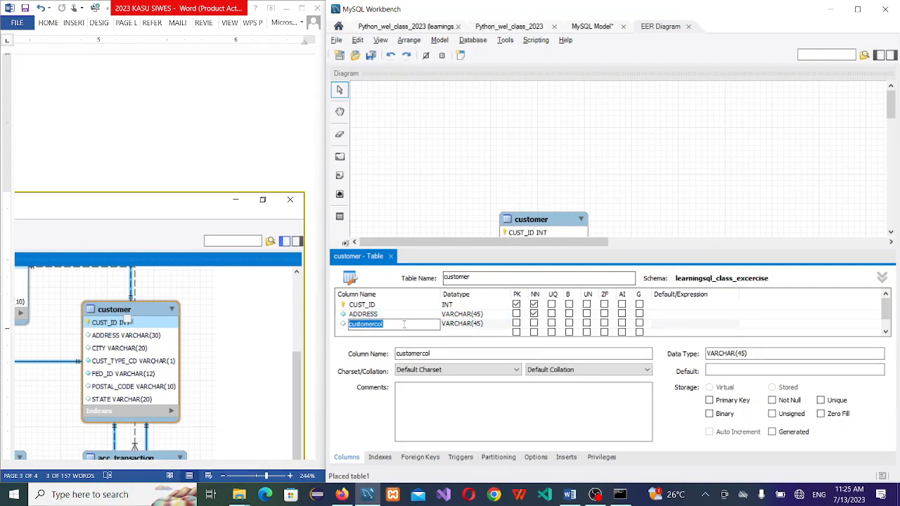
pyautogui.write('CITY')
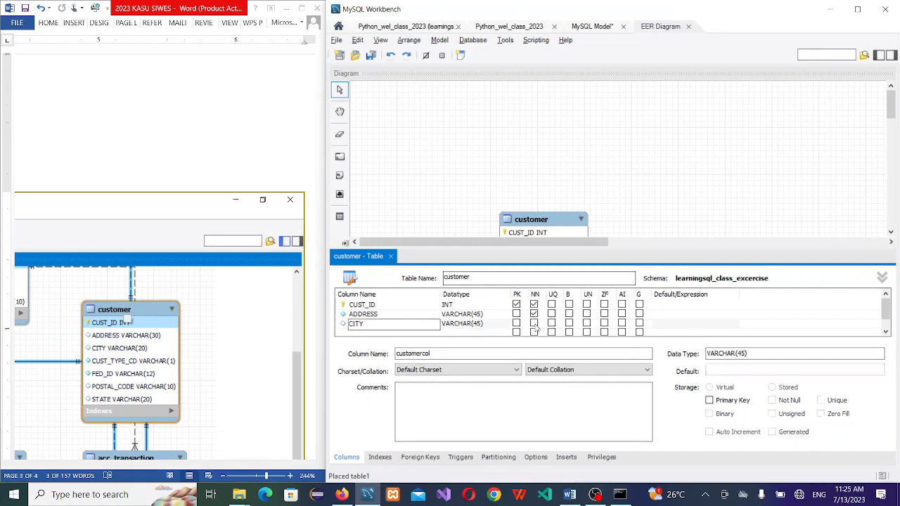
pyautogui.click(535, 324)
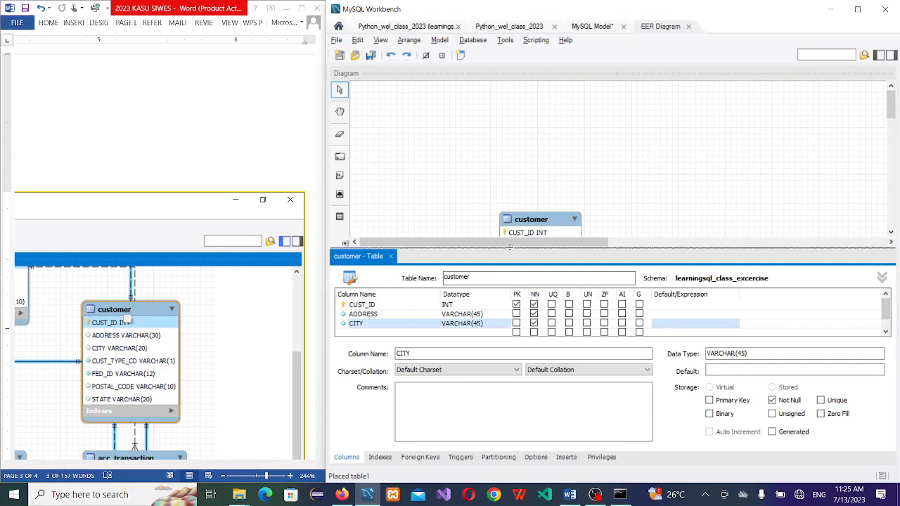
# Step: Enlarge the customer table's editor and add the column CUST_TYPE with datatype CHAR(1)
pyautogui.moveTo(509, 247); pyautogui.dragTo(501, 141)
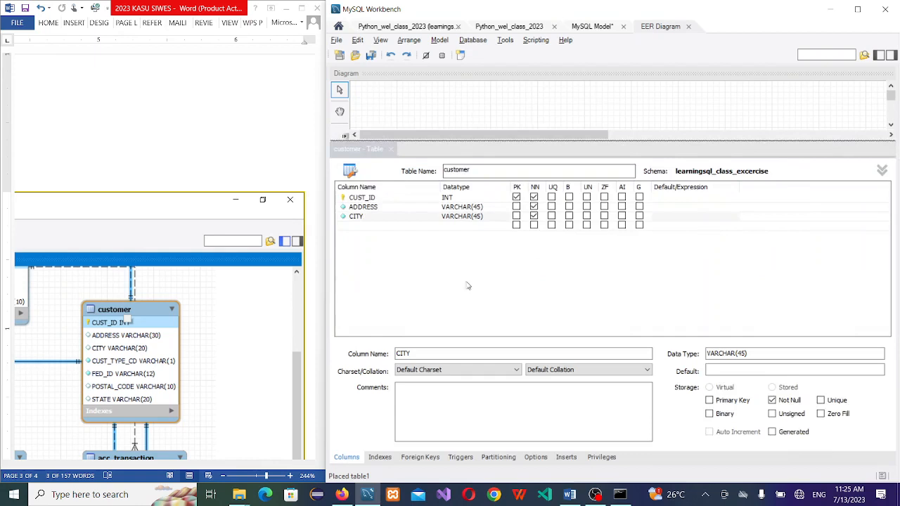
pyautogui.doubleClick(370, 226)
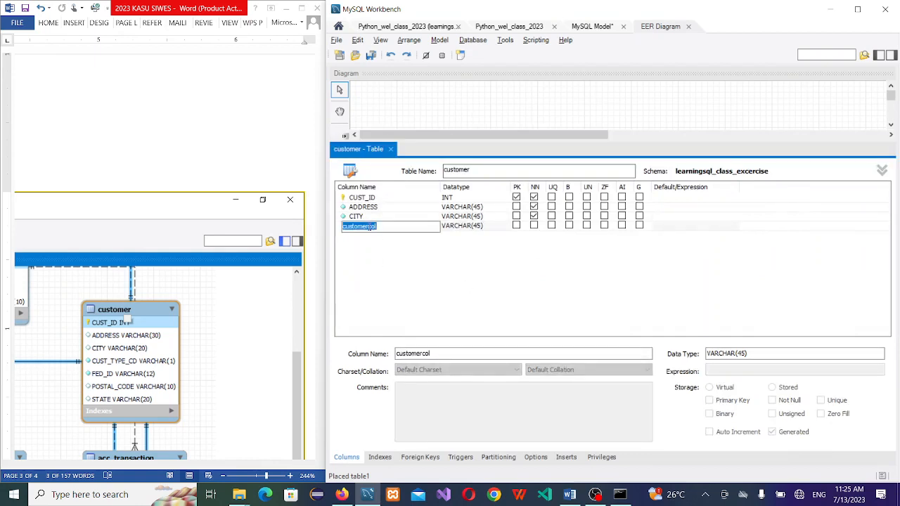
pyautogui.write('CUST_TY')
pyautogui.write('PE')
pyautogui.click(495, 228)
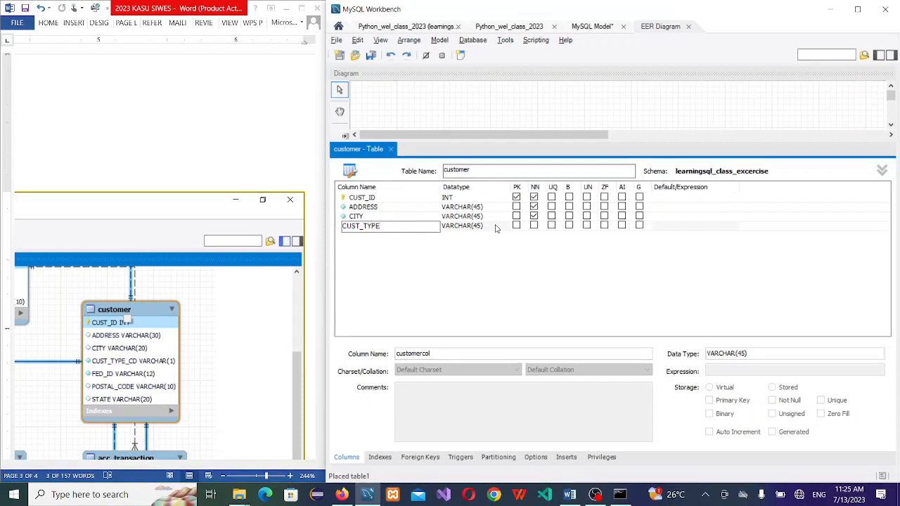
pyautogui.click(495, 227)
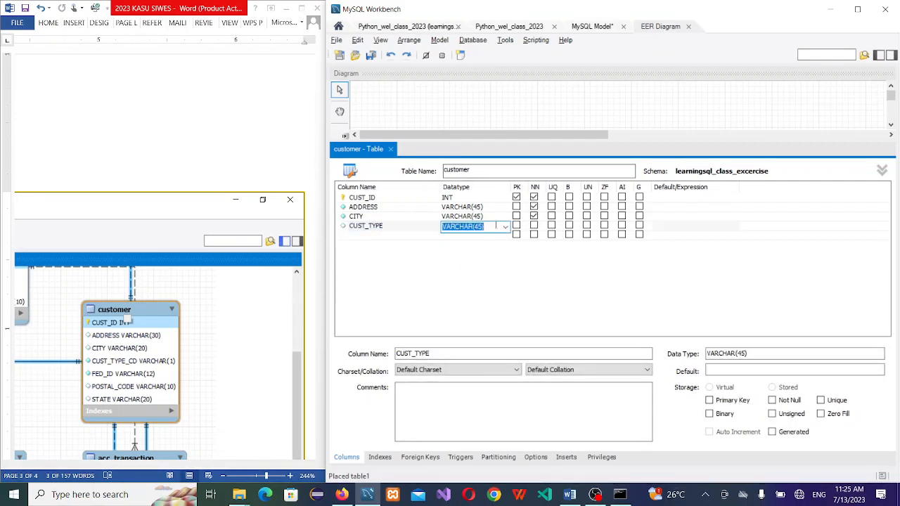
pyautogui.click(507, 228)
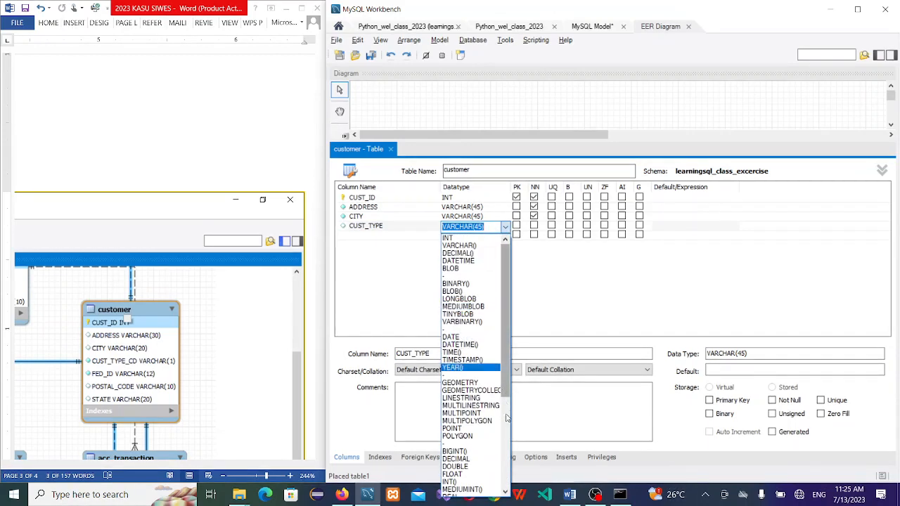
pyautogui.scroll(-2, 492, 422)
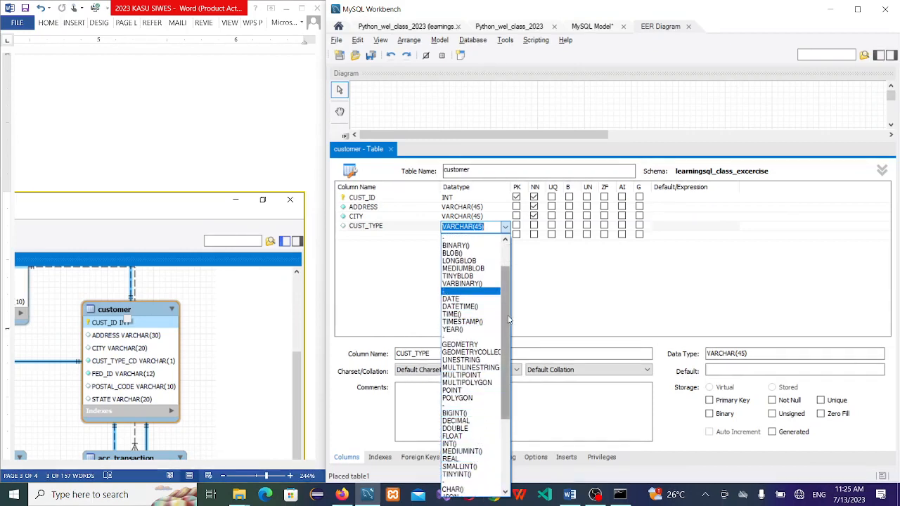
pyautogui.moveTo(508, 320); pyautogui.dragTo(509, 328)
pyautogui.click(476, 475)
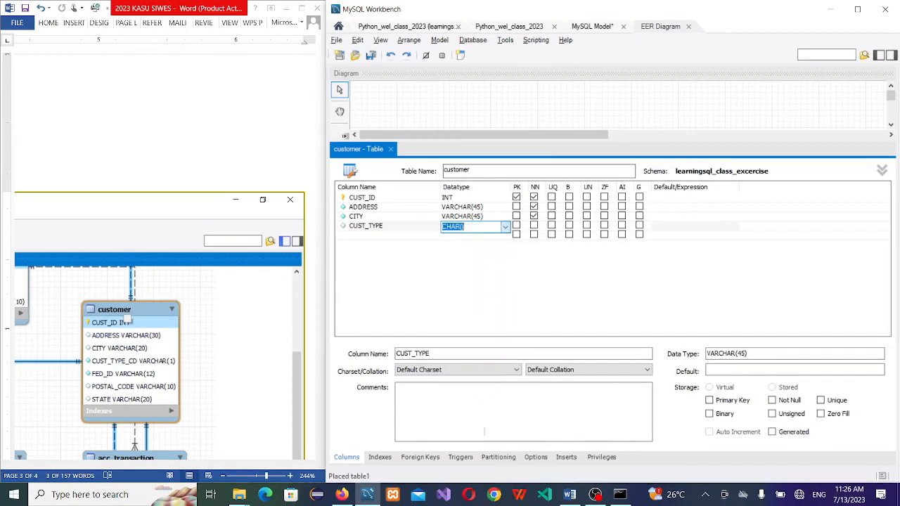
pyautogui.click(473, 225)
pyautogui.write('1')
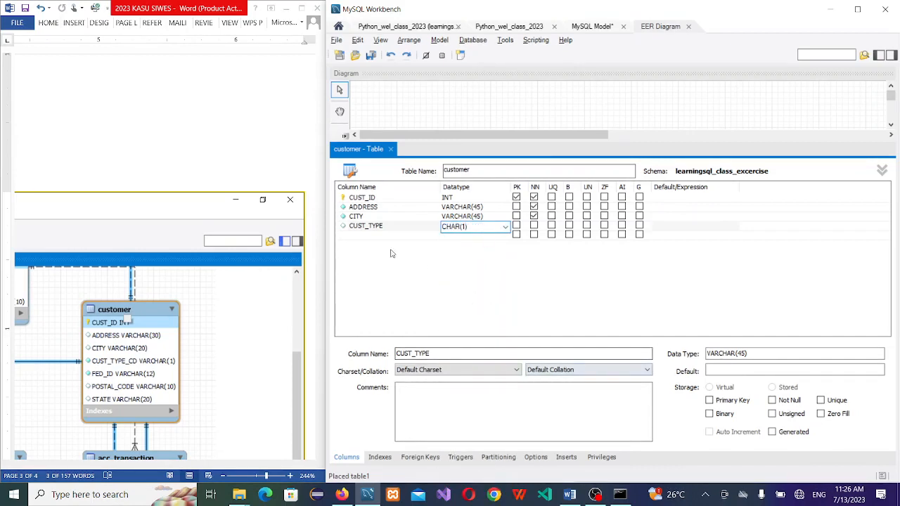
# Step: Add the column FED_ID with datatype VARCHAR(12) to the customer table
pyautogui.click(363, 237)
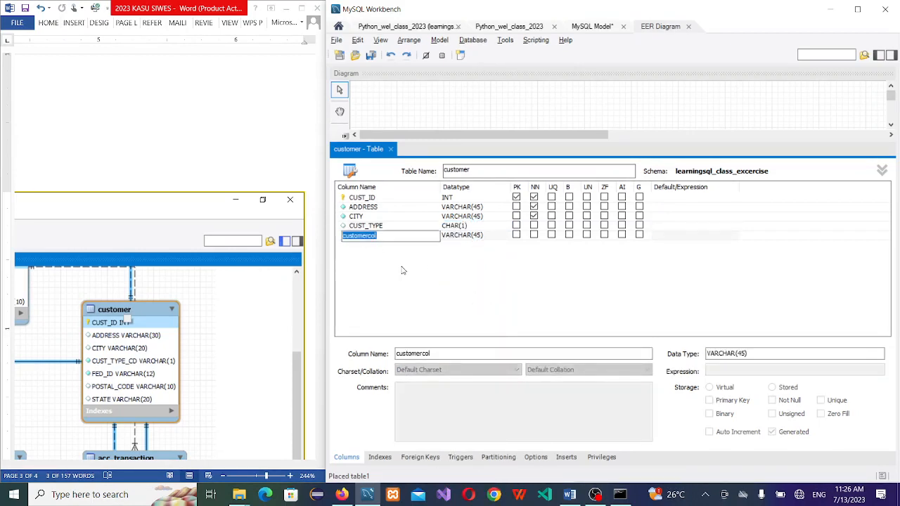
pyautogui.write('FED_ID')
pyautogui.press('Tab')
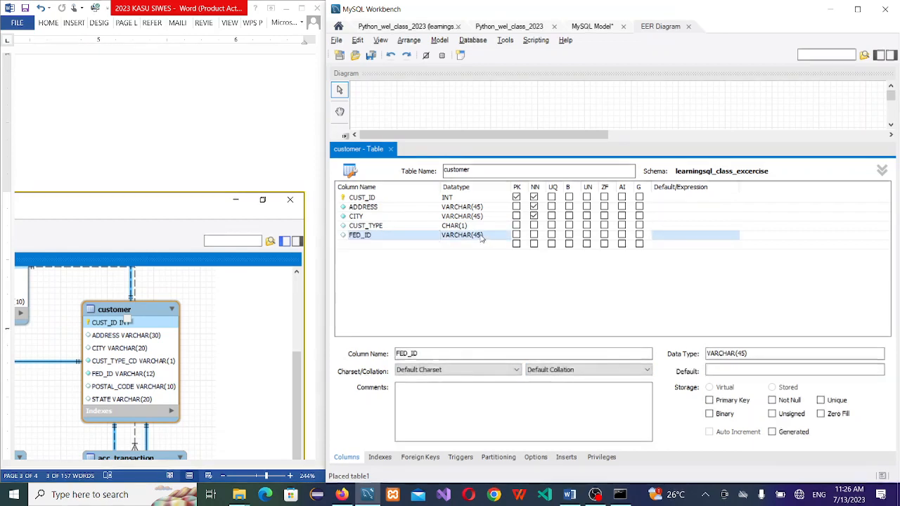
pyautogui.write('1')
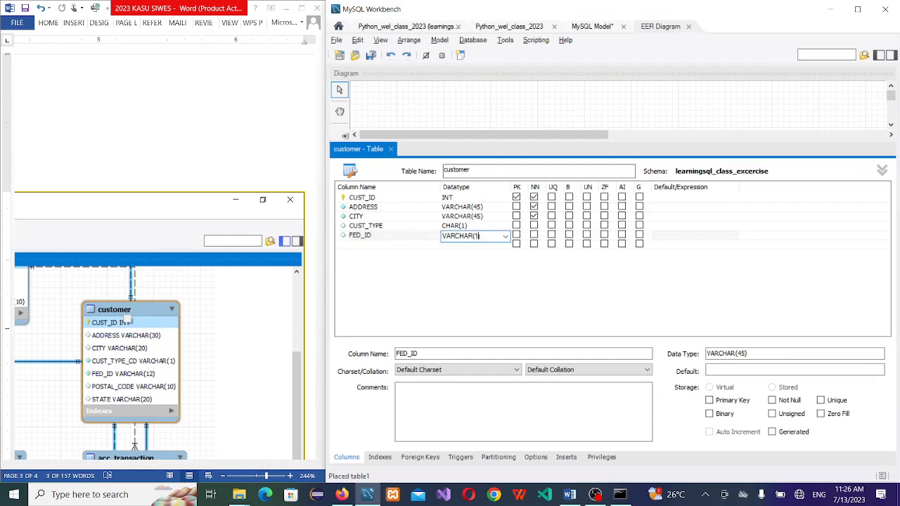
pyautogui.write('2')
# Step: Add the column POSTAL_CODE with datatype VARCHAR(10) to the customer table
pyautogui.click(387, 243)
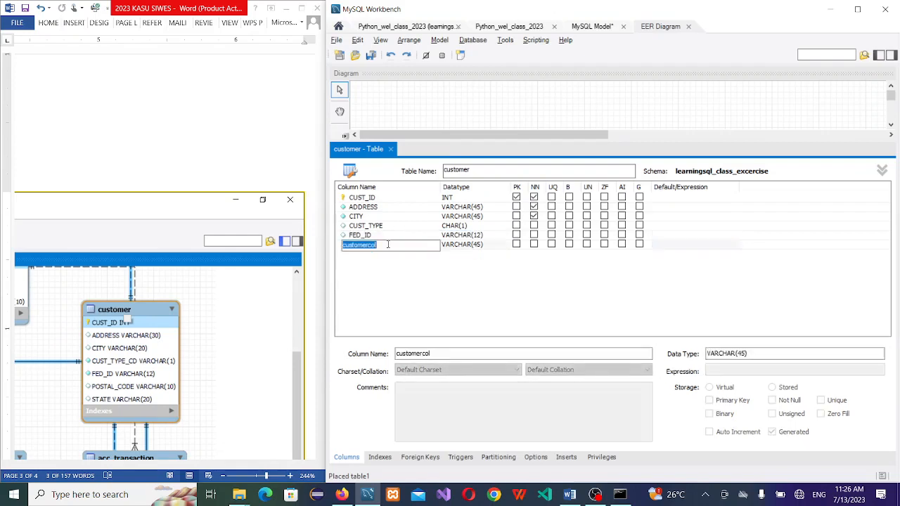
pyautogui.write('POSTAL_CODE')
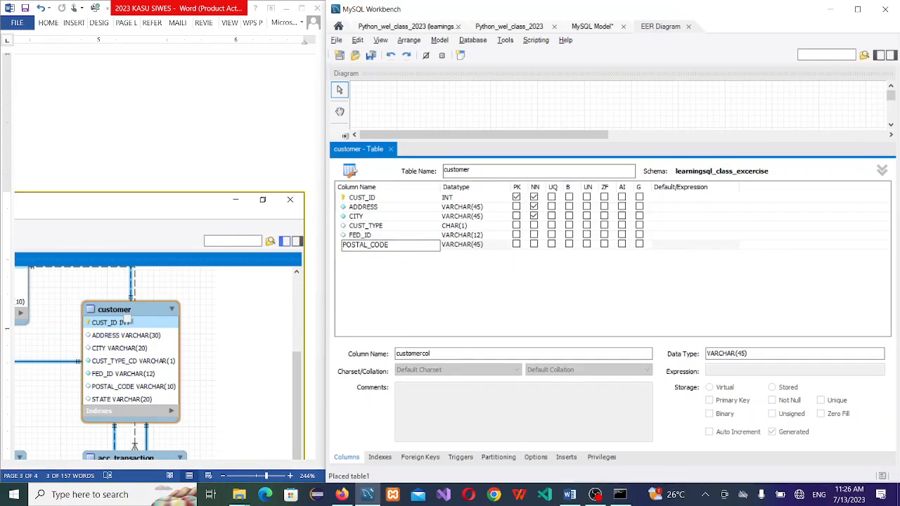
pyautogui.click(480, 246)
pyautogui.click(479, 246)
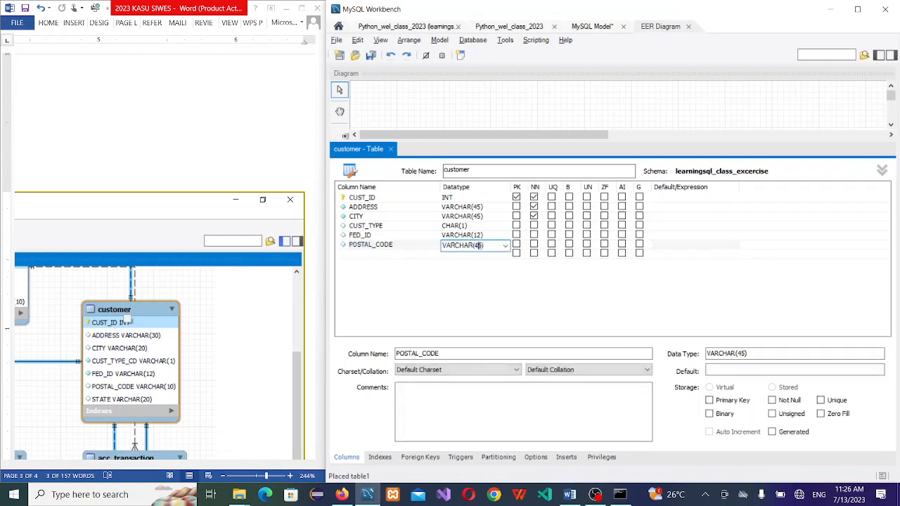
pyautogui.press('BackSpace')
pyautogui.write('10')
# Step: Add the column STATE with datatype VARCHAR(45), and mark STATE, POSTAL_CODE, FED_ID and CUST_TYPE as not null
pyautogui.click(390, 254)
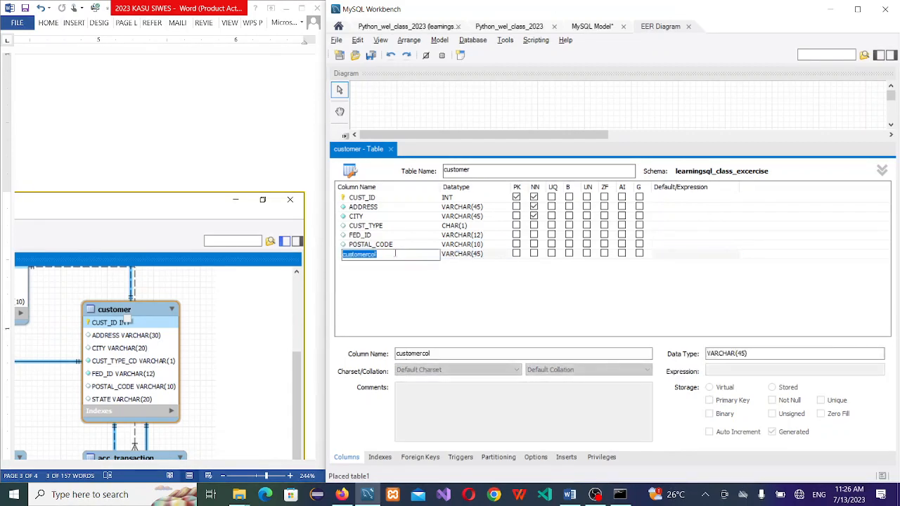
pyautogui.write('STATE')
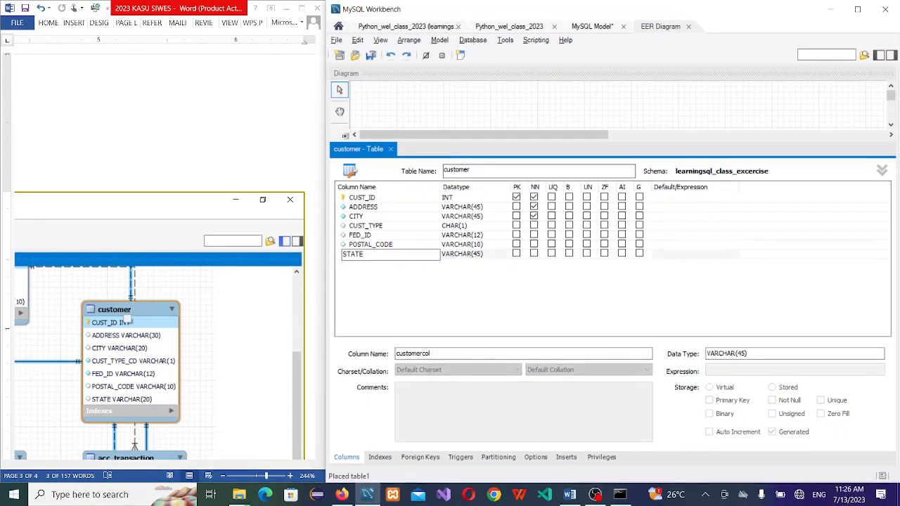
pyautogui.click(534, 253)
pyautogui.click(534, 244)
pyautogui.click(533, 234)
pyautogui.click(533, 225)
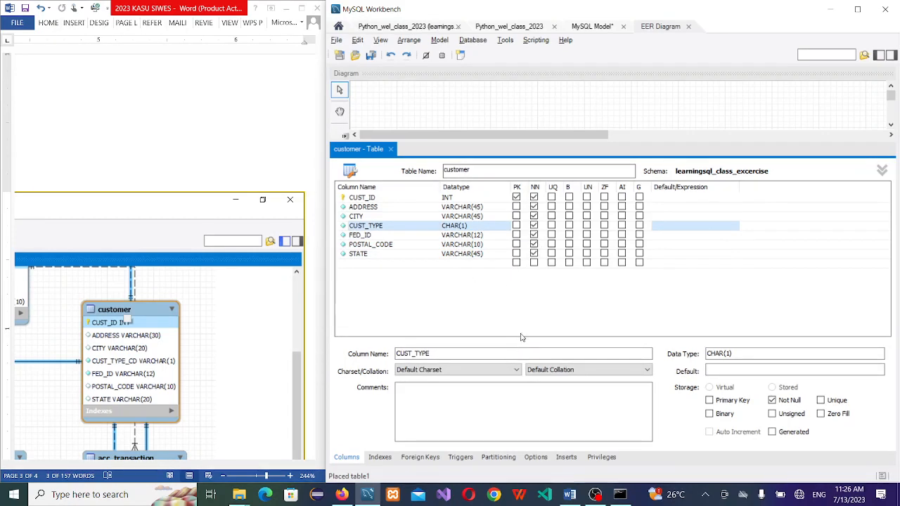
pyautogui.click(432, 312)
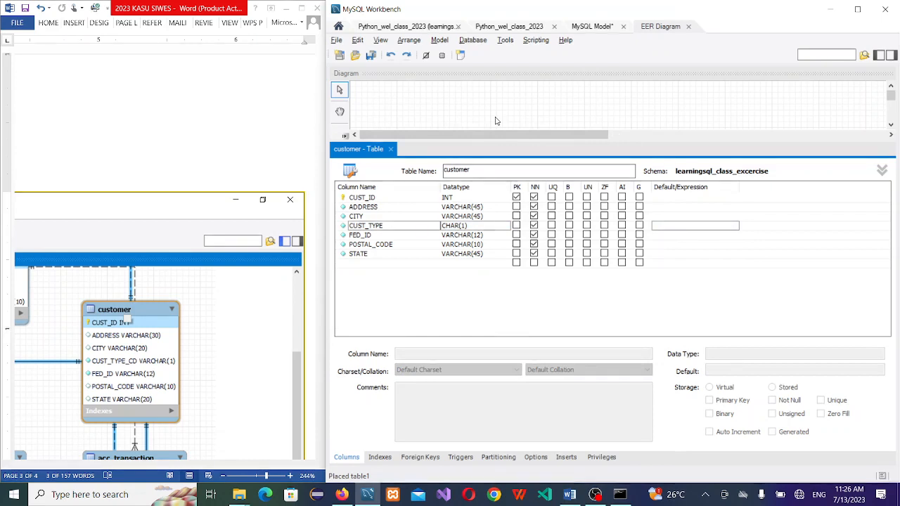
# Step: Close the customer table's editor and move the customer table up and to the left in the diagram
pyautogui.click(477, 122)
pyautogui.click(392, 154)
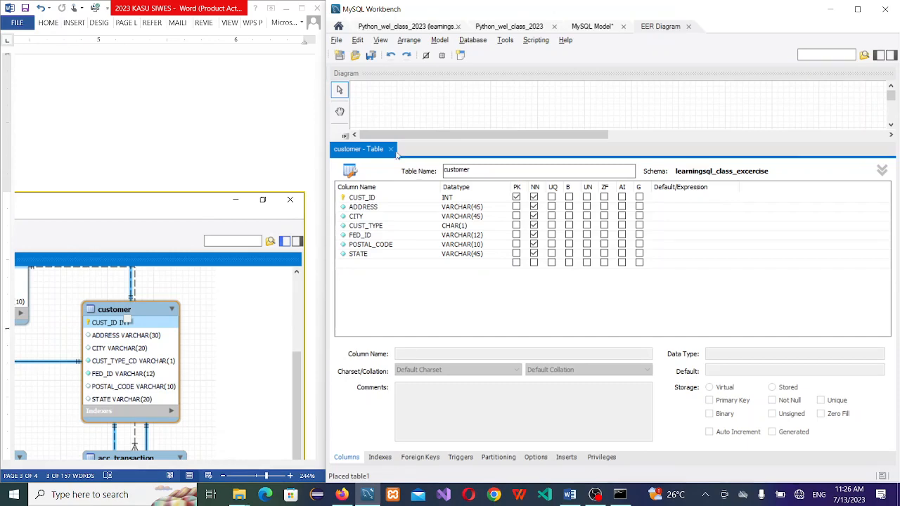
pyautogui.click(390, 149)
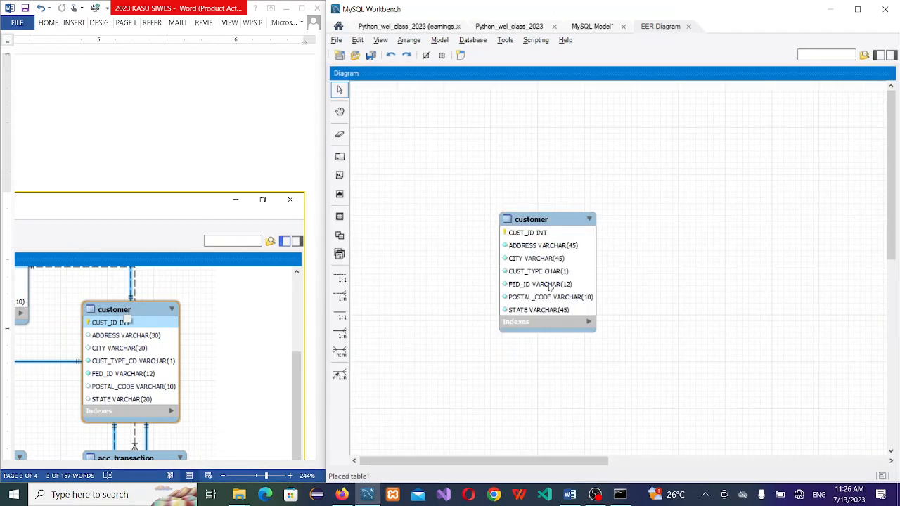
pyautogui.moveTo(526, 219); pyautogui.dragTo(470, 123)
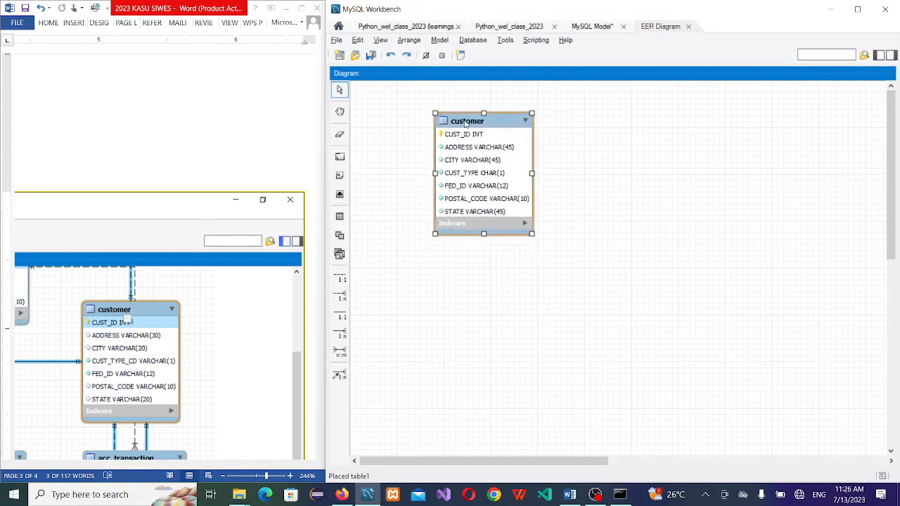
pyautogui.click(422, 347)
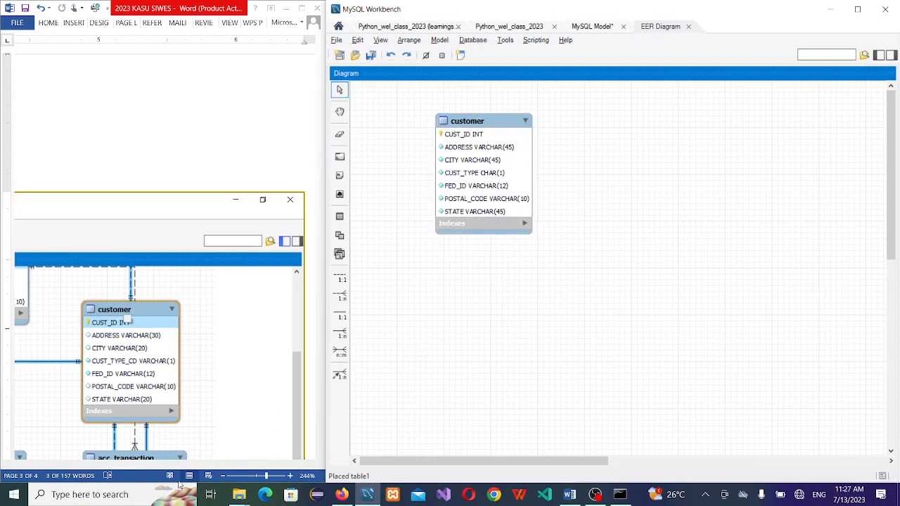
# Step: Bring the individual table into view in the Word diagram, and place a new table below customer, opening it for editing
pyautogui.click(300, 382)
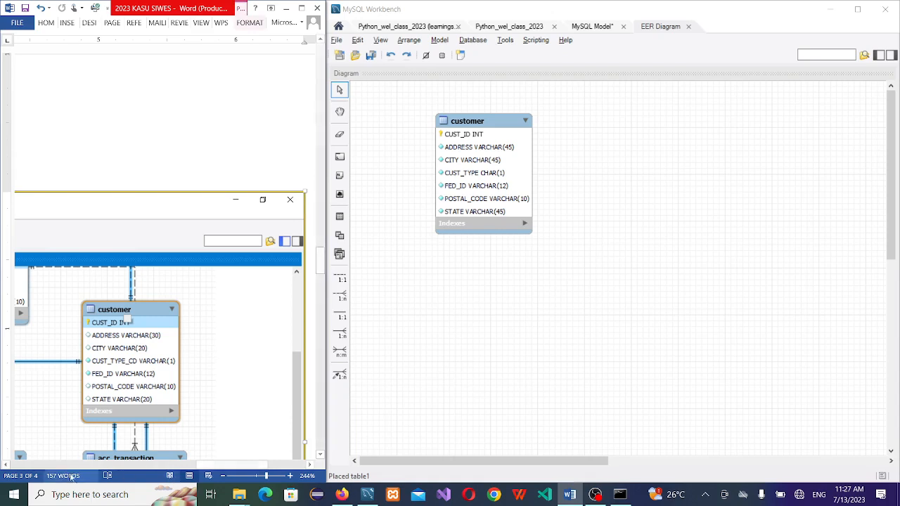
pyautogui.moveTo(241, 461); pyautogui.dragTo(164, 471)
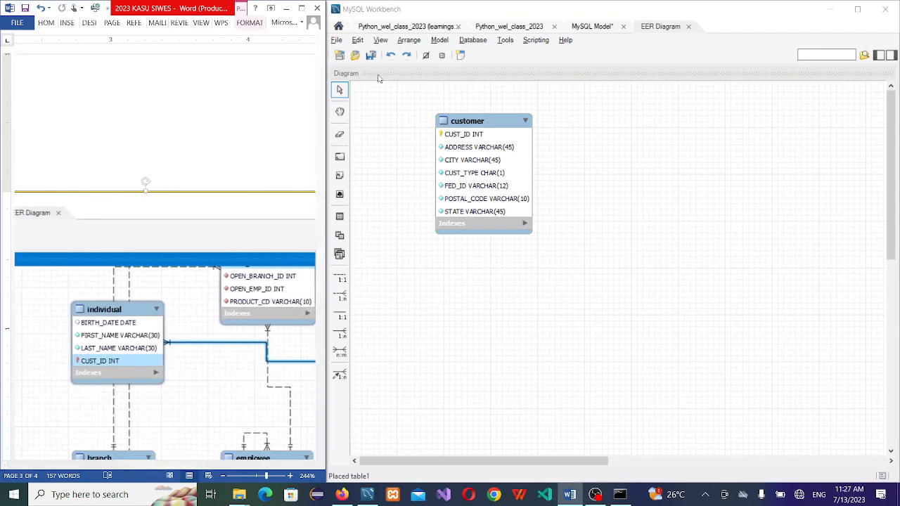
pyautogui.click(497, 309)
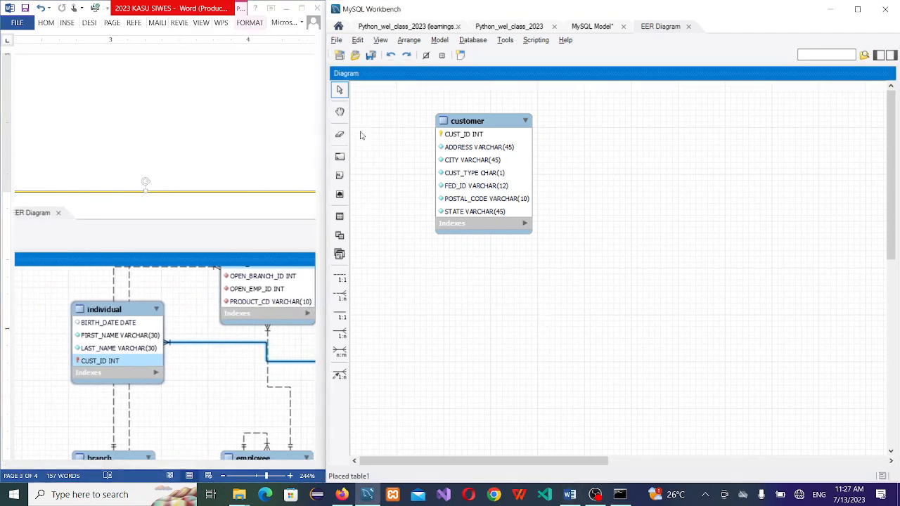
pyautogui.click(340, 218)
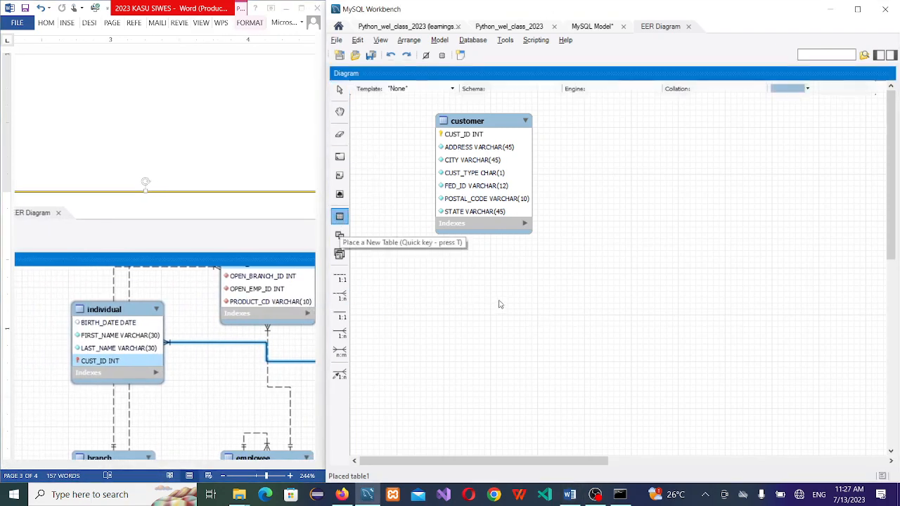
pyautogui.click(499, 300)
pyautogui.doubleClick(517, 304)
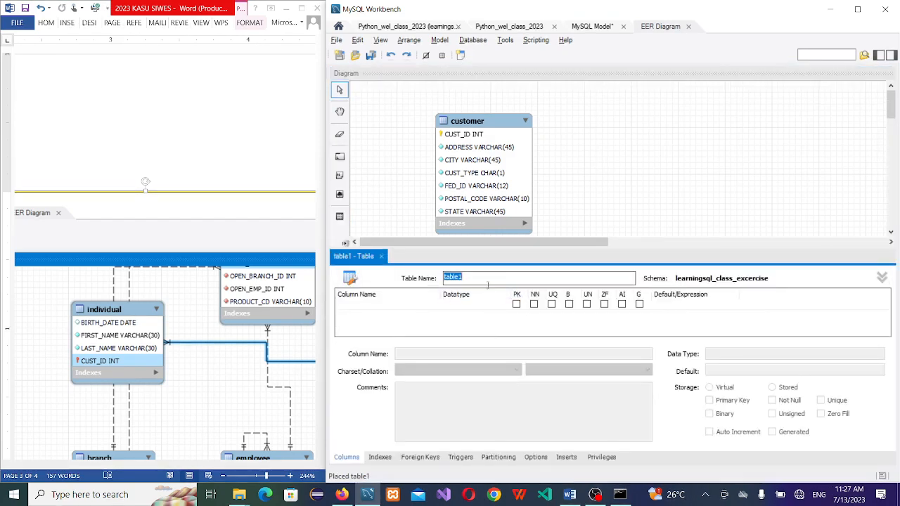
# Step: Name the new table individual
pyautogui.write('IN')
pyautogui.press('BackSpace')
pyautogui.press('BackSpace')
pyautogui.press('BackSpace')
pyautogui.press('BackSpace')
pyautogui.press('BackSpace')
pyautogui.write('individua')
# Step: Add the column BIRTH_DATE with datatype DATE to the individual table and remove its primary key setting
pyautogui.click(401, 318)
pyautogui.click(404, 307)
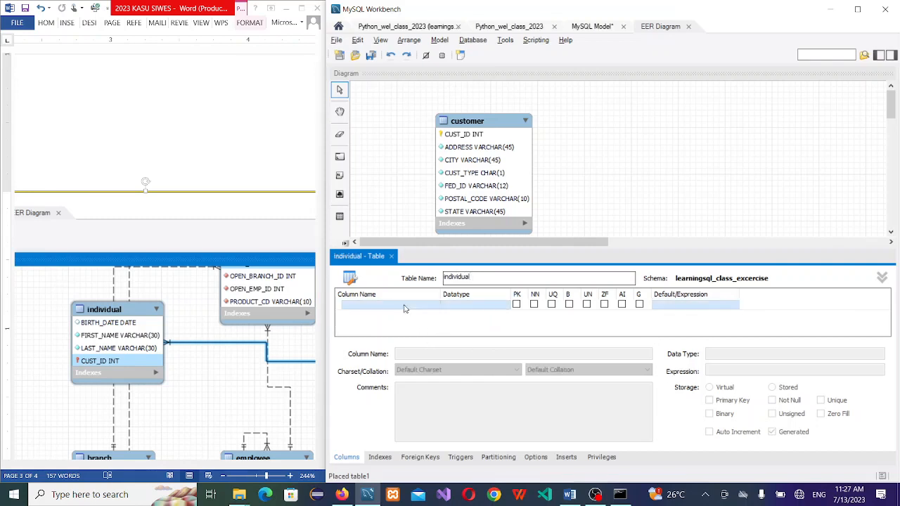
pyautogui.click(404, 307)
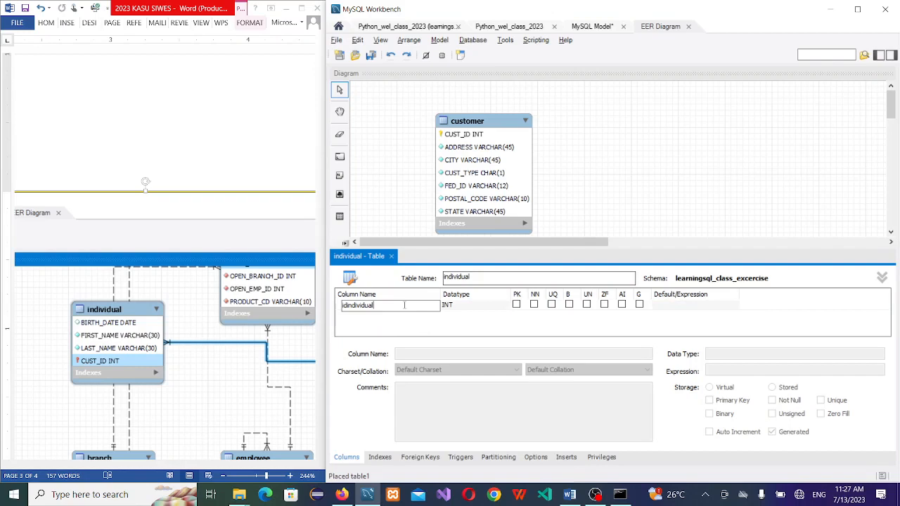
pyautogui.doubleClick(397, 306)
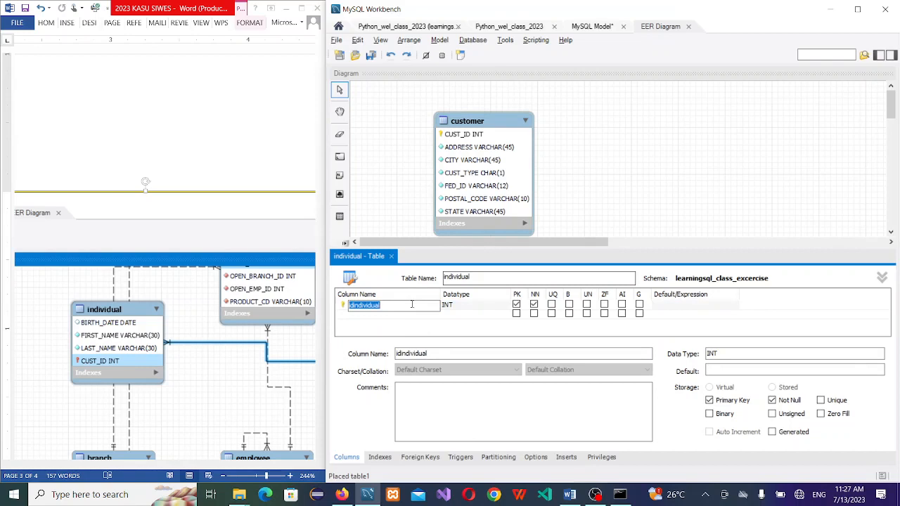
pyautogui.write('BIRTH_DATE')
pyautogui.click(490, 310)
pyautogui.click(501, 312)
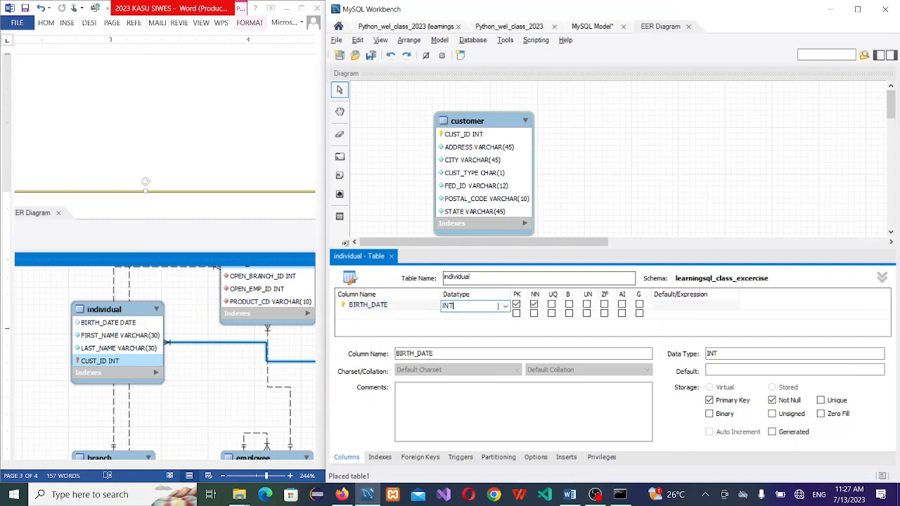
pyautogui.click(504, 310)
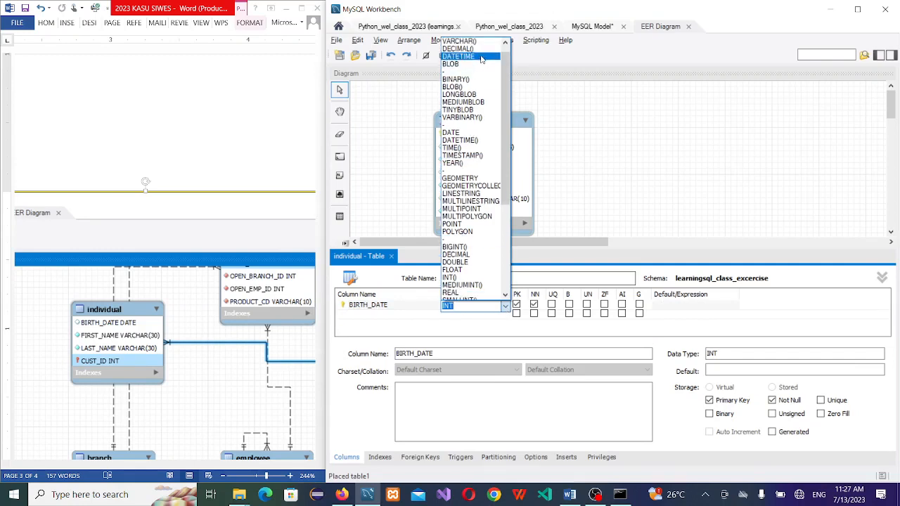
pyautogui.click(473, 133)
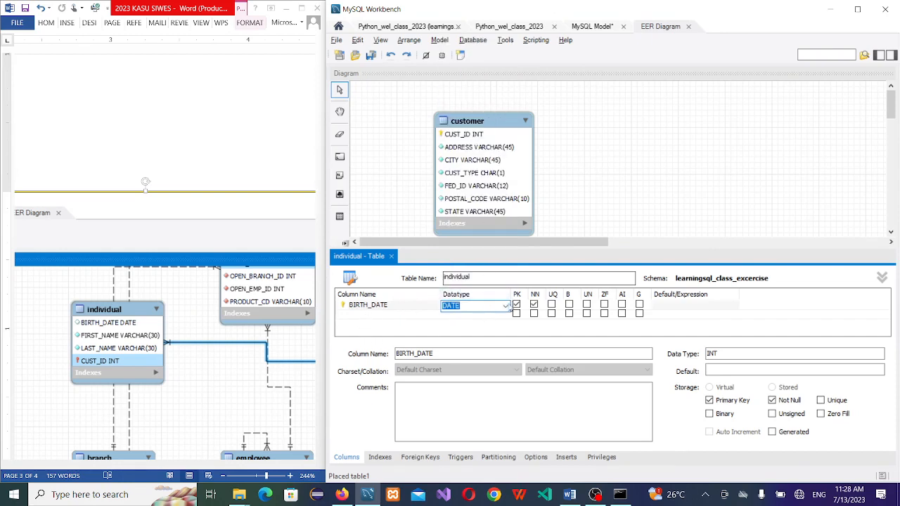
pyautogui.click(515, 305)
# Step: Add the columns FIRST_NAME and LAST_NAME to the individual table
pyautogui.doubleClick(380, 315)
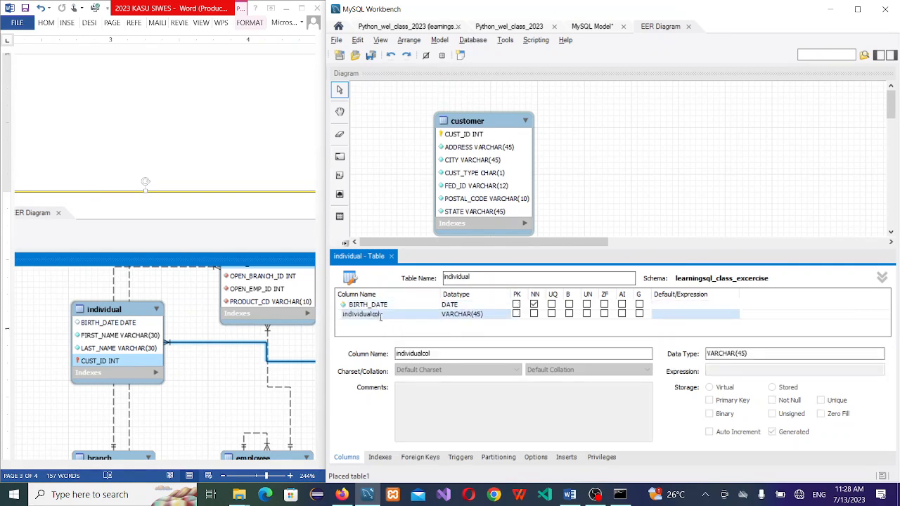
pyautogui.write('FIRST')
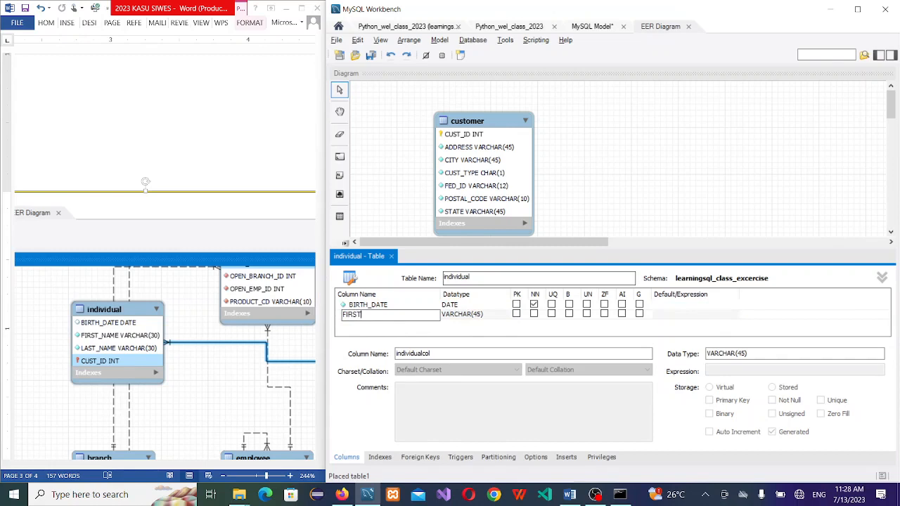
pyautogui.write('_NAME')
pyautogui.click(391, 324)
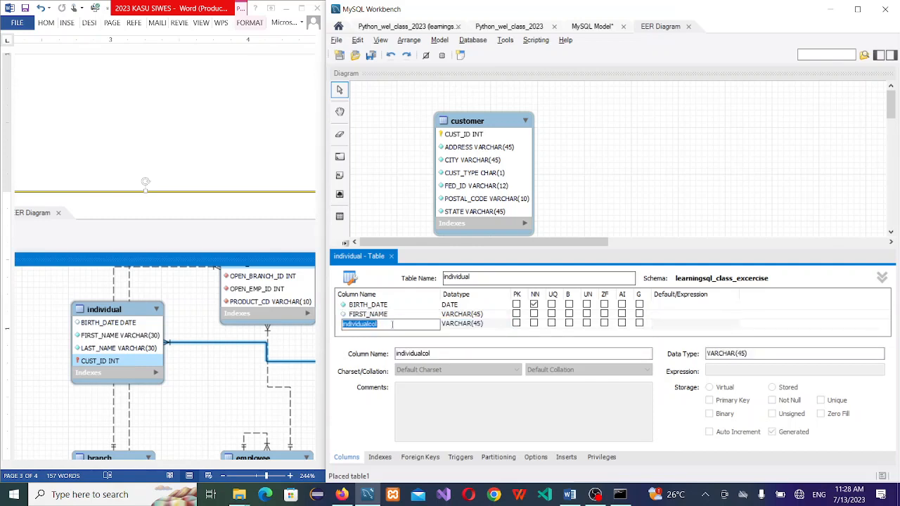
pyautogui.write('LAST_NAME')
# Step: Set the datatype of FIRST_NAME and LAST_NAME to VARCHAR(35)
pyautogui.doubleClick(503, 315)
pyautogui.click(478, 315)
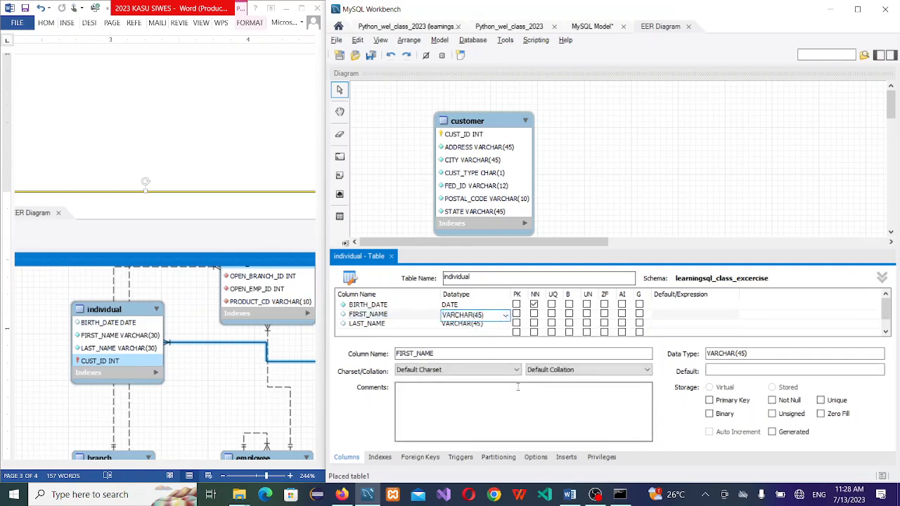
pyautogui.click(475, 324)
pyautogui.click(477, 324)
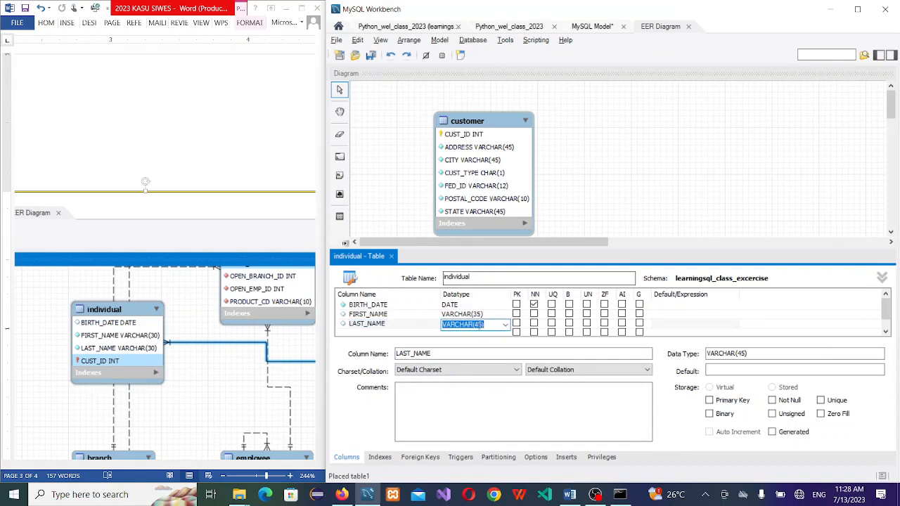
pyautogui.click(480, 324)
pyautogui.press('BackSpace')
pyautogui.write('3')
pyautogui.click(381, 334)
pyautogui.click(382, 334)
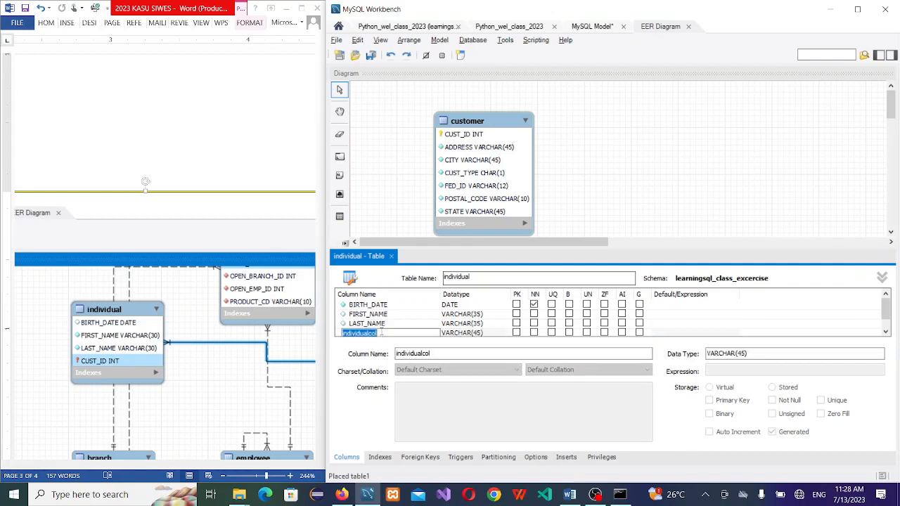
pyautogui.press('BackSpace')
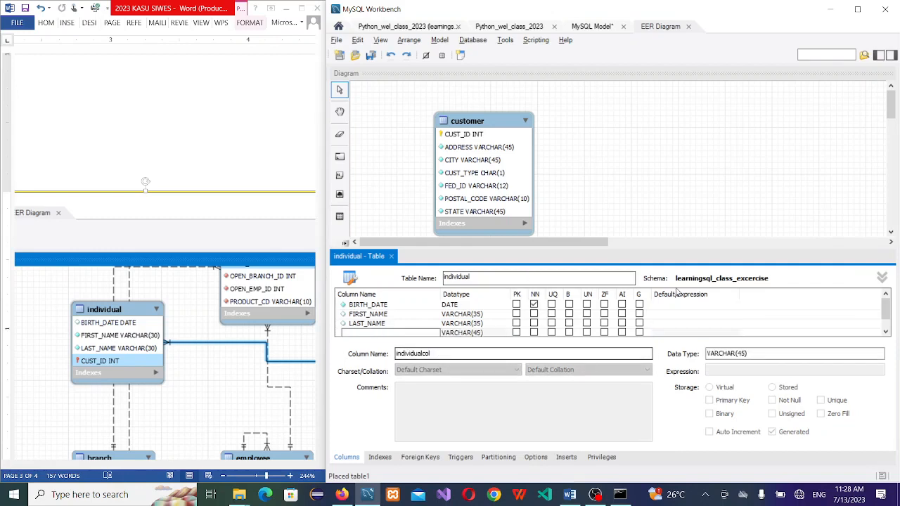
pyautogui.click(701, 333)
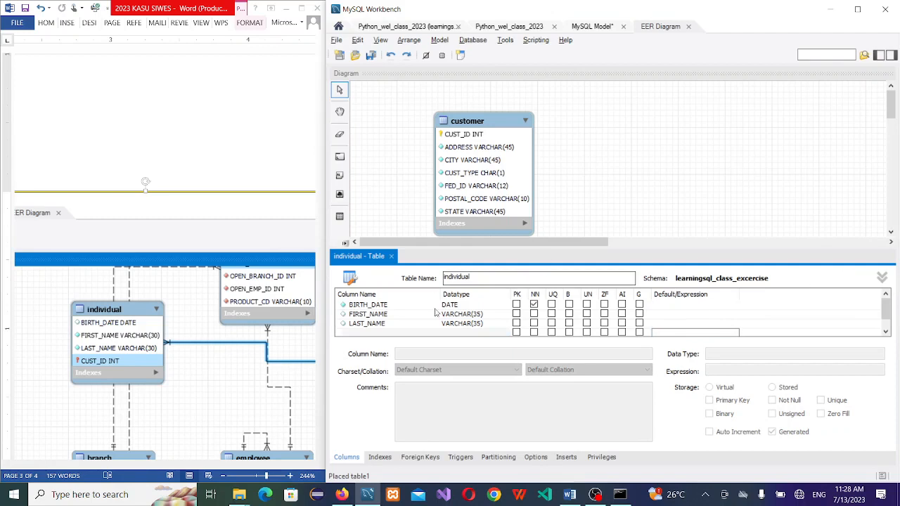
# Step: Mark FIRST_NAME and LAST_NAME as not null and close the individual table's editor
pyautogui.click(562, 166)
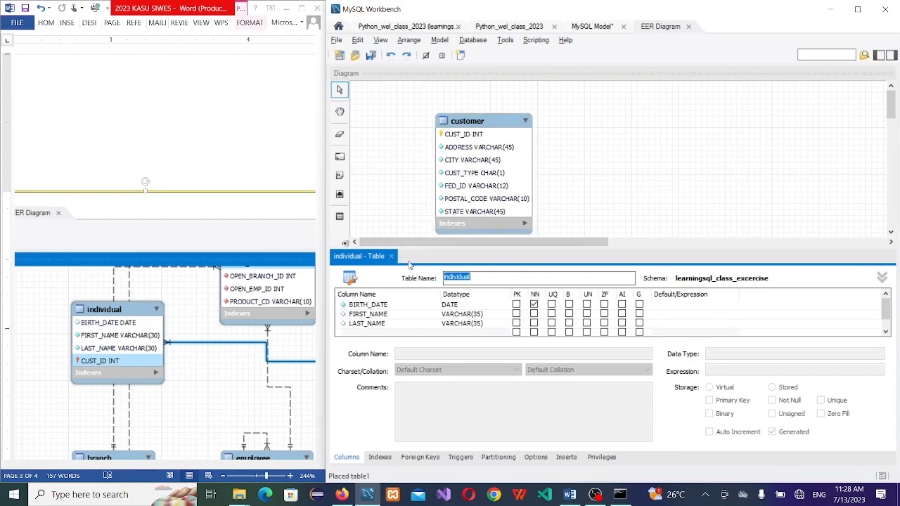
pyautogui.click(533, 313)
pyautogui.click(534, 323)
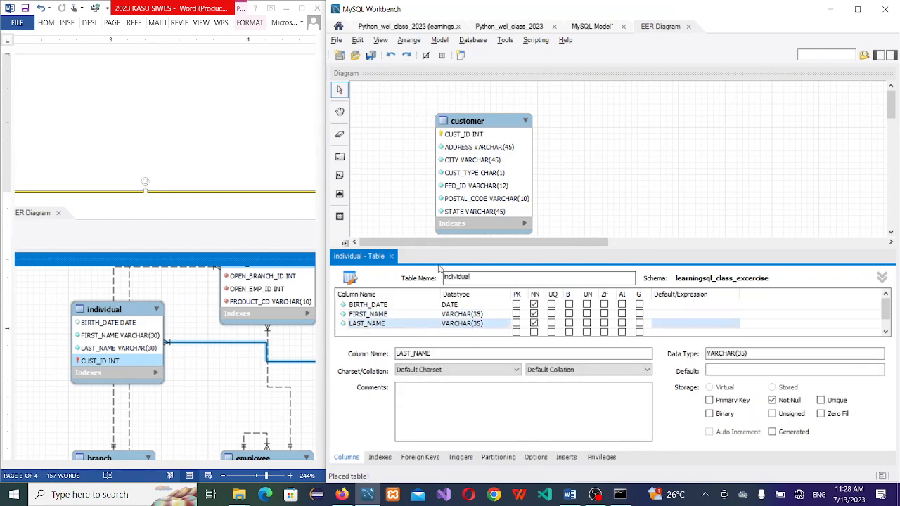
pyautogui.click(387, 197)
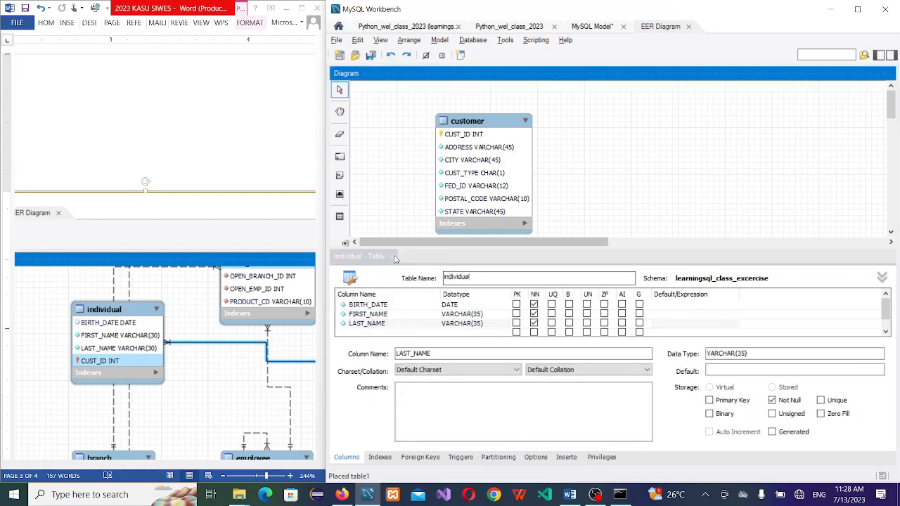
pyautogui.click(391, 258)
pyautogui.click(392, 257)
# Step: Arrange the two tables side by side in the upper part of the diagram, with individual left of customer
pyautogui.click(534, 348)
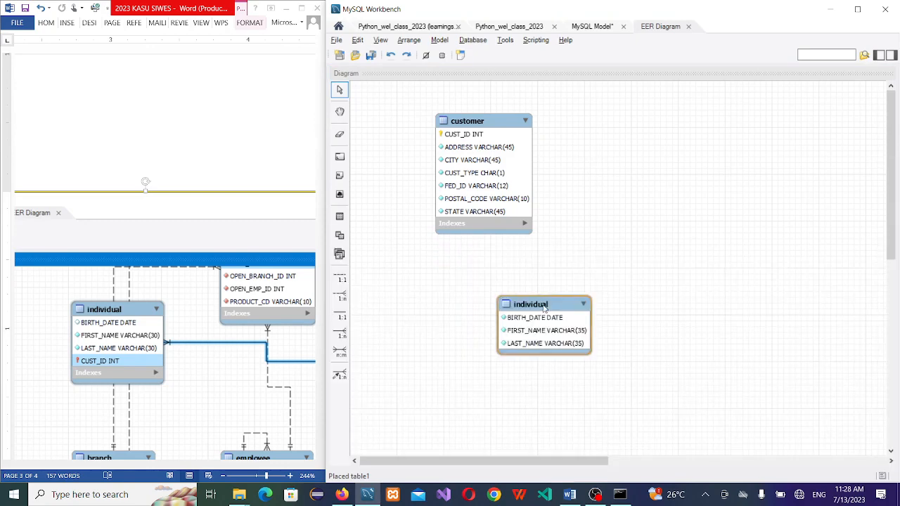
pyautogui.moveTo(534, 348); pyautogui.dragTo(547, 262)
pyautogui.moveTo(497, 128); pyautogui.dragTo(745, 159)
pyautogui.moveTo(591, 212); pyautogui.dragTo(569, 126)
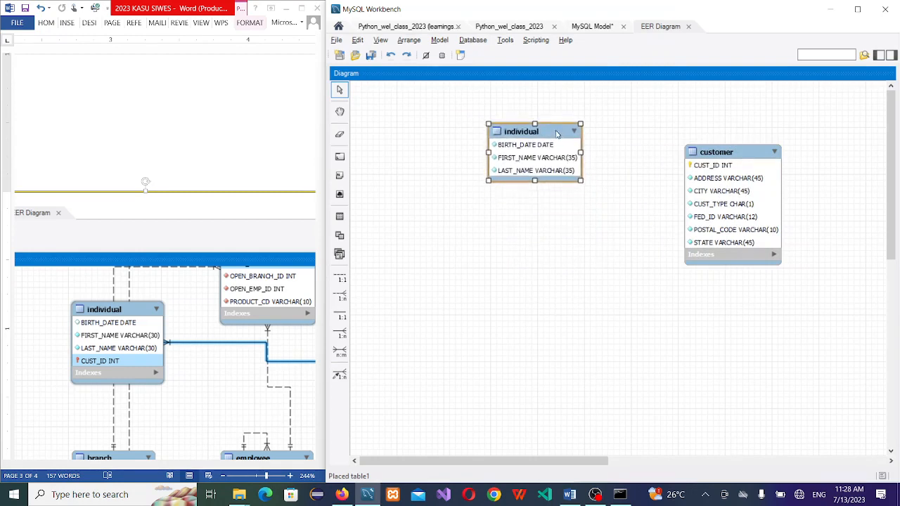
pyautogui.moveTo(733, 151); pyautogui.dragTo(705, 136)
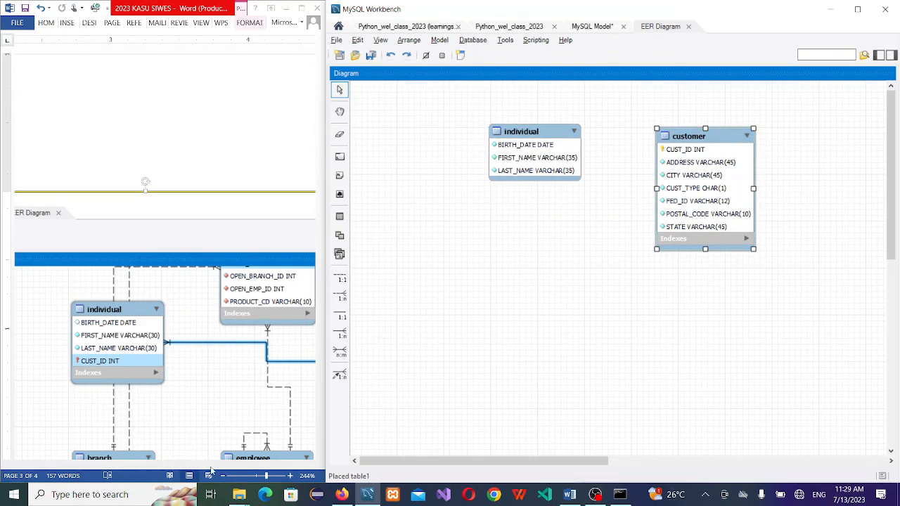
# Step: Examine how the individual and customer tables are linked in the EER diagram of the Word notes
pyautogui.click(169, 417)
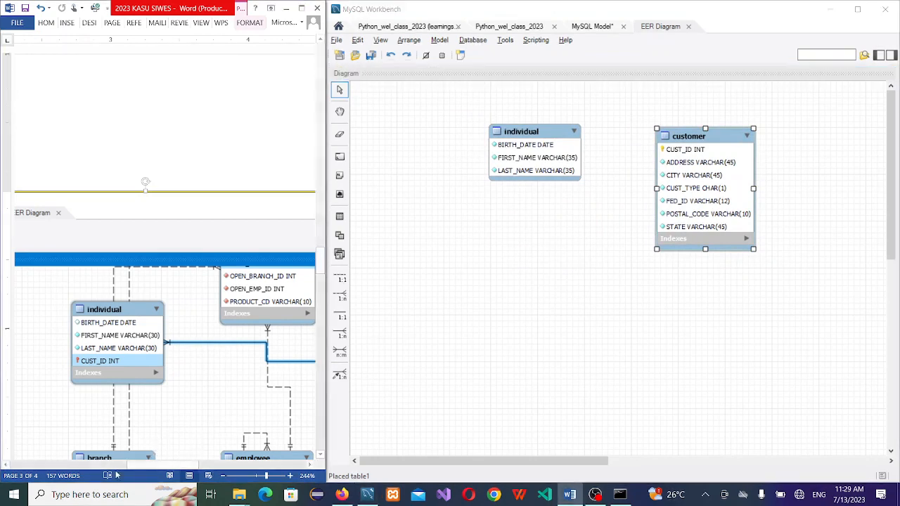
pyautogui.moveTo(140, 464); pyautogui.dragTo(197, 465)
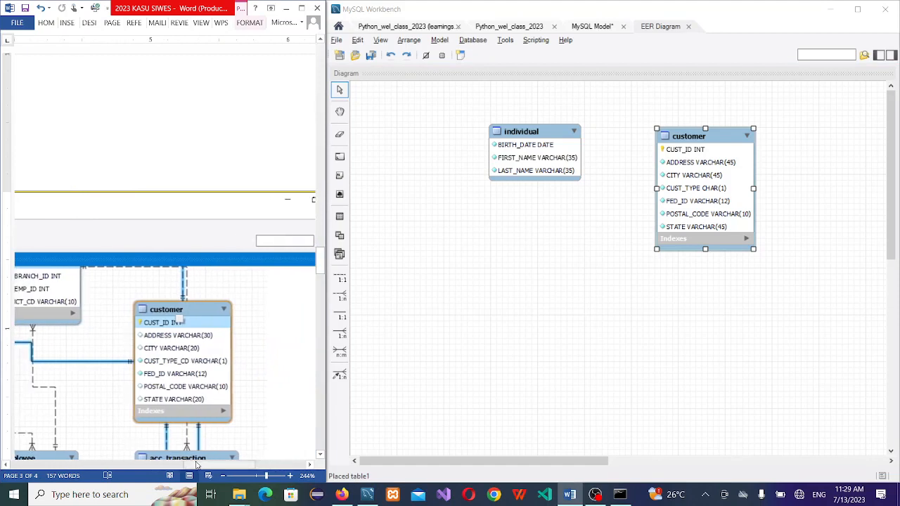
pyautogui.moveTo(197, 465); pyautogui.dragTo(146, 473)
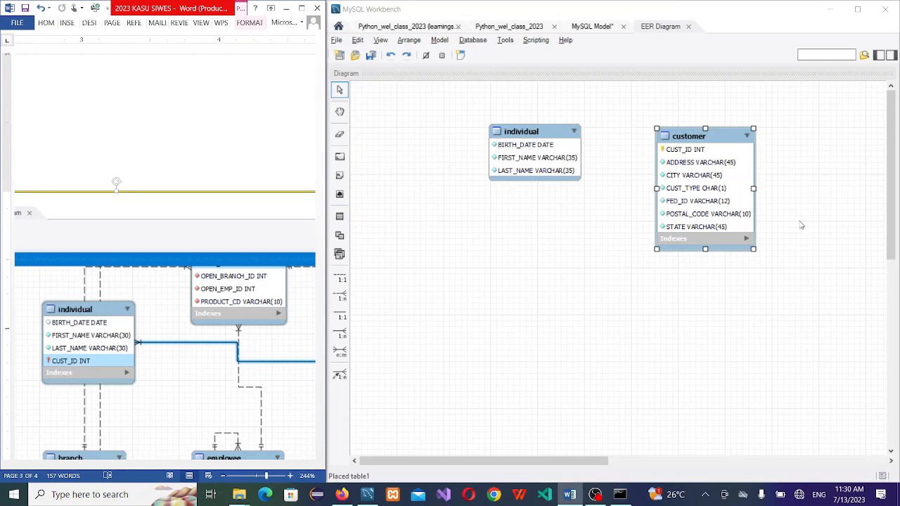
# Step: Try to place a 1:n identifying relationship starting from customer towards individual in the MySQL Workbench diagram, and undo it
pyautogui.click(695, 190)
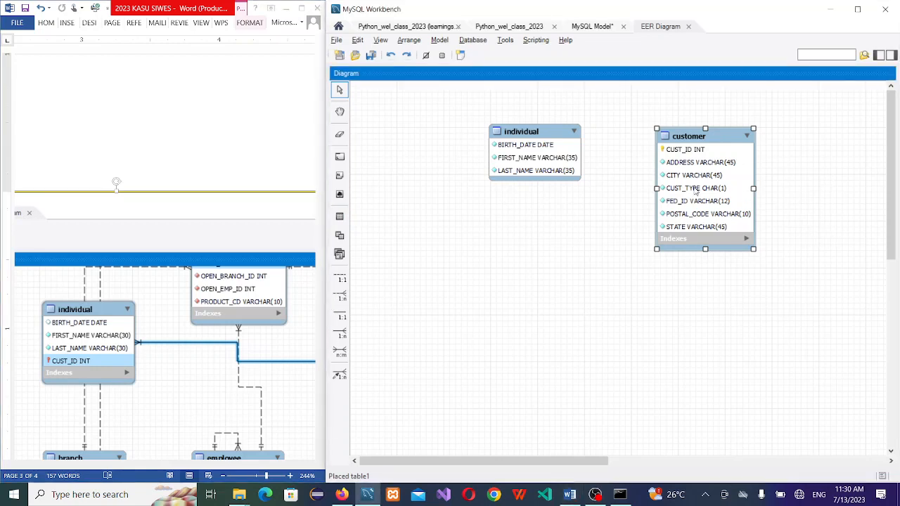
pyautogui.click(341, 335)
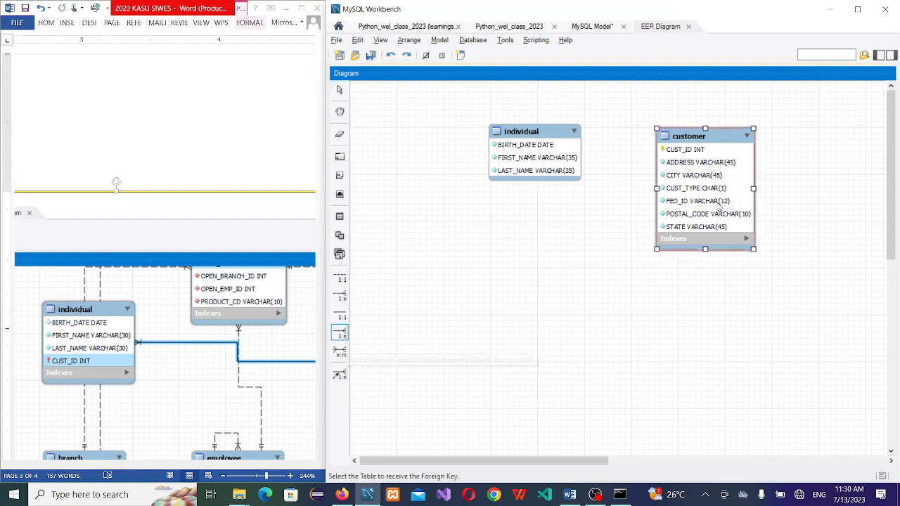
pyautogui.click(731, 176)
pyautogui.click(550, 163)
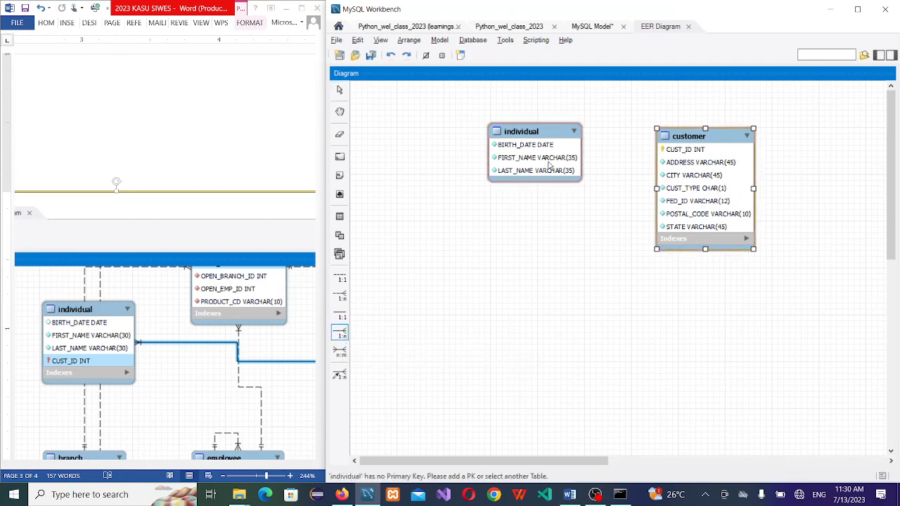
pyautogui.click(698, 177)
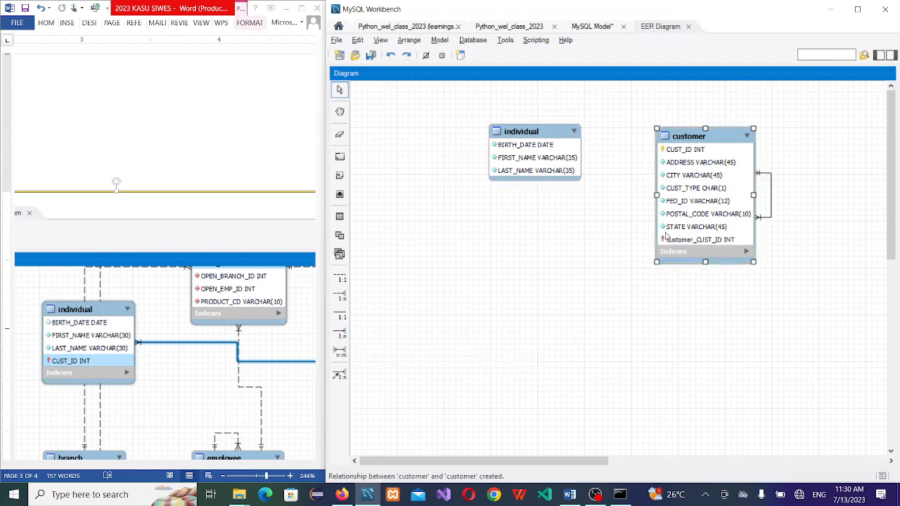
pyautogui.hotkey('ctrl', 'z')
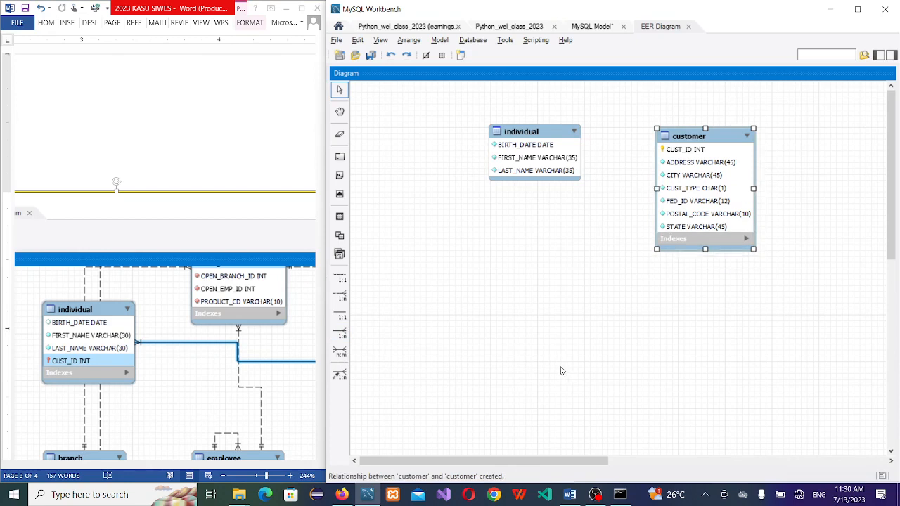
# Step: Try to place a 1:n non-identifying relationship with customer as the foreign-key table and individual as the referenced table, undoing each attempt
pyautogui.click(340, 373)
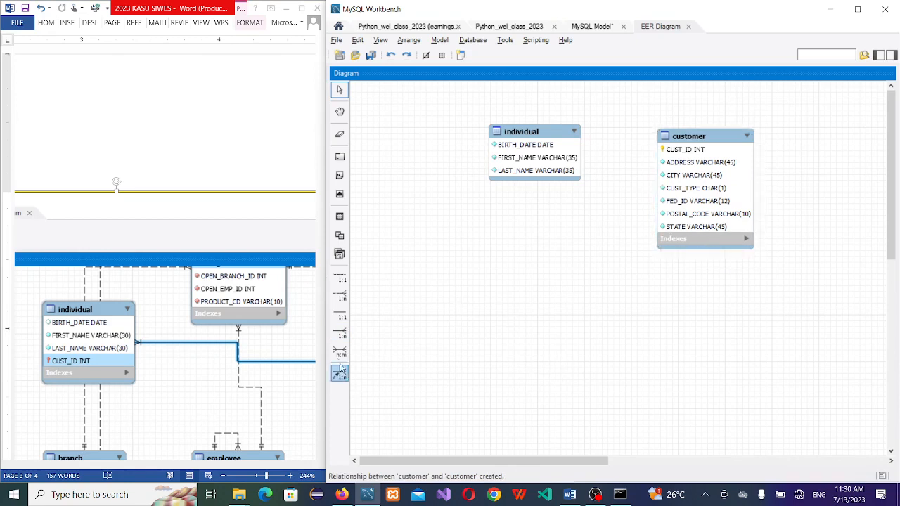
pyautogui.click(342, 298)
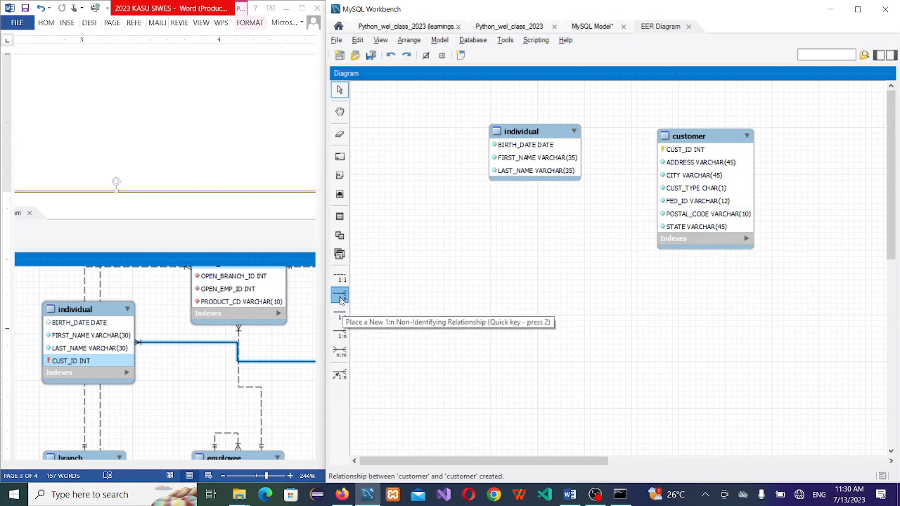
pyautogui.click(692, 175)
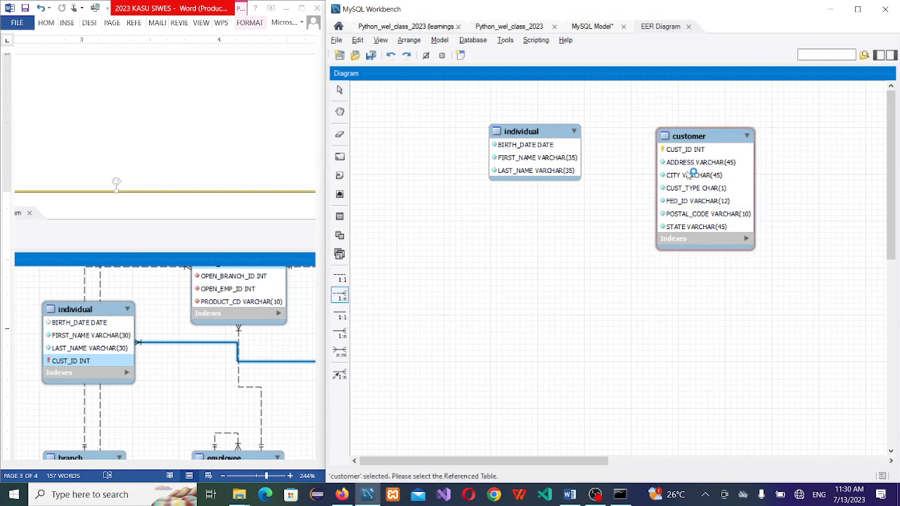
pyautogui.click(570, 160)
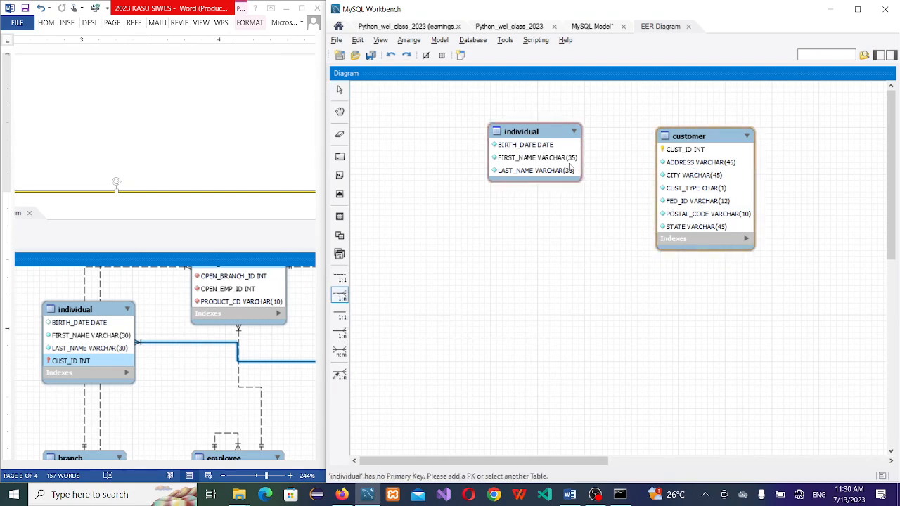
pyautogui.click(675, 153)
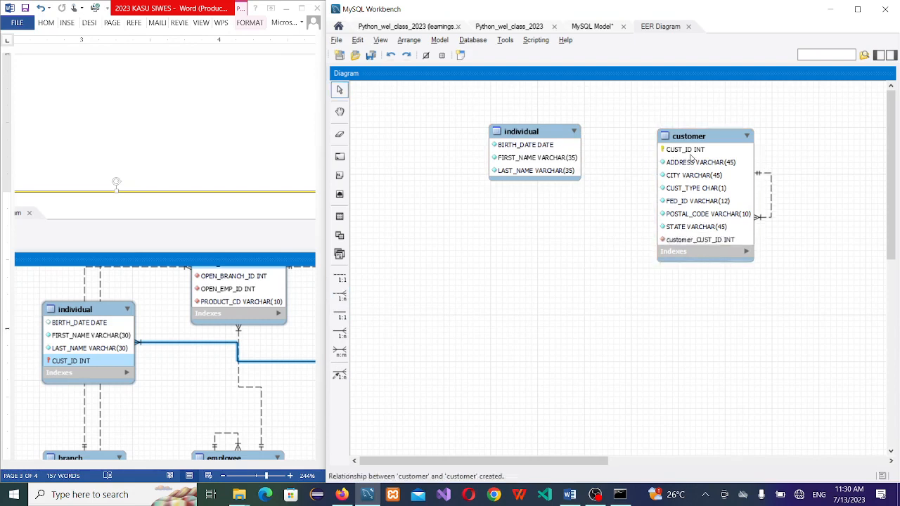
pyautogui.hotkey('ctrl', 'z')
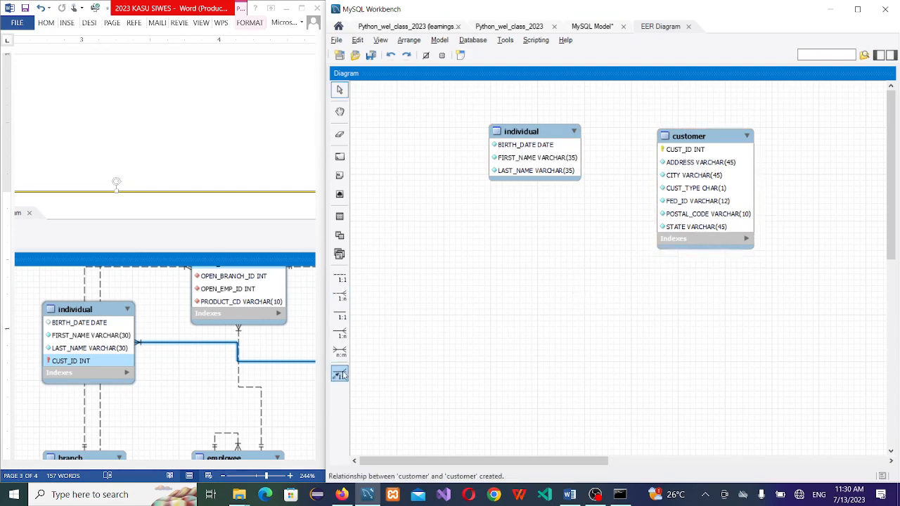
pyautogui.click(340, 296)
pyautogui.click(685, 164)
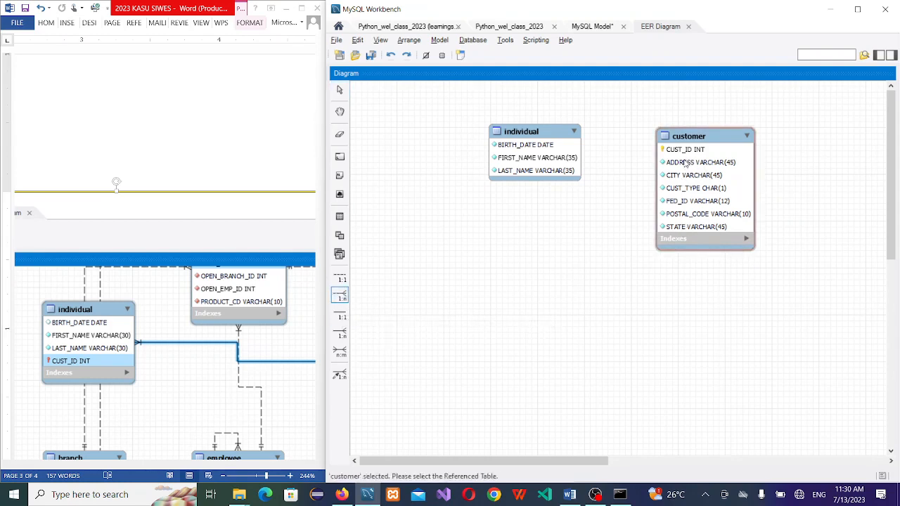
pyautogui.click(525, 156)
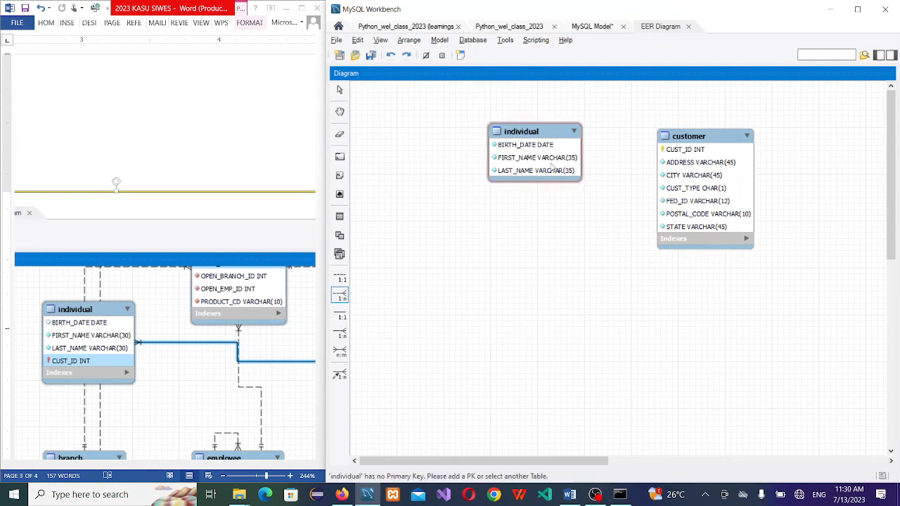
pyautogui.click(737, 200)
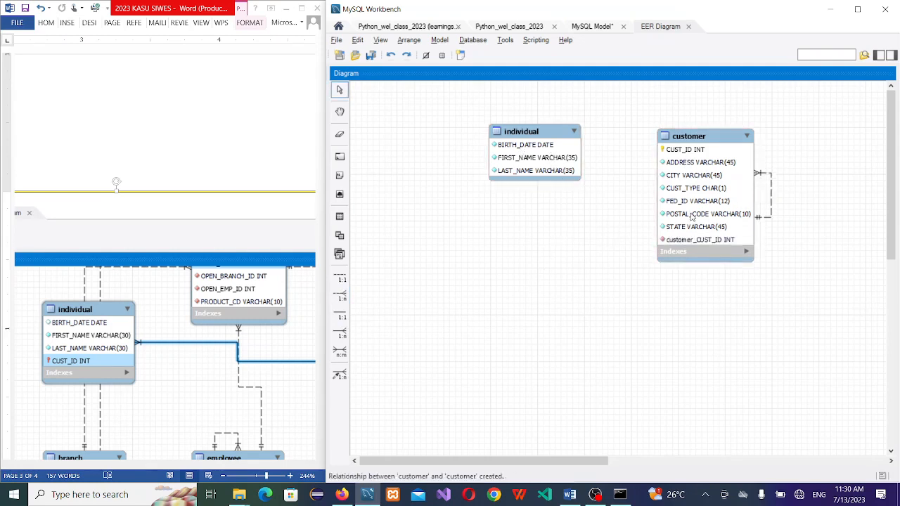
pyautogui.hotkey('ctrl', 'z')
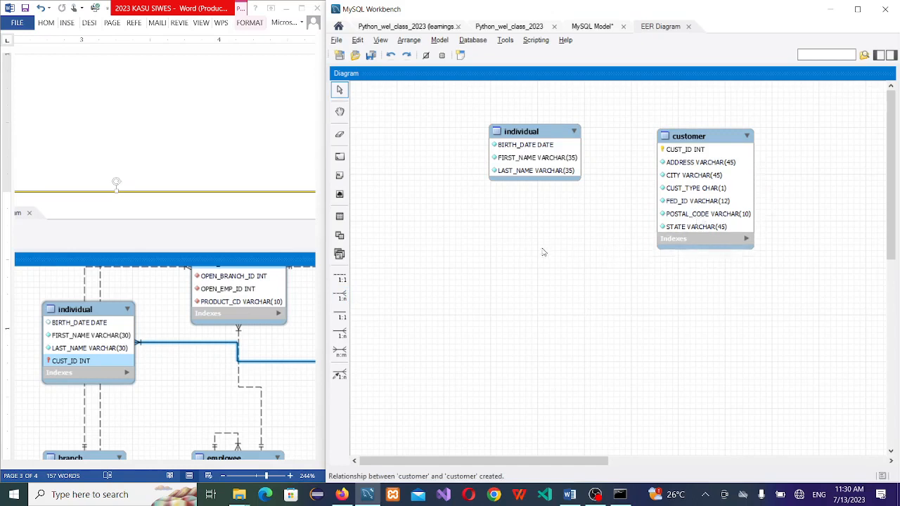
# Step: Place a 1:n non-identifying relationship from individual, receiving the foreign key, to customer, and move individual slightly farther from customer
pyautogui.click(340, 295)
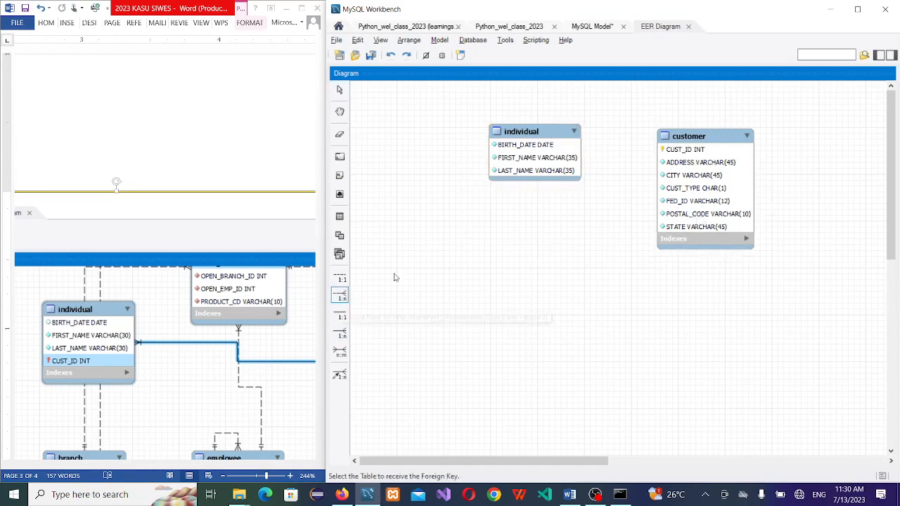
pyautogui.click(524, 151)
pyautogui.click(720, 158)
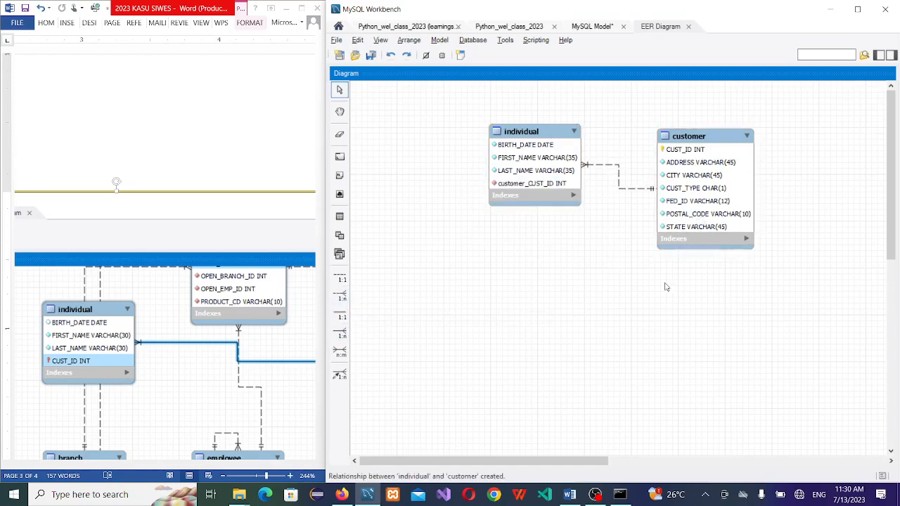
pyautogui.moveTo(543, 136); pyautogui.dragTo(510, 137)
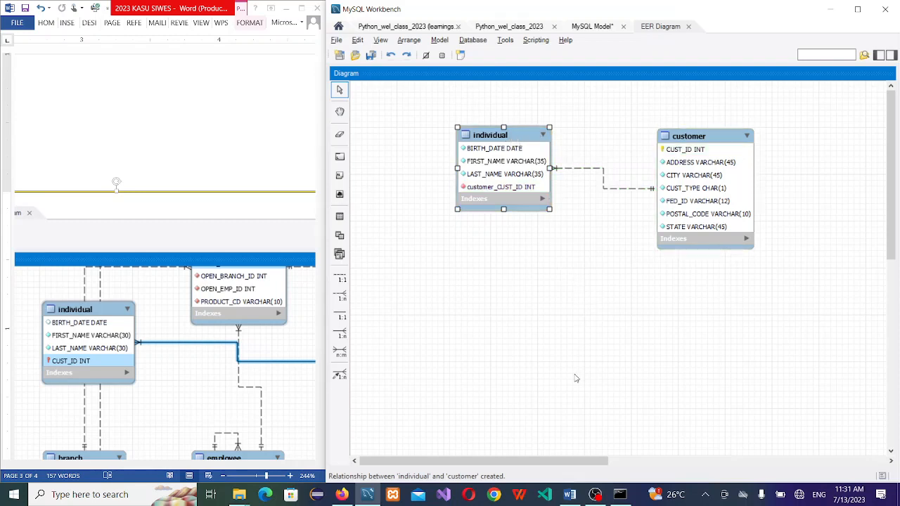
# Step: Maximize the Word notes and review the Database Engineering section on forward and reverse engineering
pyautogui.click(575, 499)
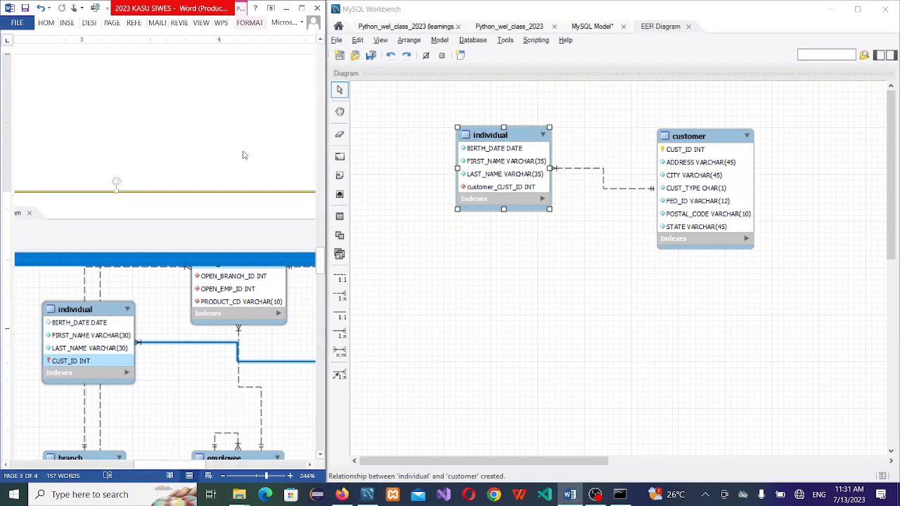
pyautogui.click(301, 7)
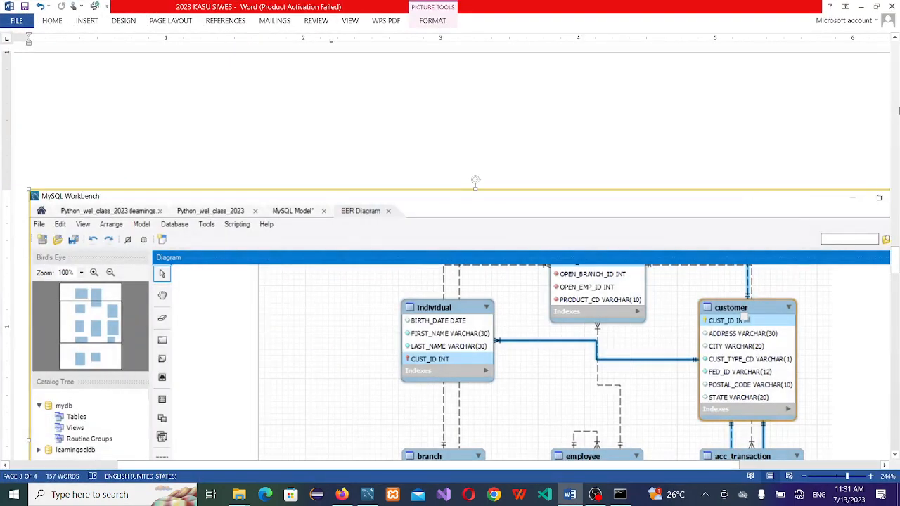
pyautogui.click(898, 111)
pyautogui.click(898, 92)
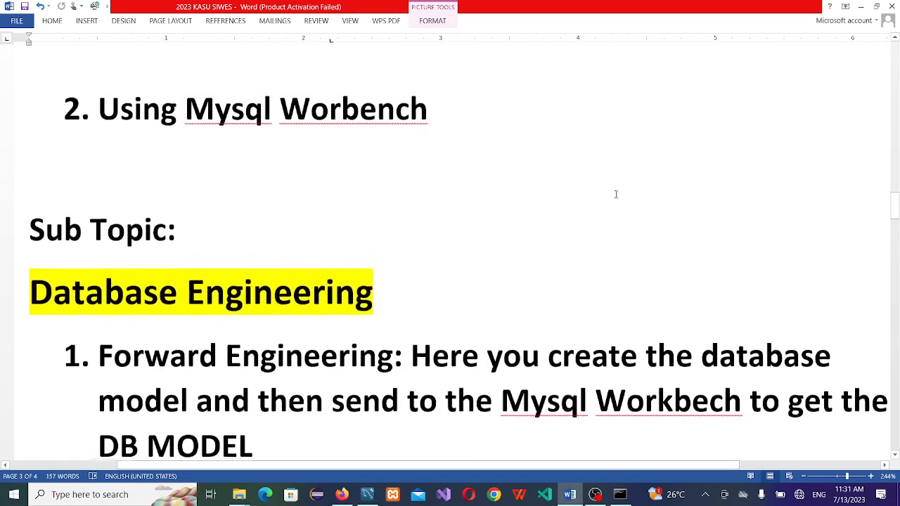
pyautogui.click(896, 454)
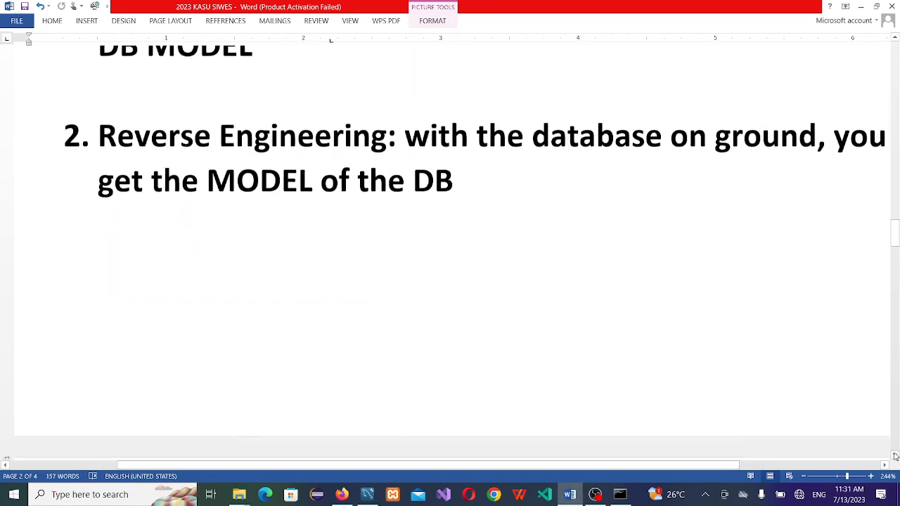
pyautogui.click(898, 43)
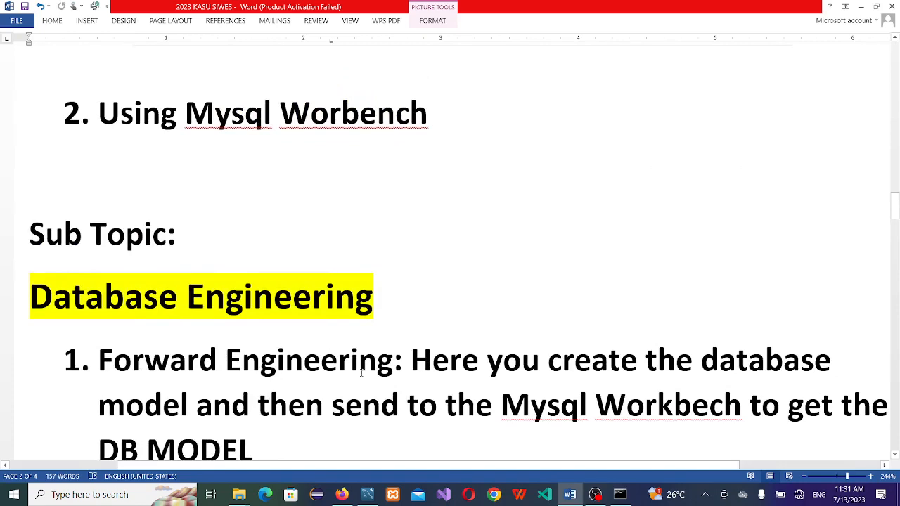
# Step: Switch to MySQL Workbench and save the model as LearningqslDBExcerciseModel in the 2023 KASU SIWES folder
pyautogui.hotkey('alt', 'Tab')
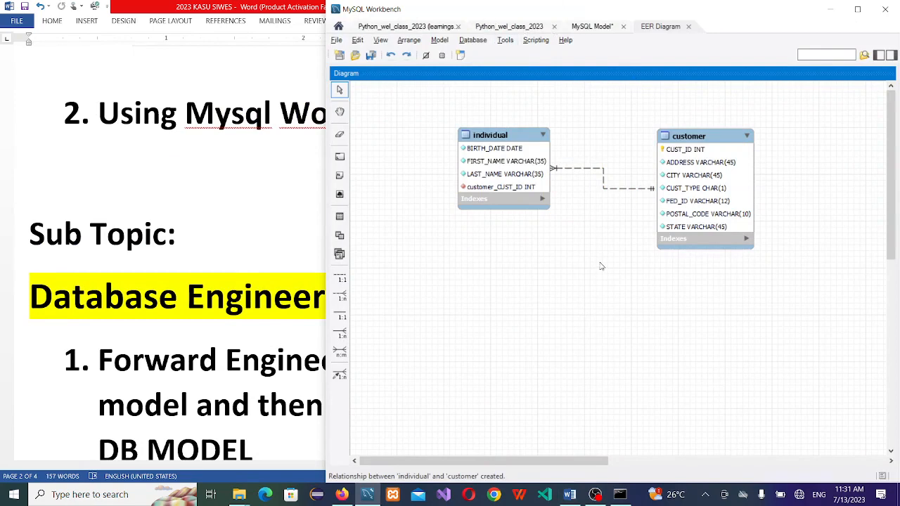
pyautogui.hotkey('ctrl', 's')
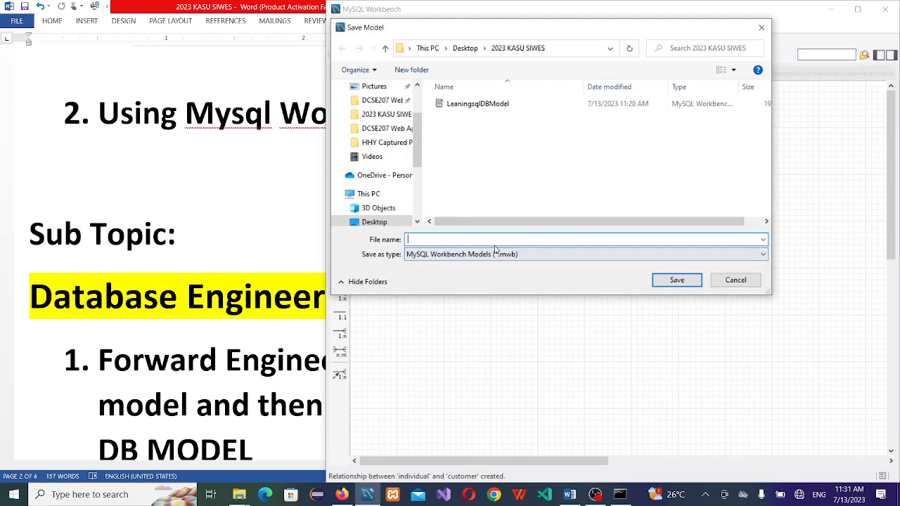
pyautogui.write('Le')
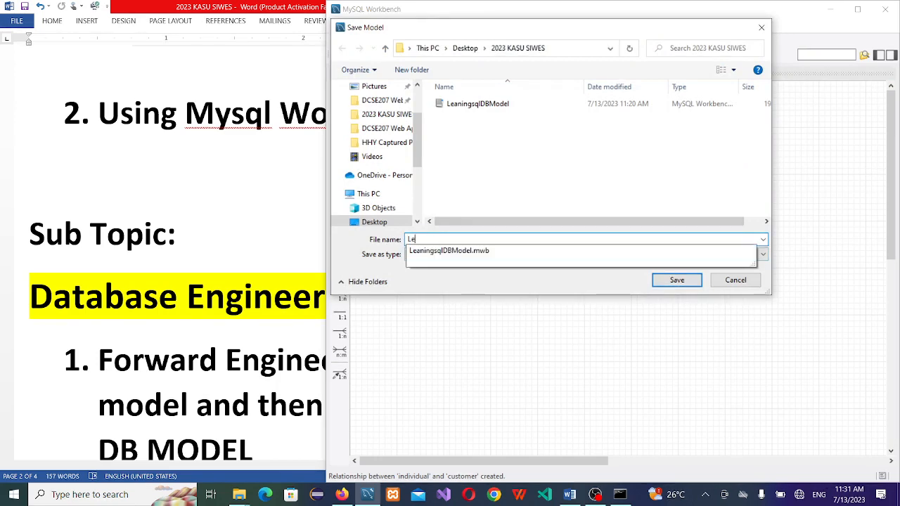
pyautogui.write('anr')
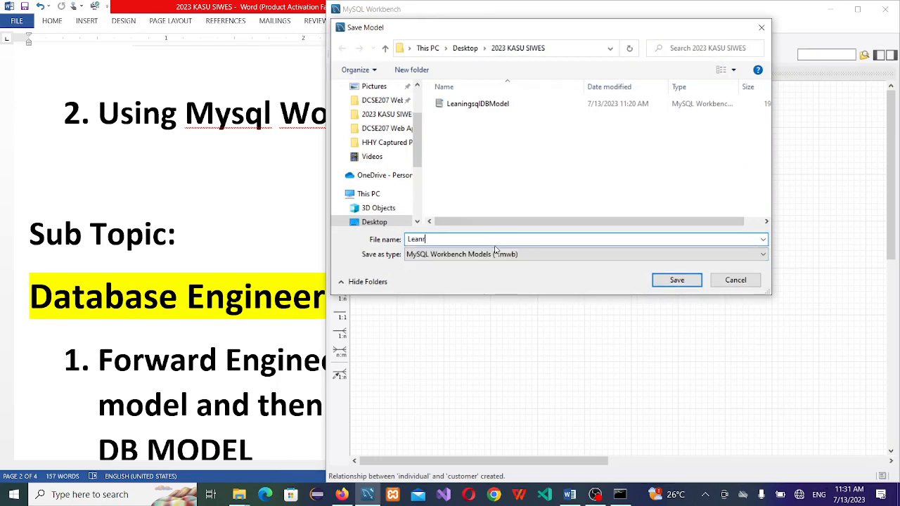
pyautogui.press('BackSpace')
pyautogui.write('rnin')
pyautogui.write('erciseModel')
pyautogui.click(661, 282)
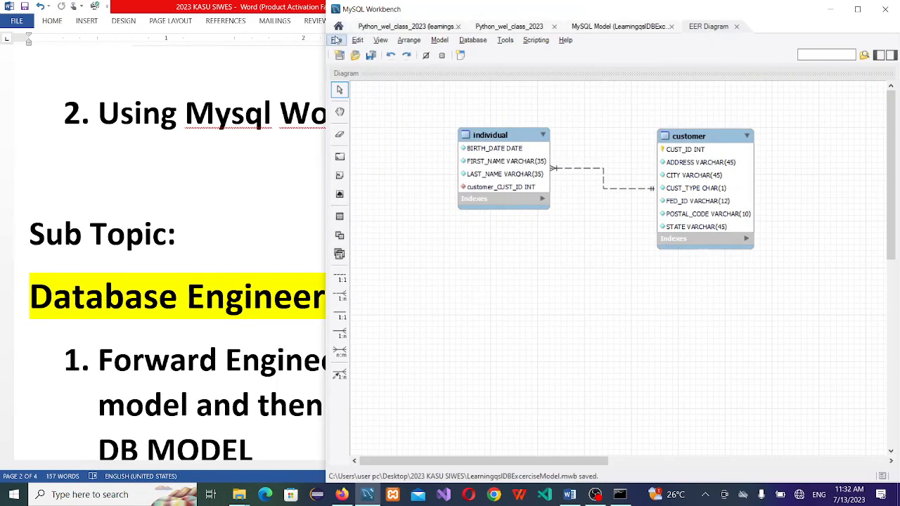
# Step: Forward engineer the model to the database through the Python_wel_class_2023 connection, keeping the default options and generated SQL script
pyautogui.click(467, 44)
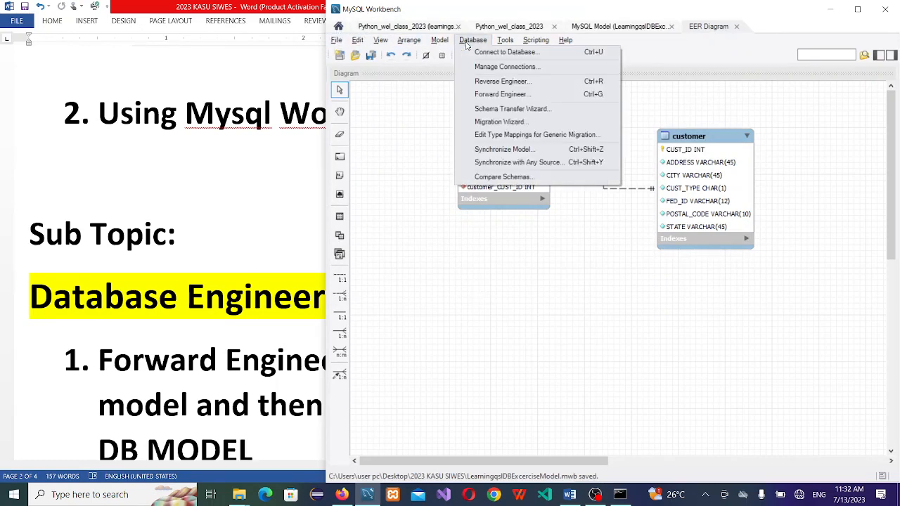
pyautogui.click(503, 96)
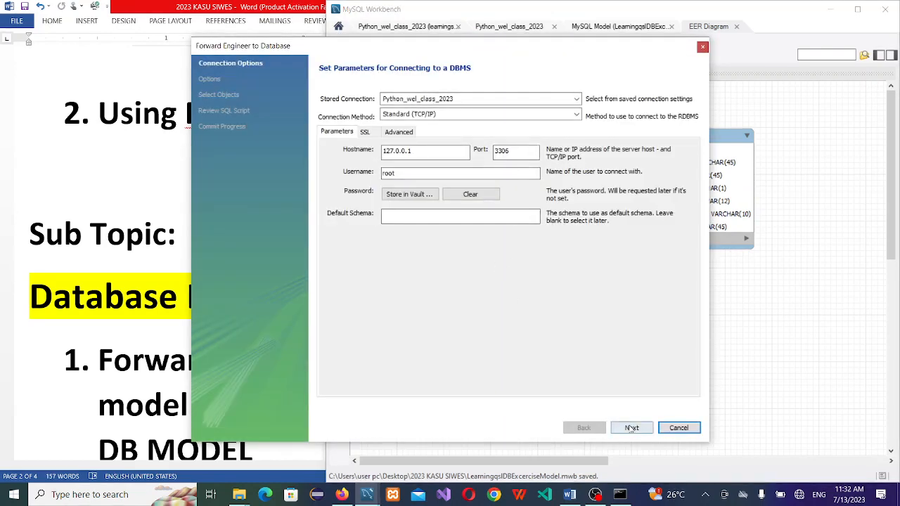
pyautogui.click(631, 428)
pyautogui.click(631, 427)
pyautogui.click(631, 429)
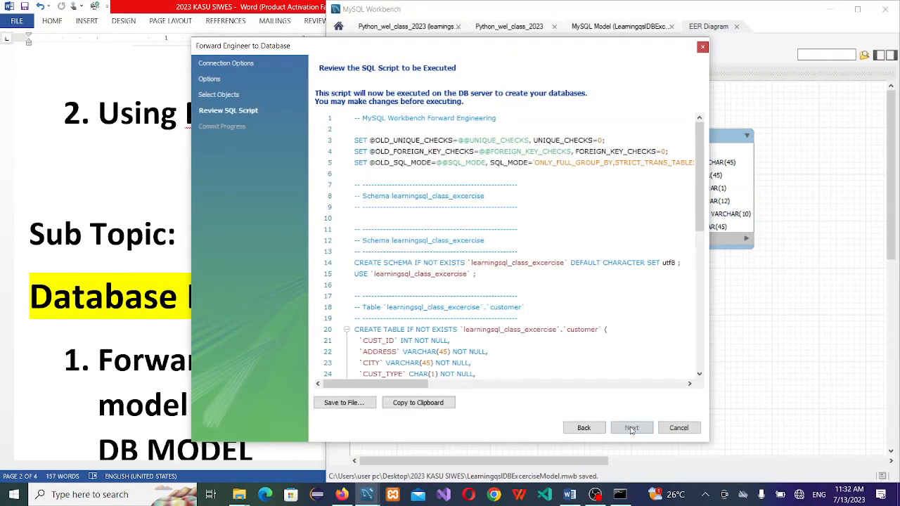
pyautogui.click(631, 429)
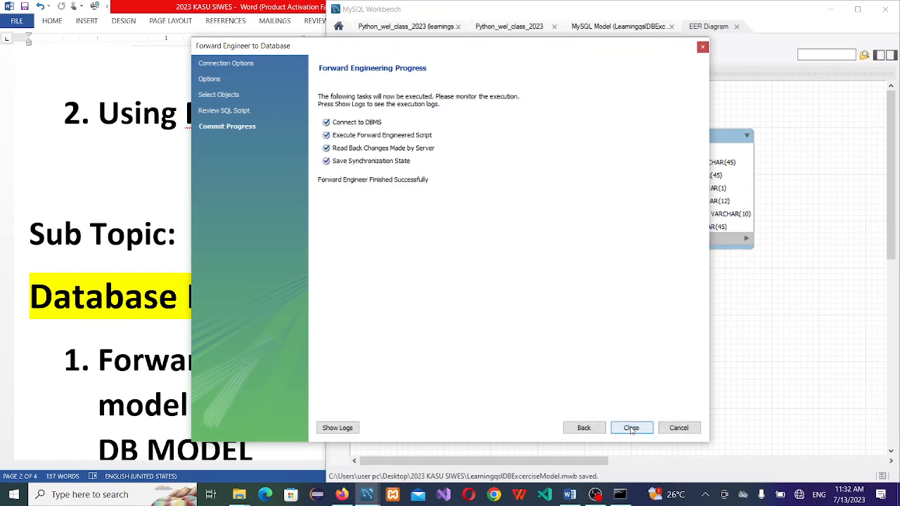
# Step: Close the forward engineering wizard, run show databases; in the empty Python_wel_class_2023 query, and filter the results by lear
pyautogui.click(631, 428)
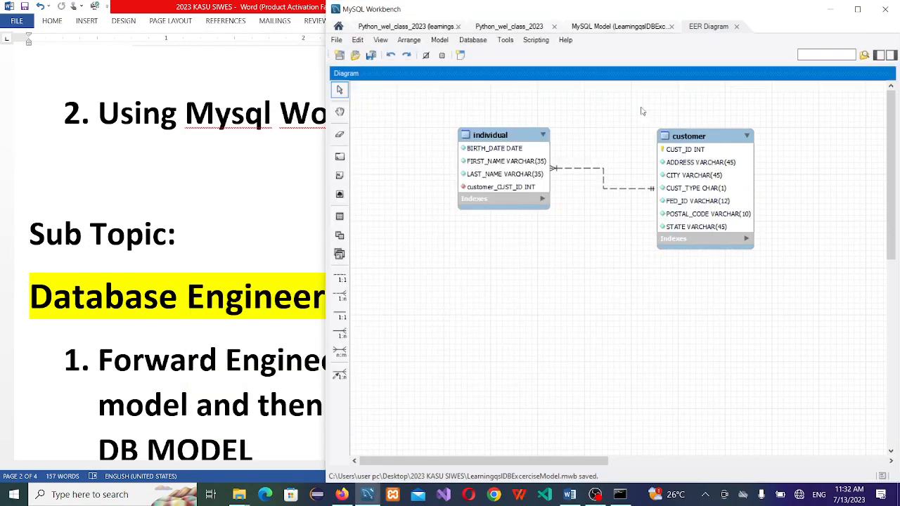
pyautogui.click(498, 26)
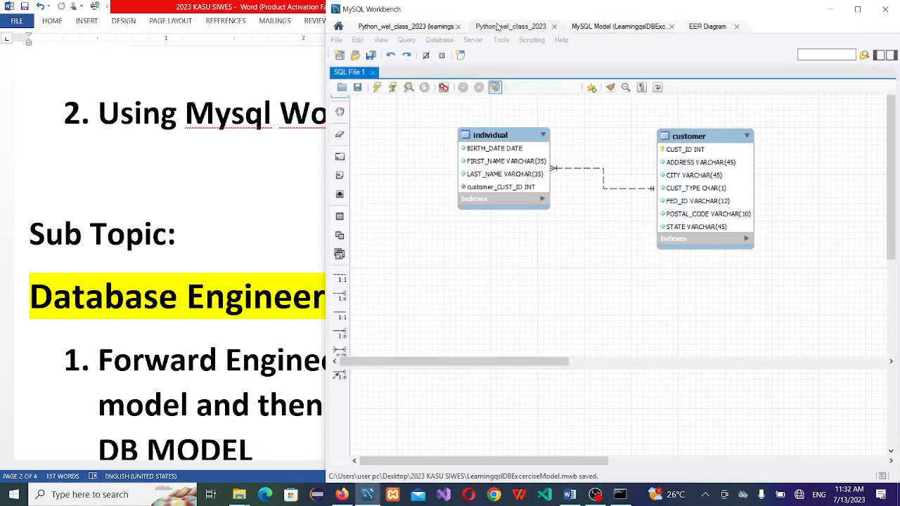
pyautogui.click(475, 154)
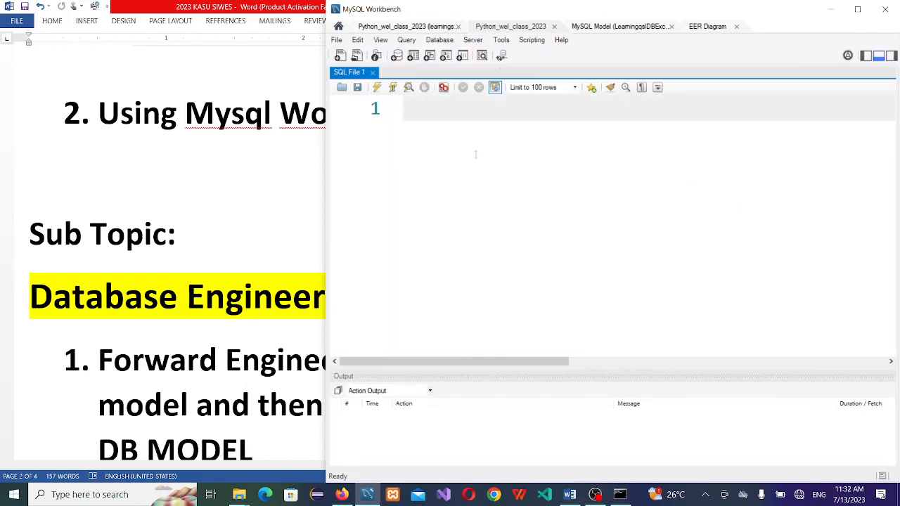
pyautogui.write('show d')
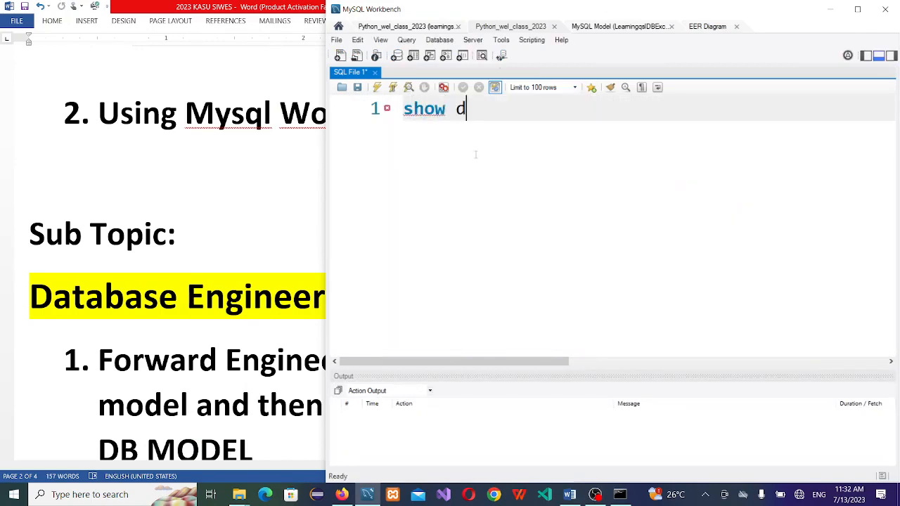
pyautogui.write('atabase')
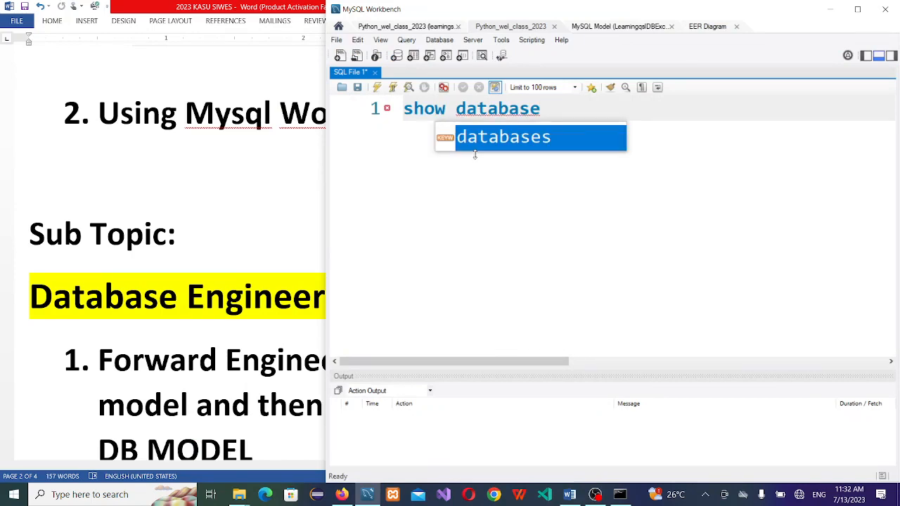
pyautogui.press('Return')
pyautogui.write(';')
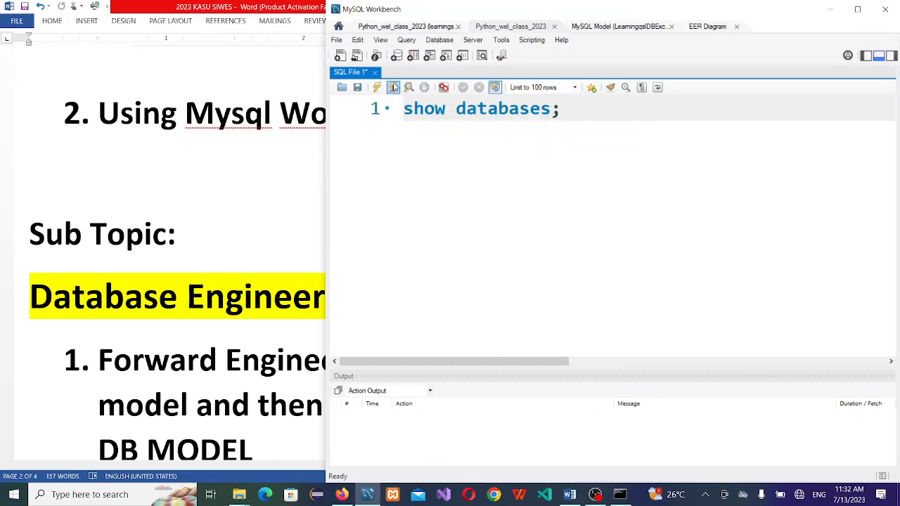
pyautogui.click(394, 86)
pyautogui.click(447, 251)
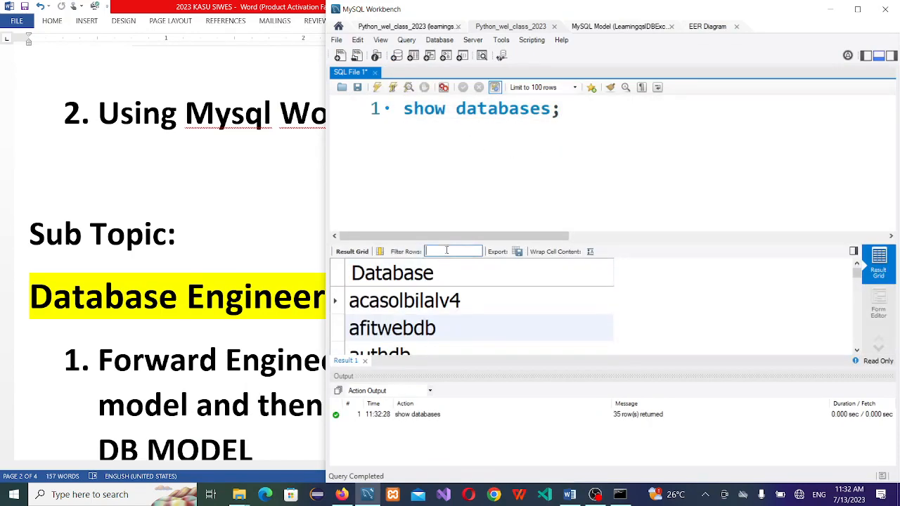
pyautogui.write('lear')
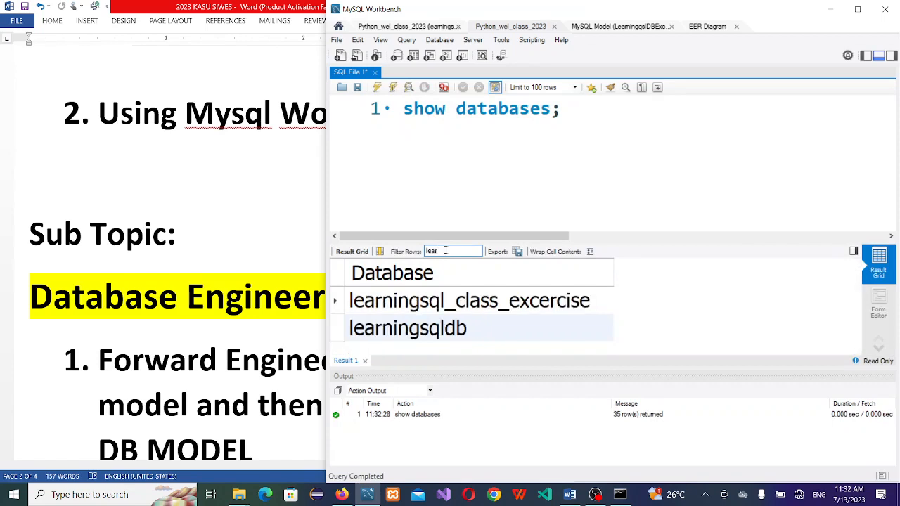
# Step: Add the statement use learningsql_class_excercise; on the line below show databases;, reusing the database name from the results
pyautogui.click(547, 304)
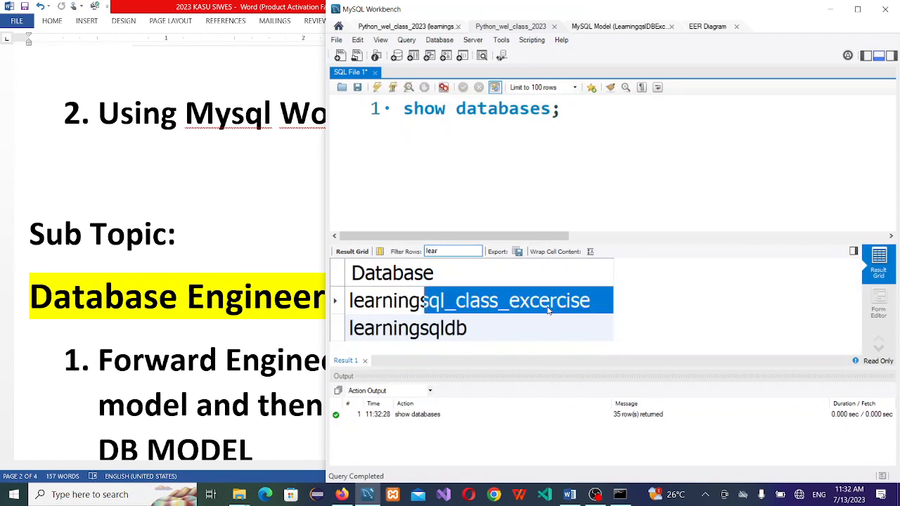
pyautogui.click(544, 202)
pyautogui.press('Return')
pyautogui.write('sue')
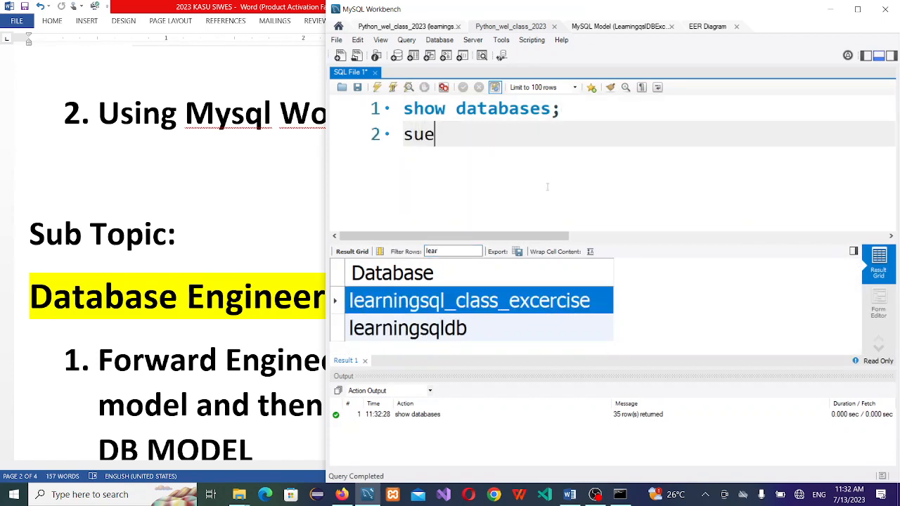
pyautogui.press('BackSpace')
pyautogui.press('BackSpace')
pyautogui.press('BackSpace')
pyautogui.write('use')
pyautogui.write('learningsql_class_excercise')
pyautogui.write(';')
pyautogui.press('Return')
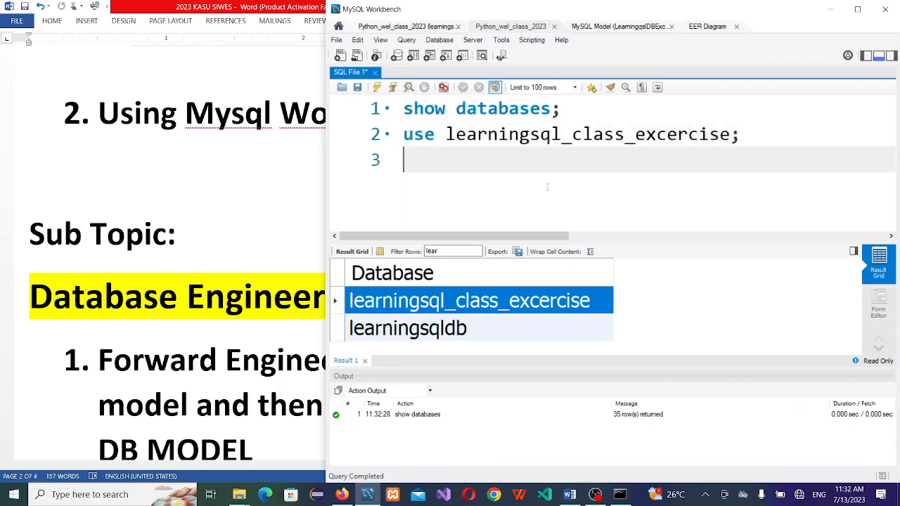
# Step: Add the statement show tables; on the third line and execute the whole script
pyautogui.write('show ta')
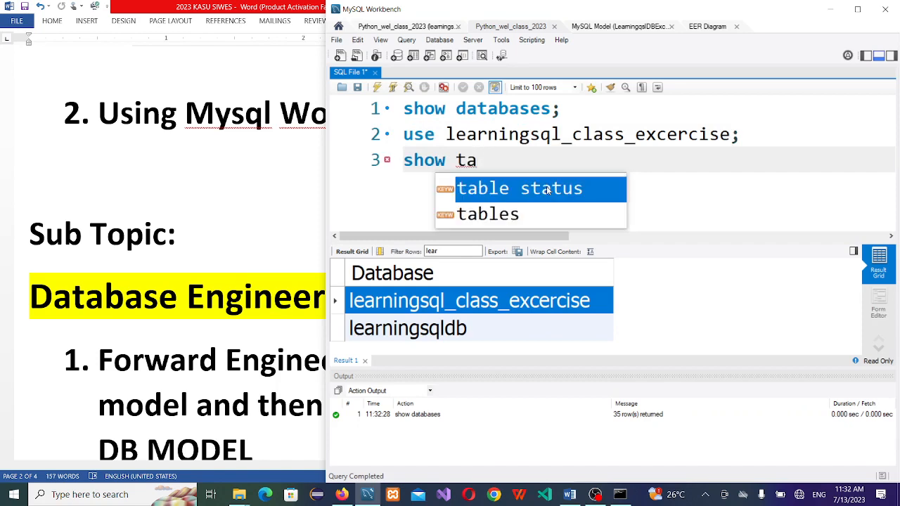
pyautogui.press('Down')
pyautogui.press('Return')
pyautogui.write(';')
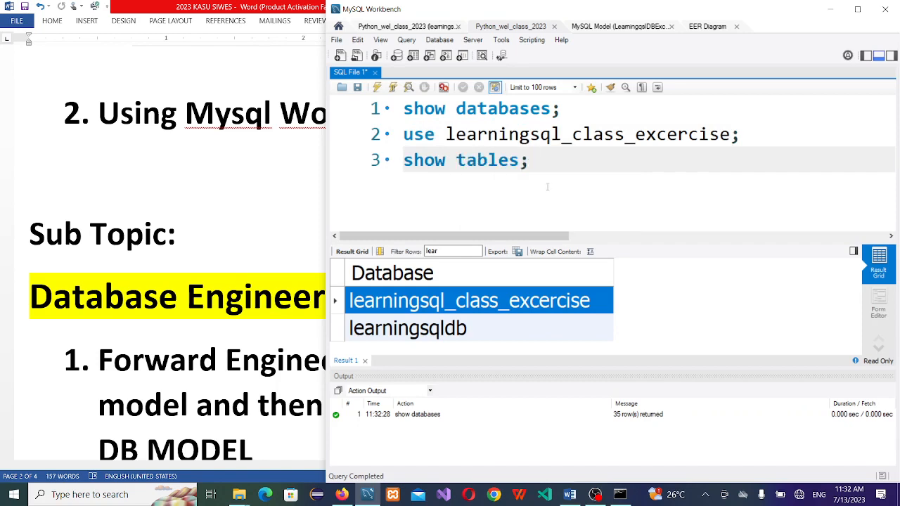
pyautogui.click(378, 86)
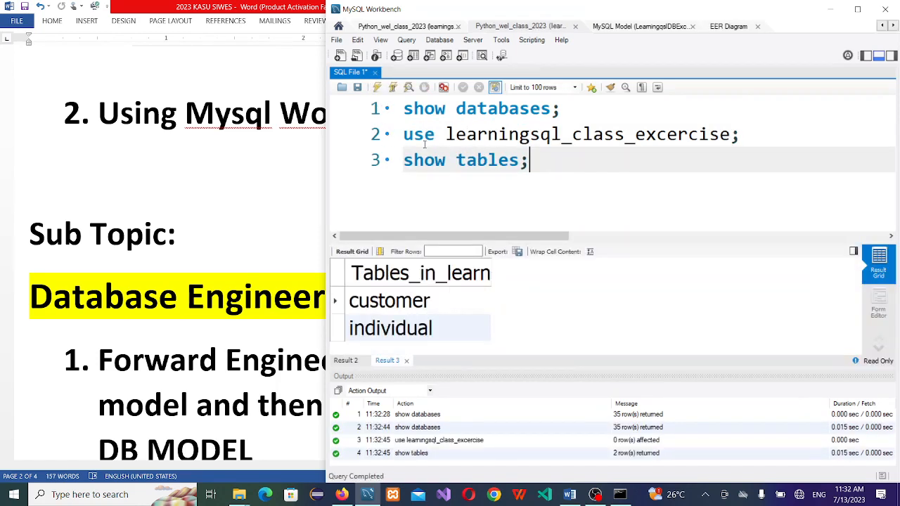
# Step: Add the query select * from customer; on the fourth line and run only that statement
pyautogui.click(415, 313)
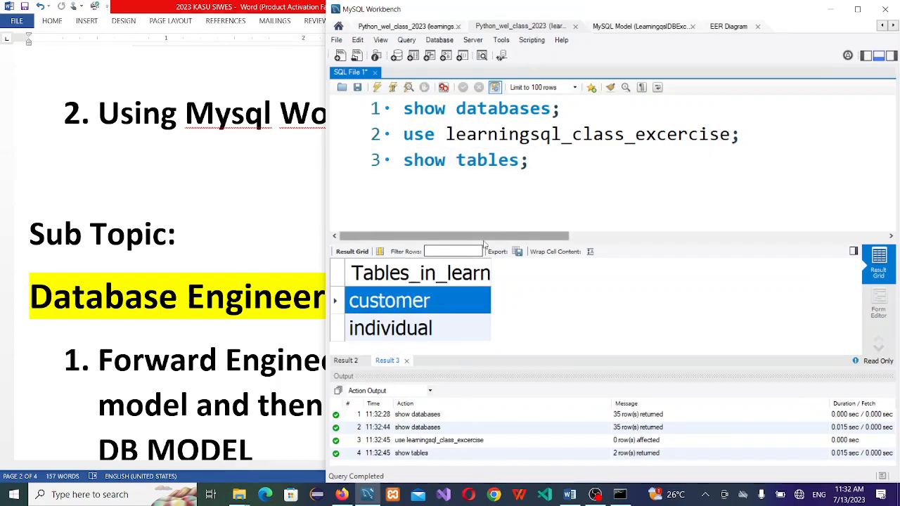
pyautogui.click(542, 194)
pyautogui.press('Return')
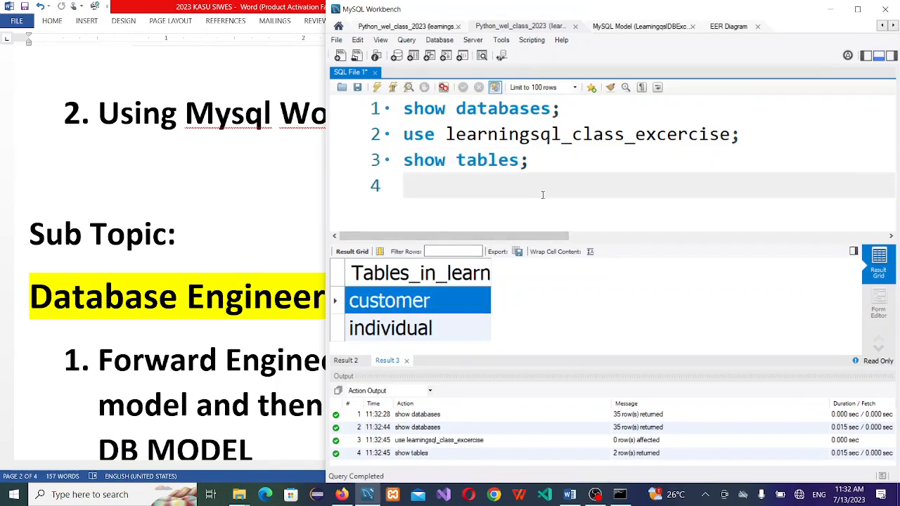
pyautogui.write('sele')
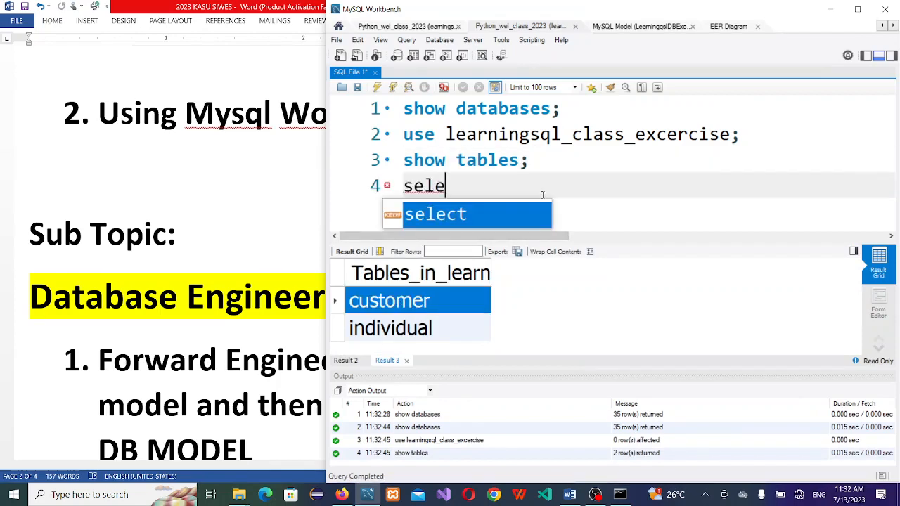
pyautogui.write('ct * from')
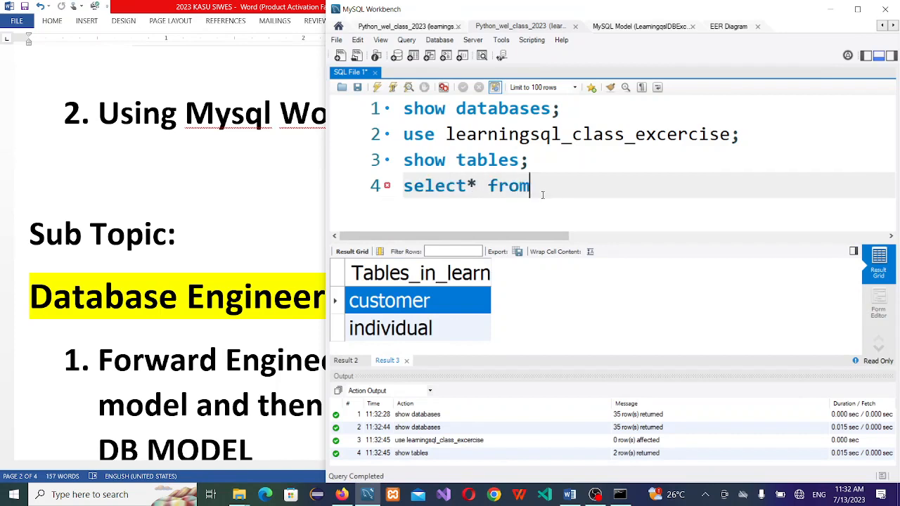
pyautogui.write(' customer;')
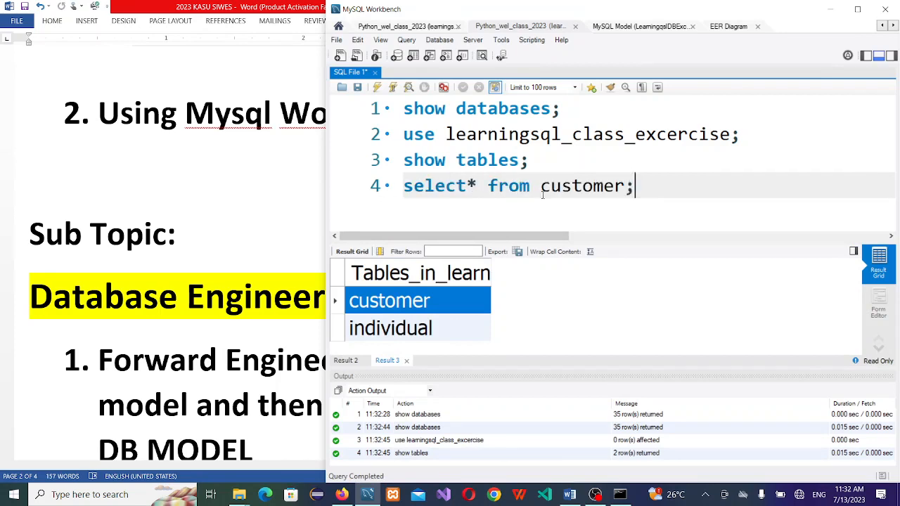
pyautogui.click(467, 186)
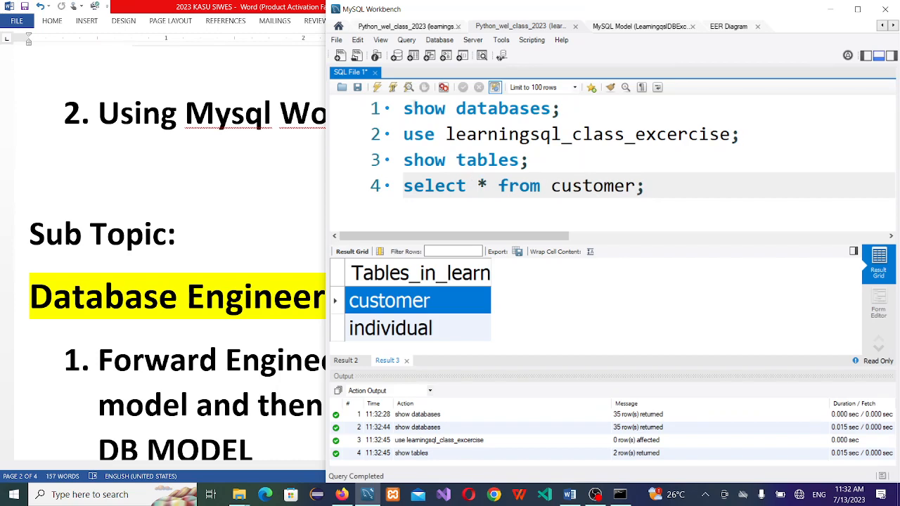
pyautogui.click(392, 87)
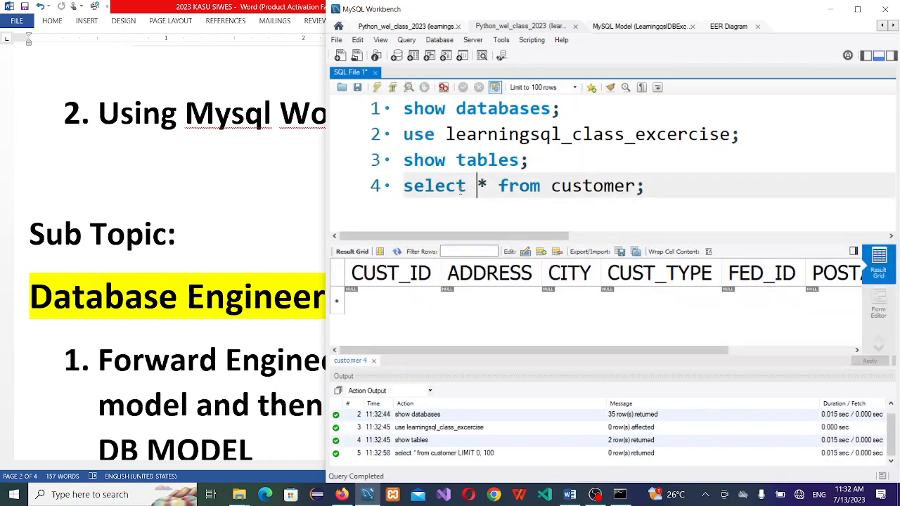
# Step: Rerun only the show tables; statement and insert the table name individual on a new line below the customer query
pyautogui.moveTo(505, 350)
pyautogui.mouseDown()
pyautogui.moveTo(621, 350)
pyautogui.moveTo(504, 350)
pyautogui.mouseUp()
pyautogui.click(463, 160)
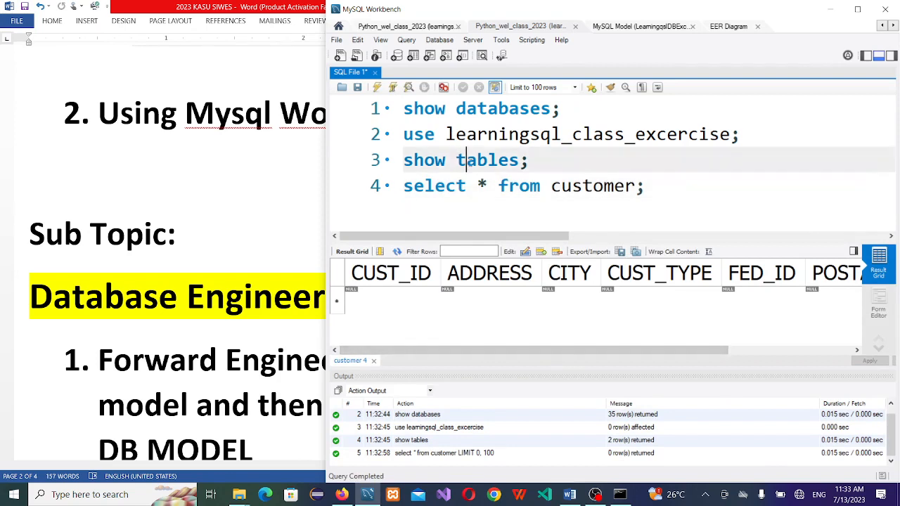
pyautogui.click(392, 87)
pyautogui.click(411, 325)
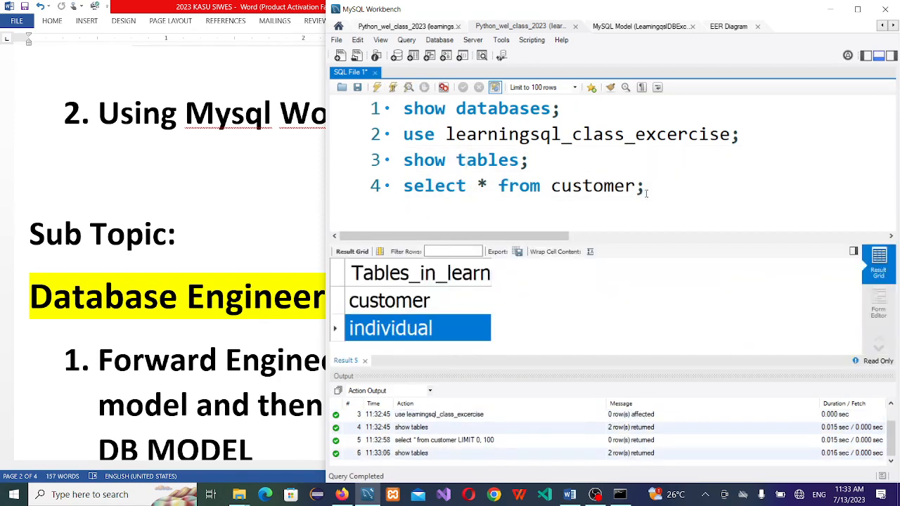
pyautogui.click(689, 192)
pyautogui.press('Return')
pyautogui.write('individual')
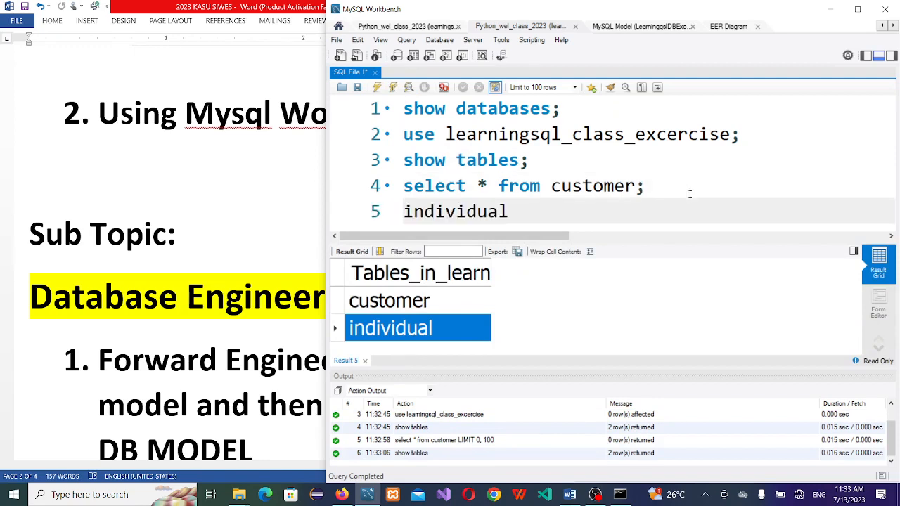
# Step: Duplicate the select * from customer; query onto a new line directly below it
pyautogui.moveTo(646, 185); pyautogui.dragTo(367, 190)
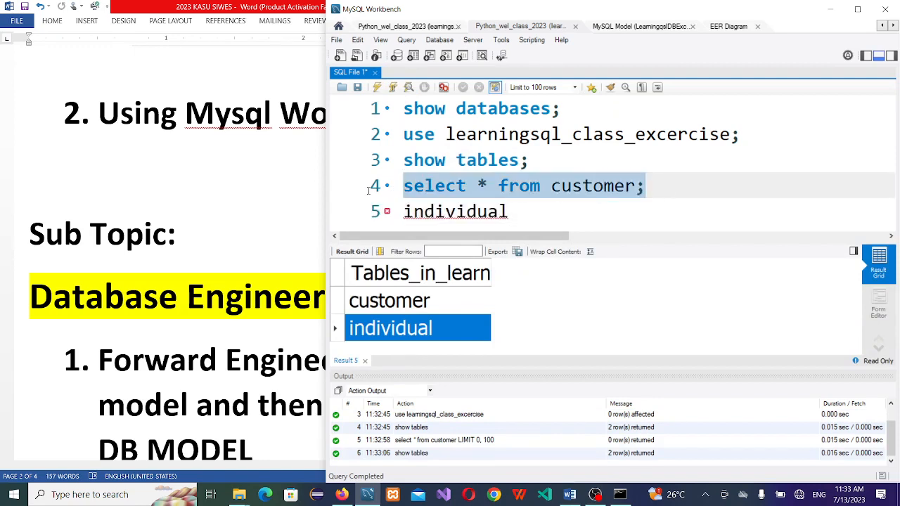
pyautogui.hotkey('ctrl', 'c')
pyautogui.click(650, 185)
pyautogui.press('Return')
pyautogui.hotkey('ctrl', 'v')
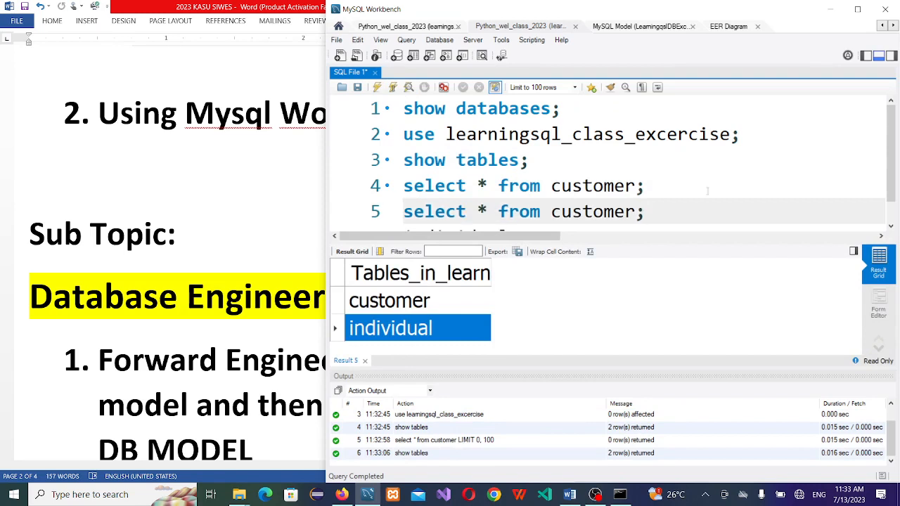
# Step: Delete the leftover individual line, change the duplicated query to select * from individual;, and run it
pyautogui.click(891, 227)
pyautogui.doubleClick(449, 212)
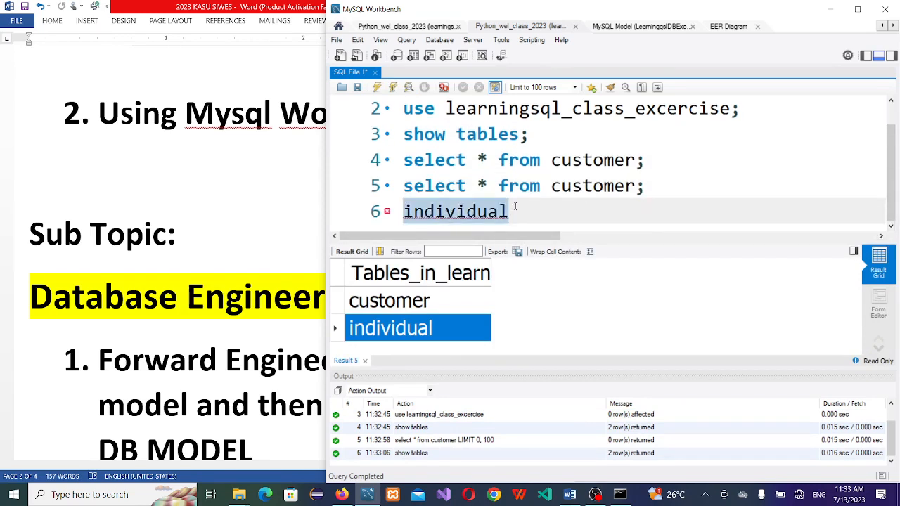
pyautogui.press('BackSpace')
pyautogui.doubleClick(606, 184)
pyautogui.write('individual')
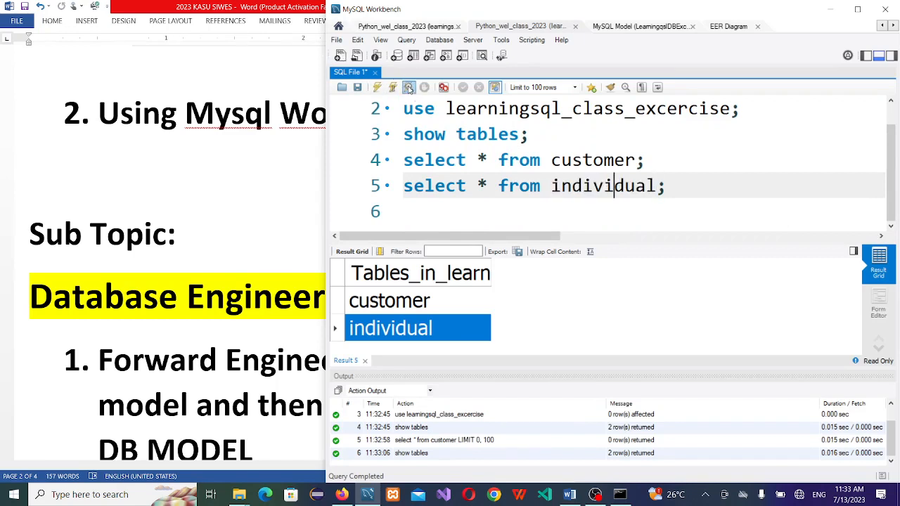
pyautogui.click(394, 87)
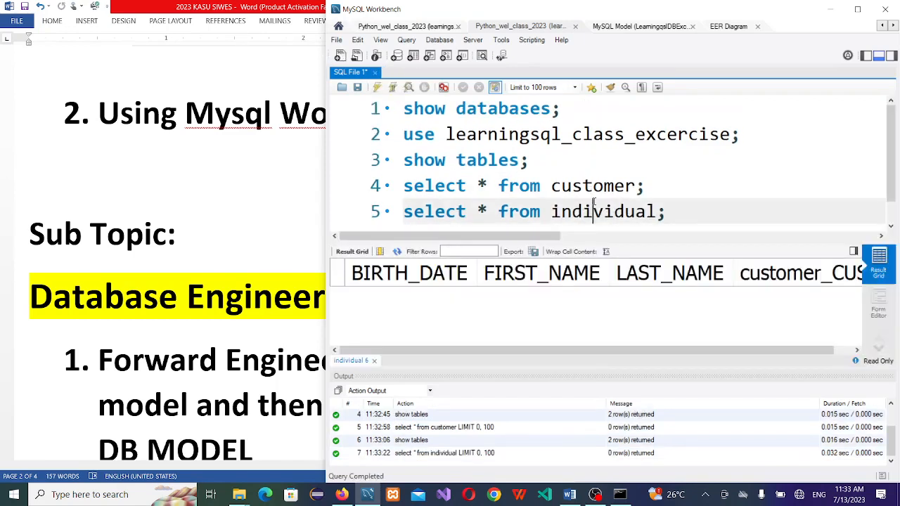
# Step: Review the learningSQLDb query and the model overview, ending on the EER diagram of individual and customer
pyautogui.click(601, 496)
pyautogui.click(601, 496)
pyautogui.click(408, 30)
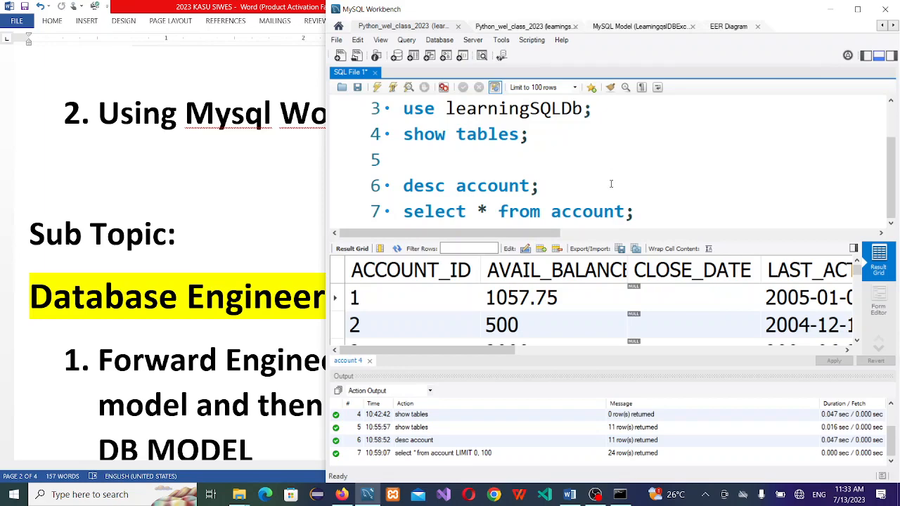
pyautogui.click(643, 26)
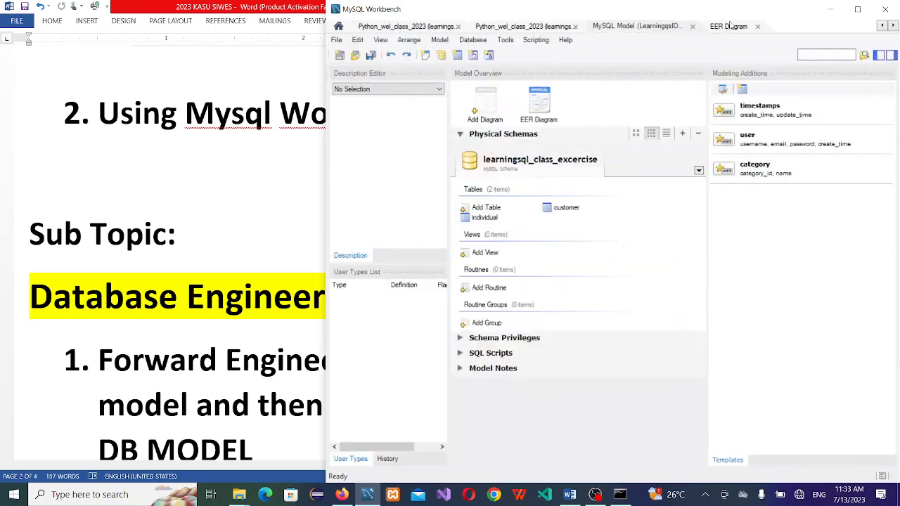
pyautogui.click(730, 26)
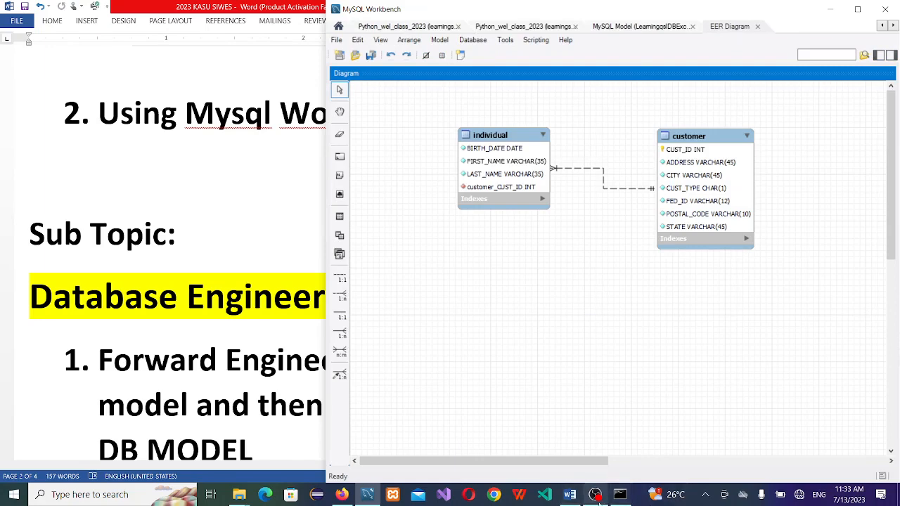
pyautogui.click(594, 495)
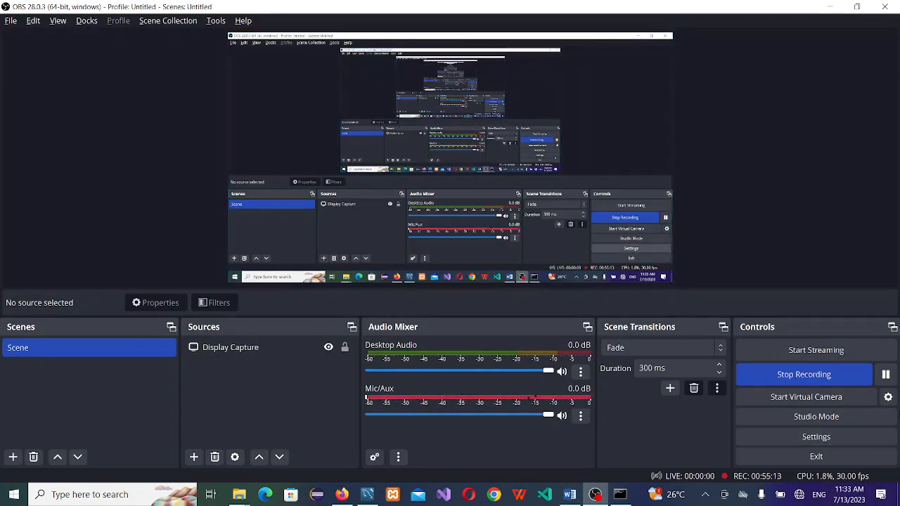